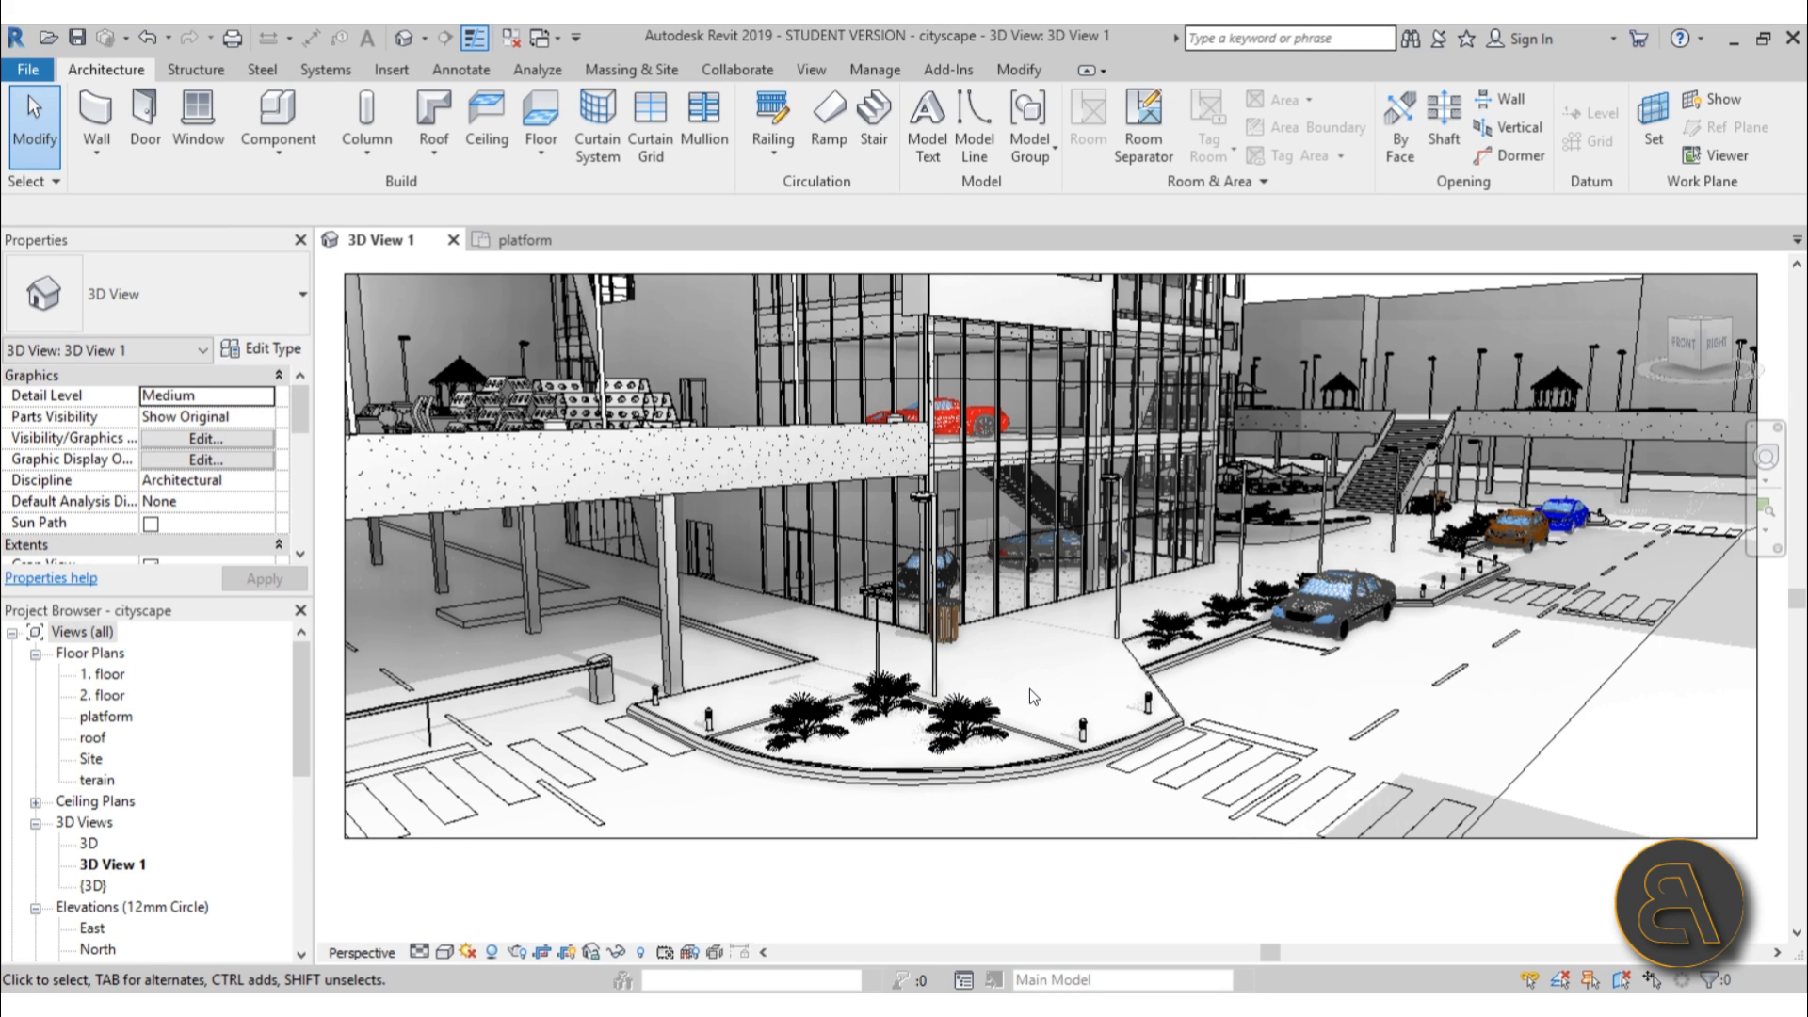
Start a component placement, choose Umbrella_2365 from the type list, then cancel placing it.
{"action": "left_click", "coordinate": [305, 113]}
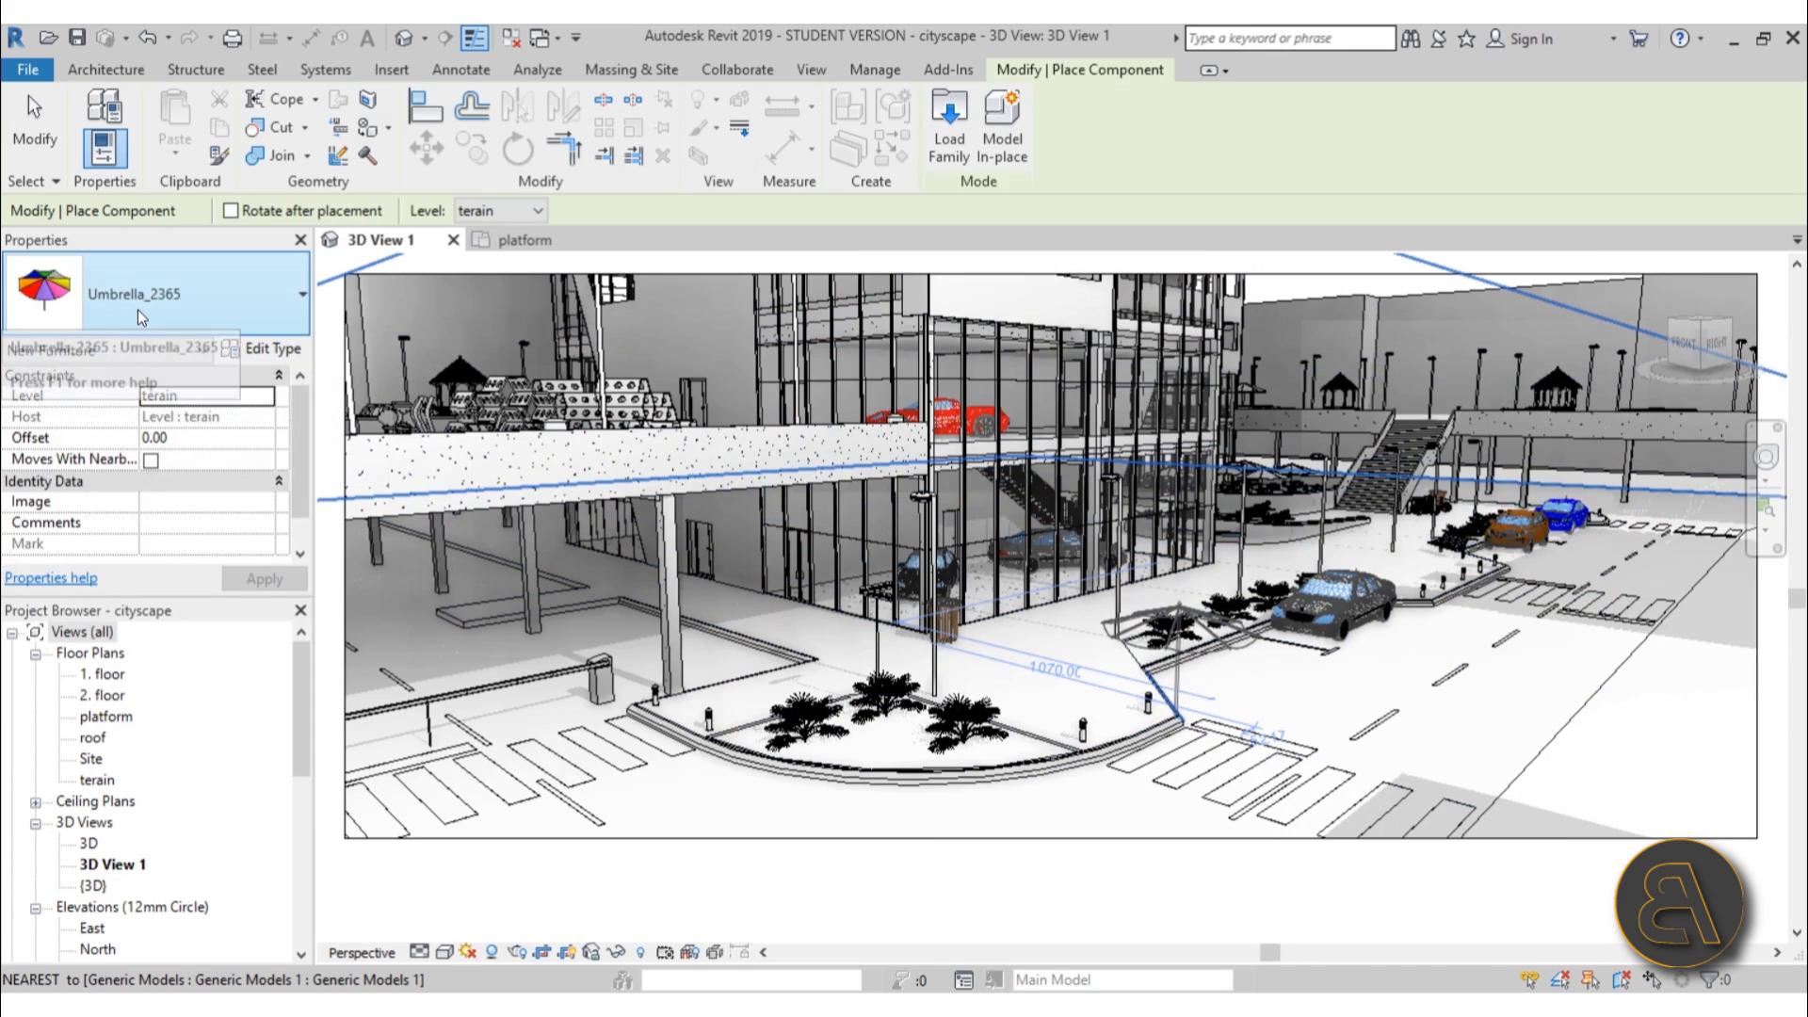
{"action": "left_click", "coordinate": [137, 309]}
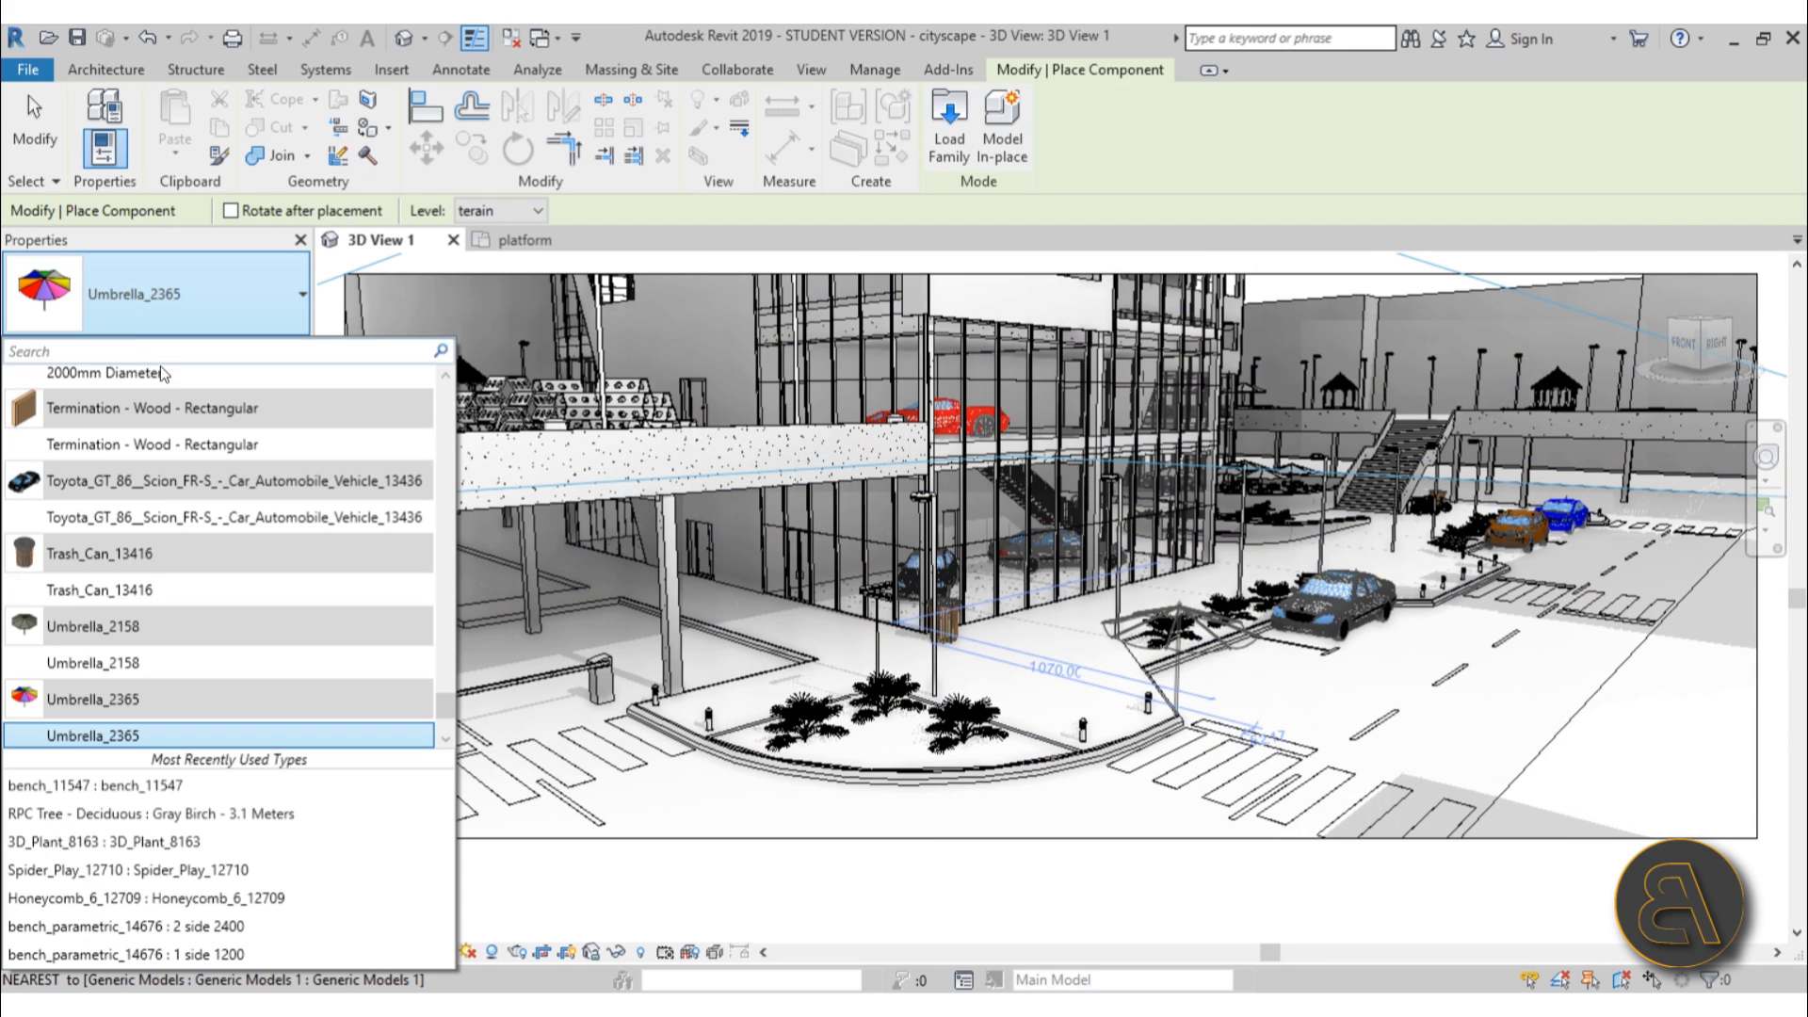
{"action": "scroll", "coordinate": [183, 456], "scroll_direction": "down", "scroll_amount": 3}
{"action": "scroll", "coordinate": [200, 500], "scroll_direction": "up", "scroll_amount": 10}
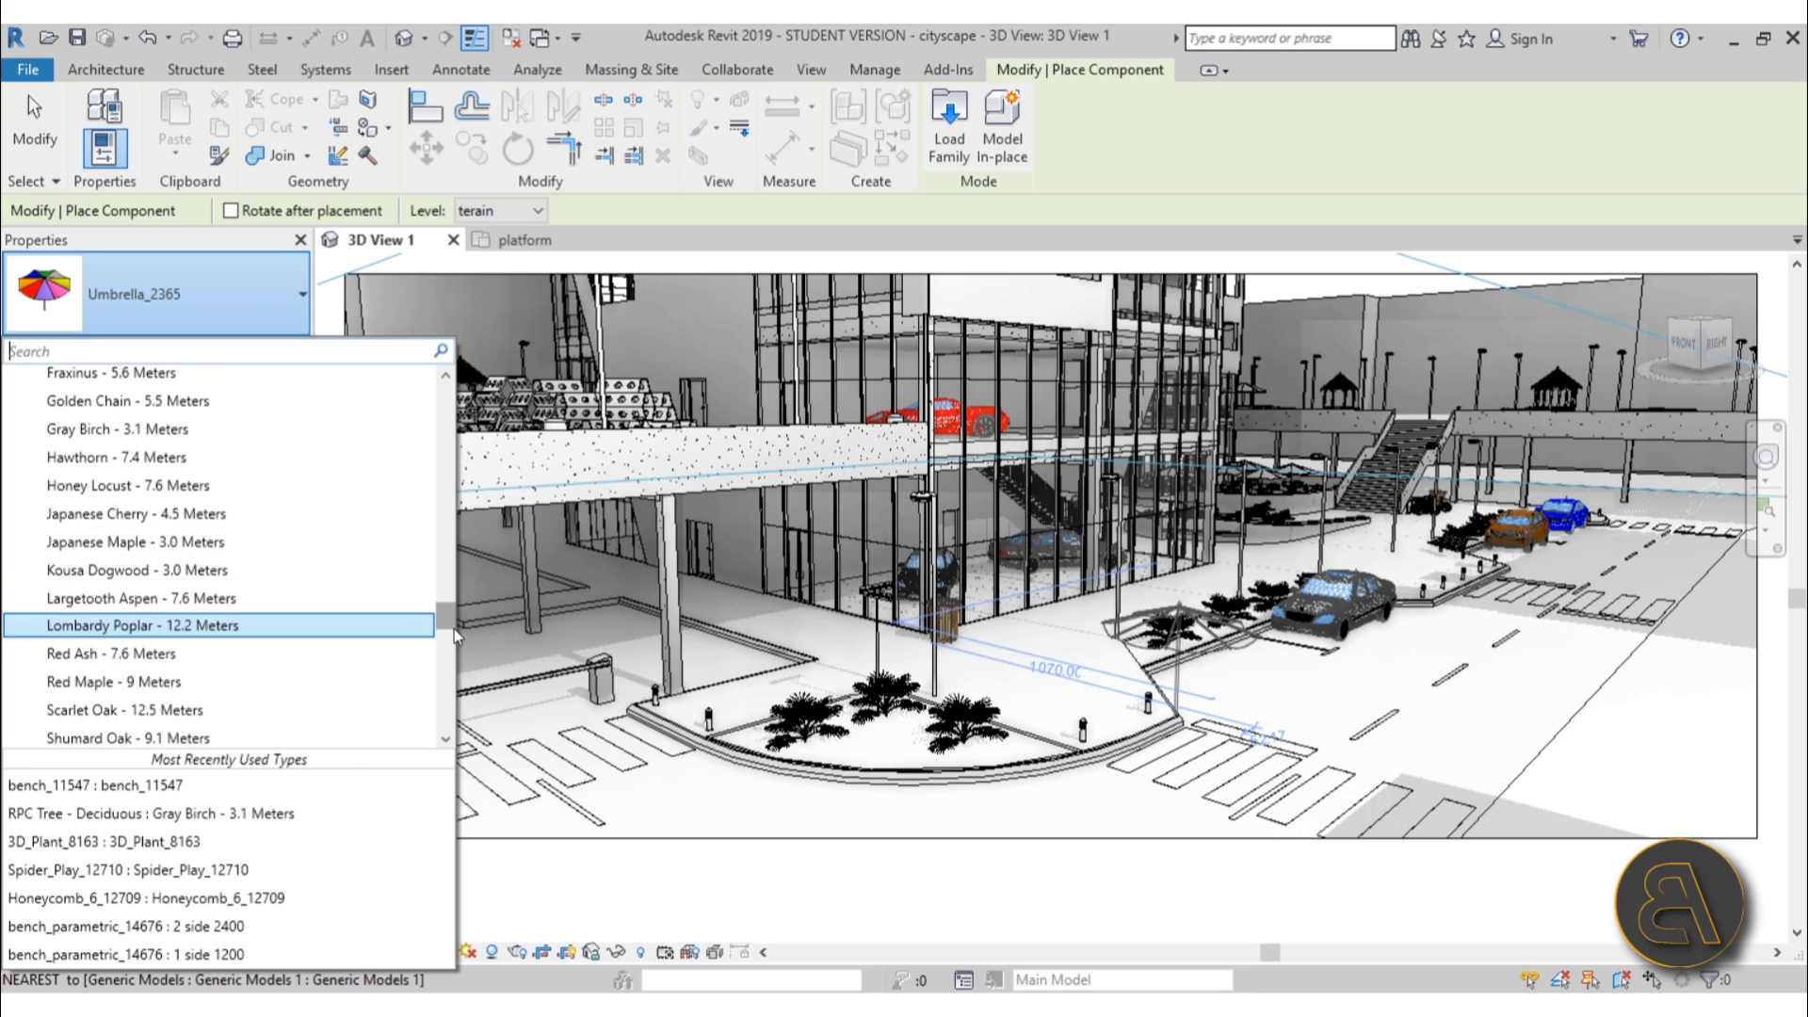
{"action": "left_click_drag", "start_coordinate": [452, 624], "coordinate": [461, 390]}
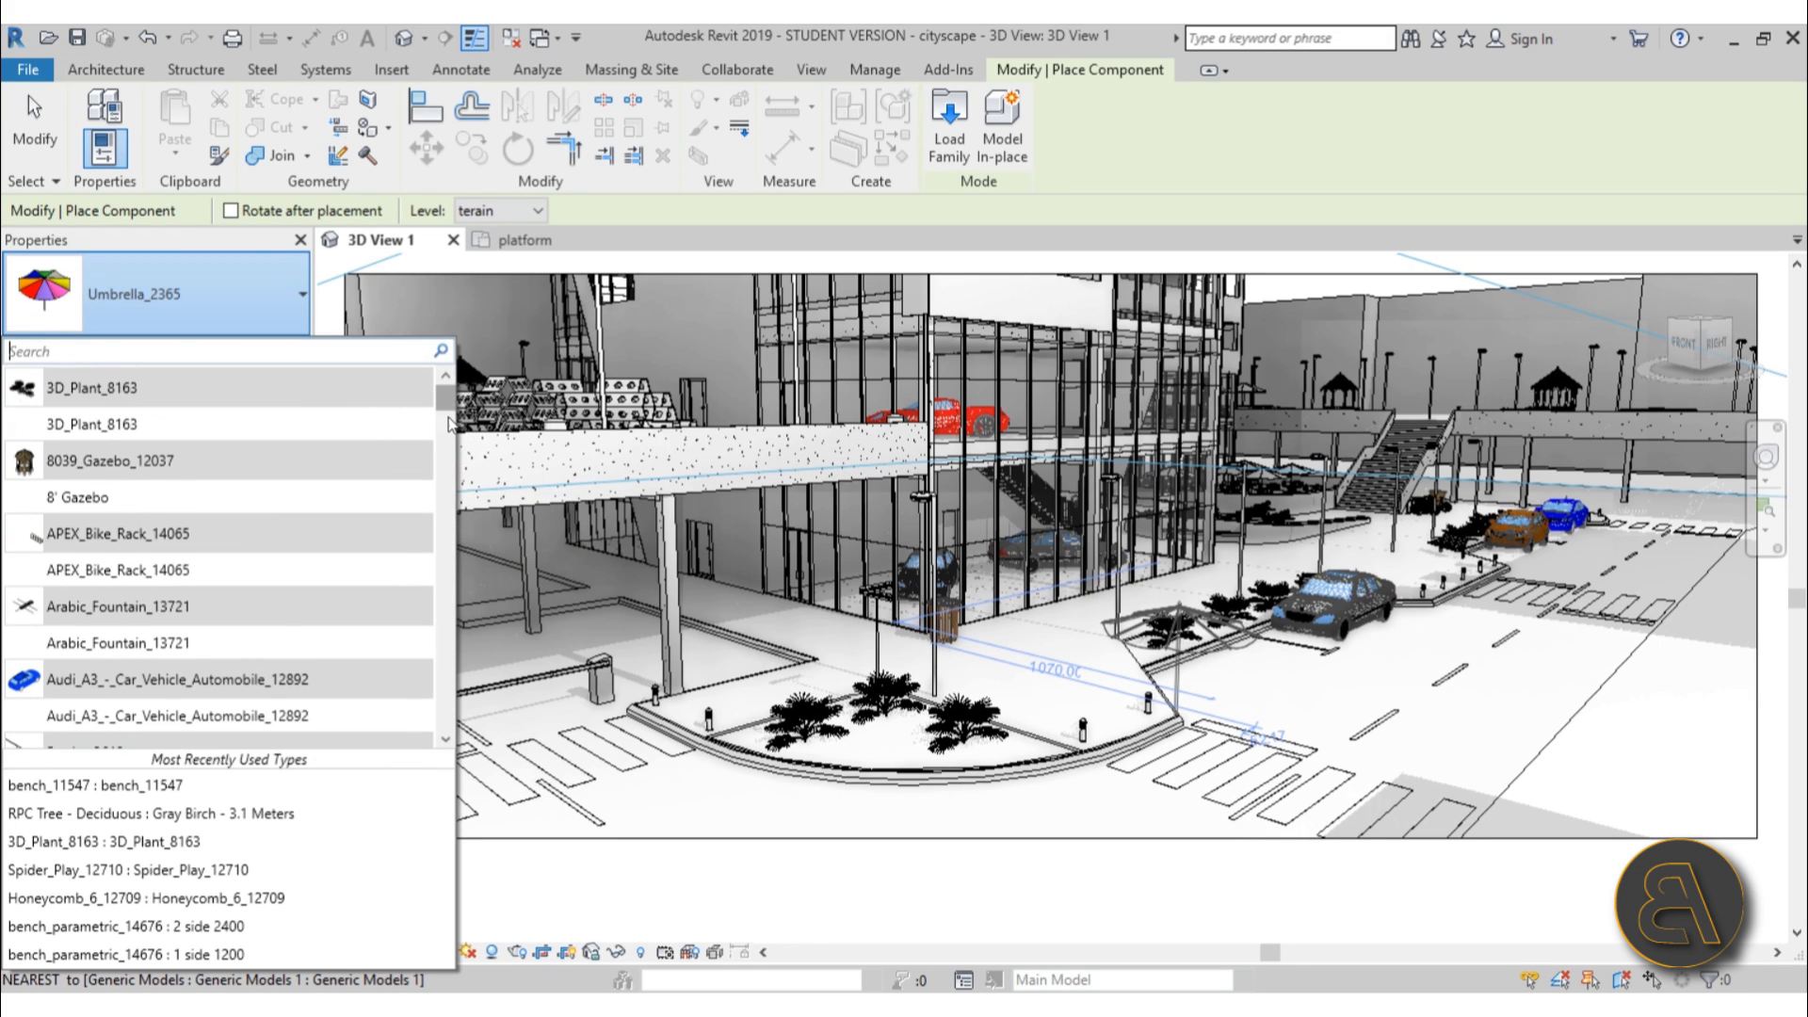
{"action": "left_click", "coordinate": [247, 288]}
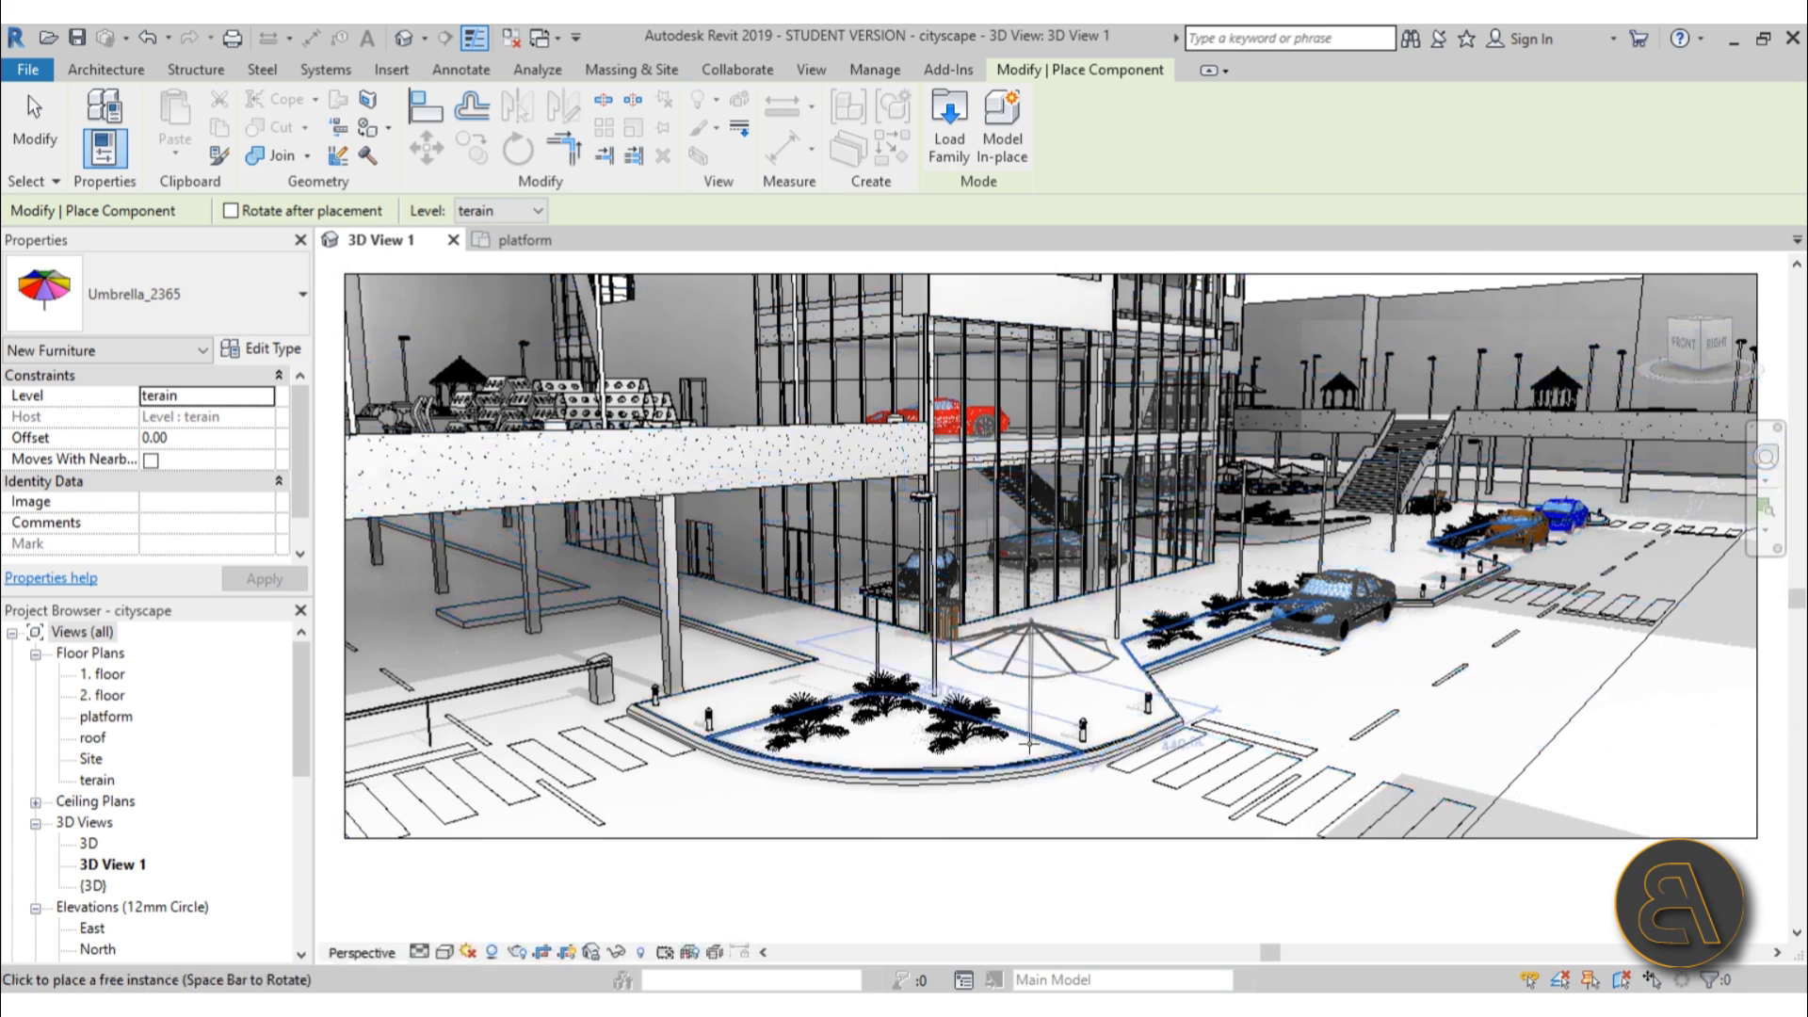
{"action": "key", "text": "Escape"}
{"action": "key", "text": "Escape"}
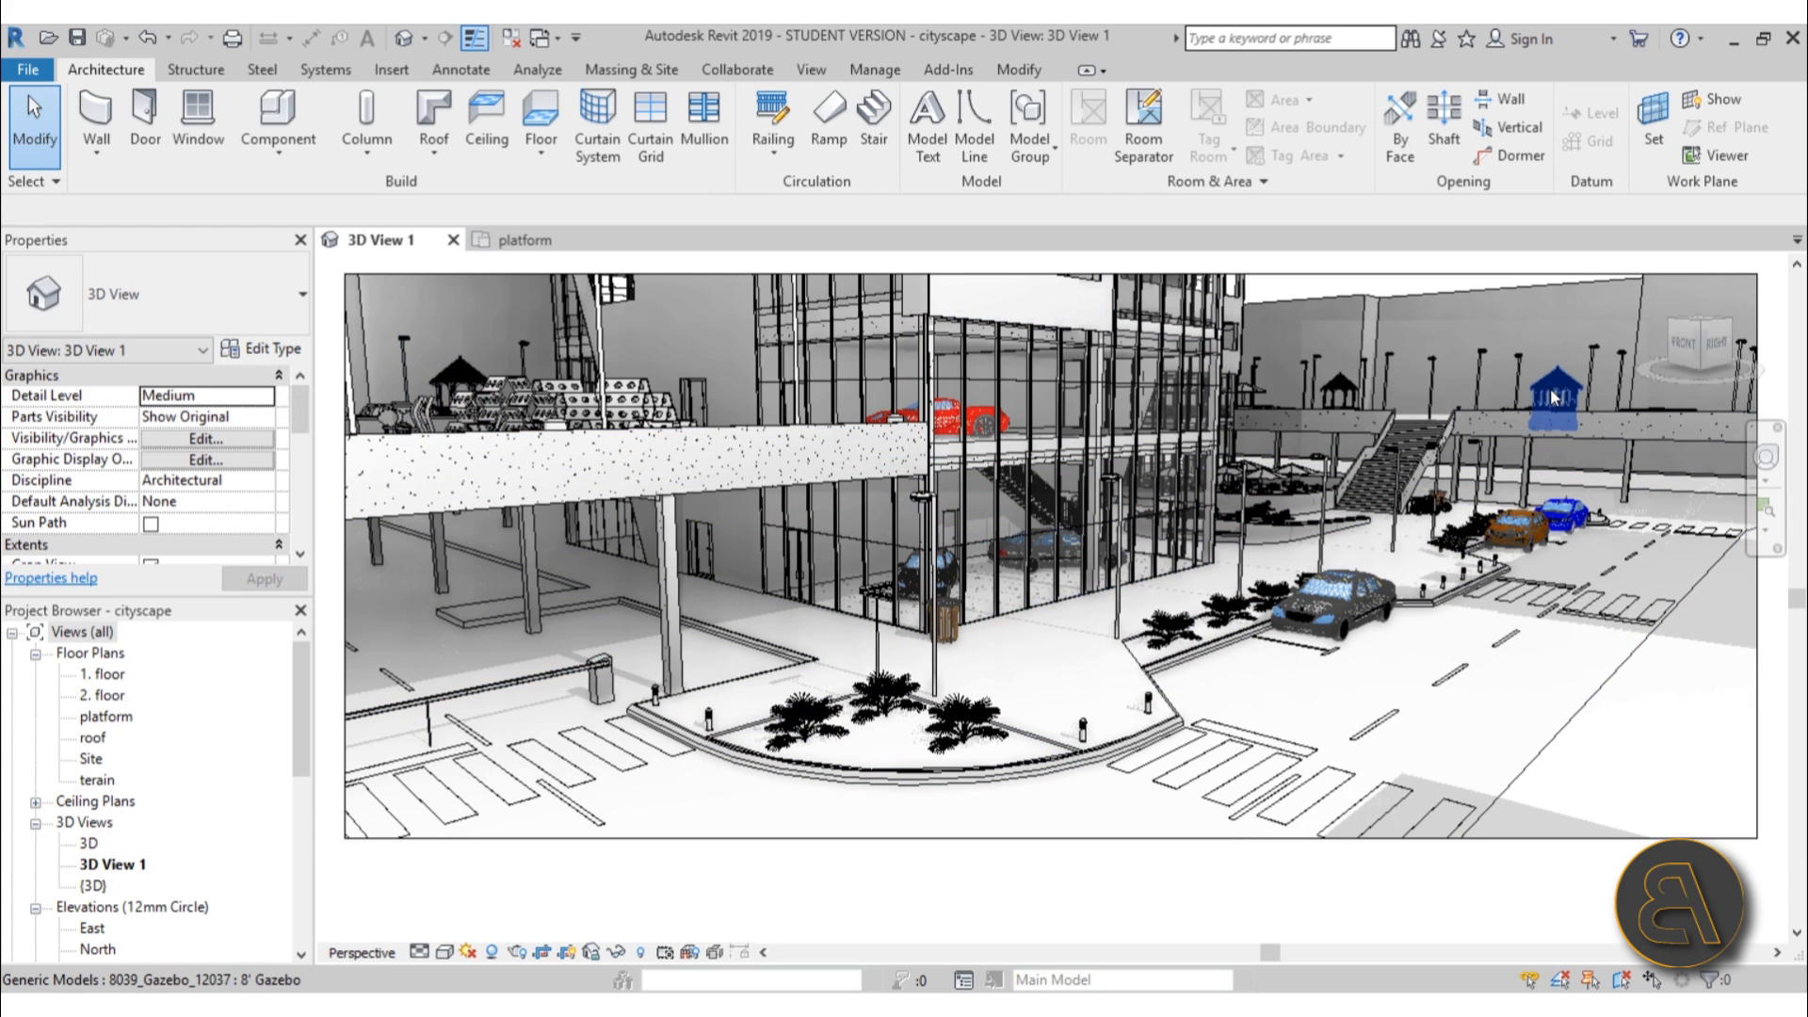
Inspect the street light, the trash can and the garden bollard light, selecting each in turn.
{"action": "left_click", "coordinate": [1484, 386]}
{"action": "key", "text": "Escape"}
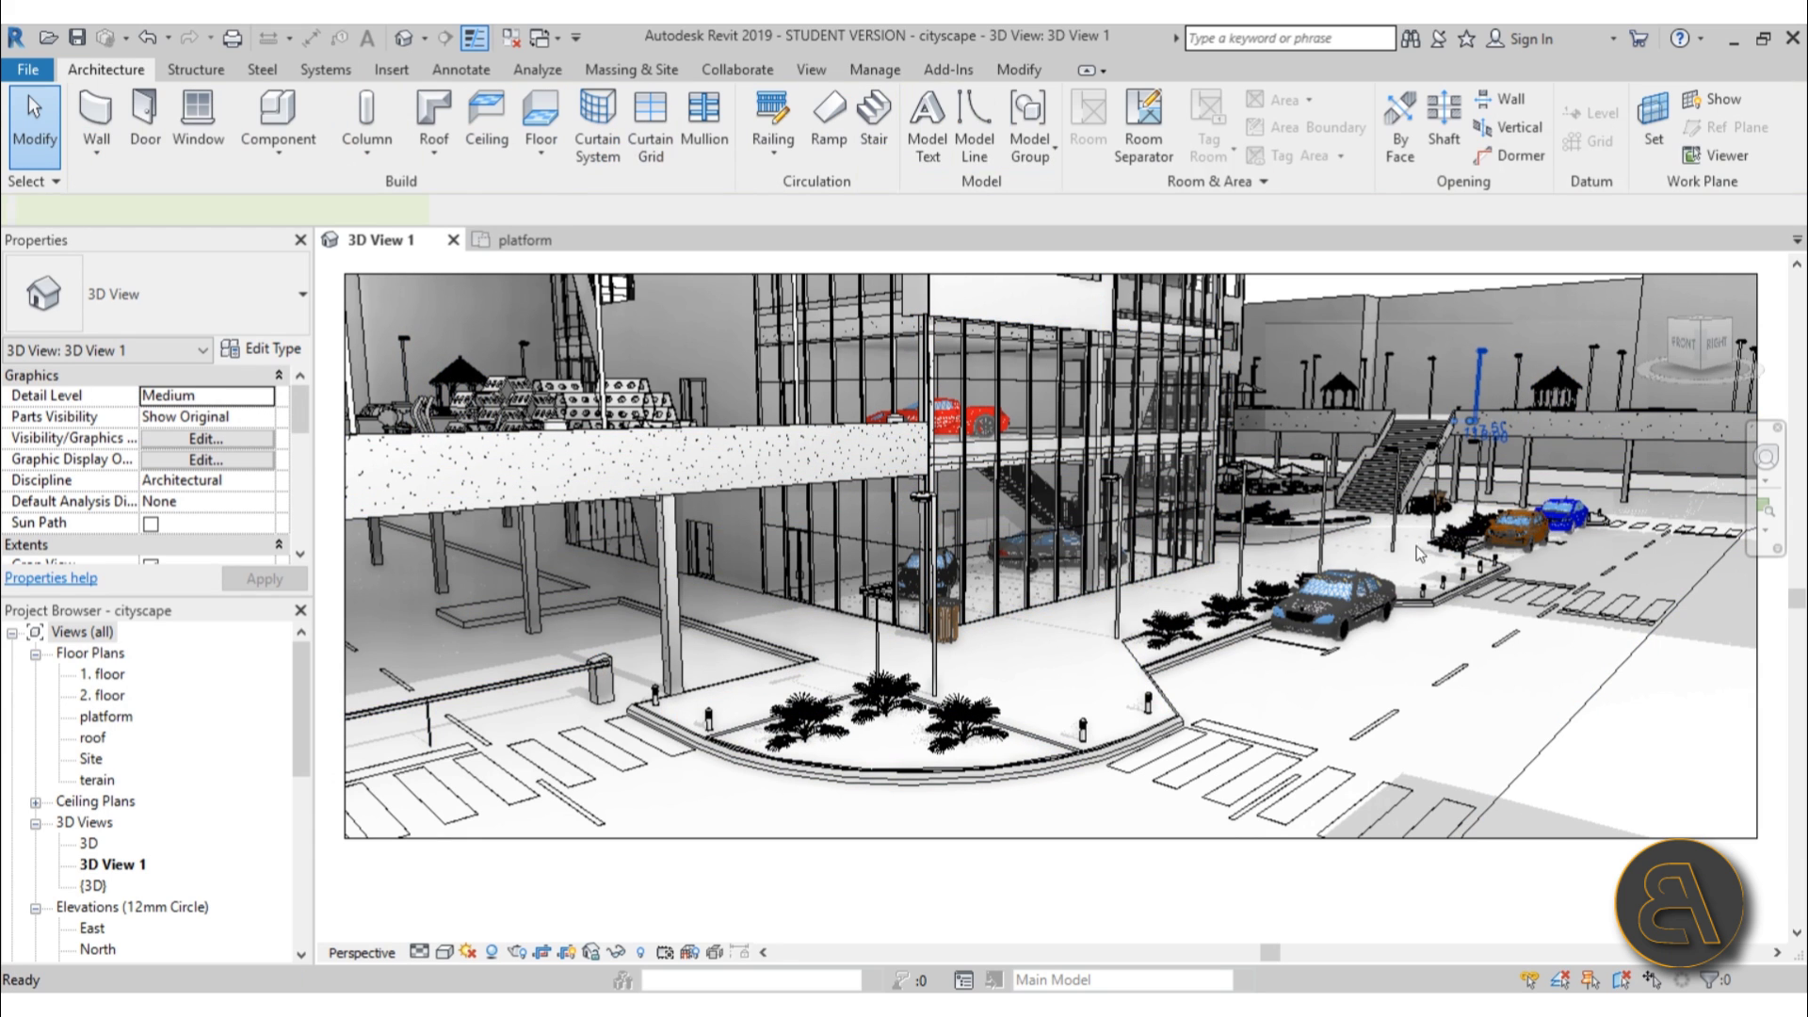
{"action": "left_click", "coordinate": [948, 625]}
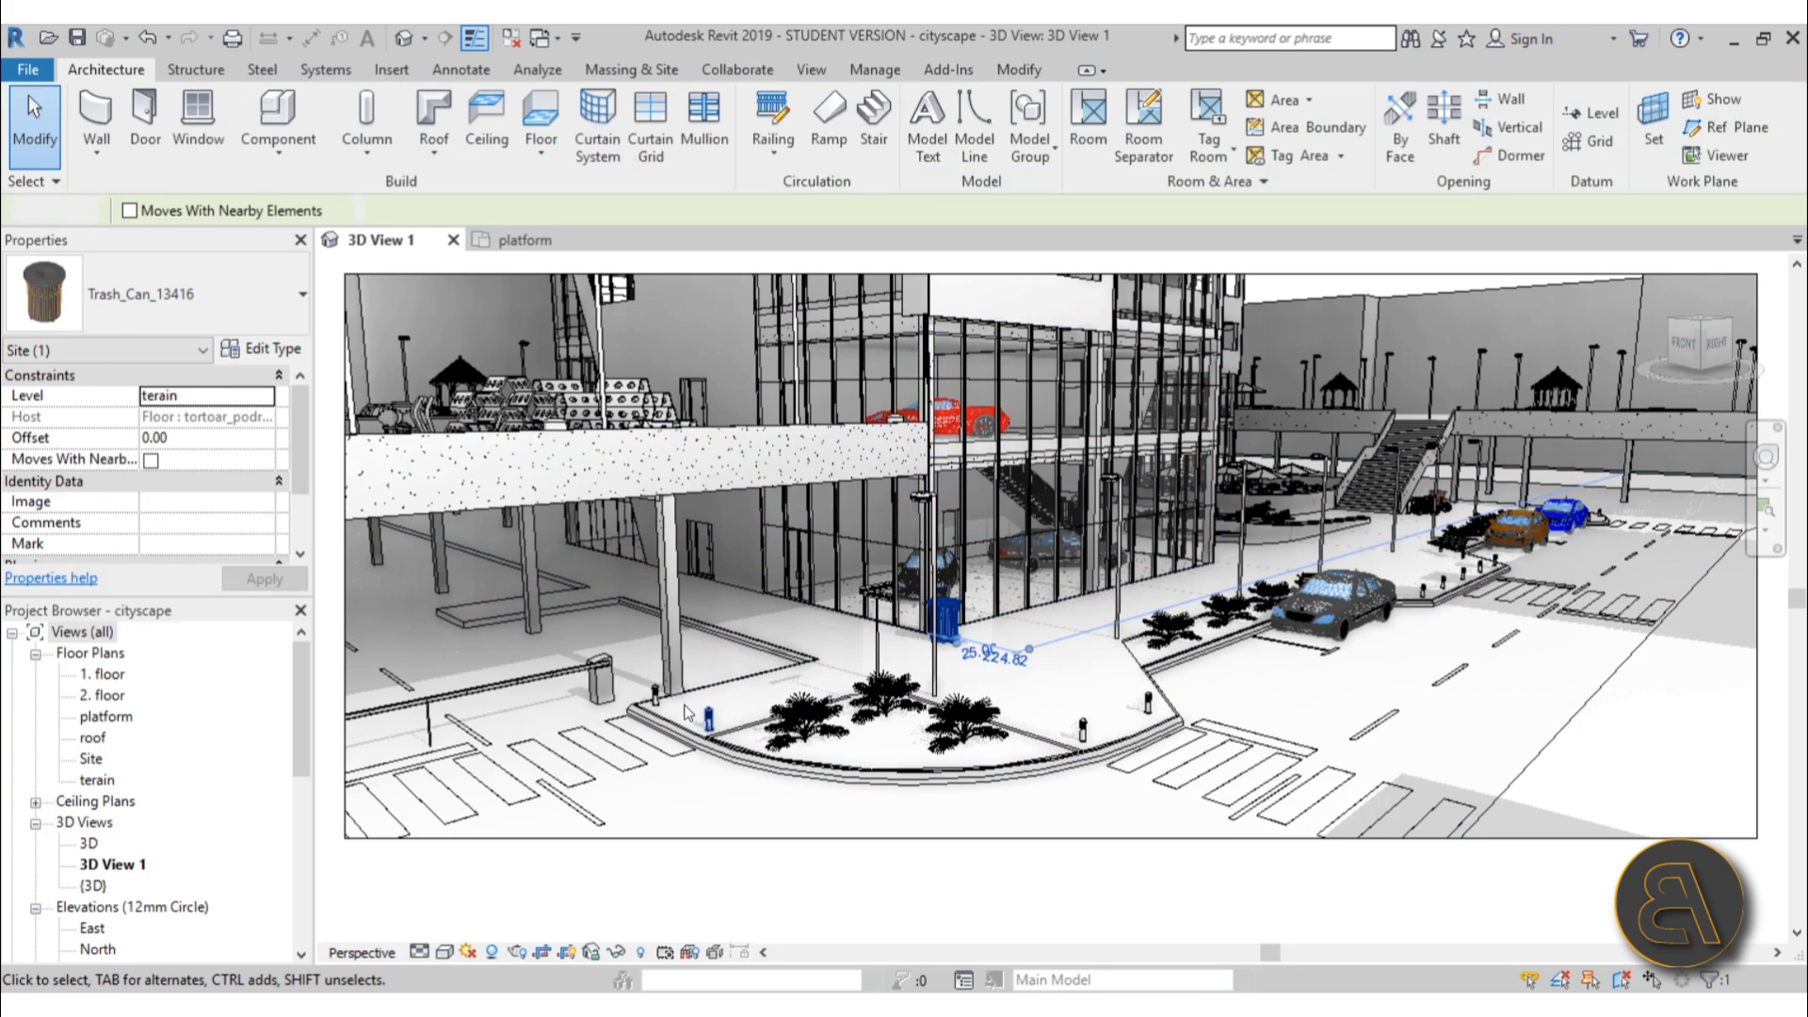
{"action": "key", "text": "Escape"}
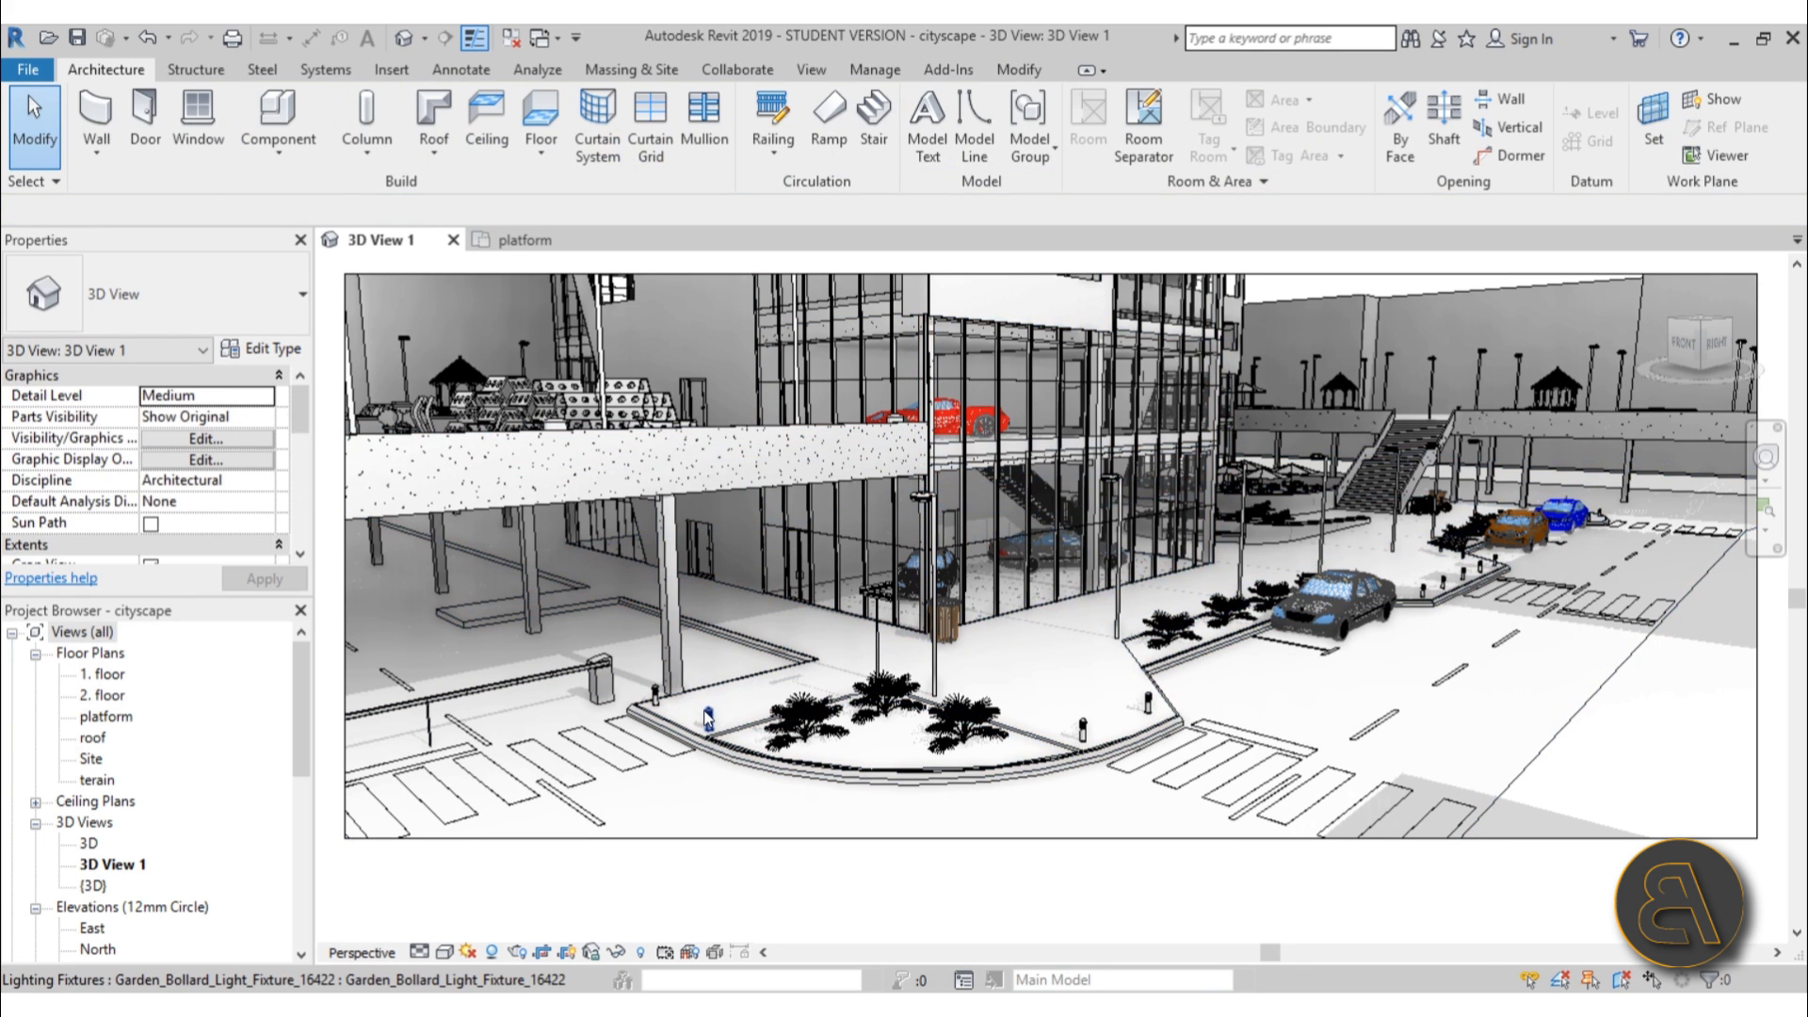
{"action": "left_click", "coordinate": [708, 719]}
{"action": "key", "text": "Escape"}
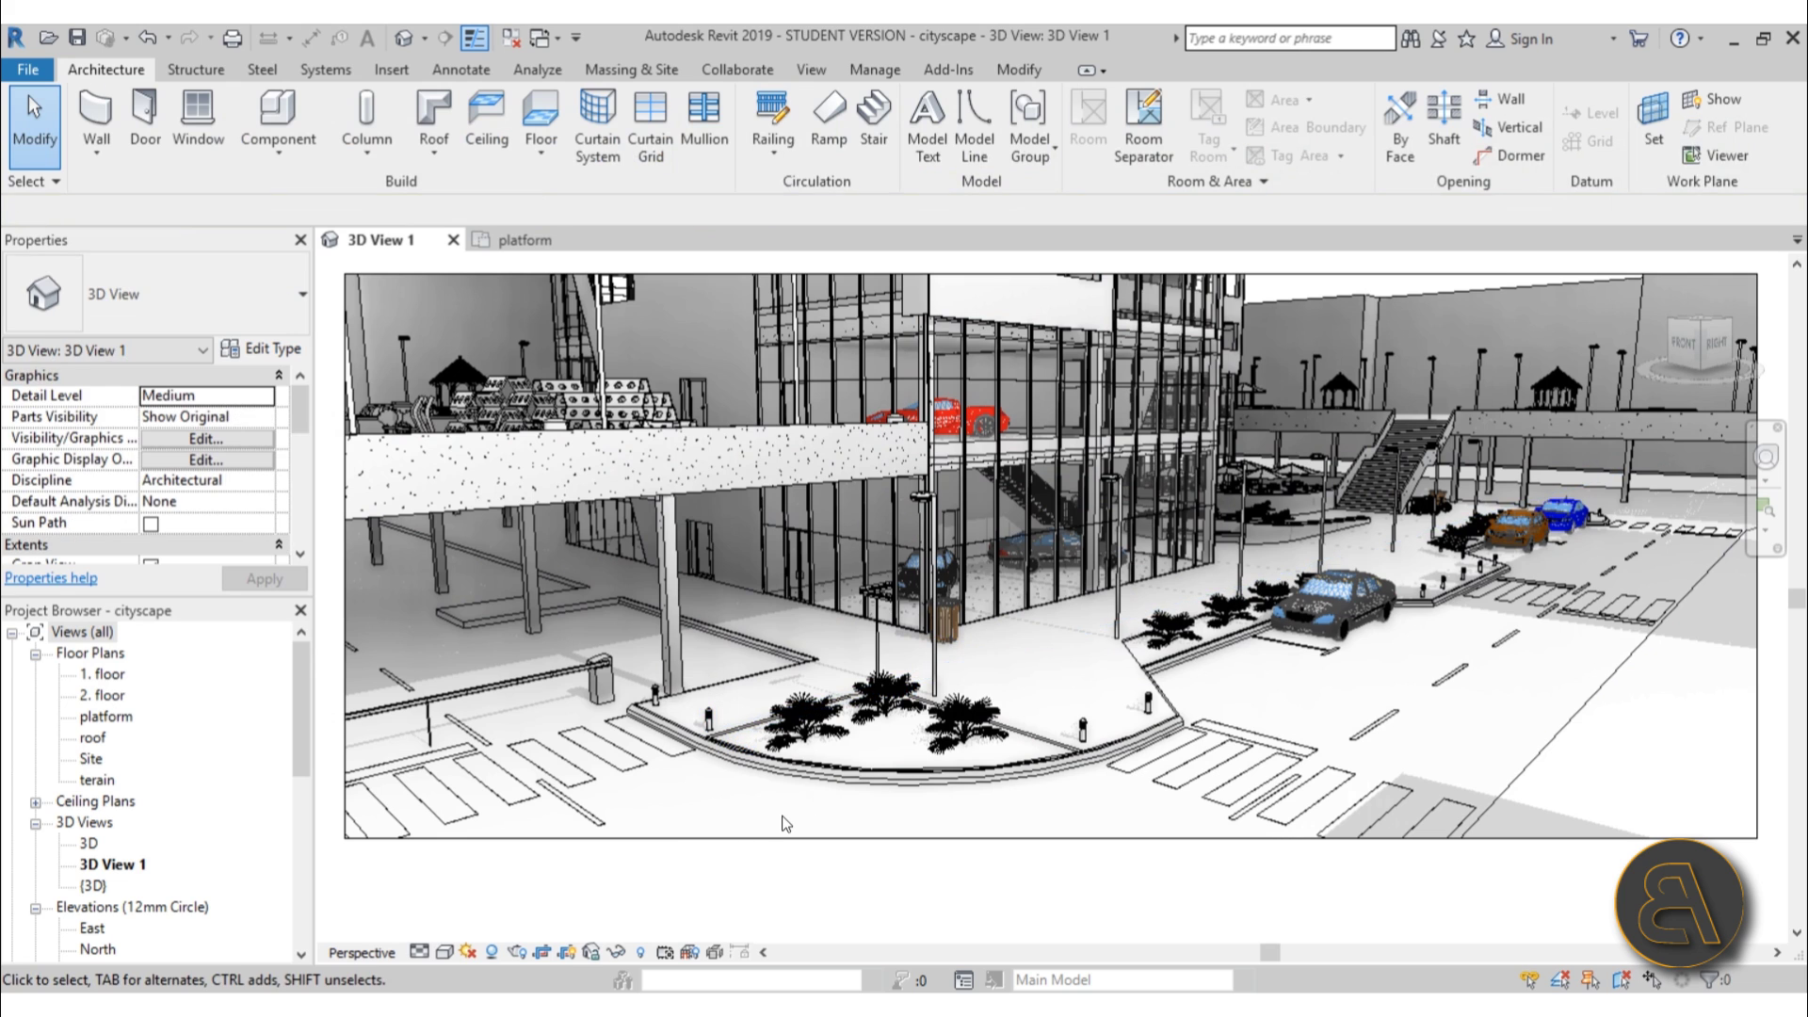
Browse the component type list again, then cancel component placement.
{"action": "left_click", "coordinate": [278, 113]}
{"action": "left_click", "coordinate": [137, 311]}
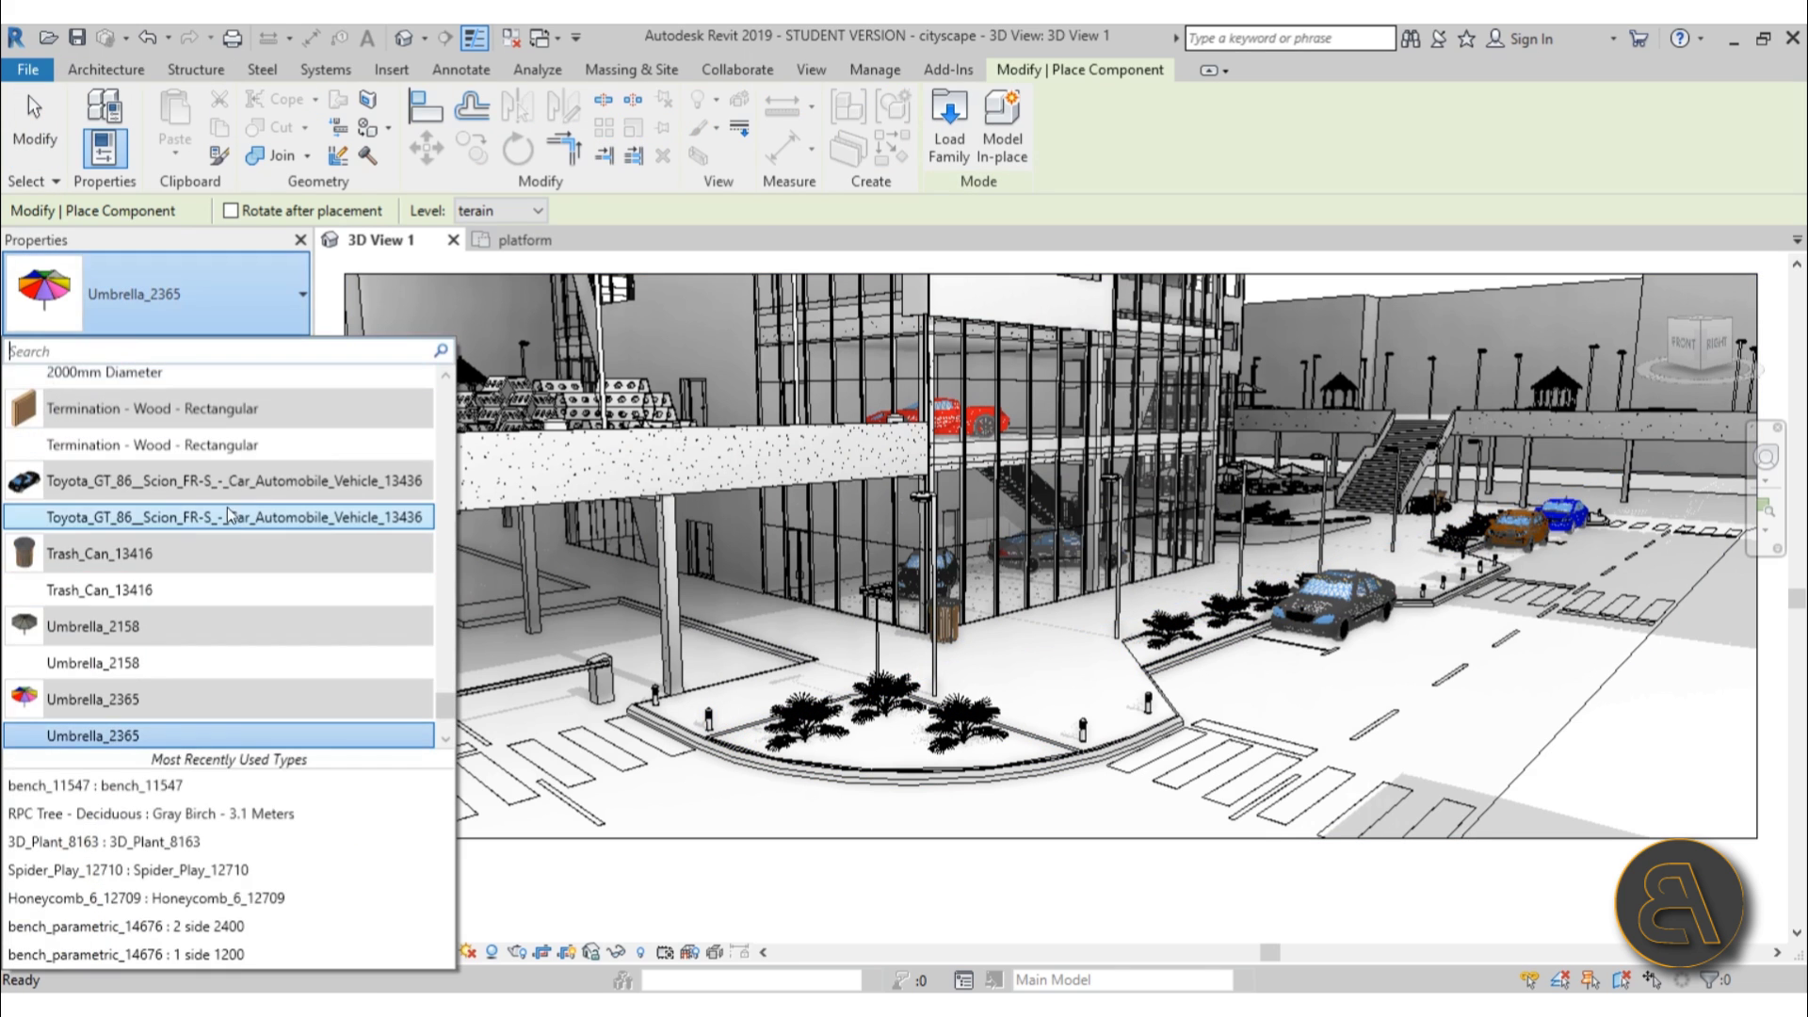
{"action": "scroll", "coordinate": [222, 601], "scroll_direction": "down", "scroll_amount": 2}
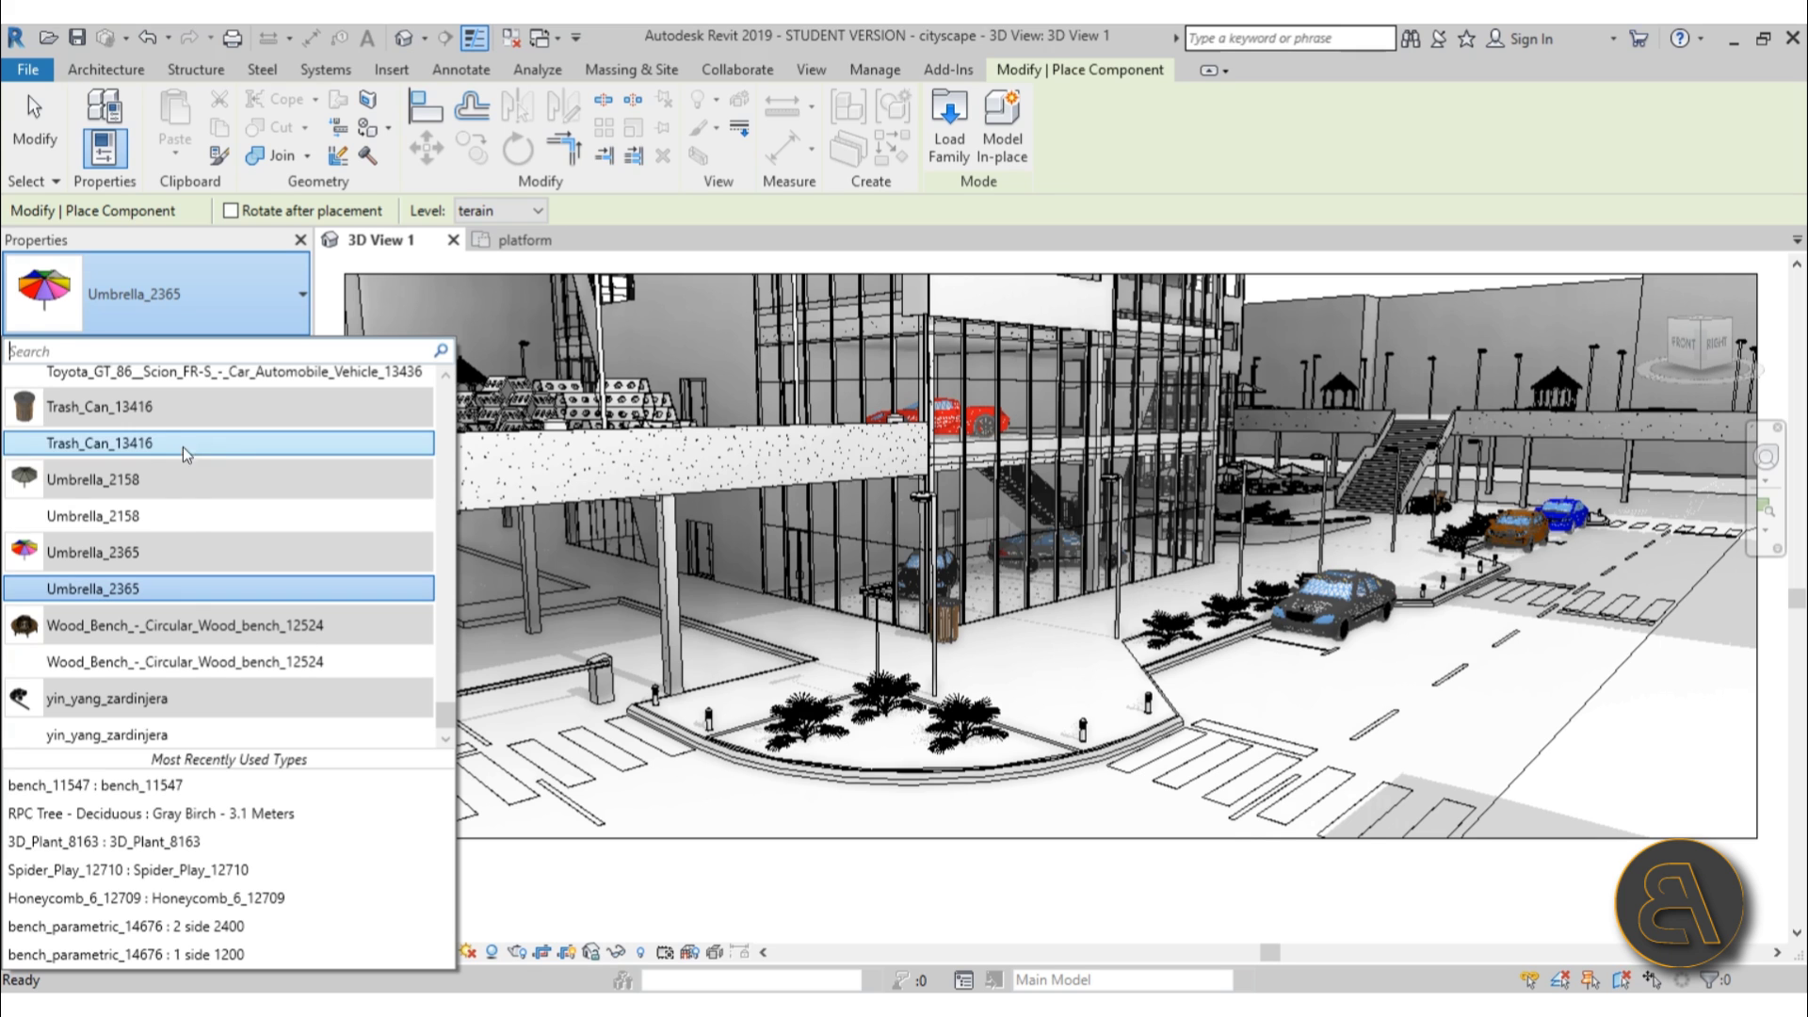
{"action": "scroll", "coordinate": [256, 595], "scroll_direction": "up", "scroll_amount": 15}
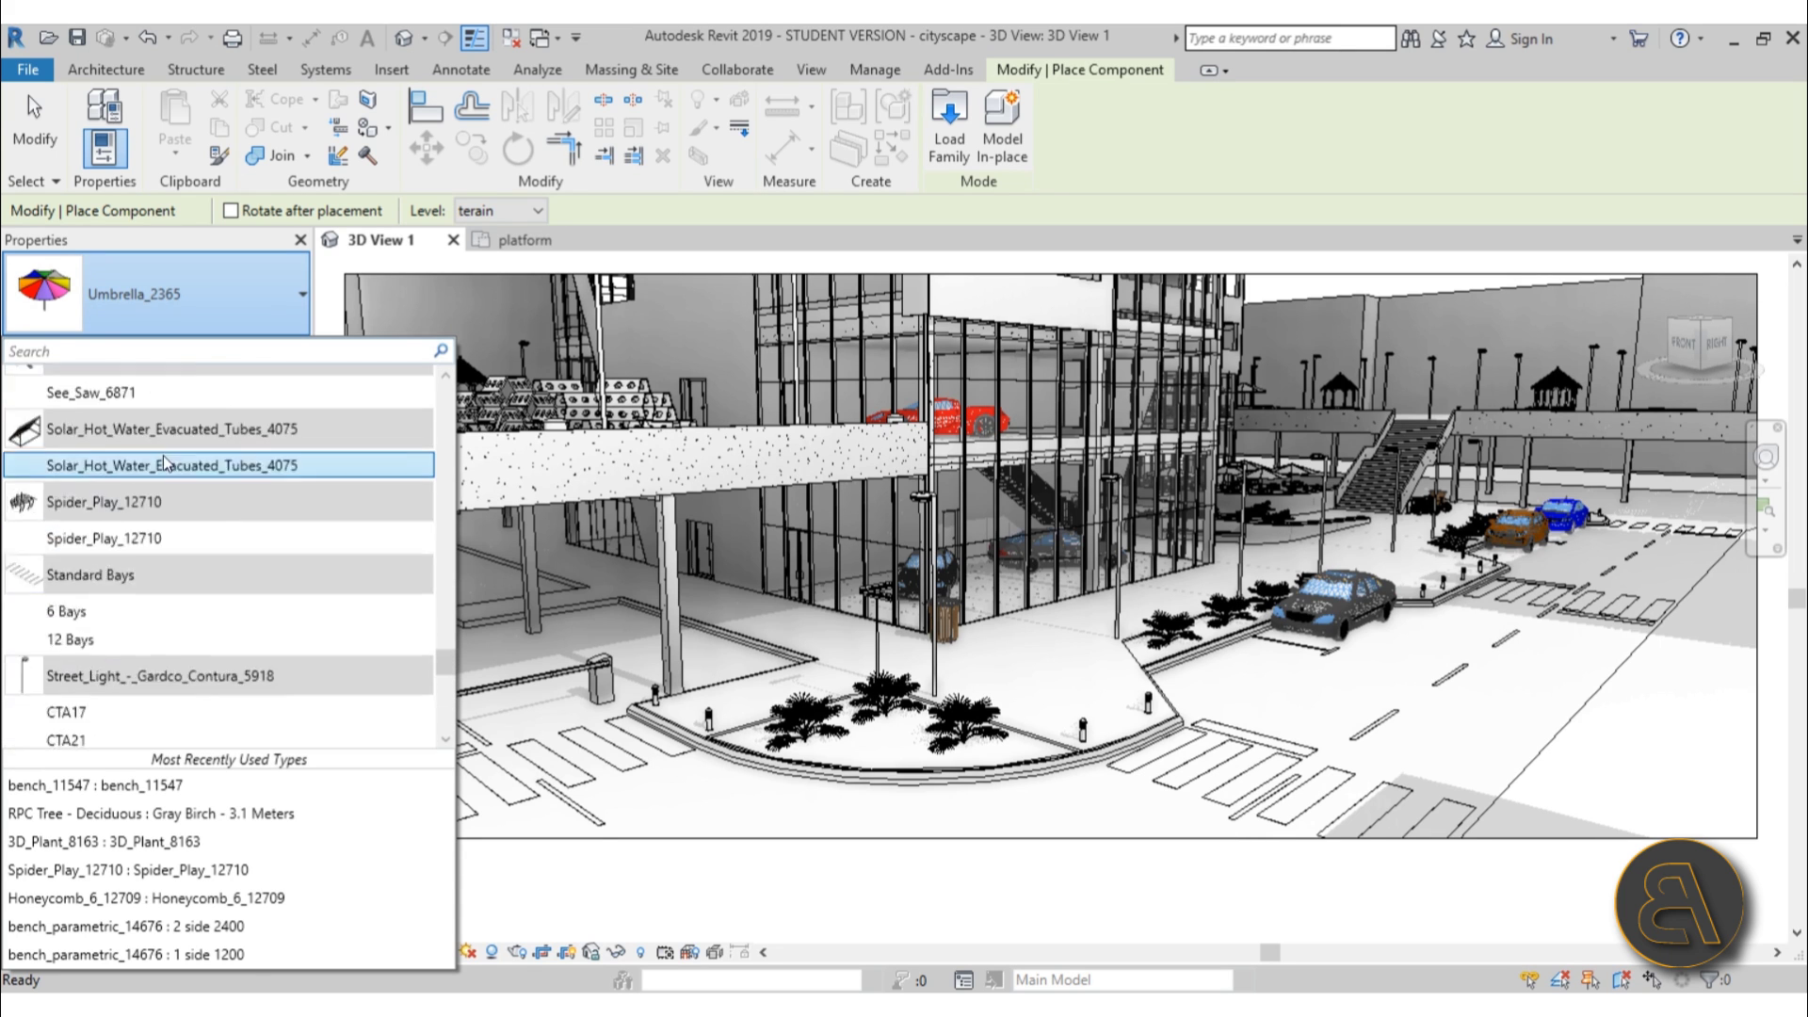
{"action": "scroll", "coordinate": [161, 586], "scroll_direction": "up", "scroll_amount": 5}
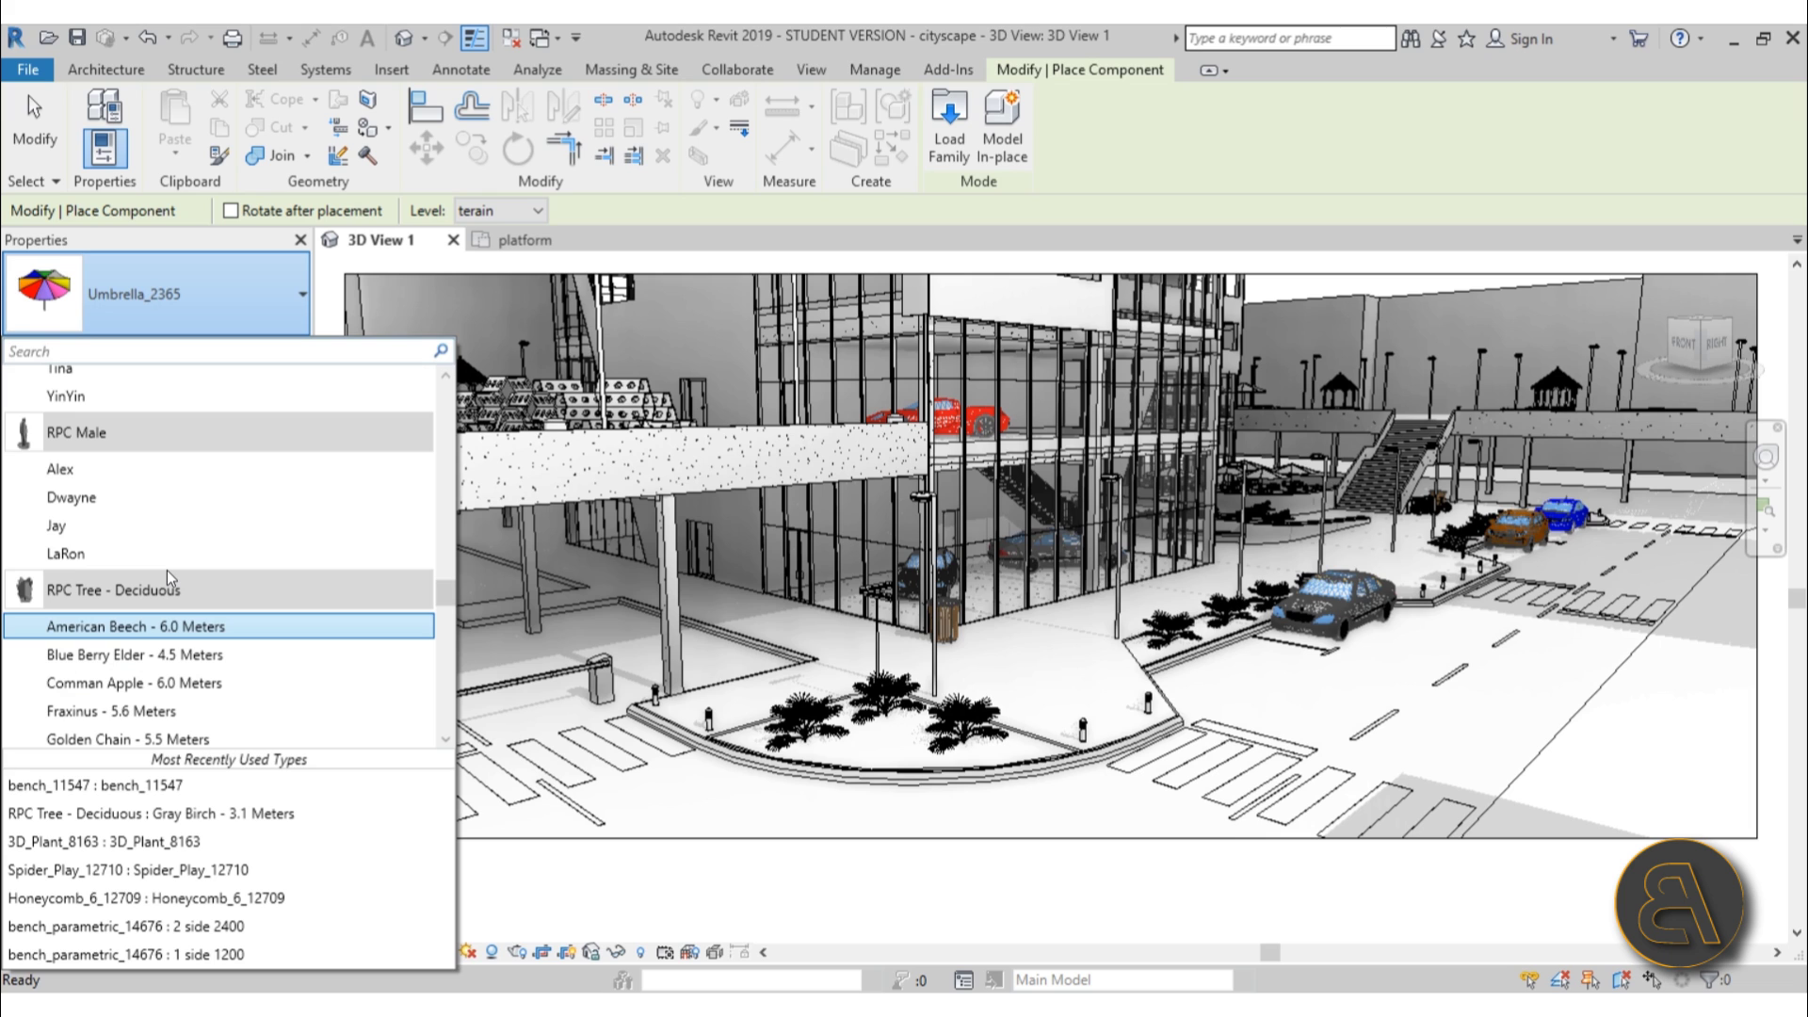
{"action": "key", "text": "Escape"}
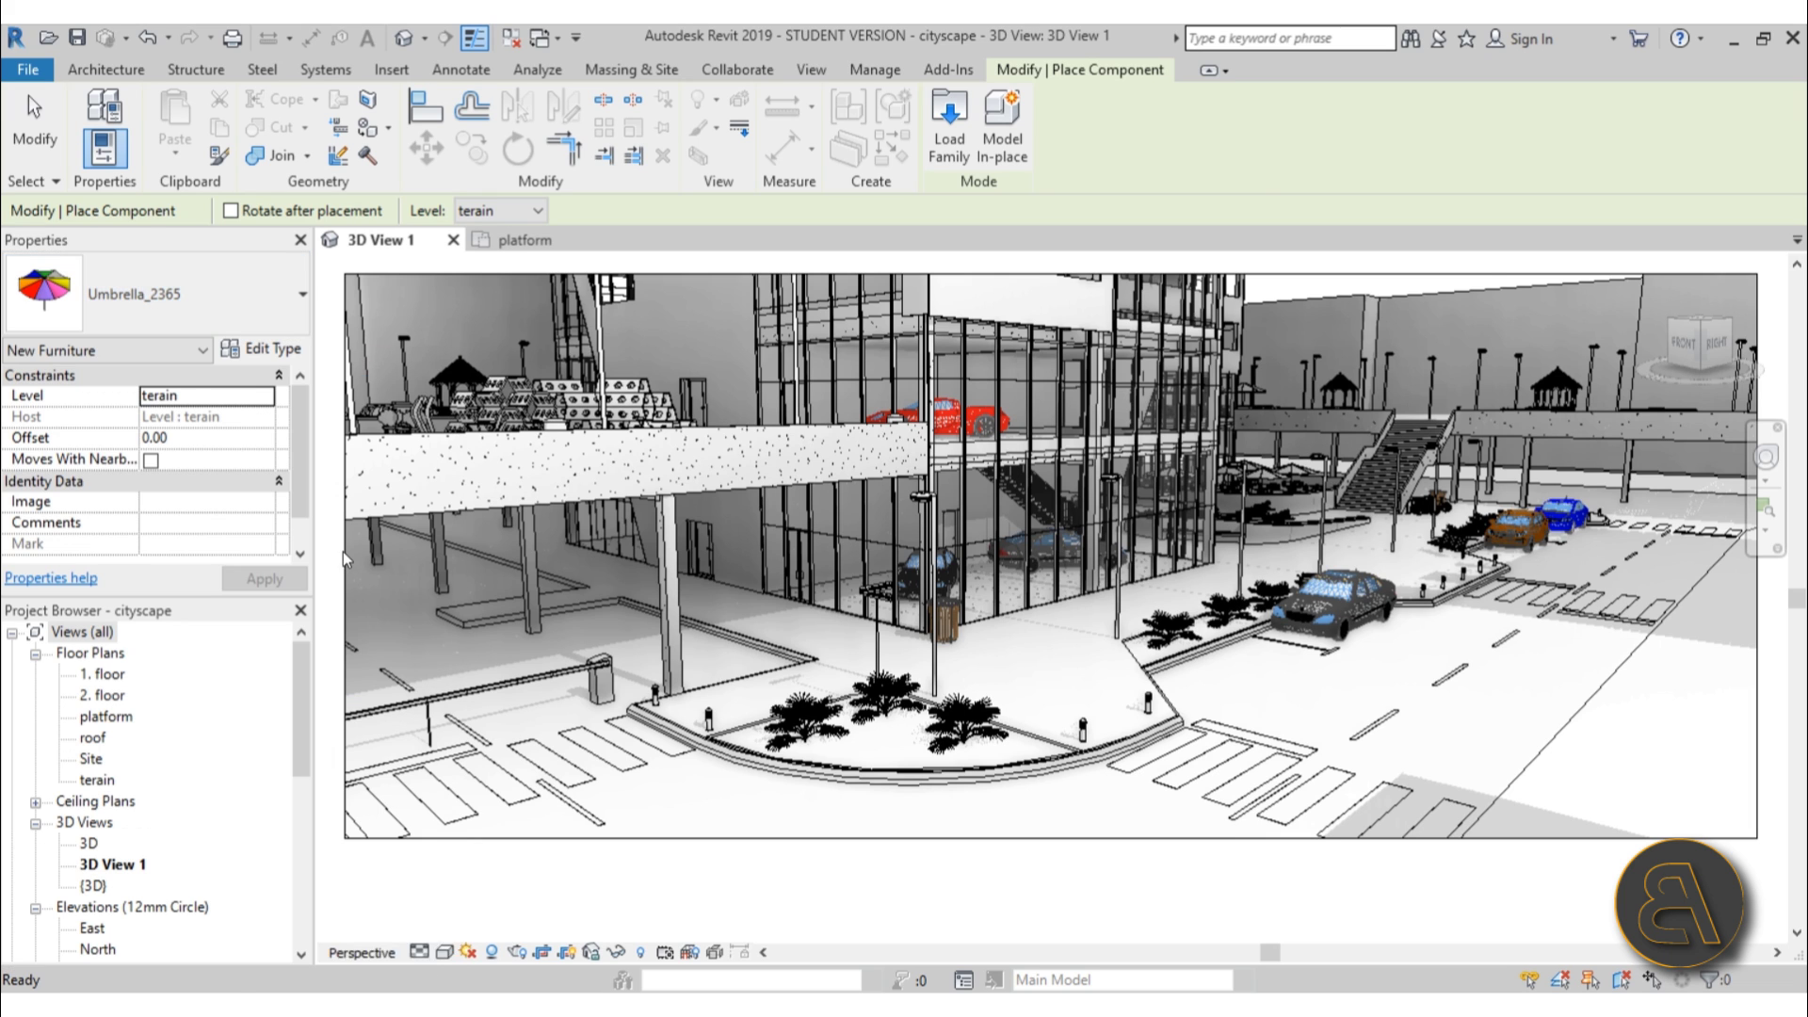
{"action": "key", "text": "Escape"}
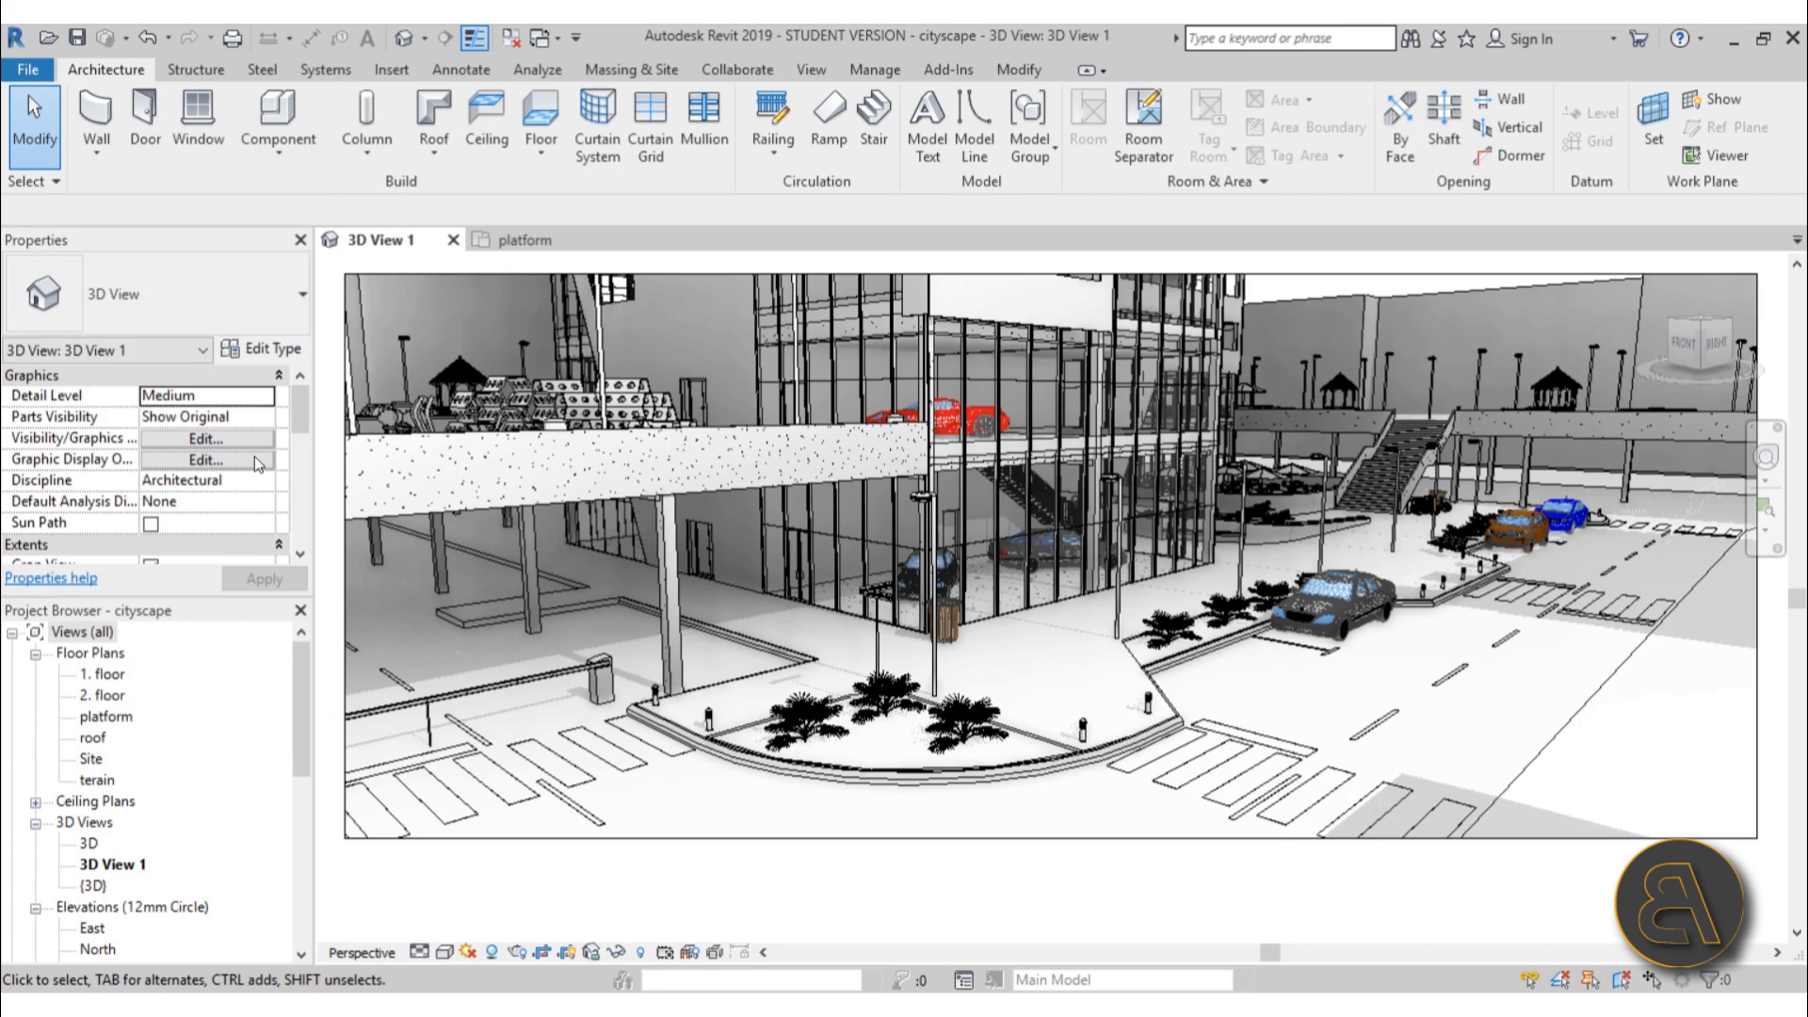
Switch to the platform floor plan and pan toward gridlines 19 and 21.
{"action": "left_click", "coordinate": [525, 240]}
{"action": "scroll", "coordinate": [887, 665], "scroll_direction": "up", "scroll_amount": 5}
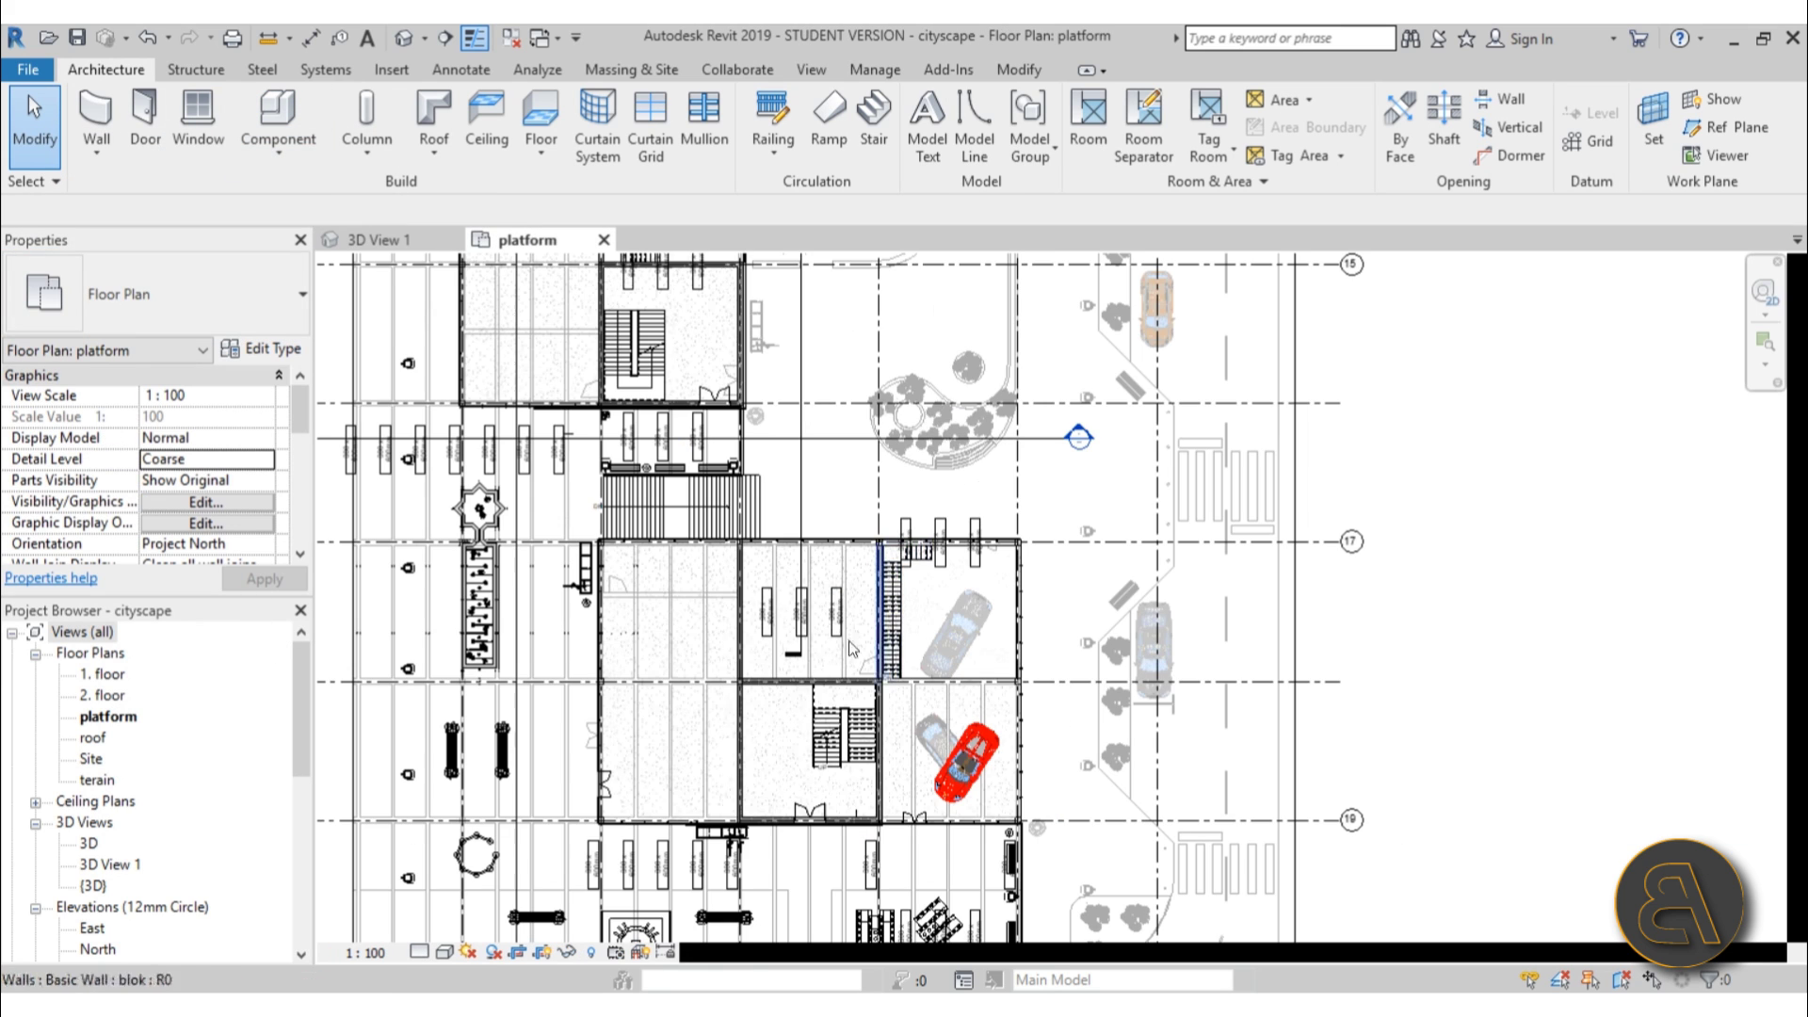
{"action": "middle_click_drag", "start_coordinate": [796, 706], "coordinate": [798, 665]}
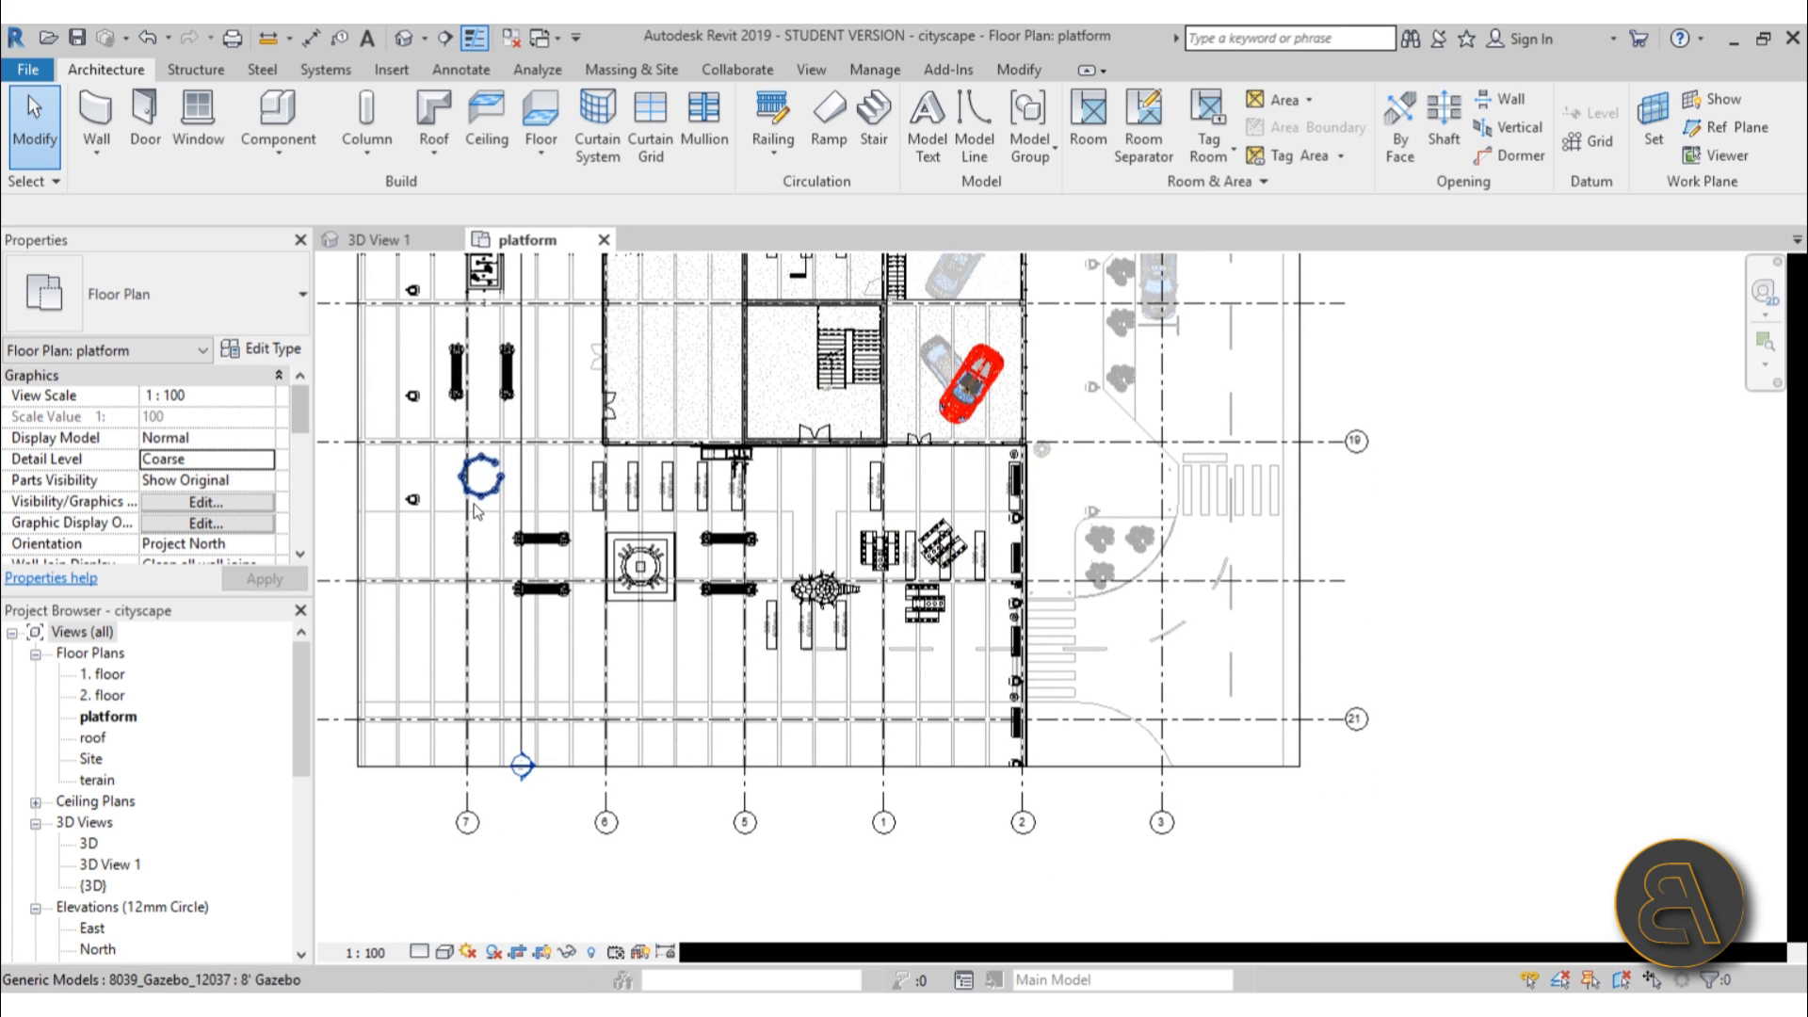
{"action": "scroll", "coordinate": [138, 786], "scroll_direction": "down", "scroll_amount": 5}
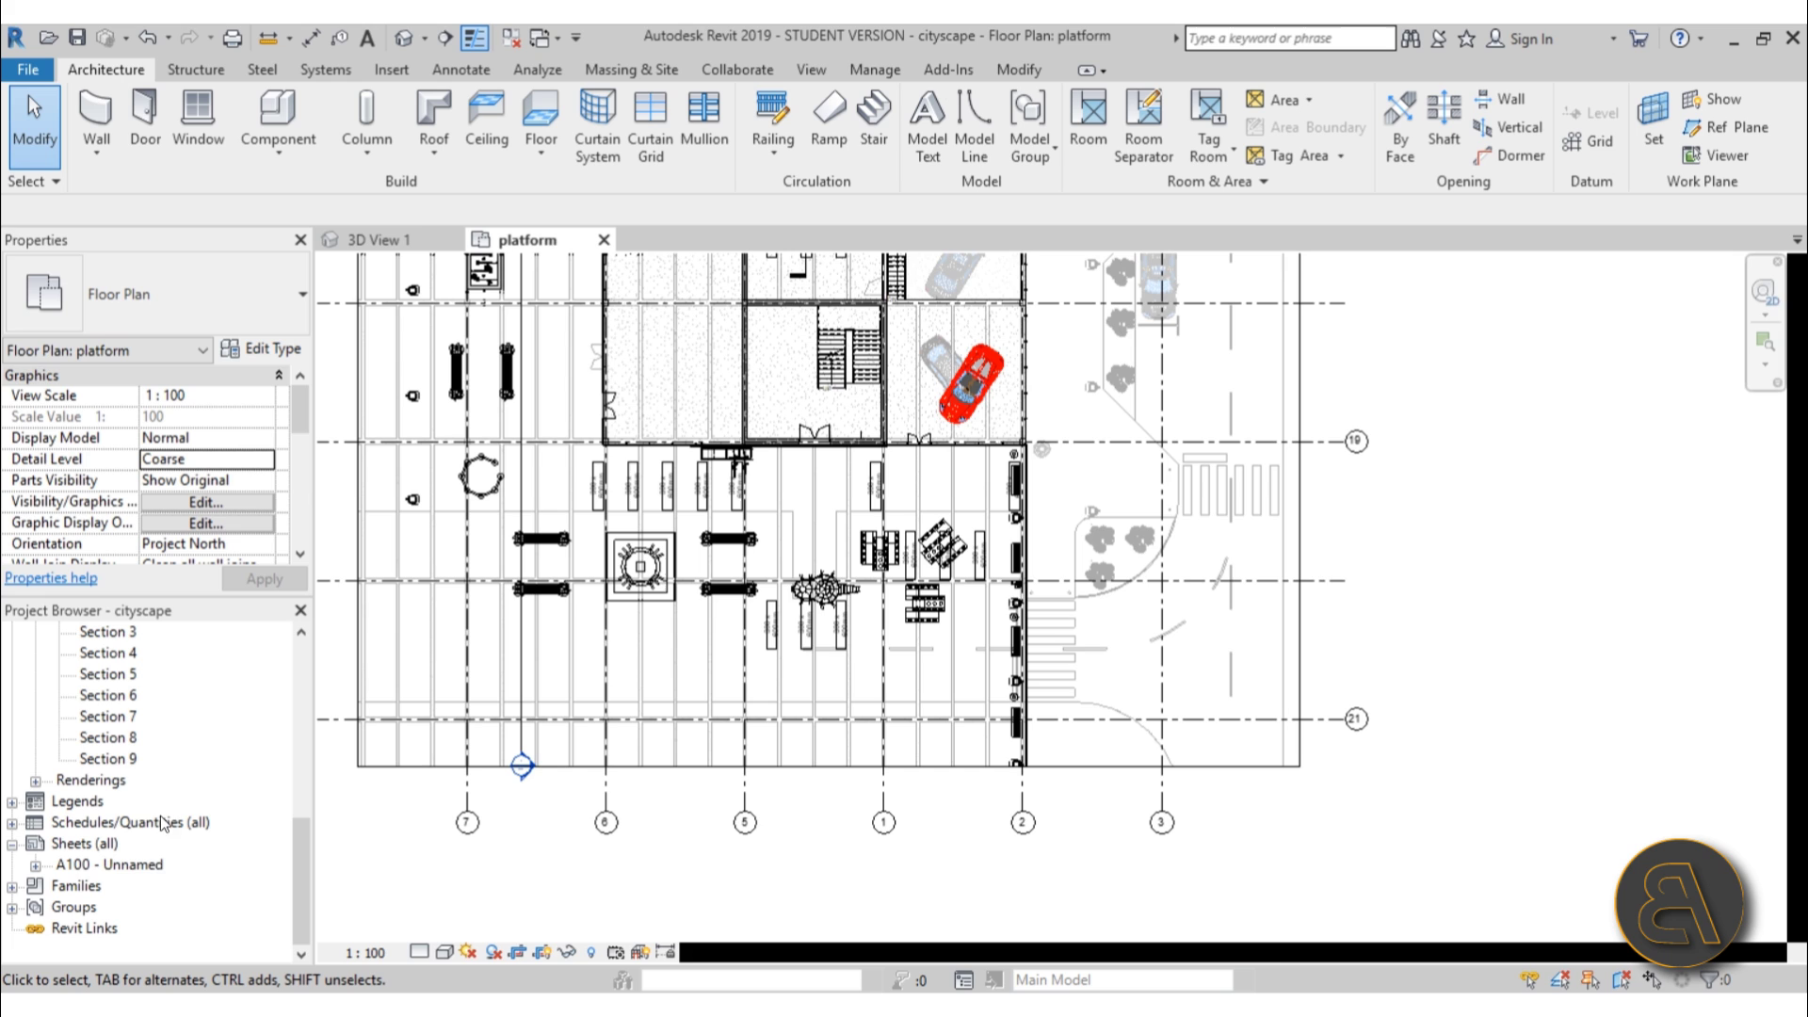
Expand Families in the Project Browser and enlarge the browser to scroll the families list.
{"action": "left_click", "coordinate": [12, 887]}
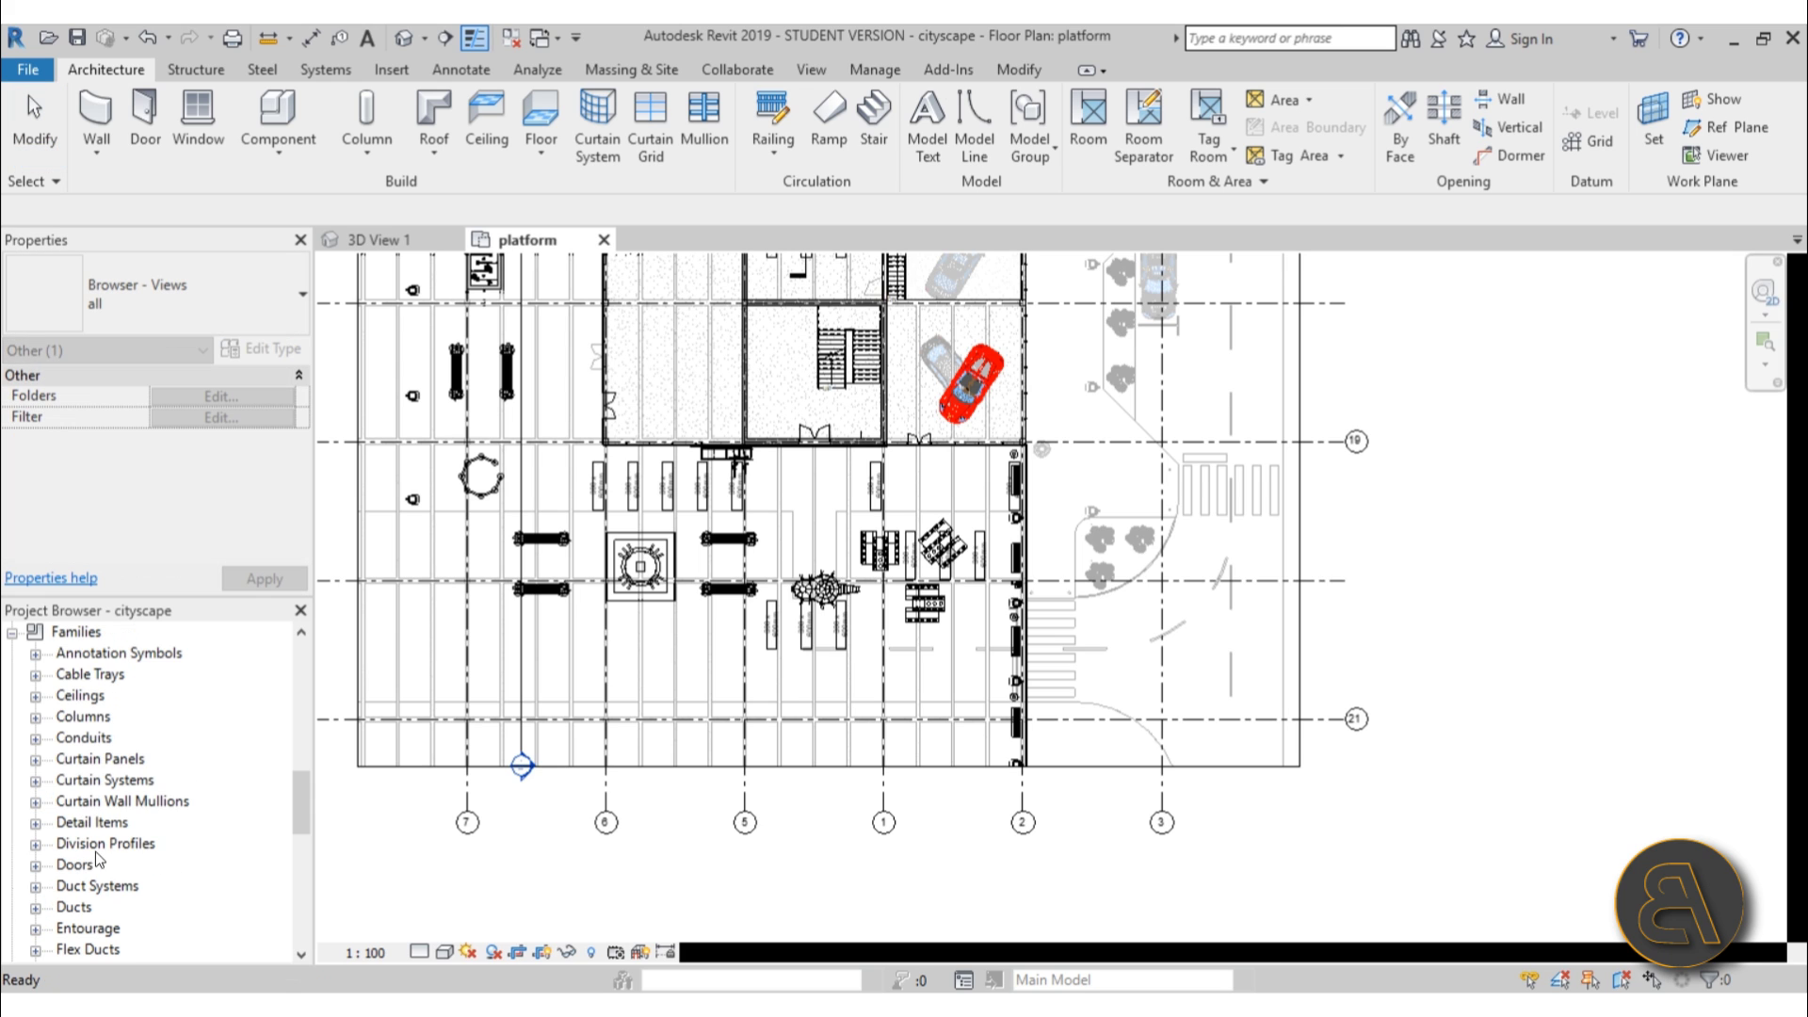
{"action": "scroll", "coordinate": [245, 759], "scroll_direction": "down", "scroll_amount": 2}
{"action": "left_click_drag", "start_coordinate": [299, 821], "coordinate": [301, 759]}
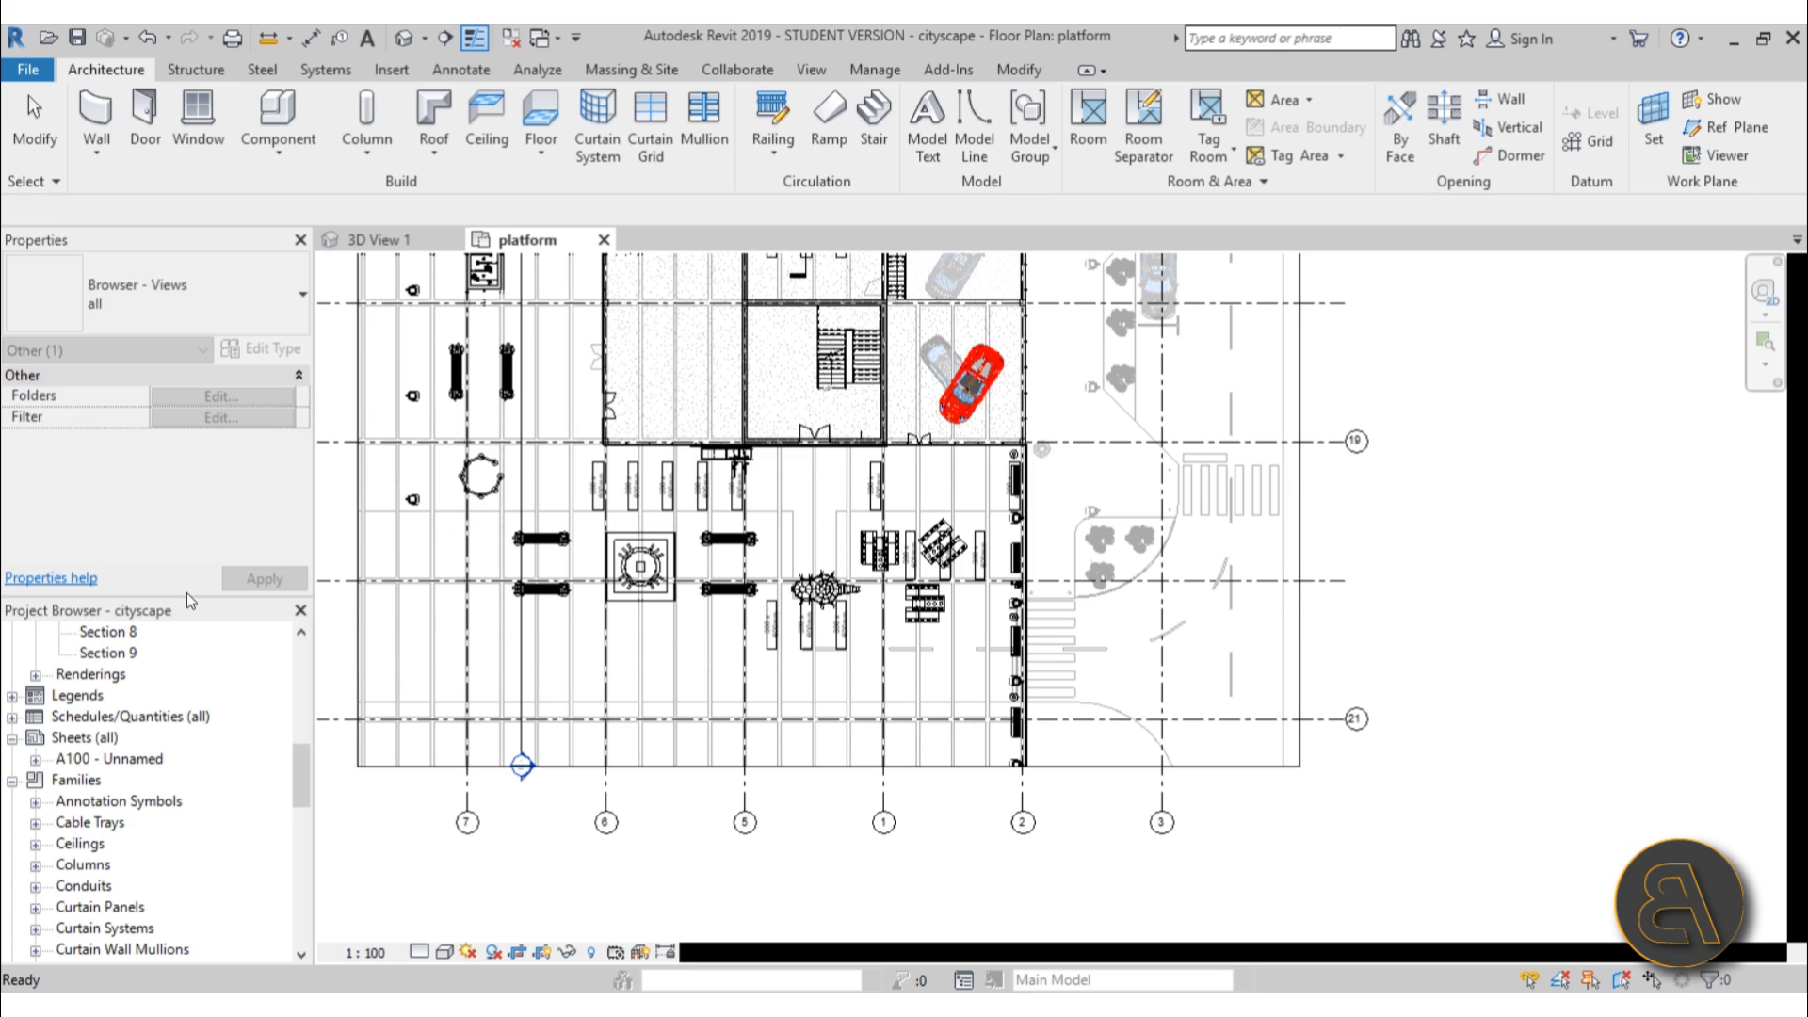
{"action": "left_click_drag", "start_coordinate": [187, 596], "coordinate": [188, 487]}
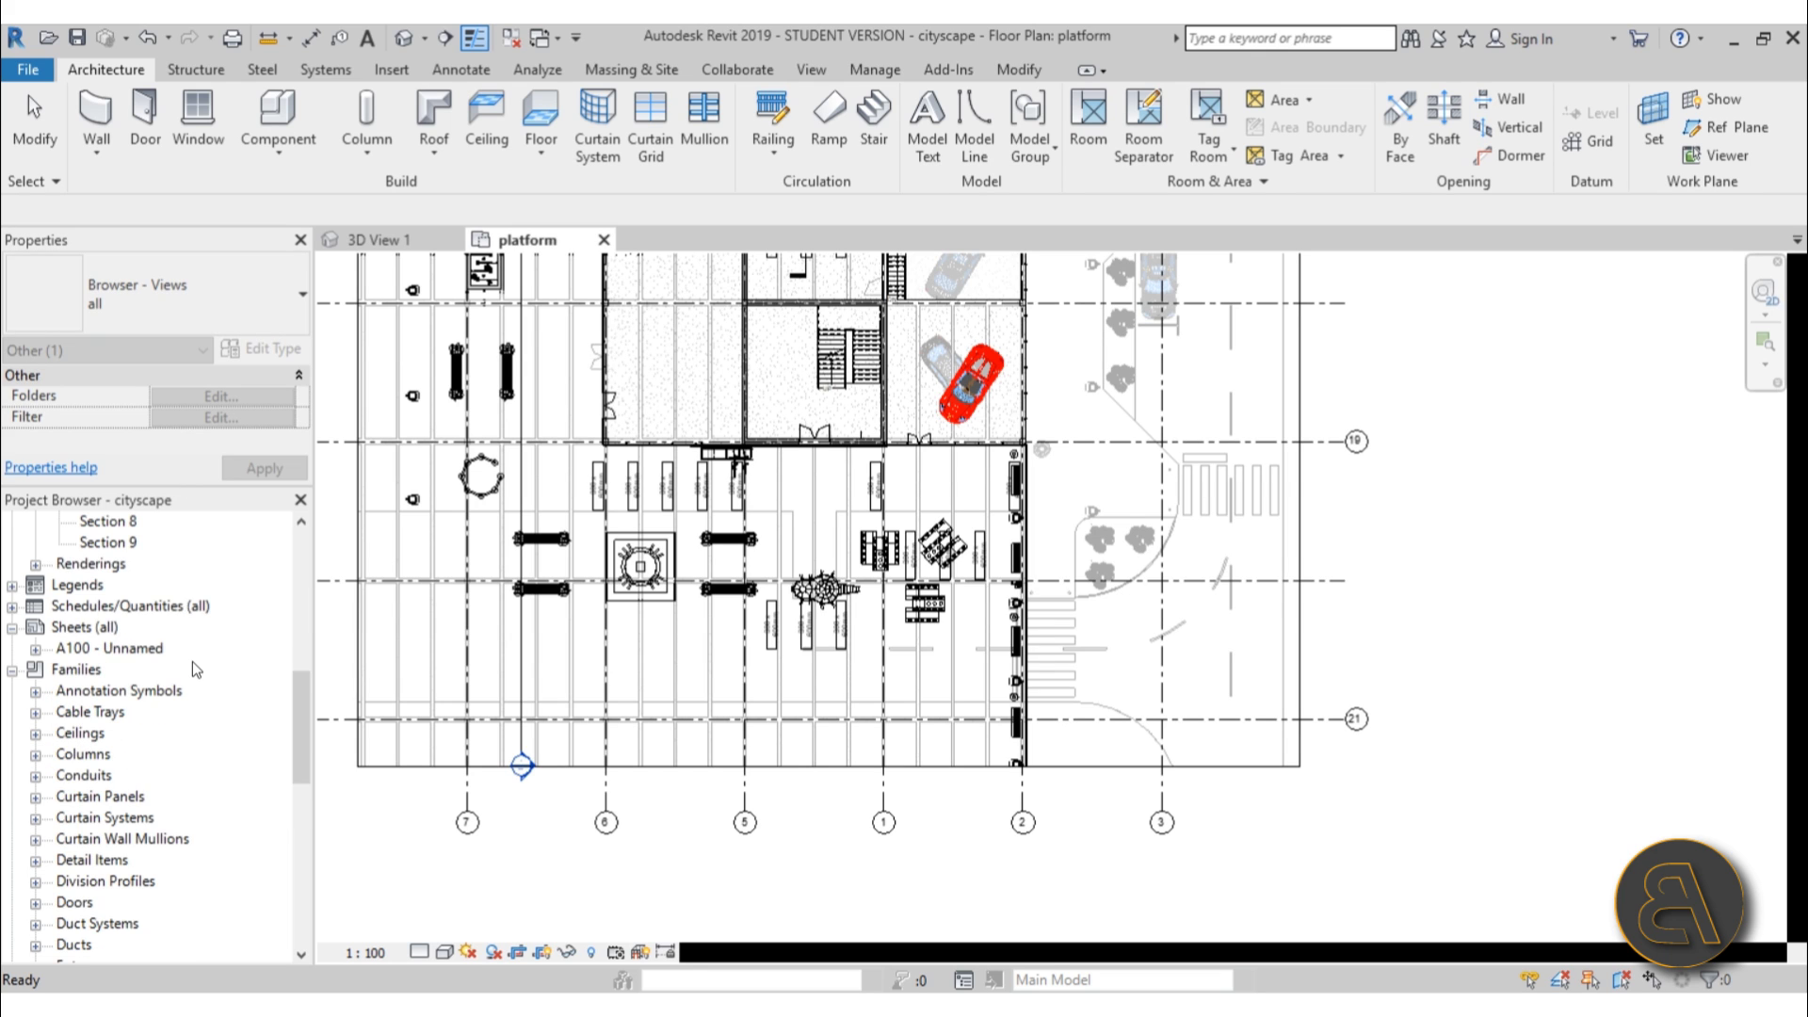
{"action": "scroll", "coordinate": [192, 664], "scroll_direction": "down", "scroll_amount": 2}
{"action": "scroll", "coordinate": [190, 665], "scroll_direction": "up", "scroll_amount": 3}
{"action": "scroll", "coordinate": [192, 666], "scroll_direction": "down", "scroll_amount": 4}
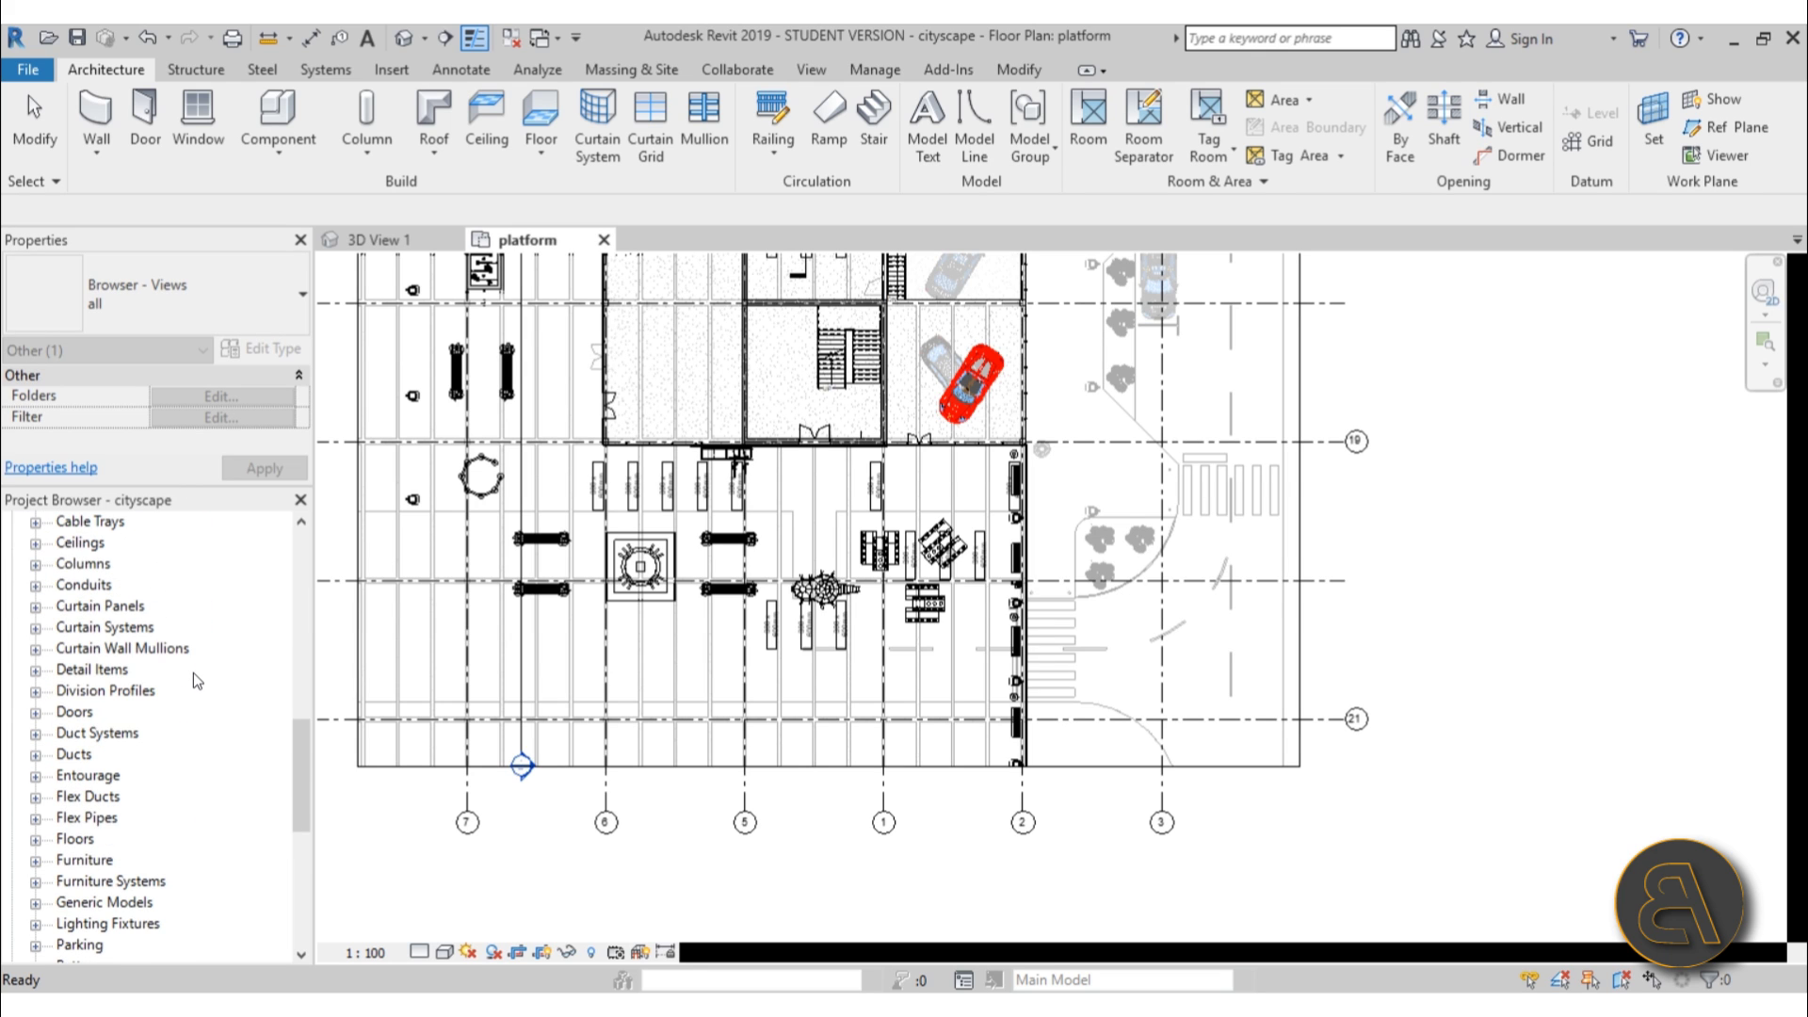
{"action": "scroll", "coordinate": [172, 718], "scroll_direction": "down", "scroll_amount": 4}
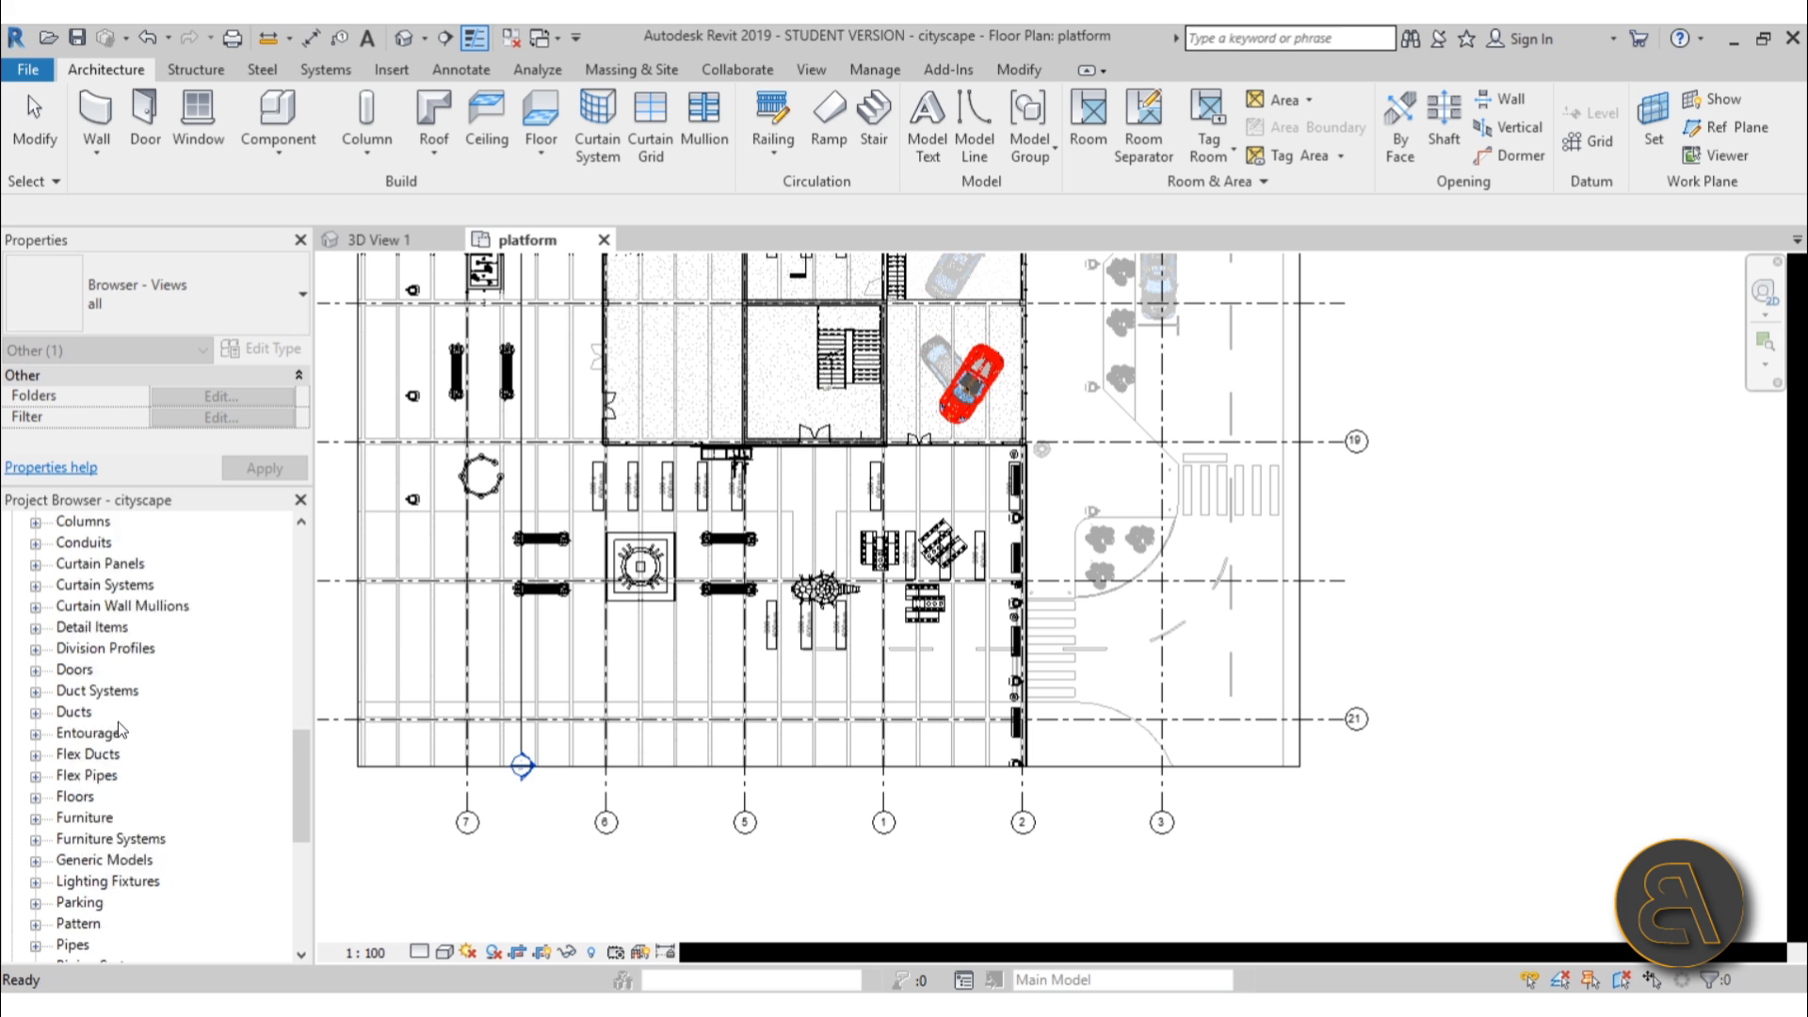
{"action": "scroll", "coordinate": [172, 720], "scroll_direction": "down", "scroll_amount": 4}
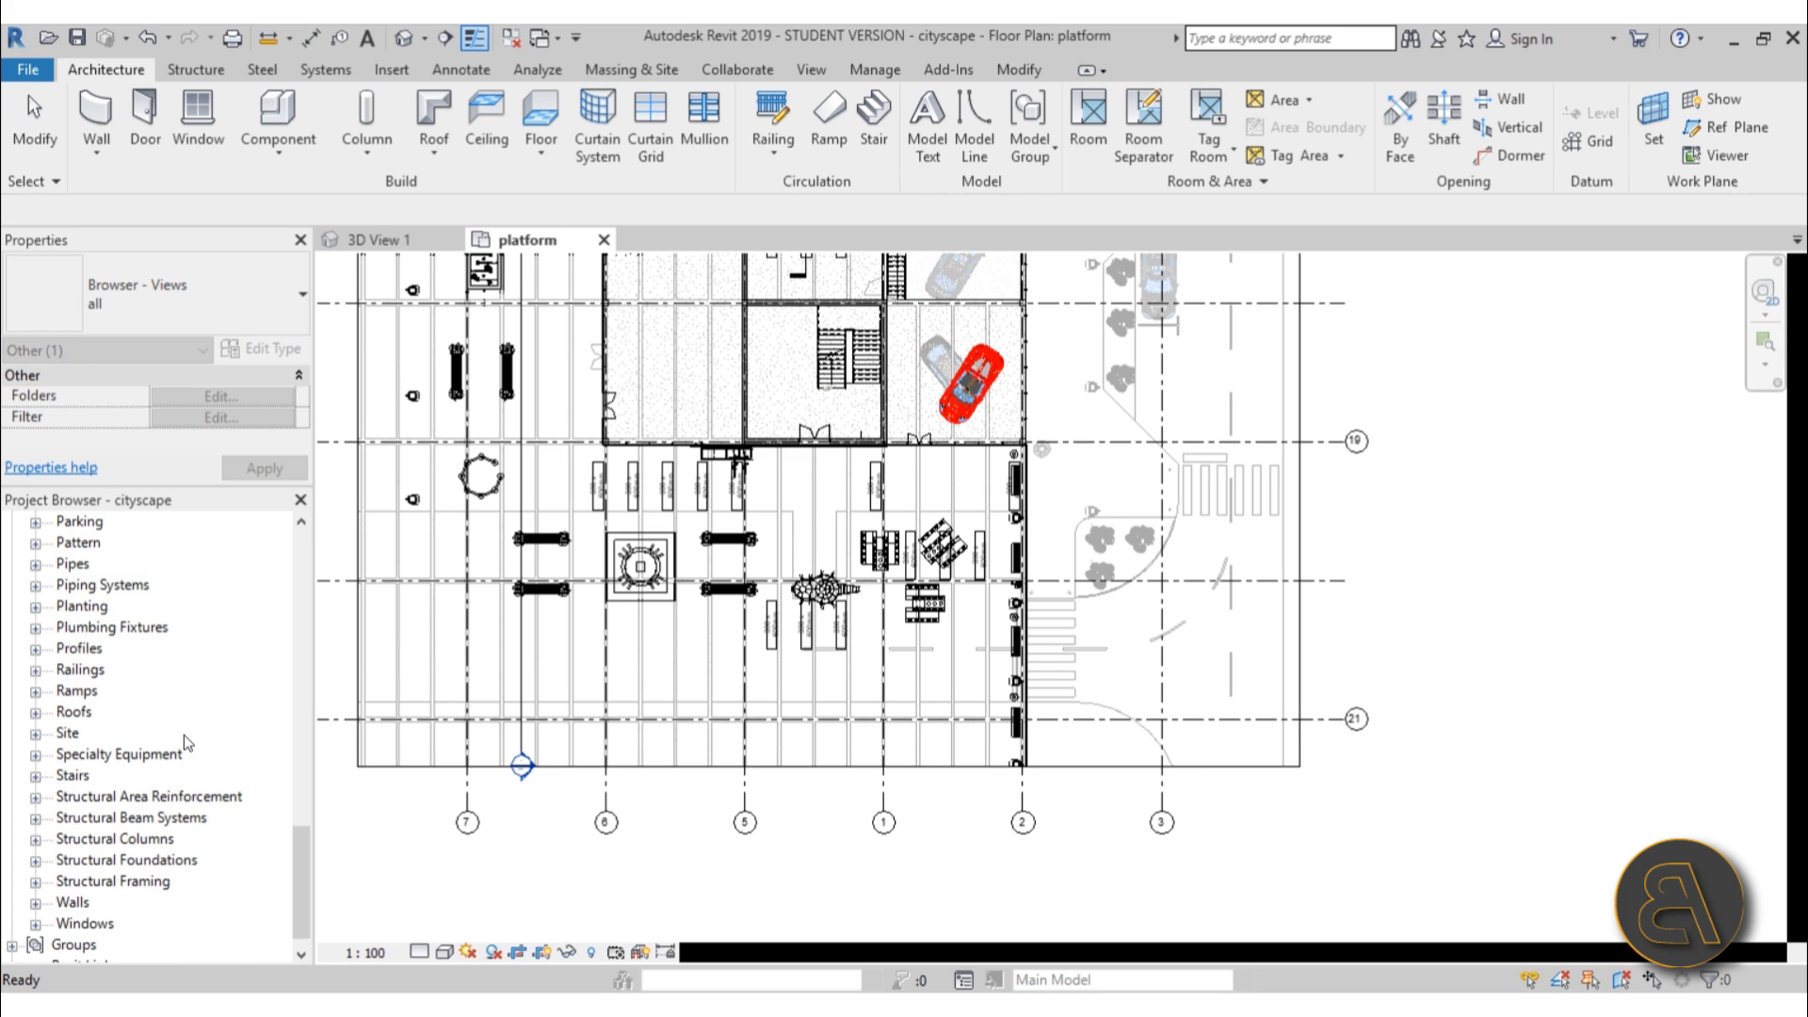
{"action": "scroll", "coordinate": [184, 736], "scroll_direction": "up", "scroll_amount": 3}
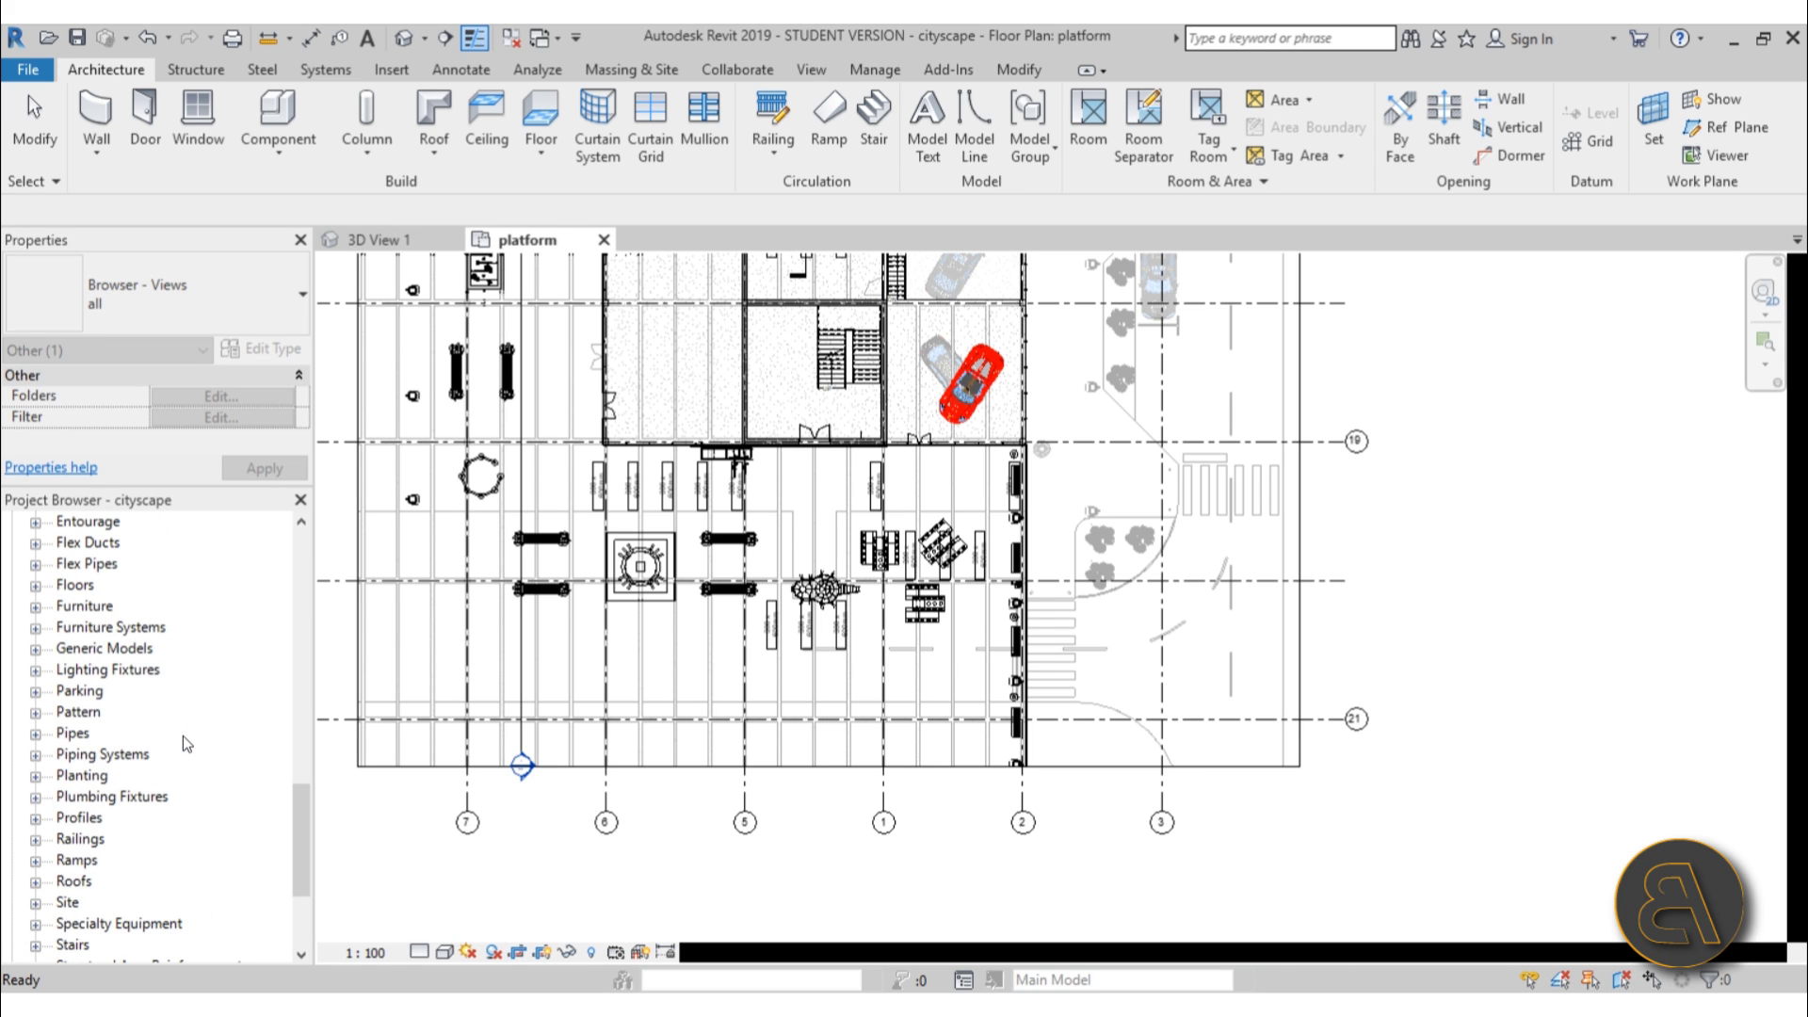
Expand the Furniture families and show the Umbrella_2365 types.
{"action": "left_click", "coordinate": [36, 607]}
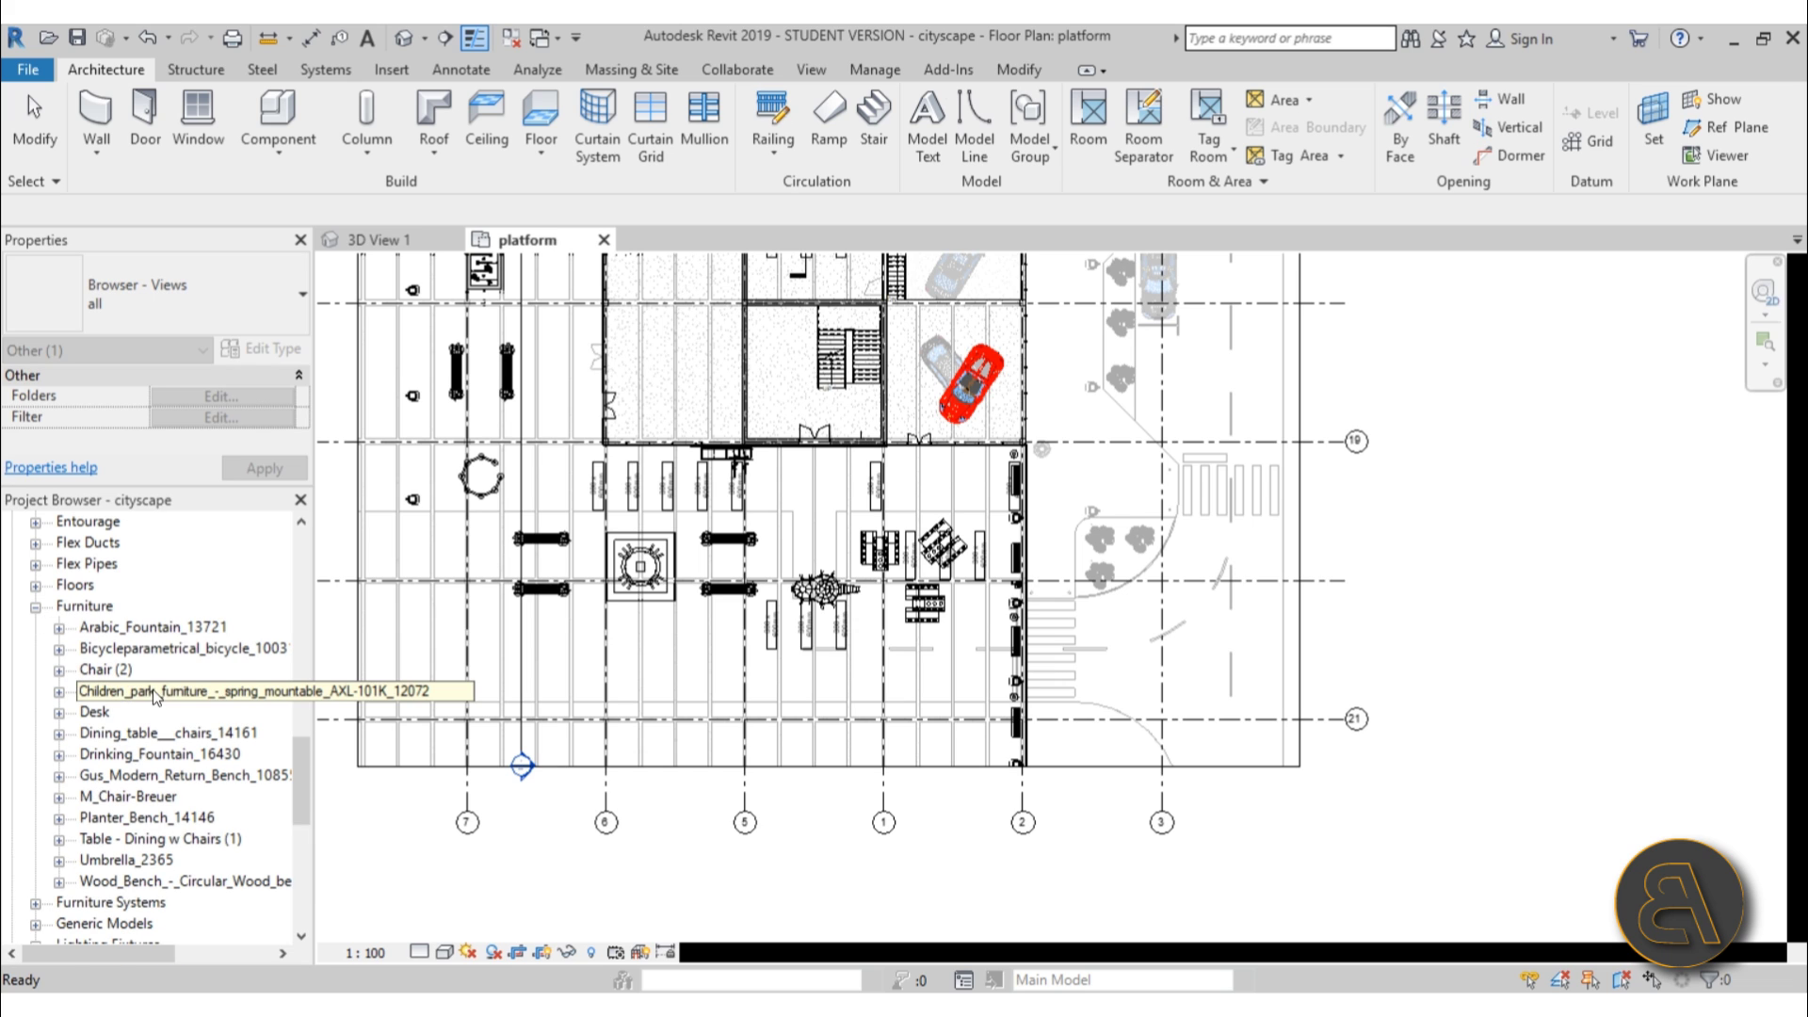
{"action": "scroll", "coordinate": [170, 686], "scroll_direction": "down", "scroll_amount": 1}
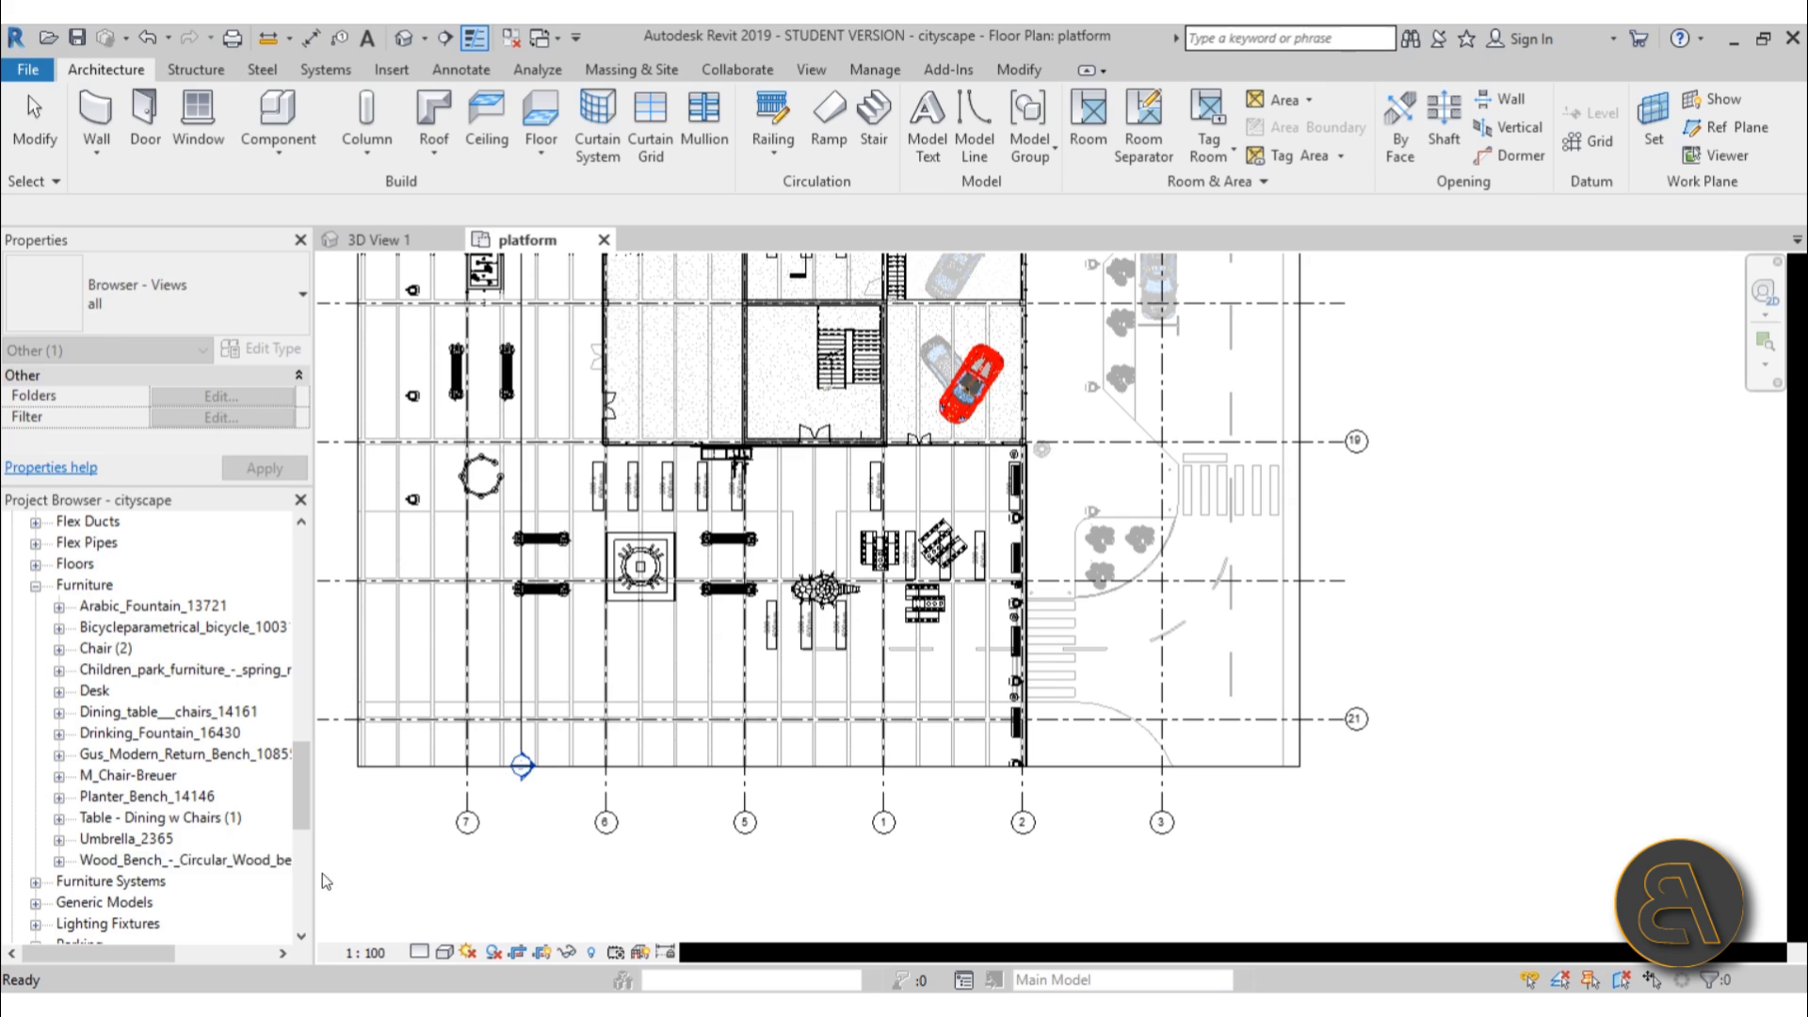
{"action": "left_click", "coordinate": [121, 841]}
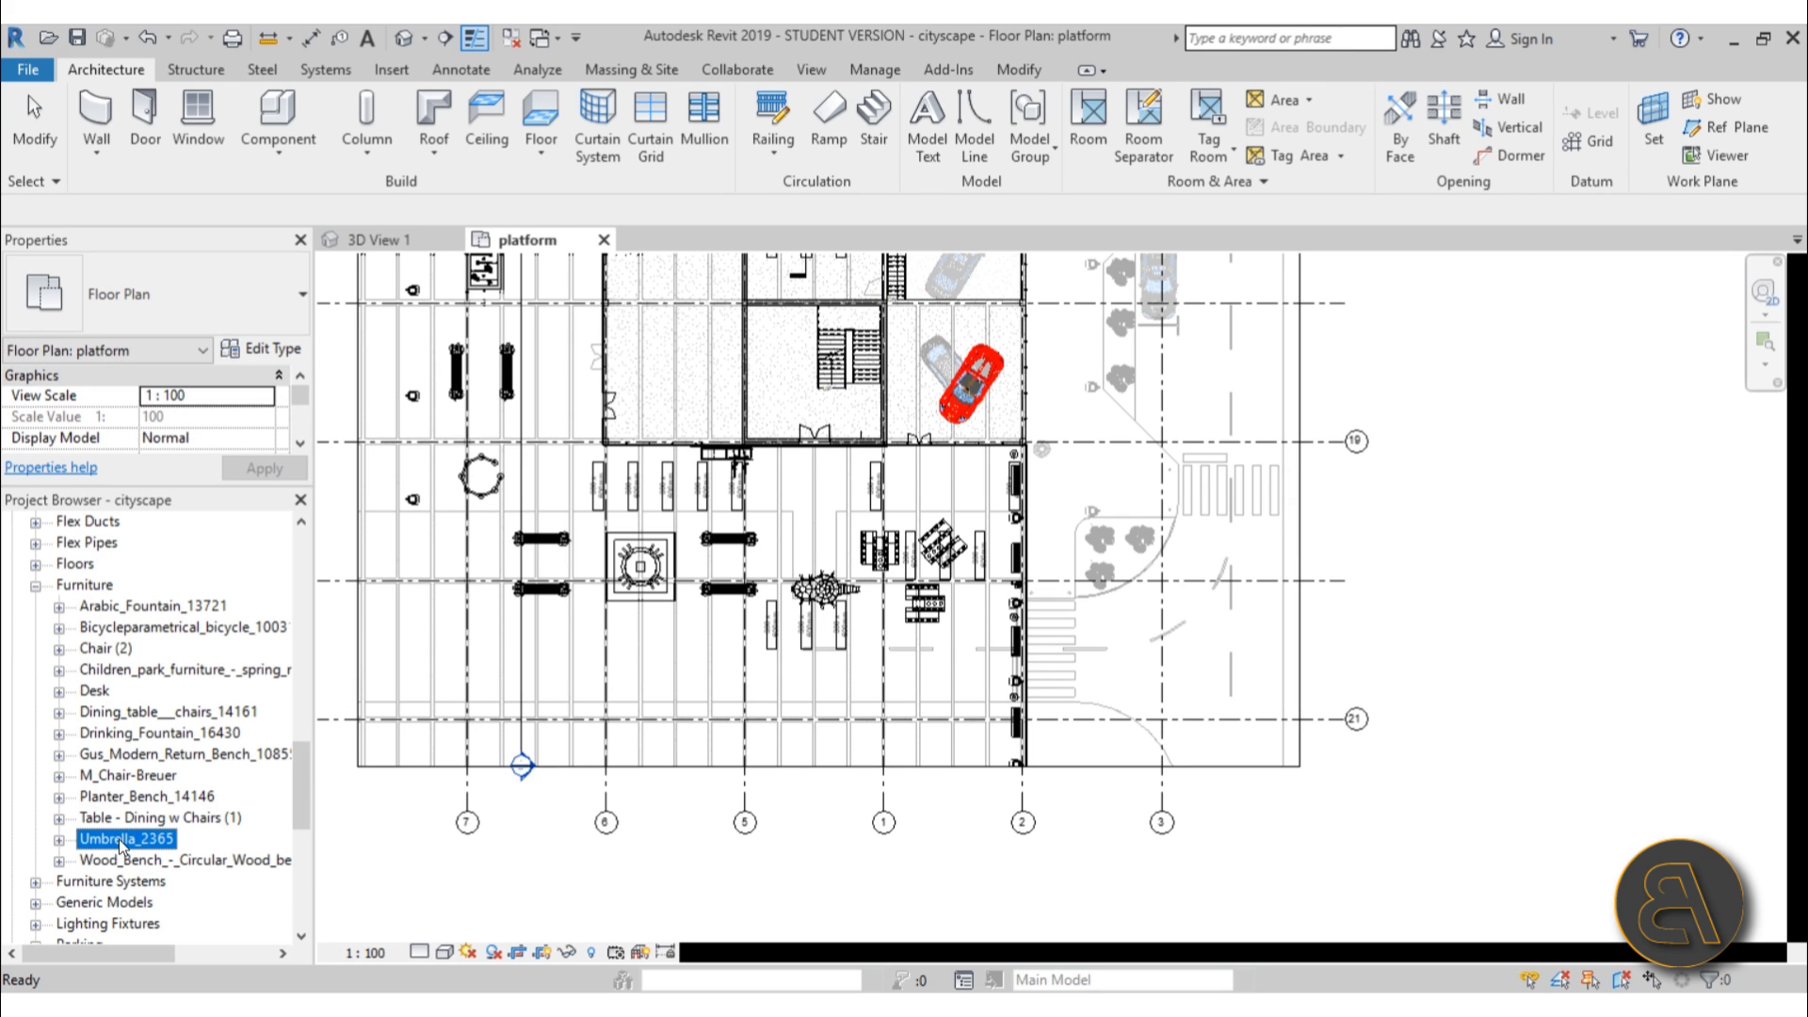
{"action": "left_click", "coordinate": [60, 840]}
Expand the Desk family and select its 1525 x 762mm type.
{"action": "scroll", "coordinate": [129, 775], "scroll_direction": "down", "scroll_amount": 3}
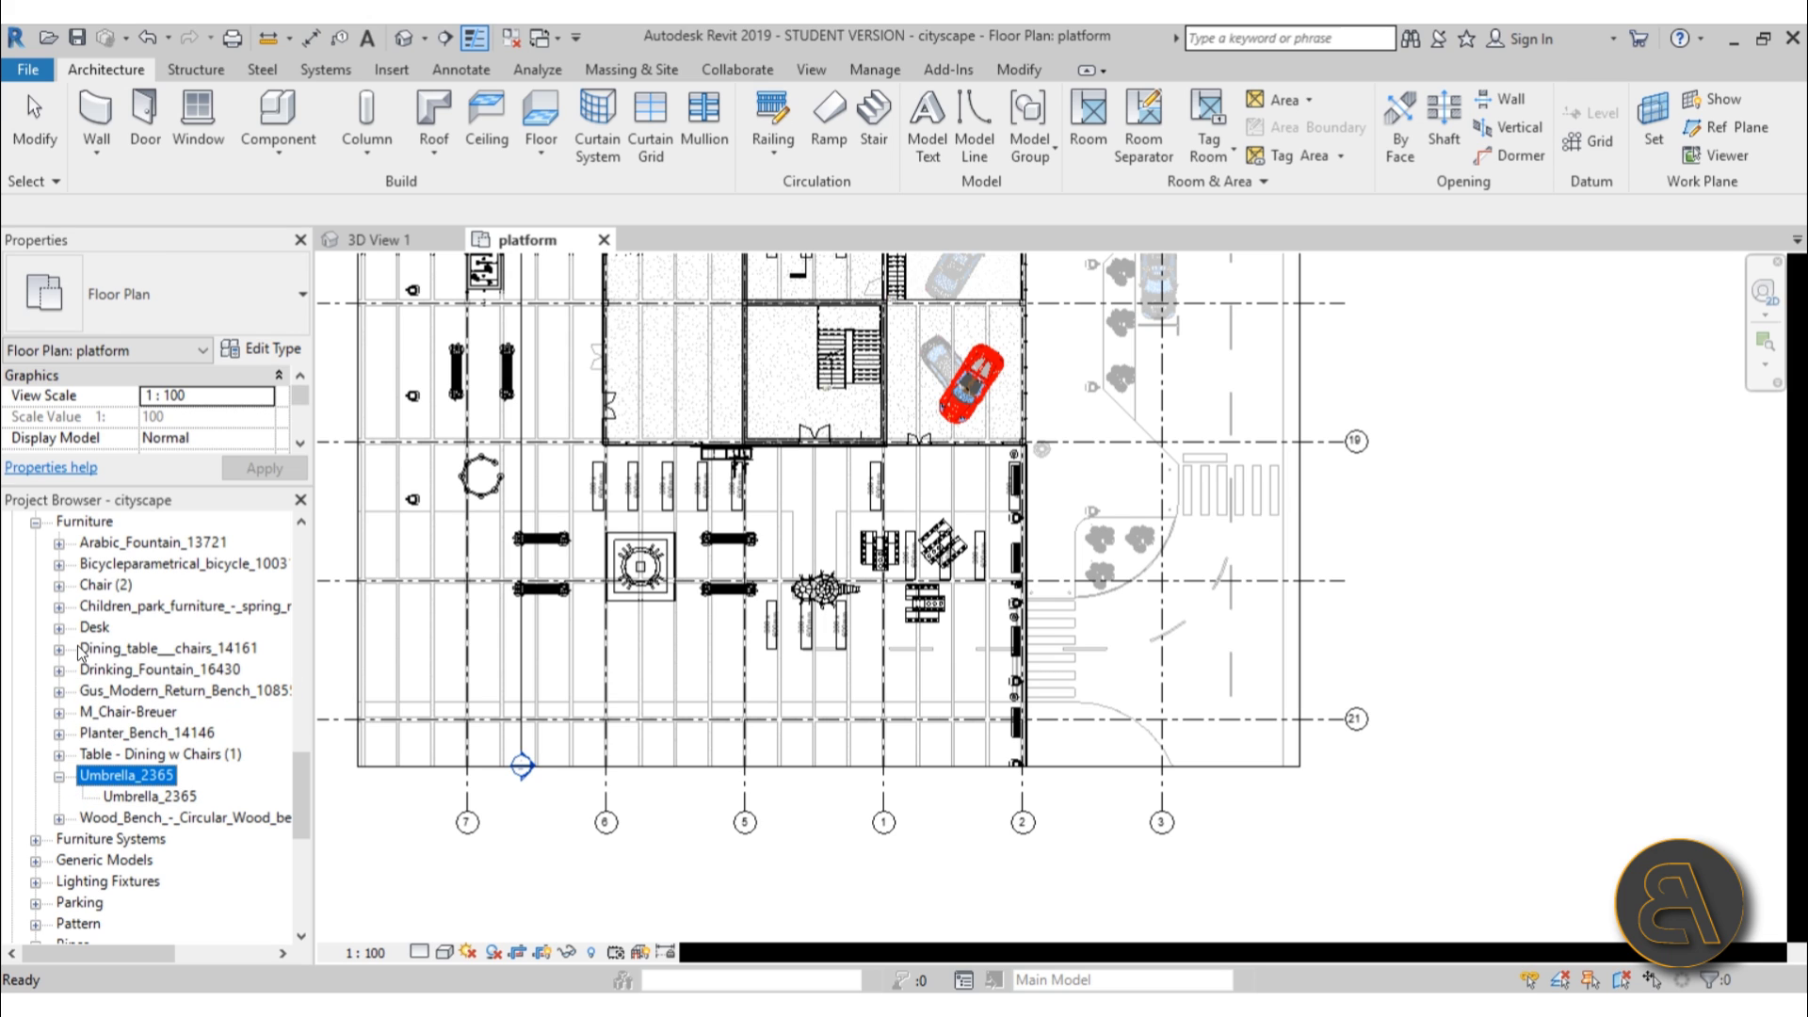
{"action": "scroll", "coordinate": [179, 716], "scroll_direction": "up", "scroll_amount": 2}
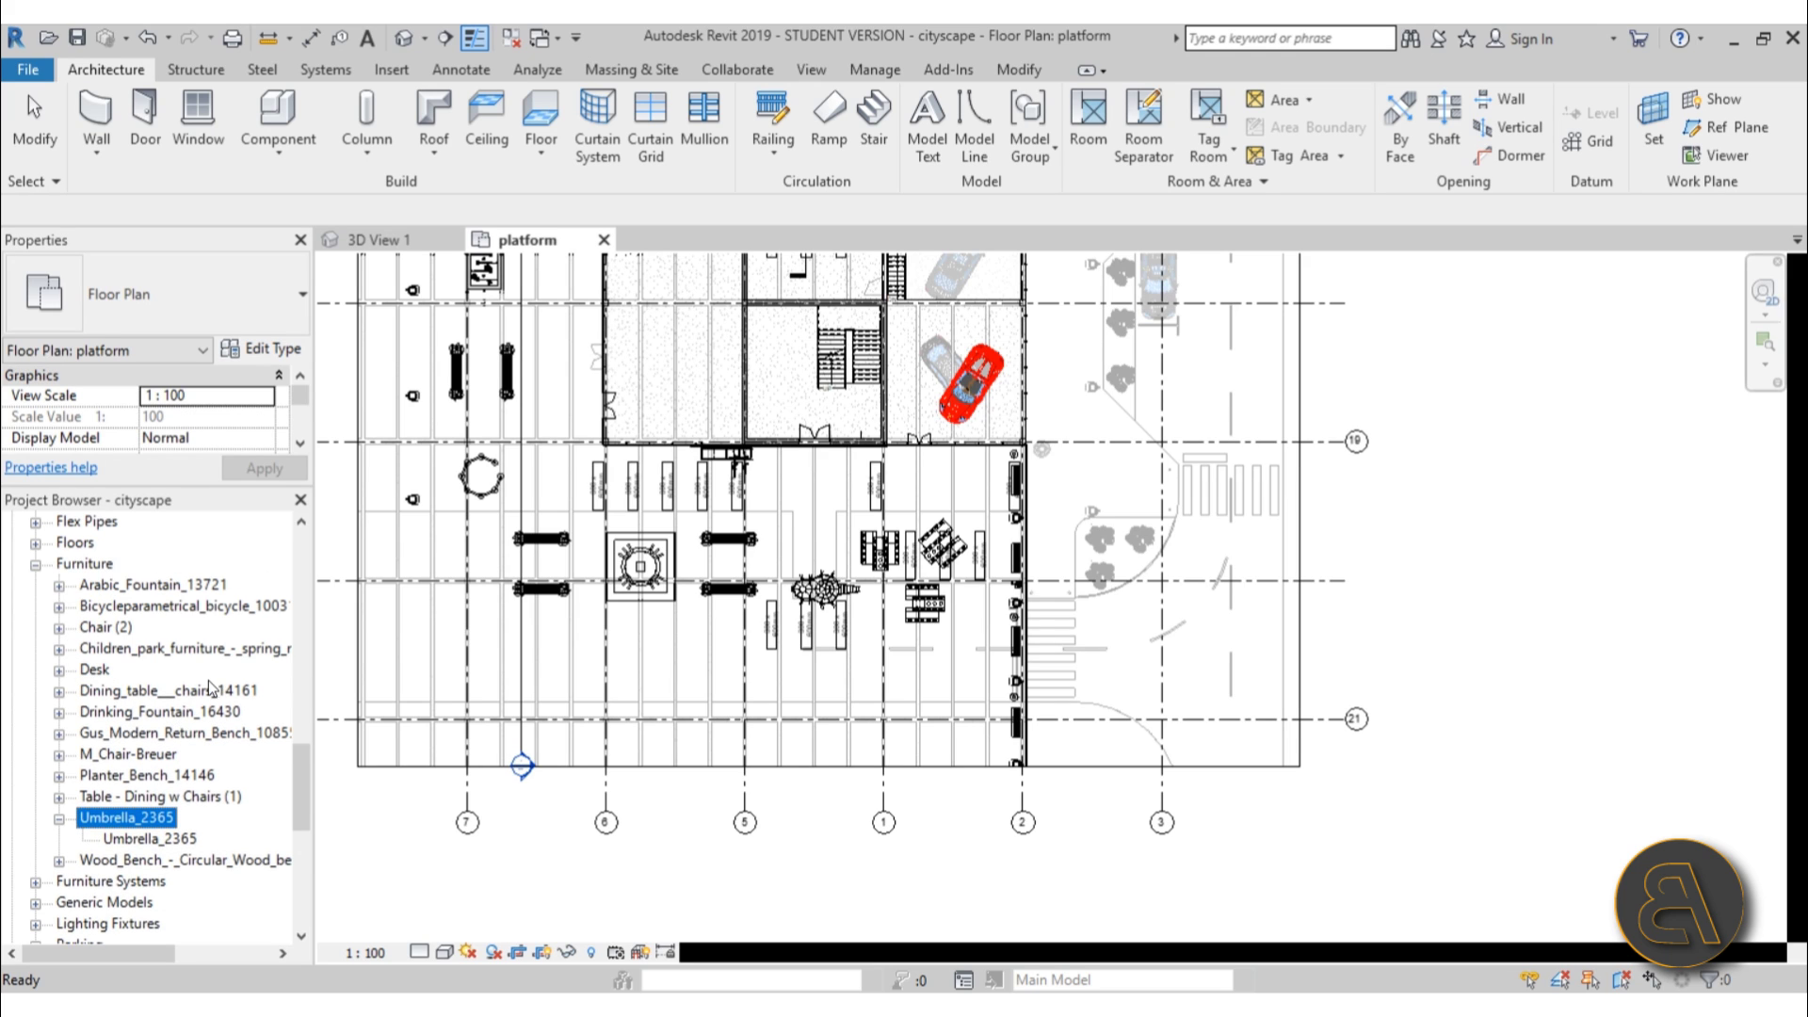
{"action": "scroll", "coordinate": [211, 687], "scroll_direction": "down", "scroll_amount": 1}
{"action": "left_click", "coordinate": [60, 649]}
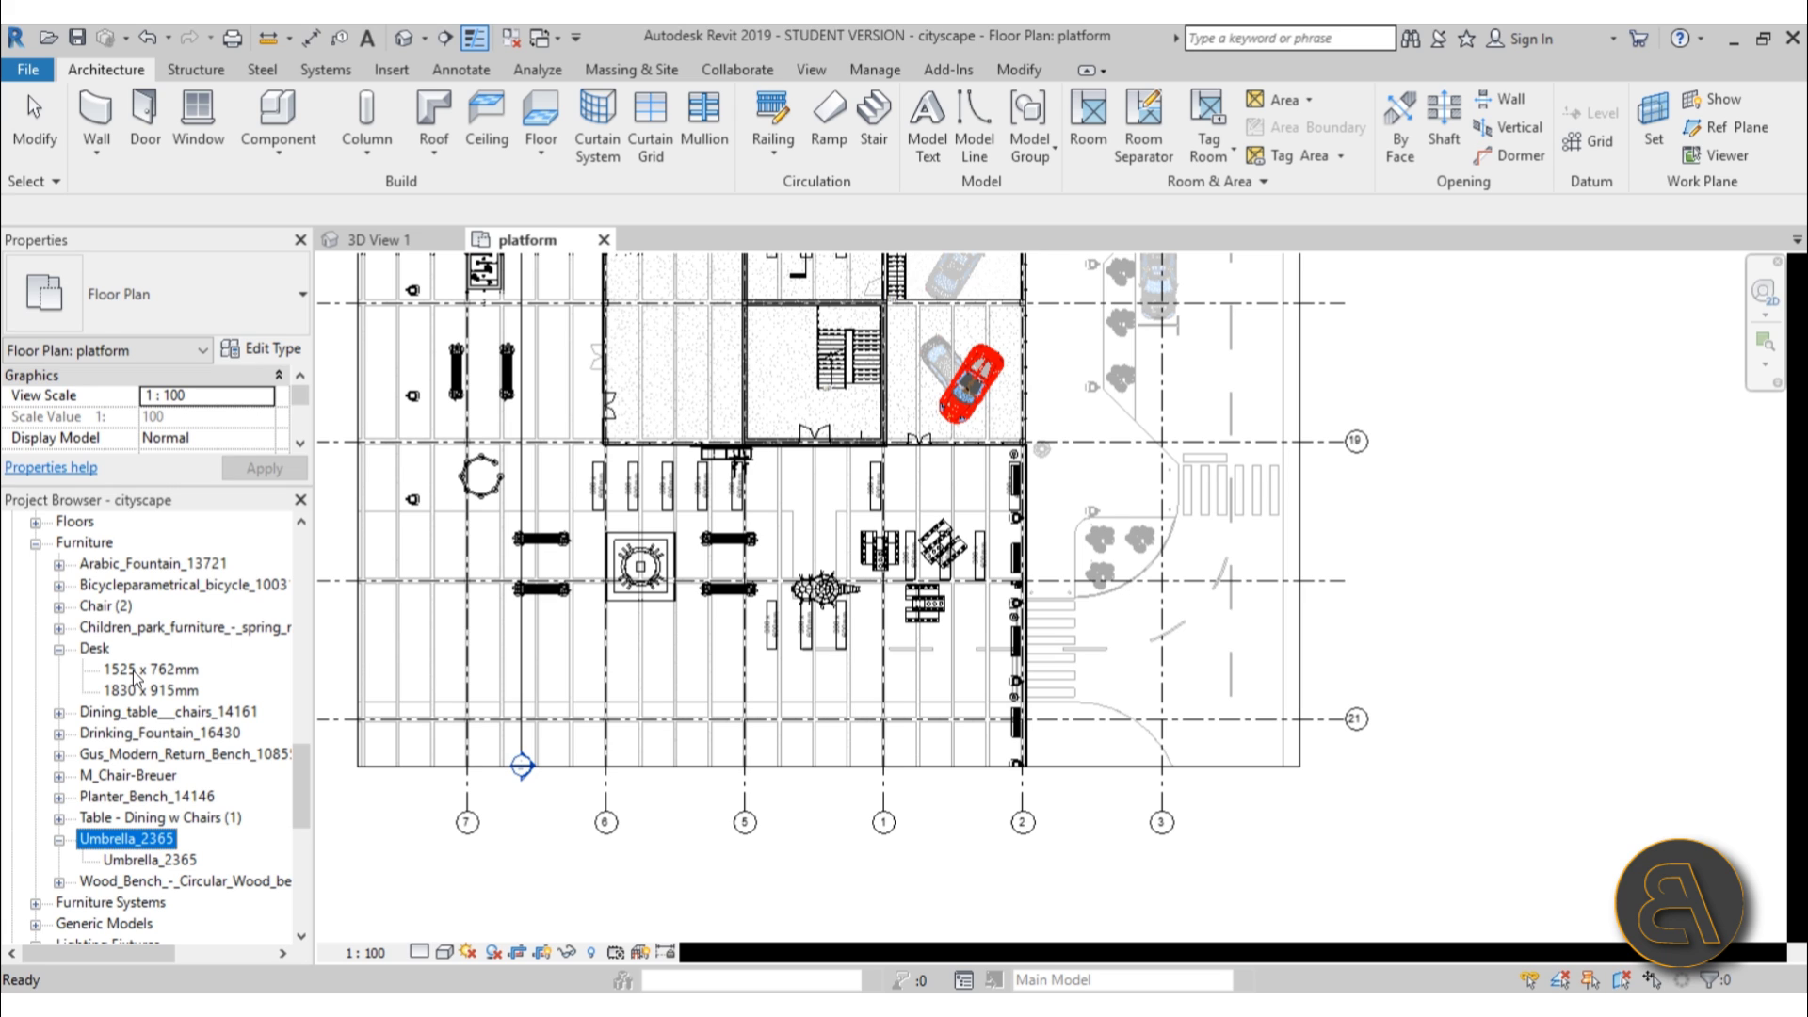
{"action": "scroll", "coordinate": [142, 688], "scroll_direction": "down", "scroll_amount": 1}
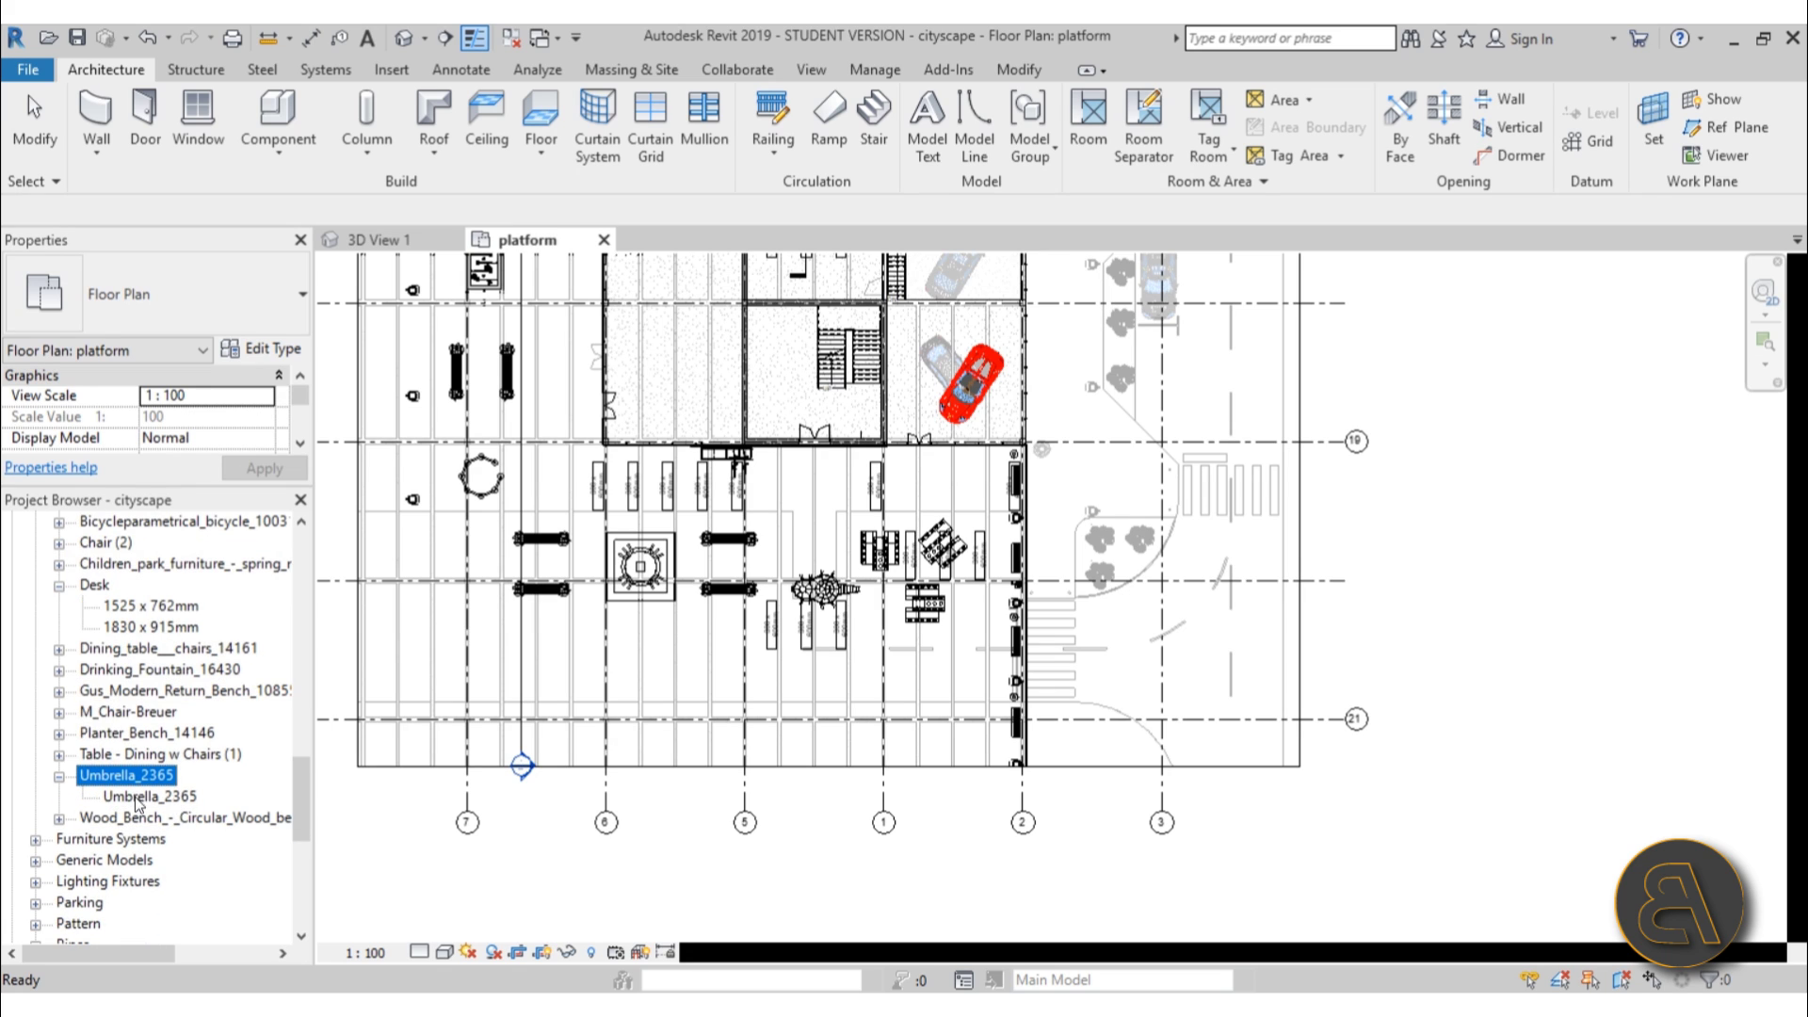
{"action": "left_click", "coordinate": [137, 608]}
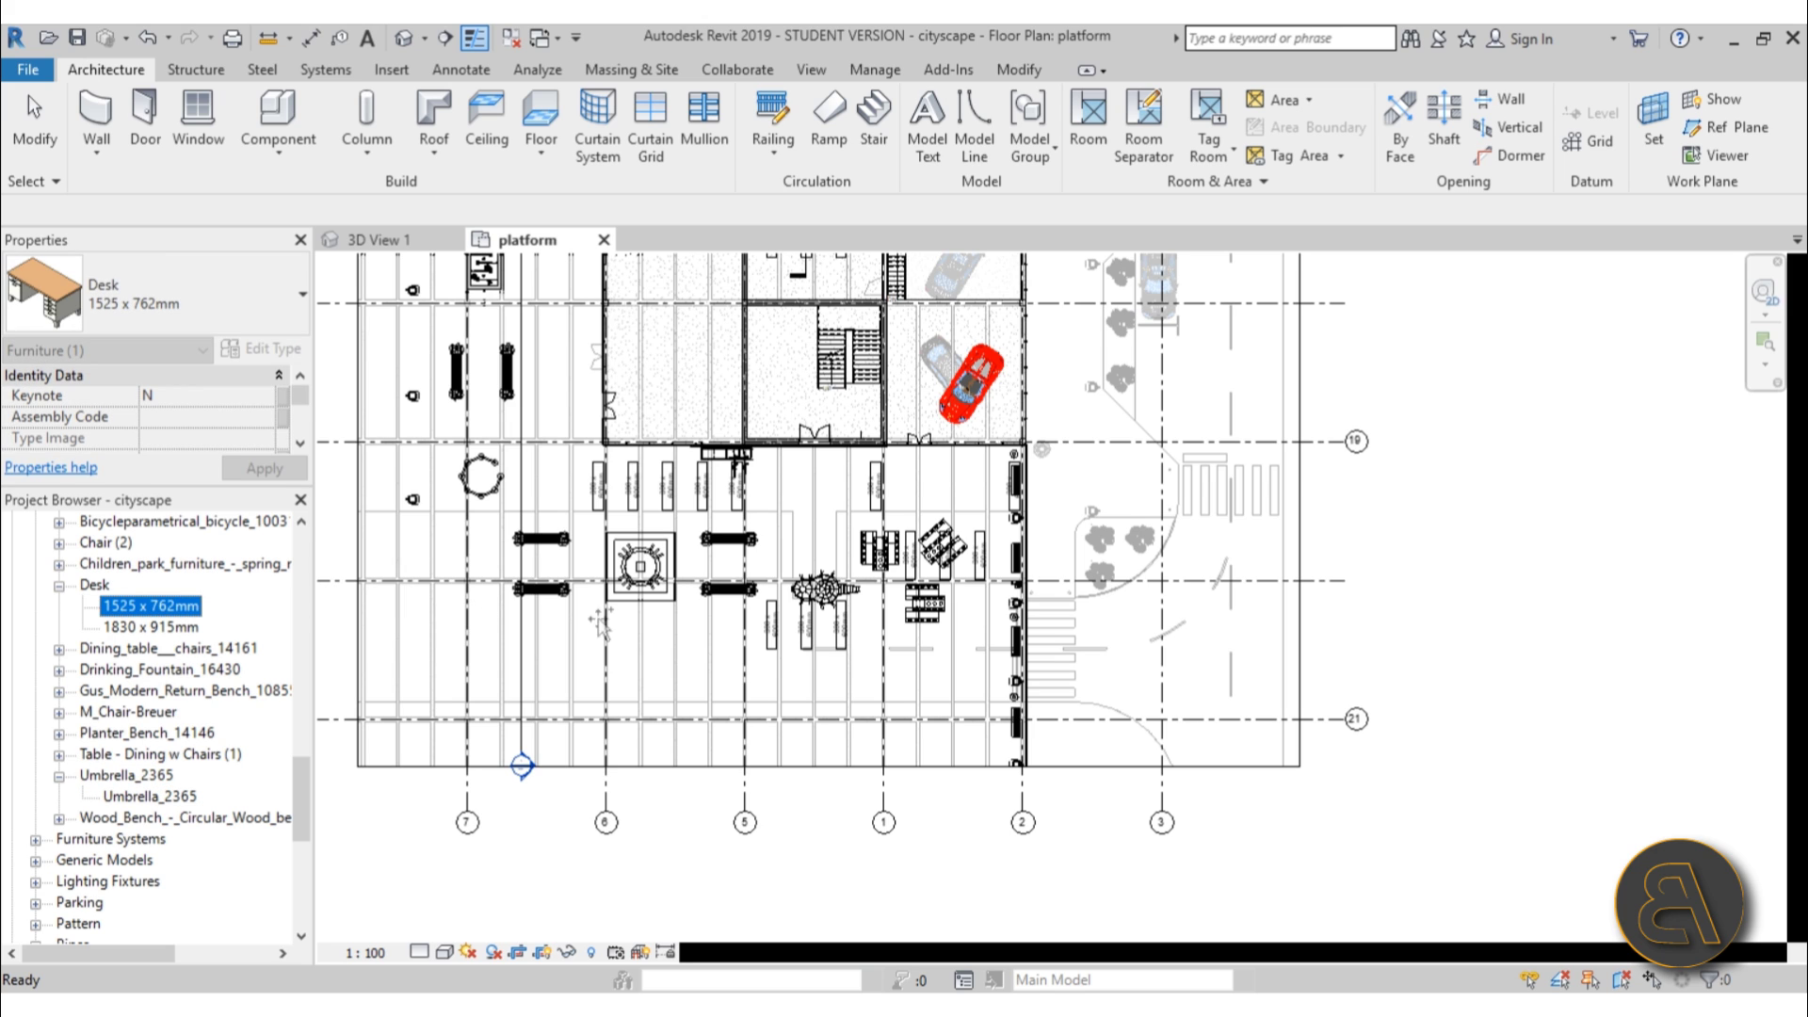
{"action": "left_click_drag", "start_coordinate": [699, 661], "coordinate": [698, 662]}
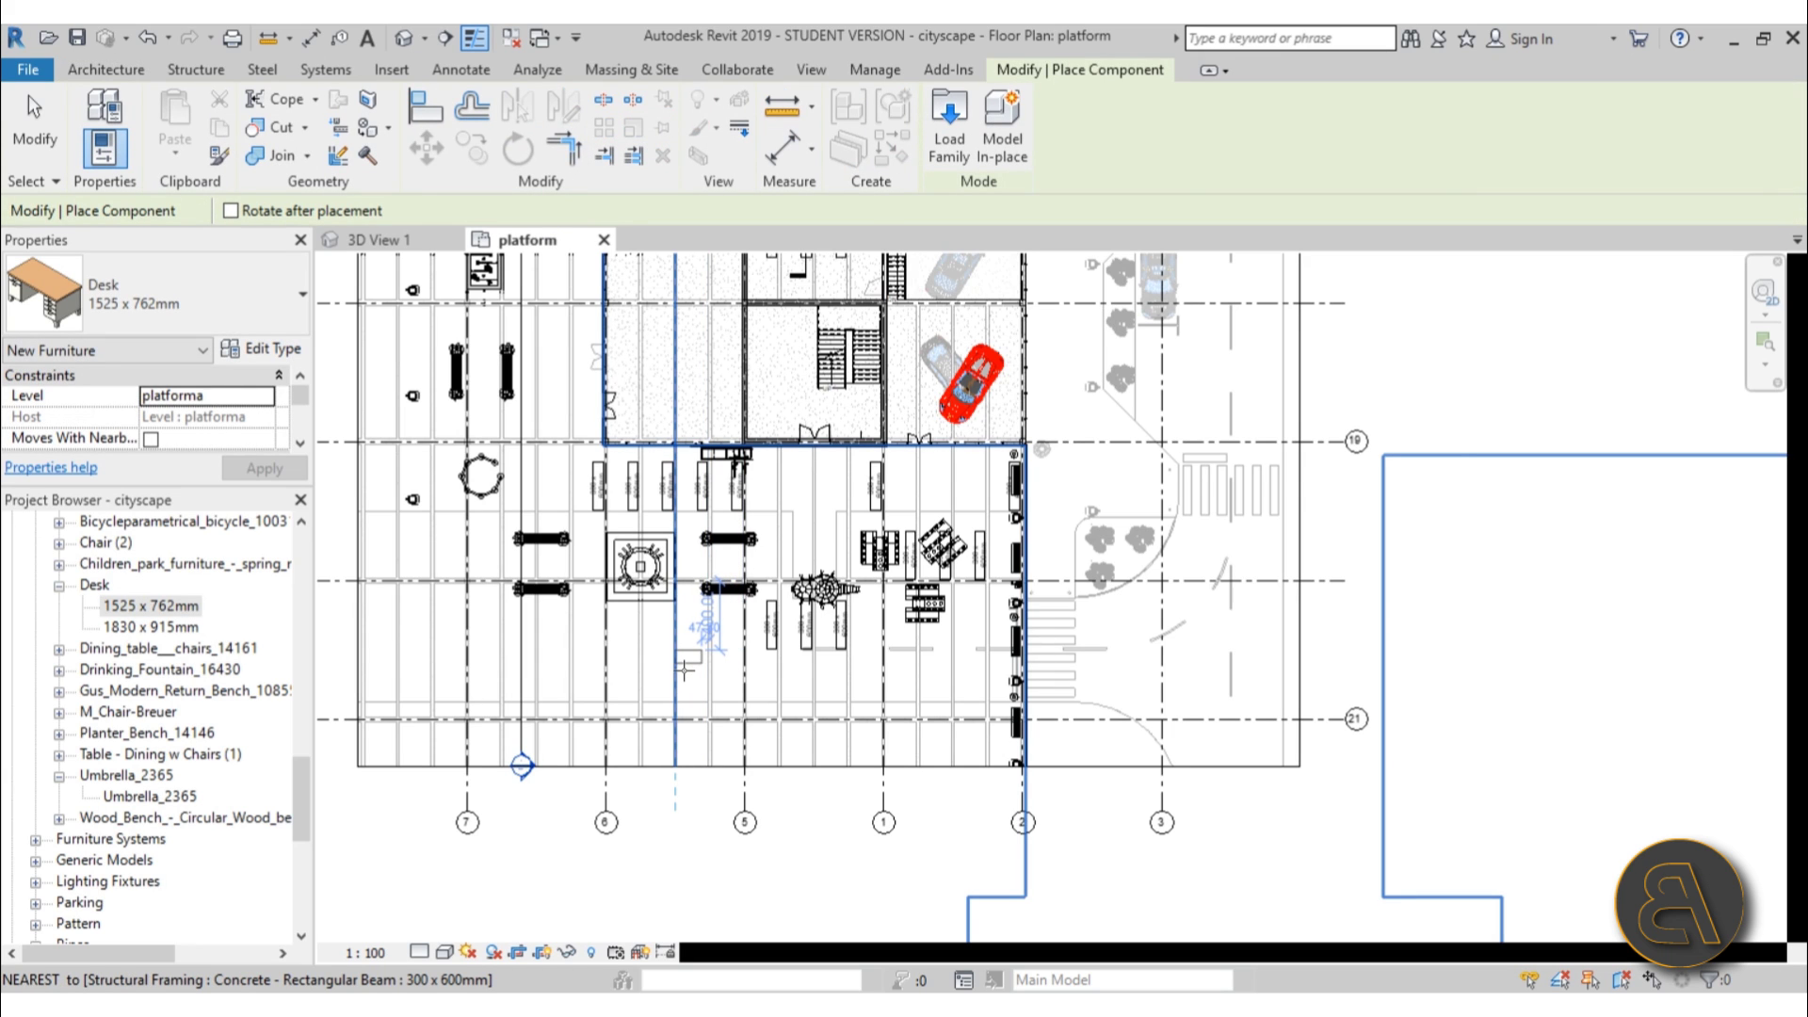
{"action": "key", "text": "Escape"}
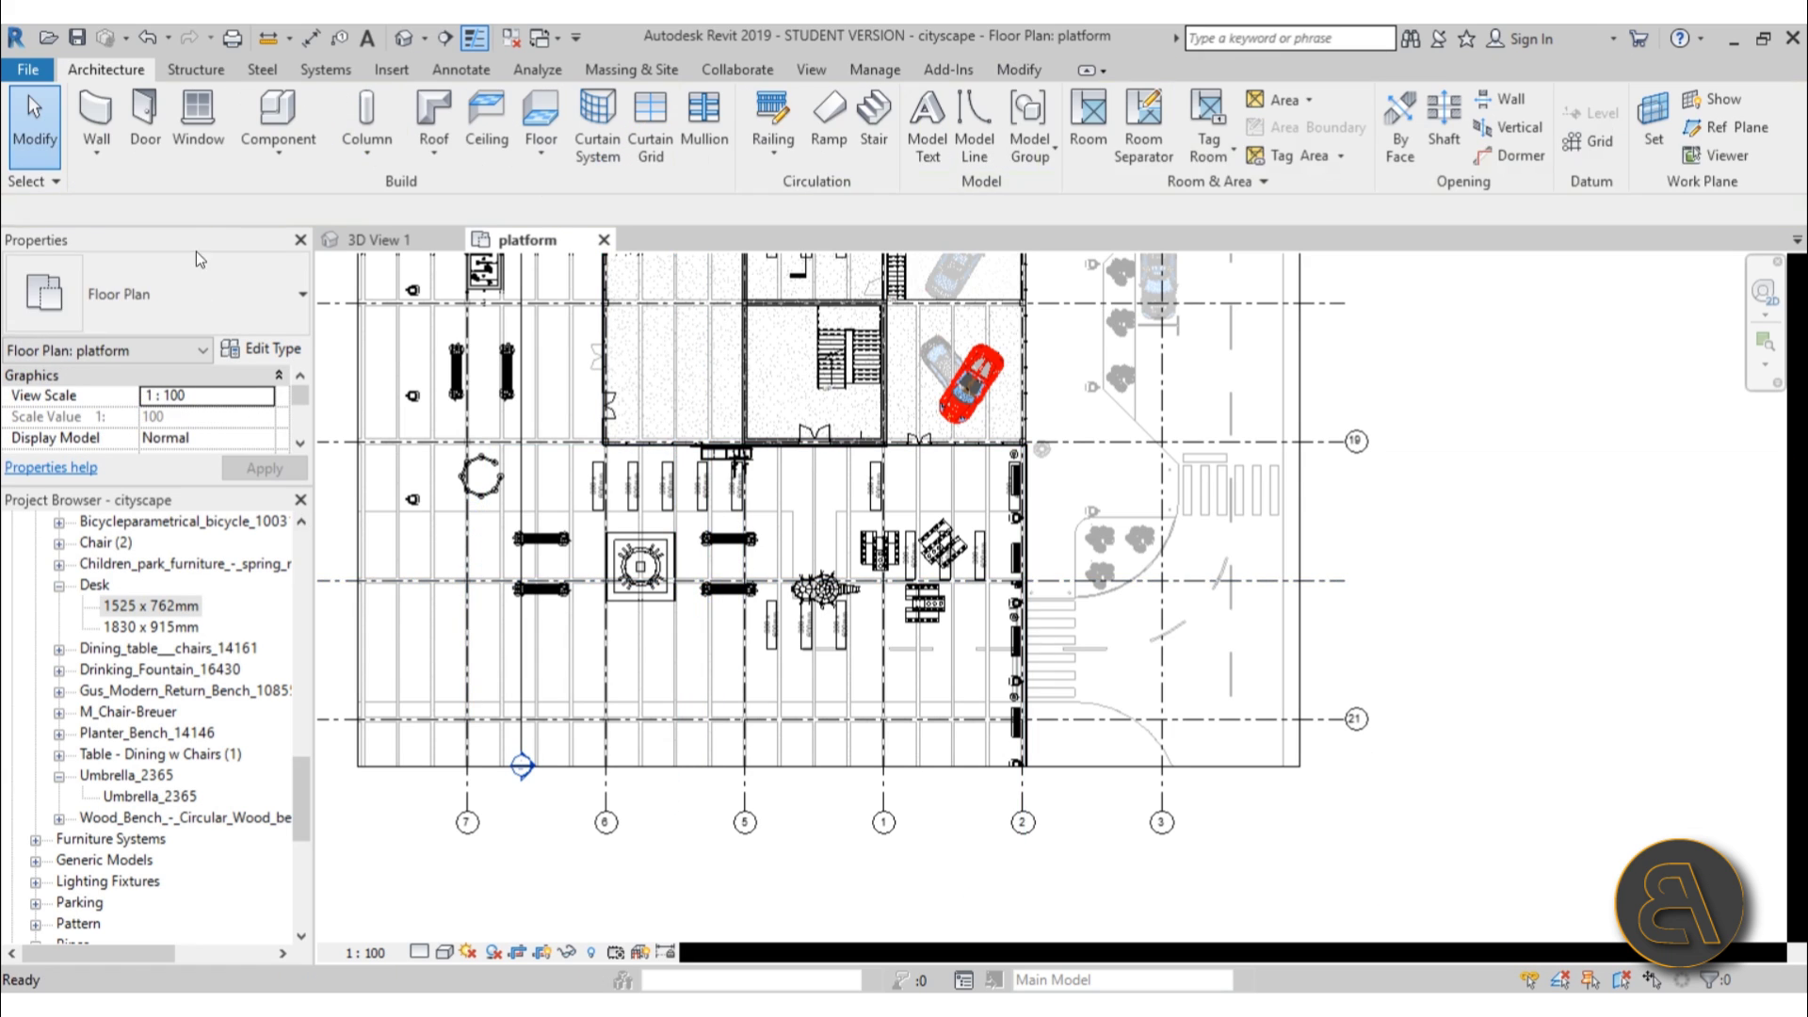
{"action": "left_click", "coordinate": [278, 108]}
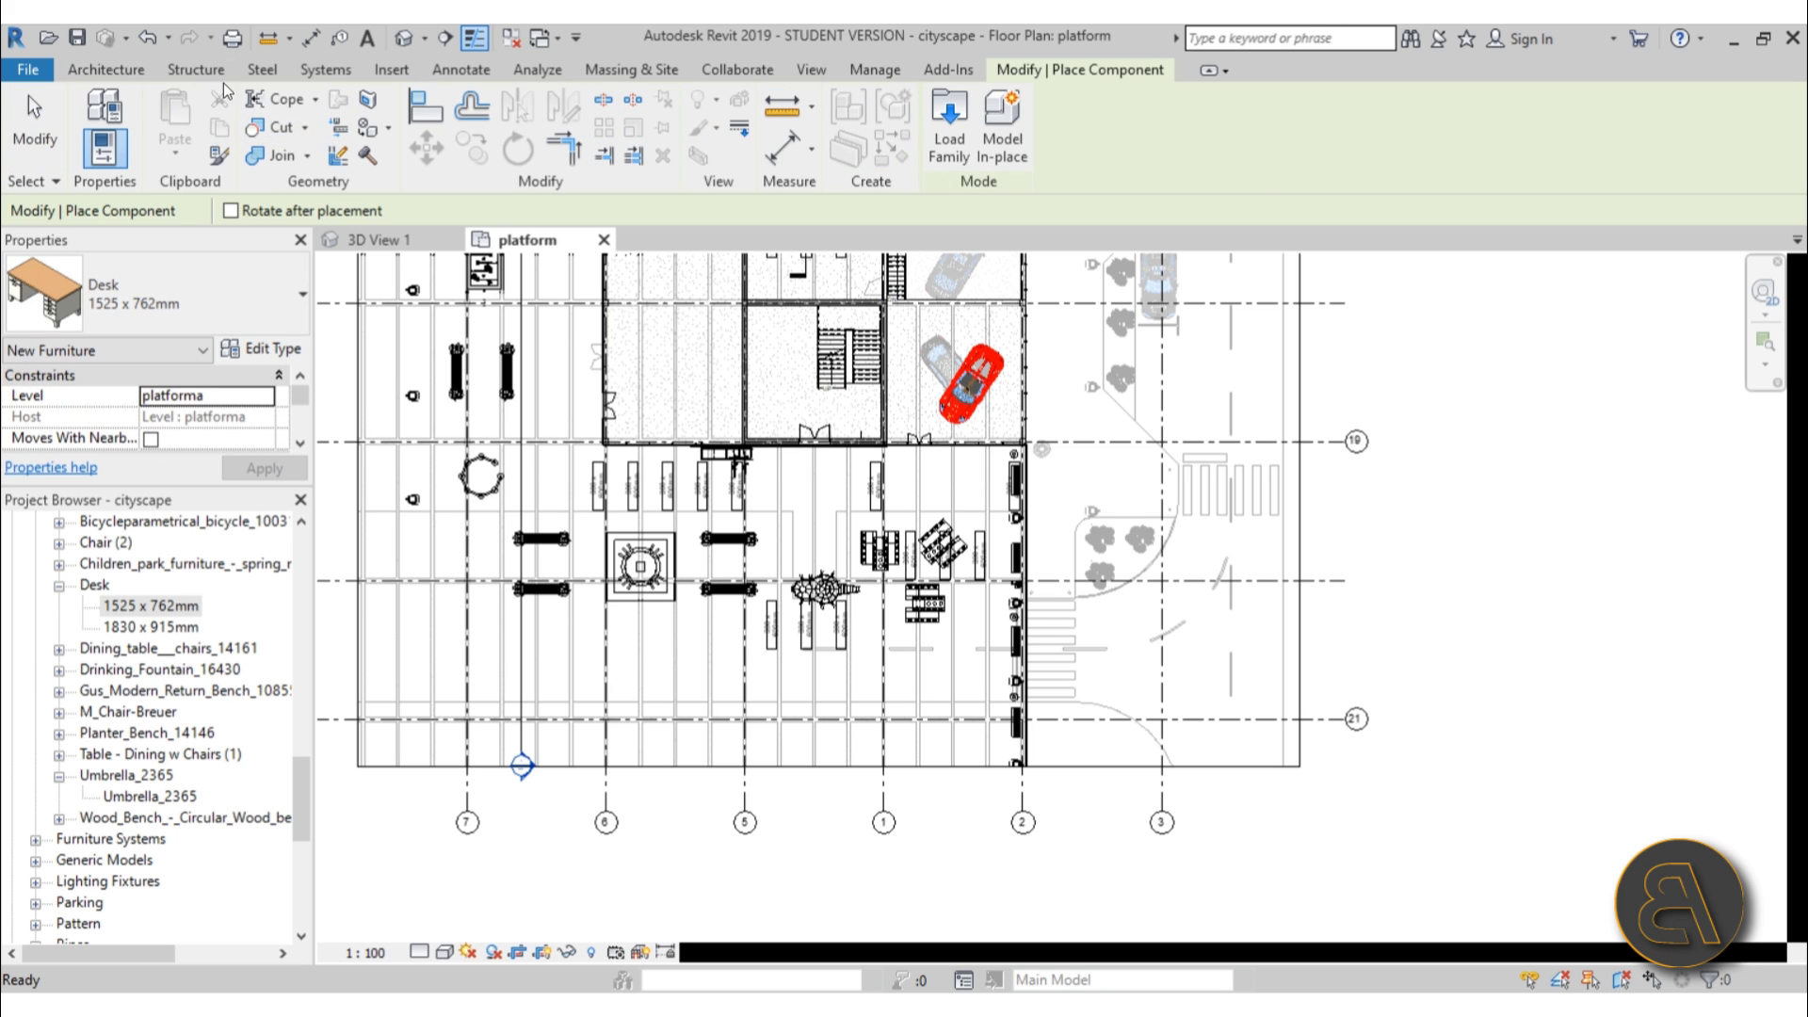
{"action": "left_click", "coordinate": [105, 69]}
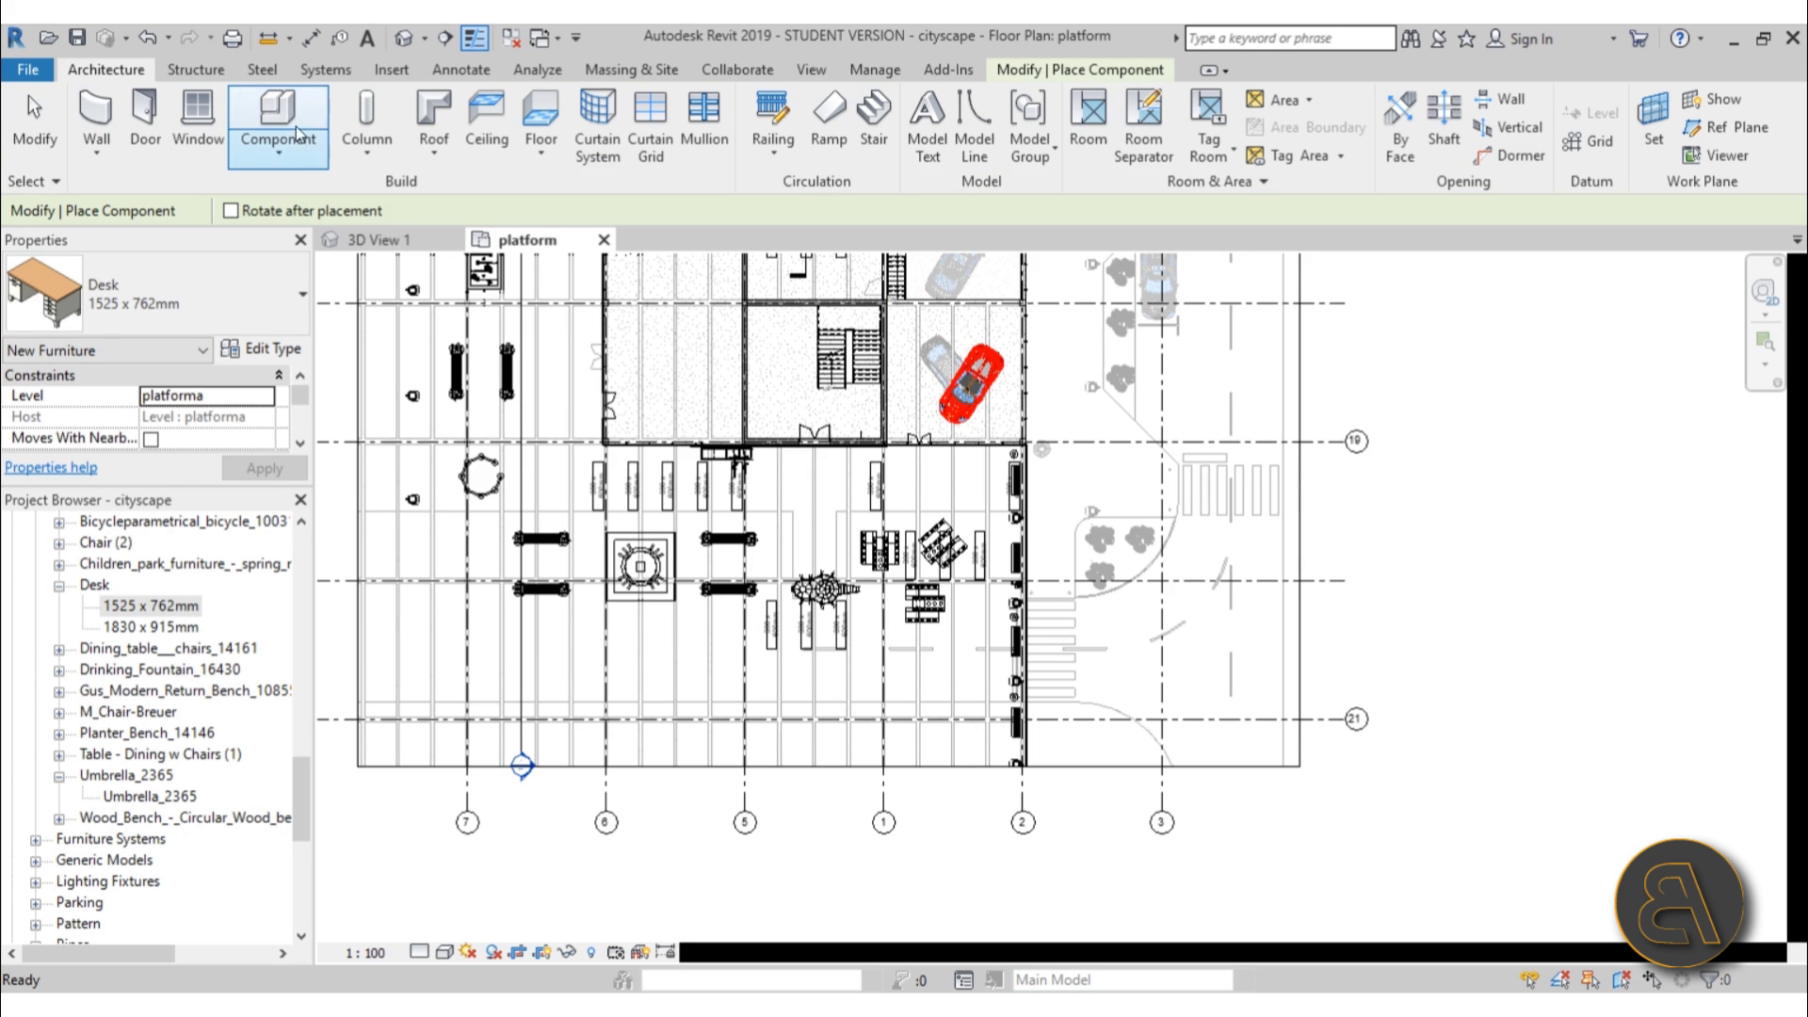
{"action": "left_click", "coordinate": [228, 307]}
{"action": "scroll", "coordinate": [186, 474], "scroll_direction": "down", "scroll_amount": 5}
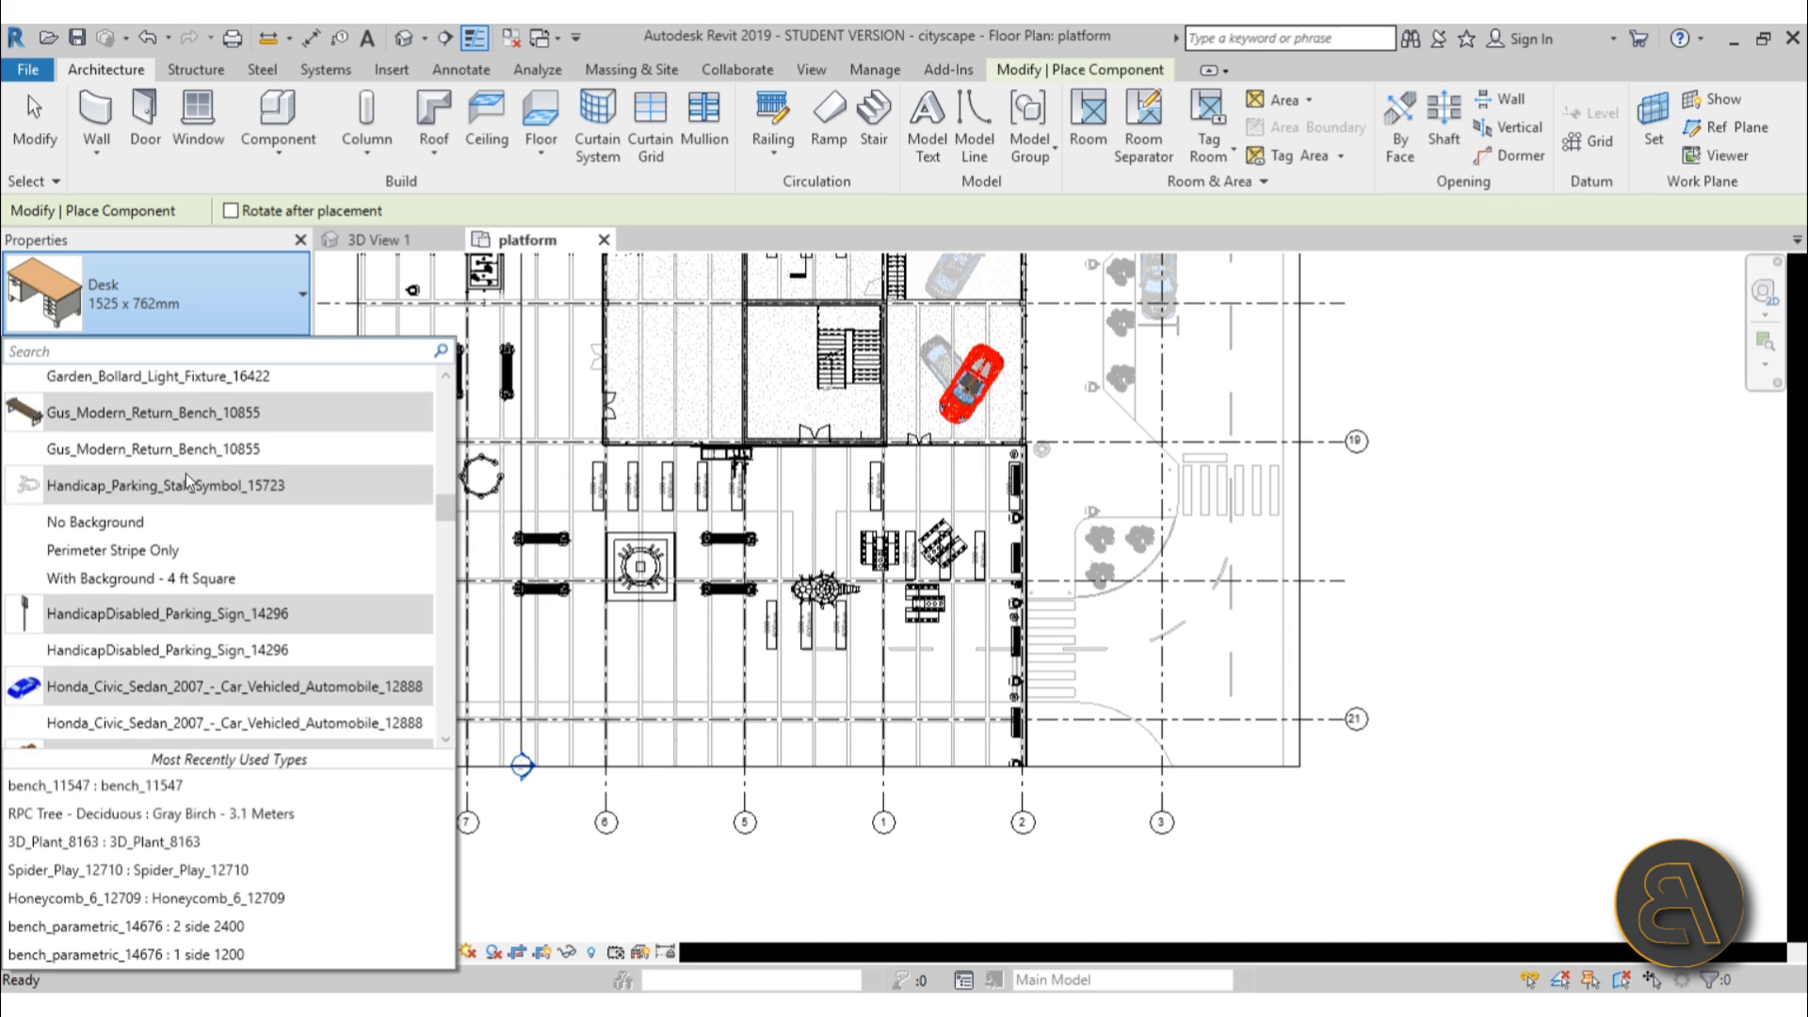
{"action": "scroll", "coordinate": [149, 510], "scroll_direction": "down", "scroll_amount": 2}
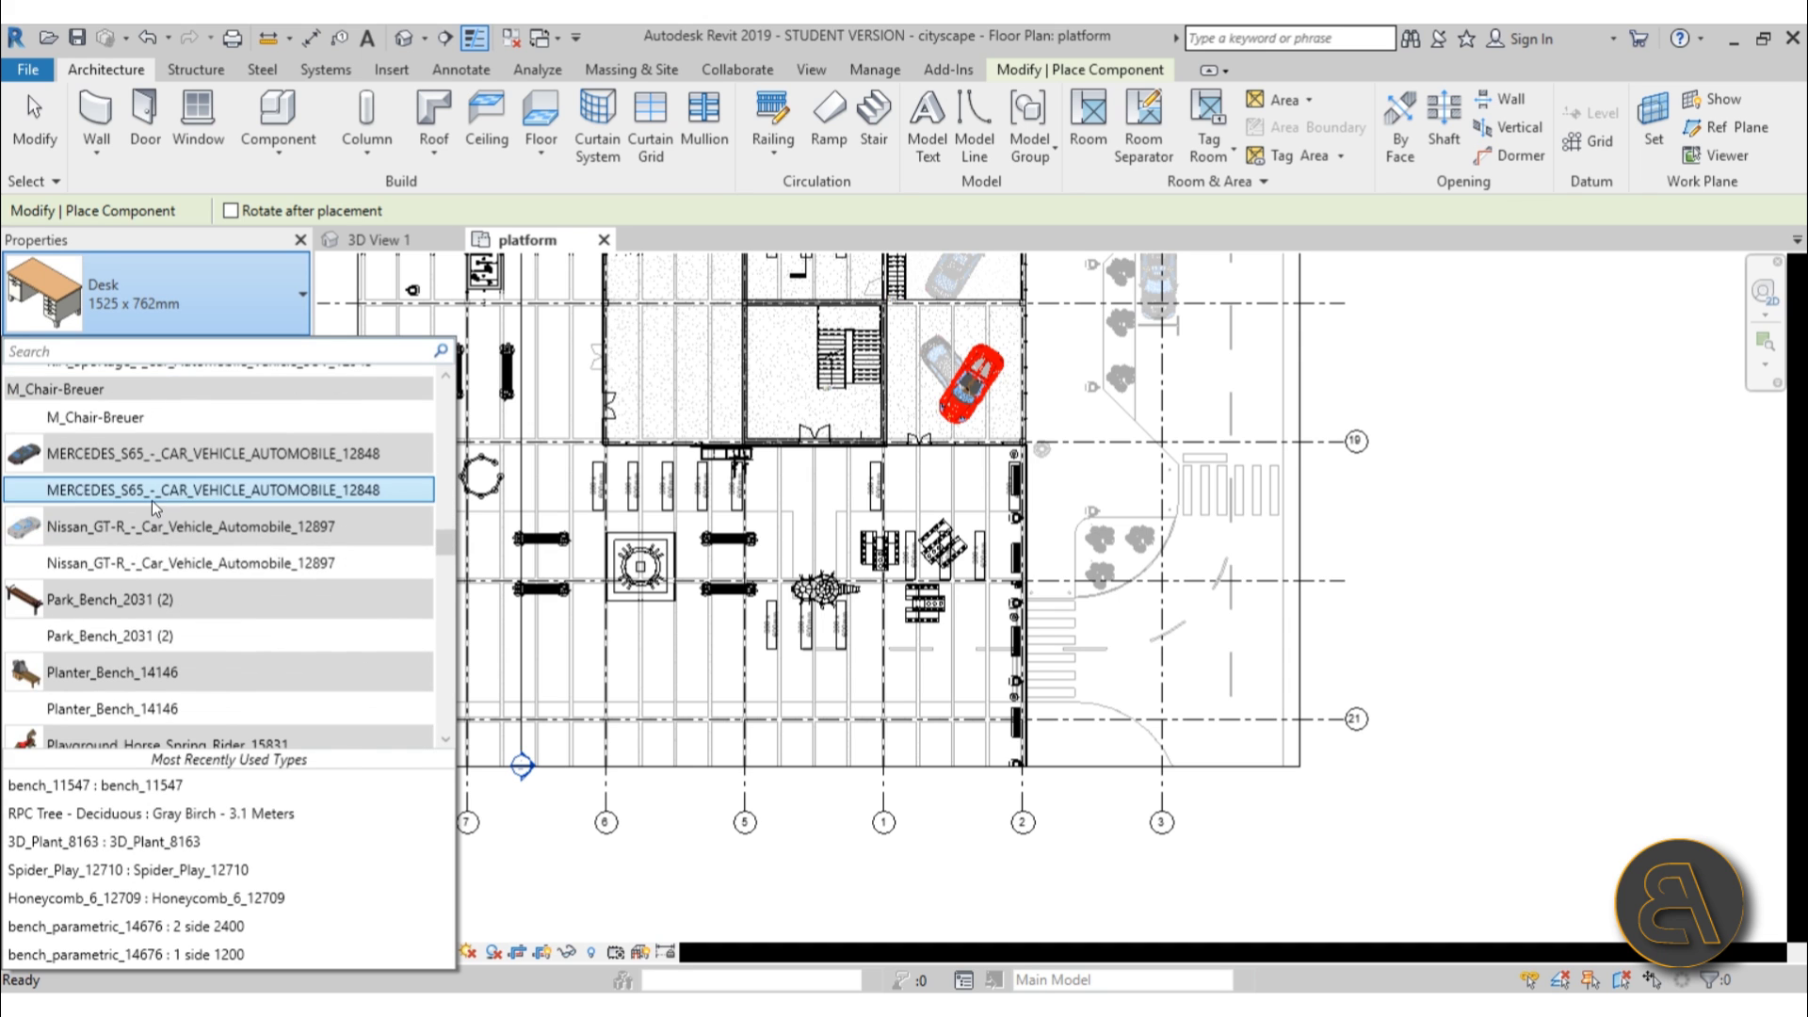
{"action": "key", "text": "Escape"}
{"action": "scroll", "coordinate": [113, 819], "scroll_direction": "up", "scroll_amount": 3}
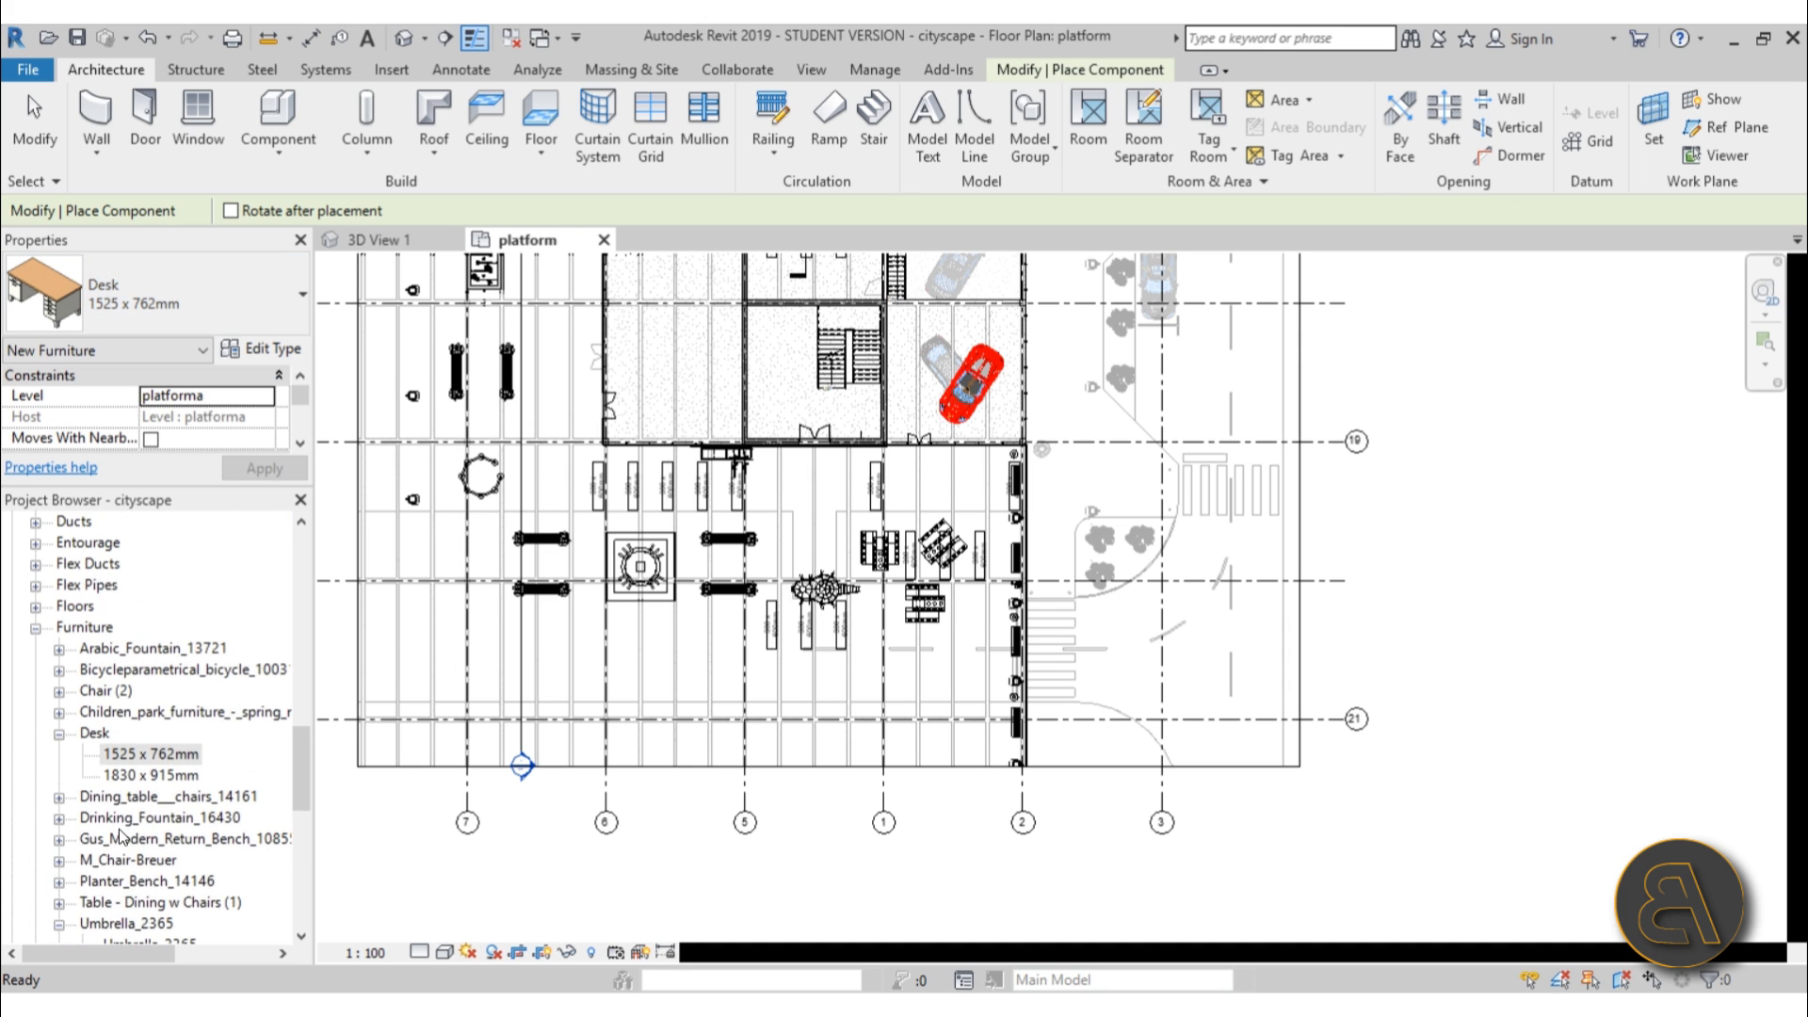
{"action": "scroll", "coordinate": [169, 690], "scroll_direction": "down", "scroll_amount": 2}
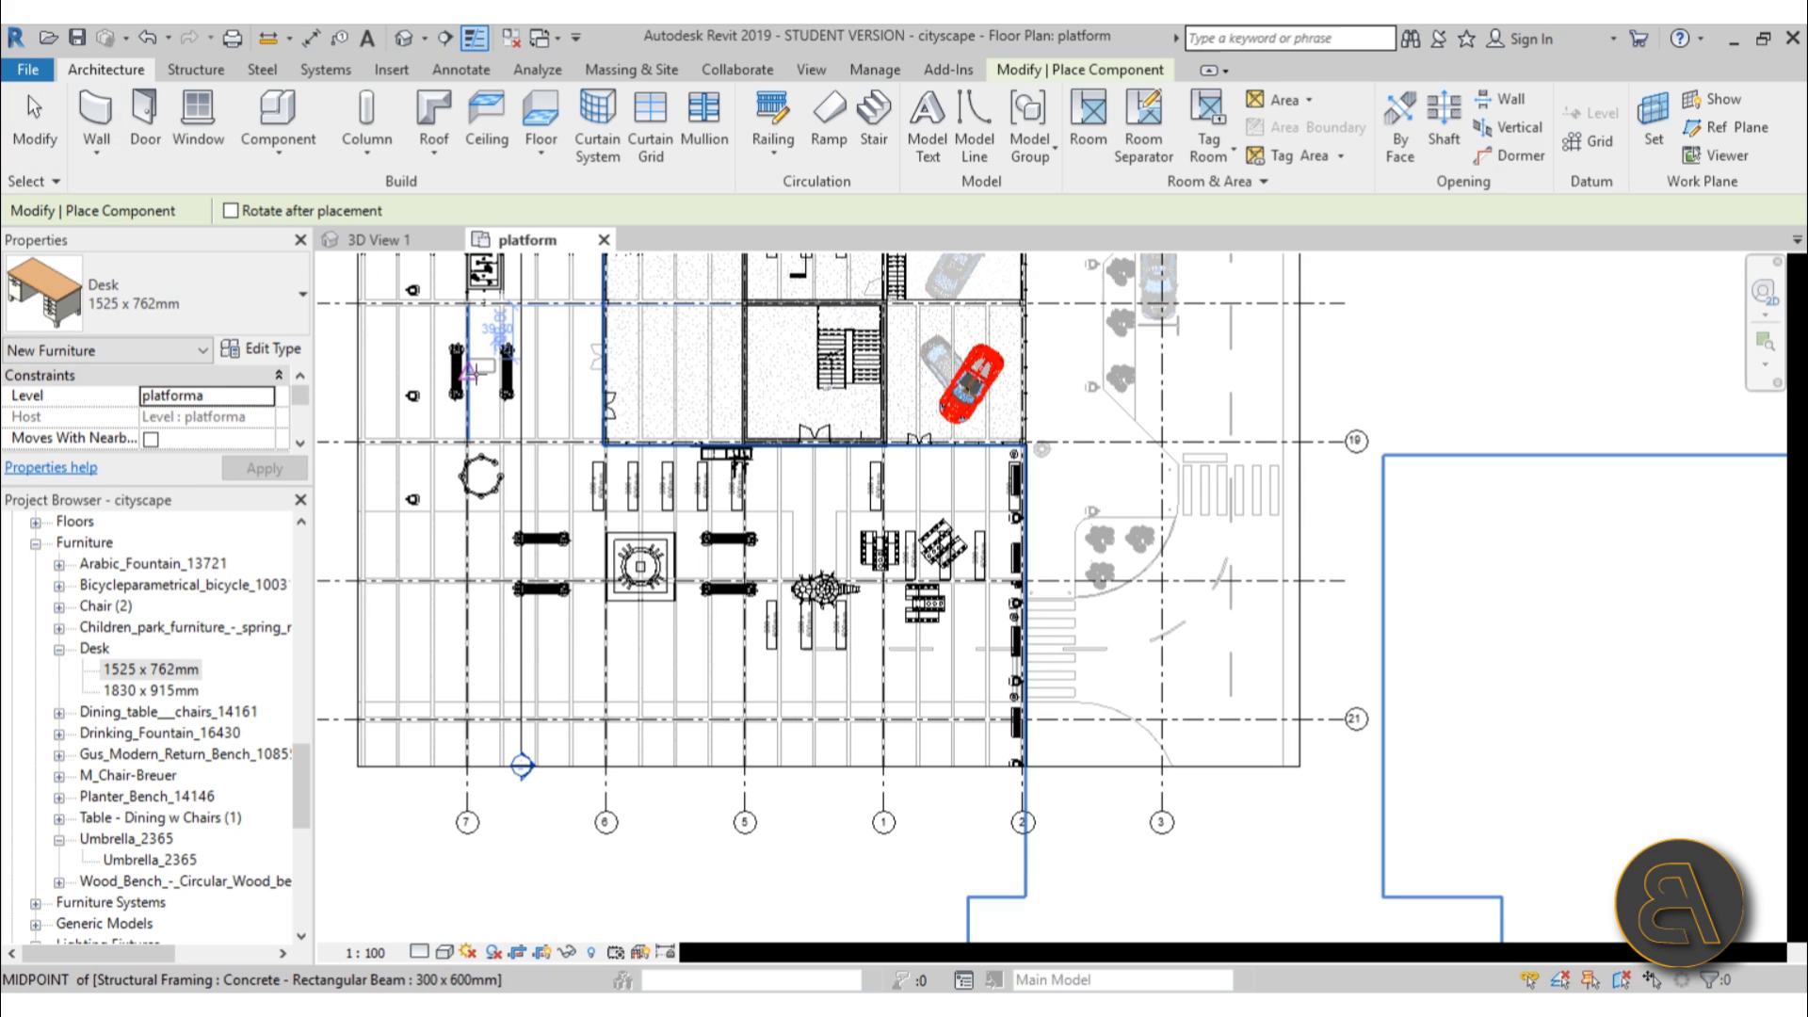
{"action": "left_click", "coordinate": [36, 104]}
Create the new project Project1 using the Architectural Template.
{"action": "left_click", "coordinate": [28, 69]}
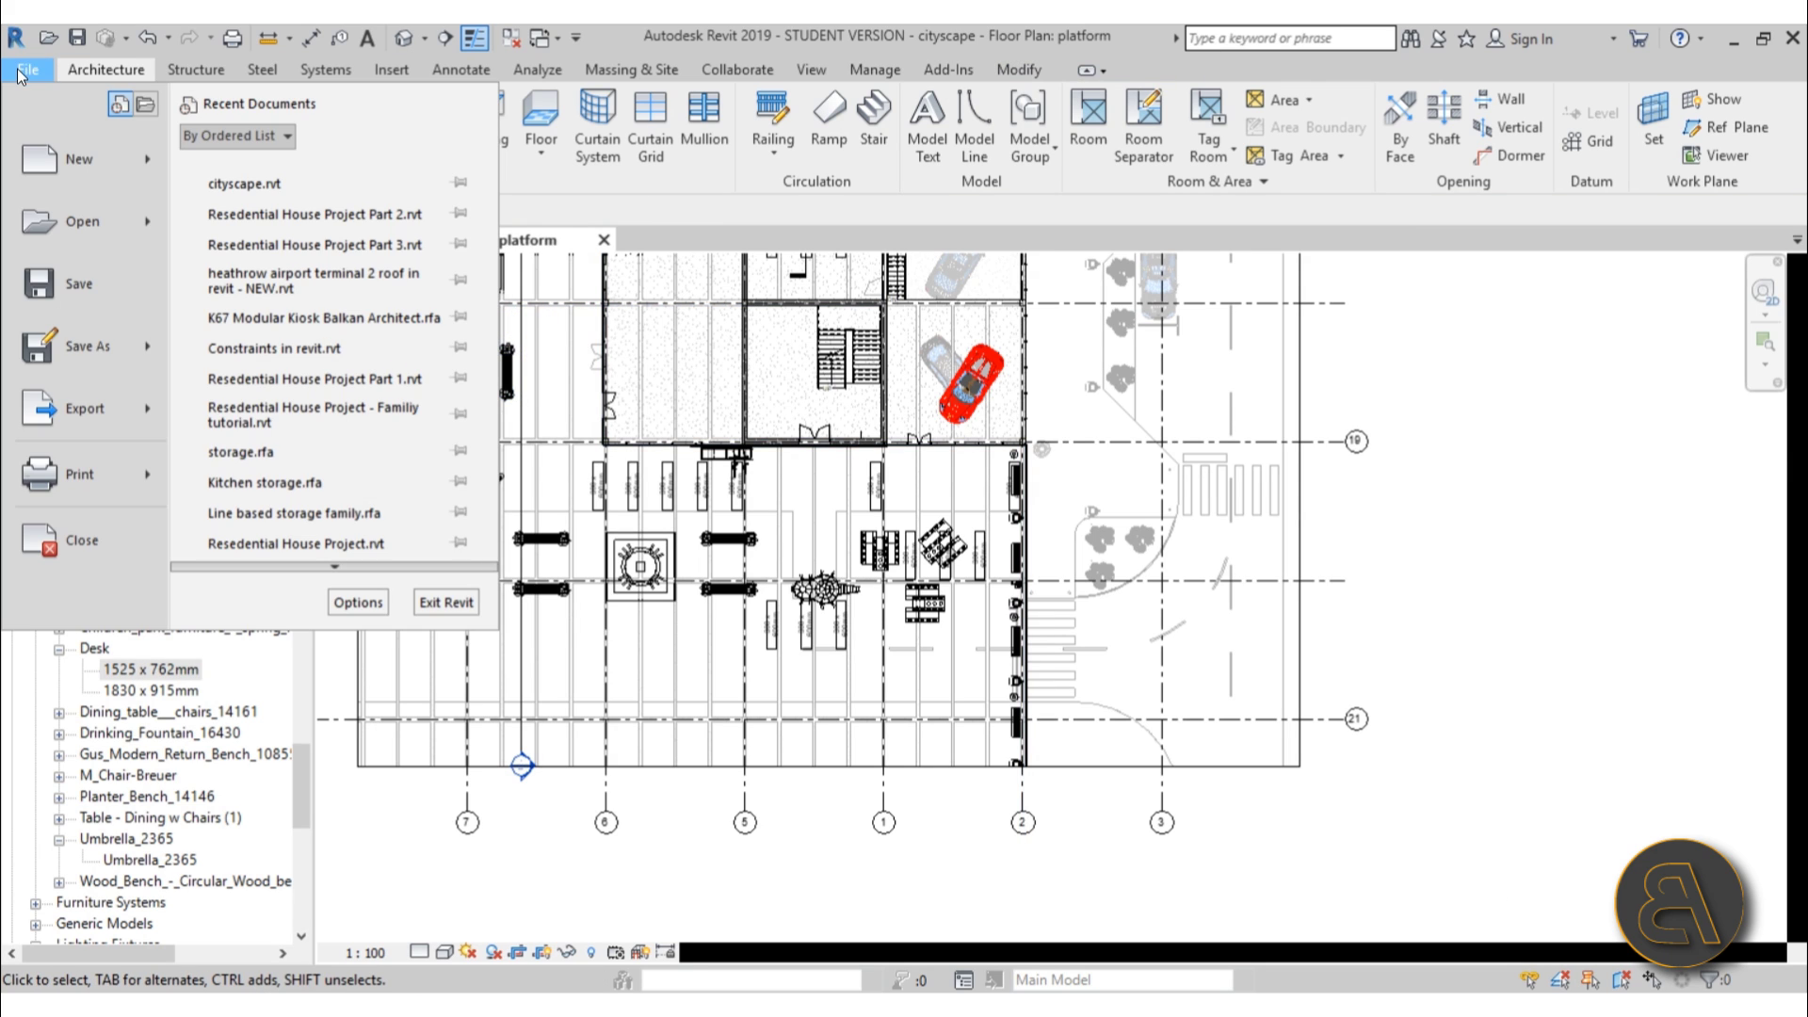
{"action": "mouse_move", "coordinate": [85, 177]}
{"action": "left_click", "coordinate": [302, 174]}
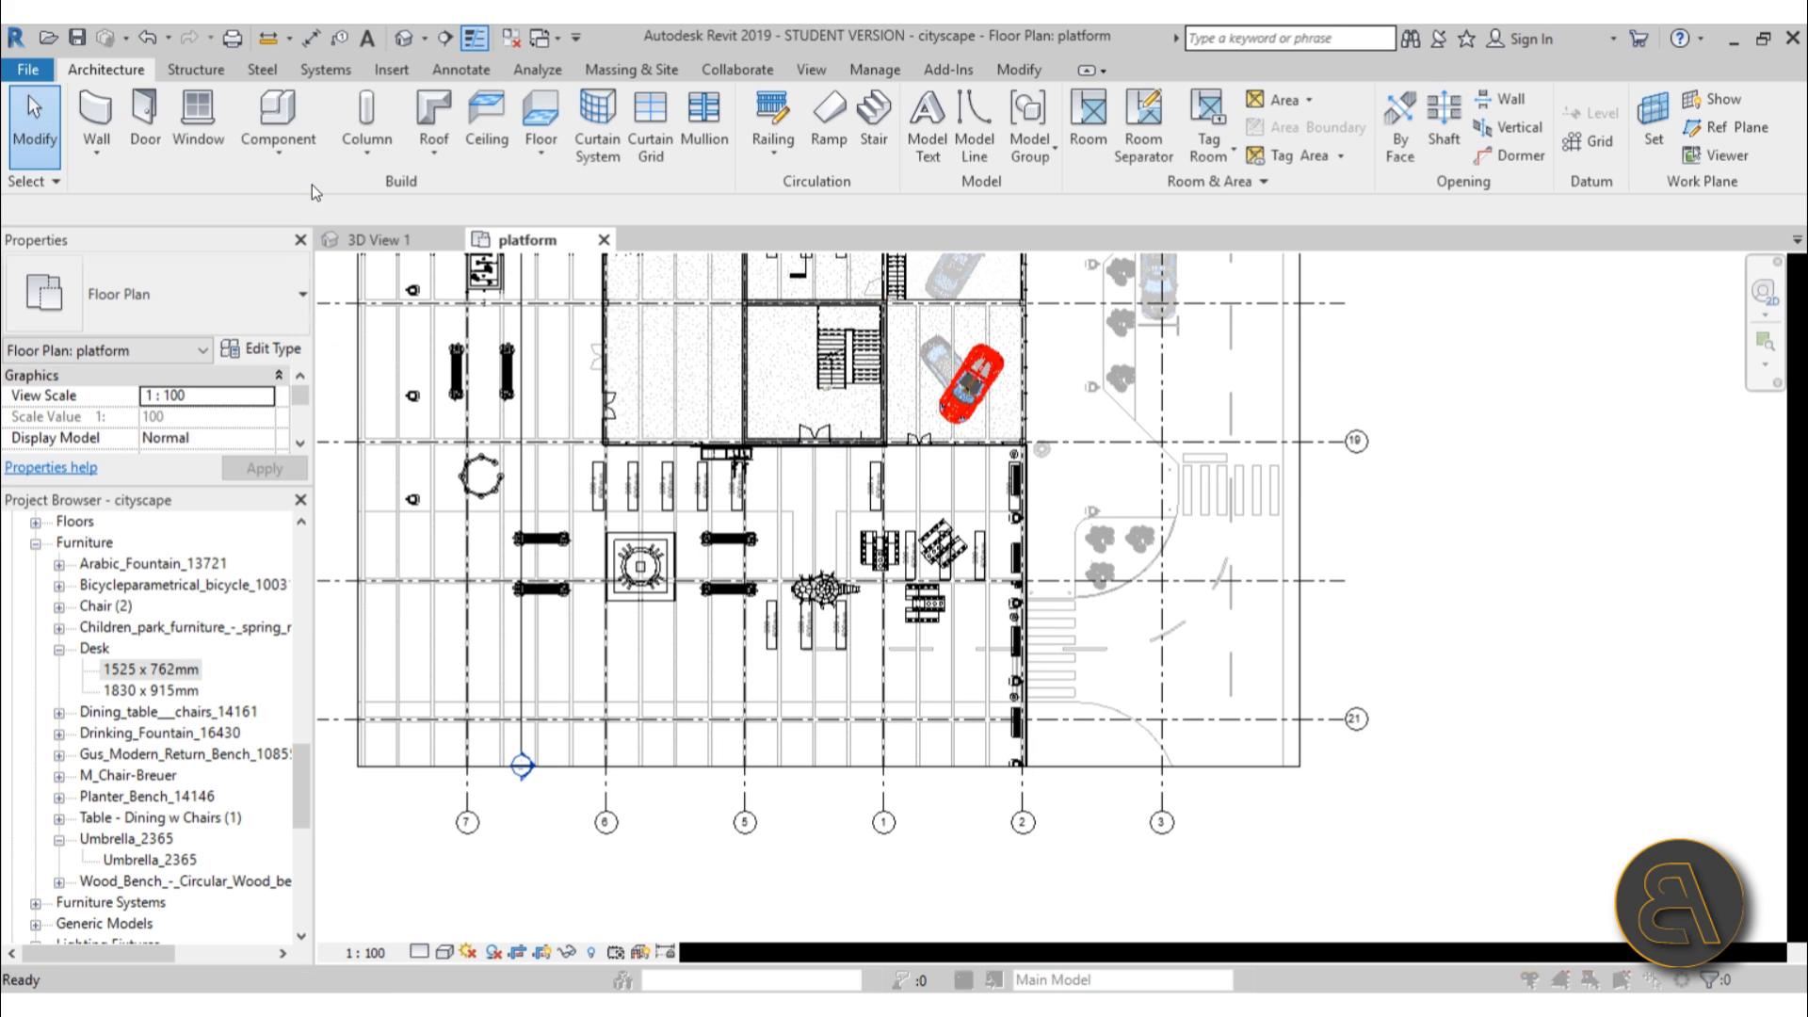
{"action": "left_click", "coordinate": [800, 382]}
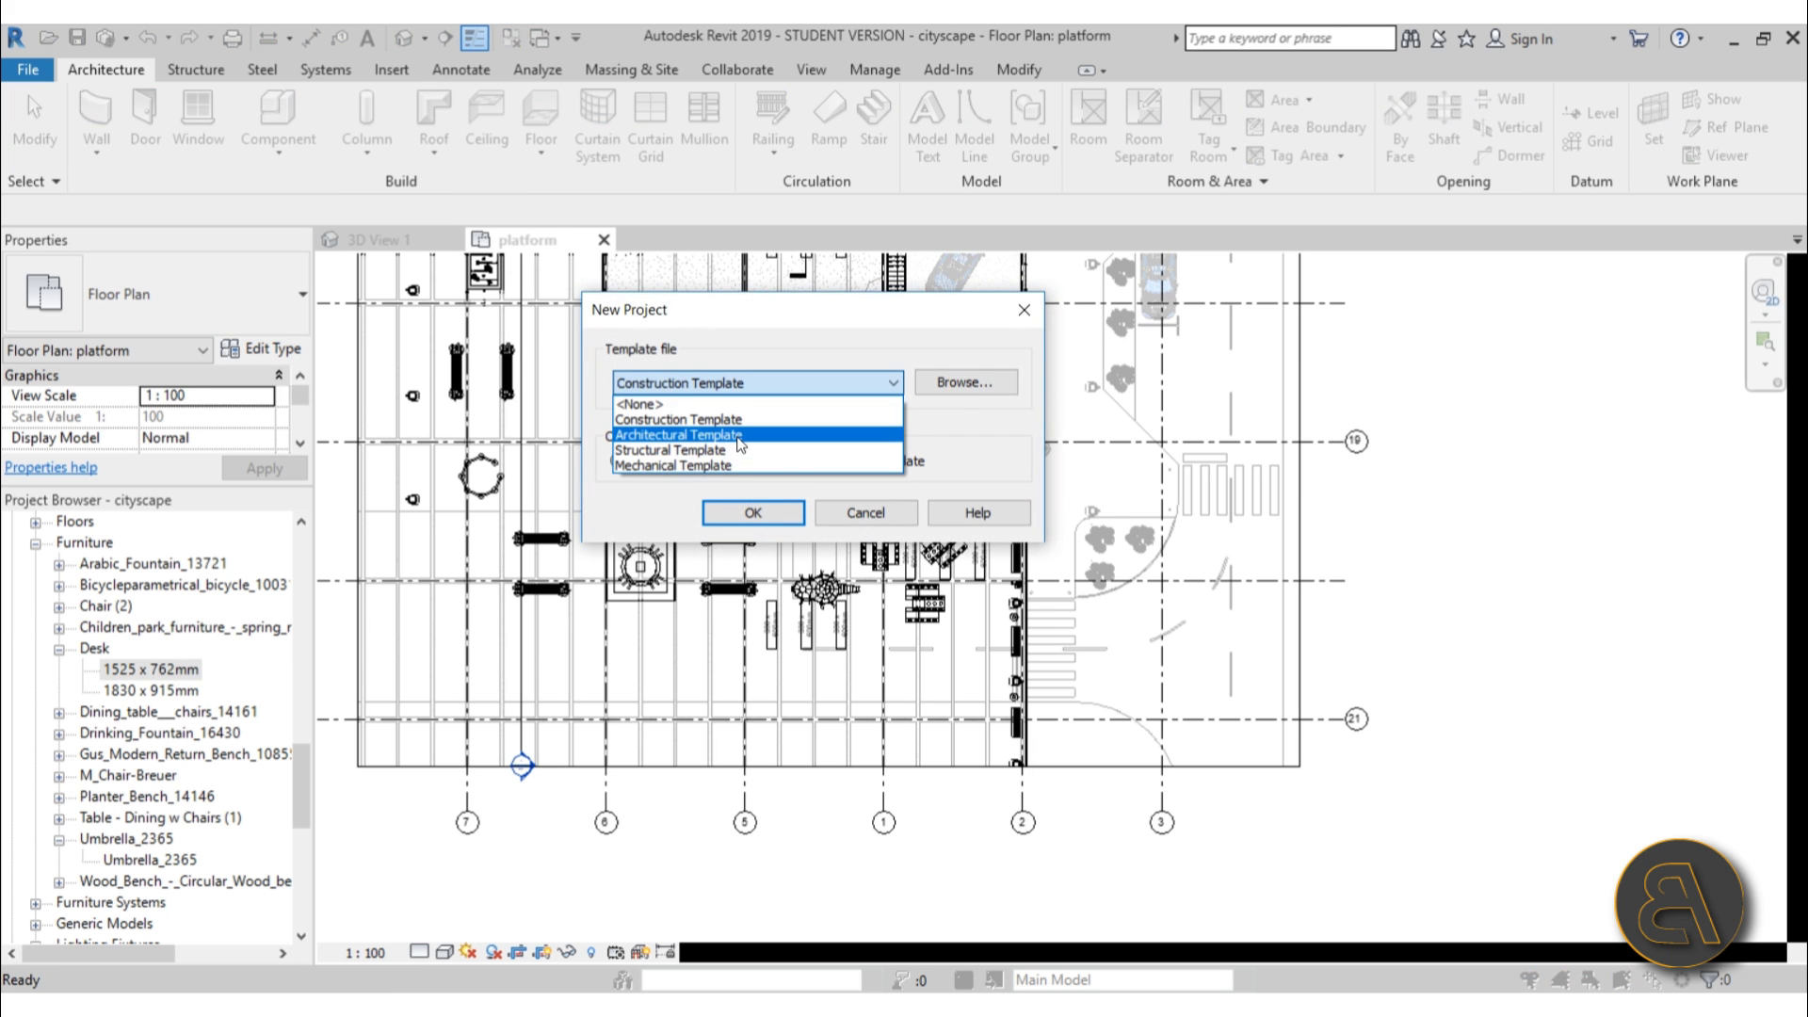
{"action": "left_click", "coordinate": [745, 438]}
{"action": "left_click", "coordinate": [754, 513]}
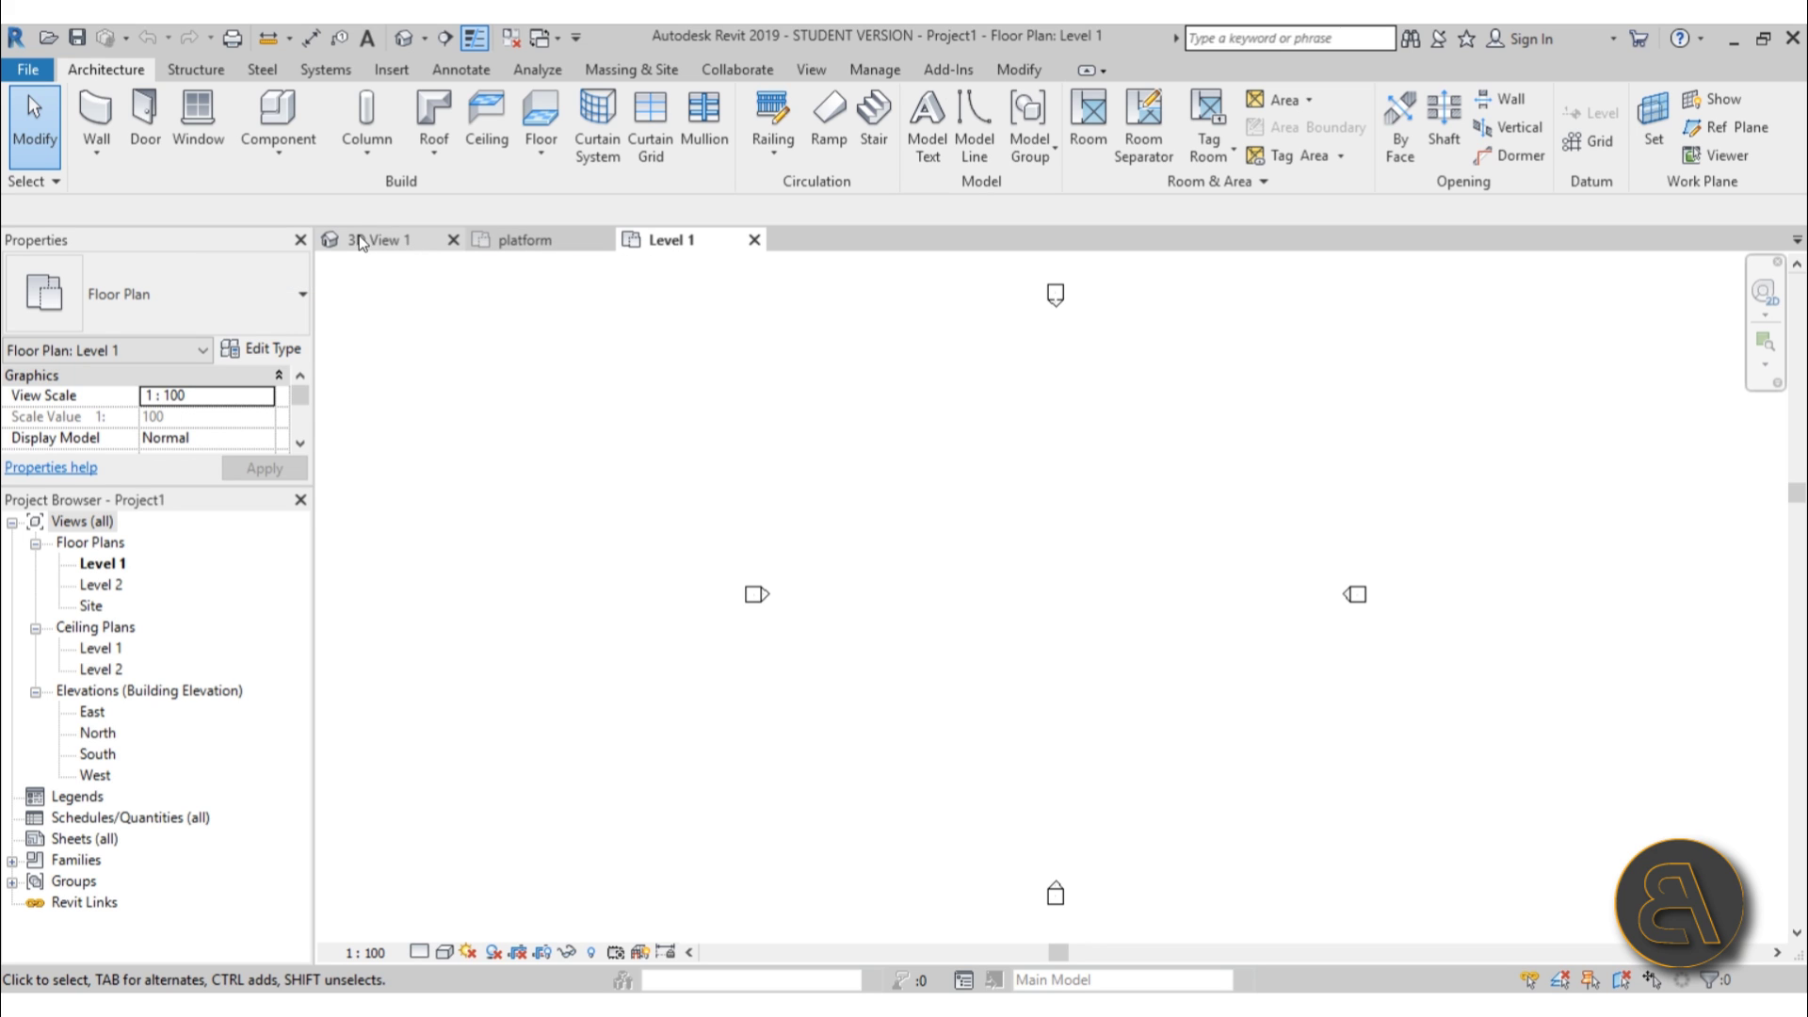
Open Project1's Level 2 floor plan, South elevation and default 3D view, then return to the platform plan.
{"action": "left_click", "coordinate": [409, 242]}
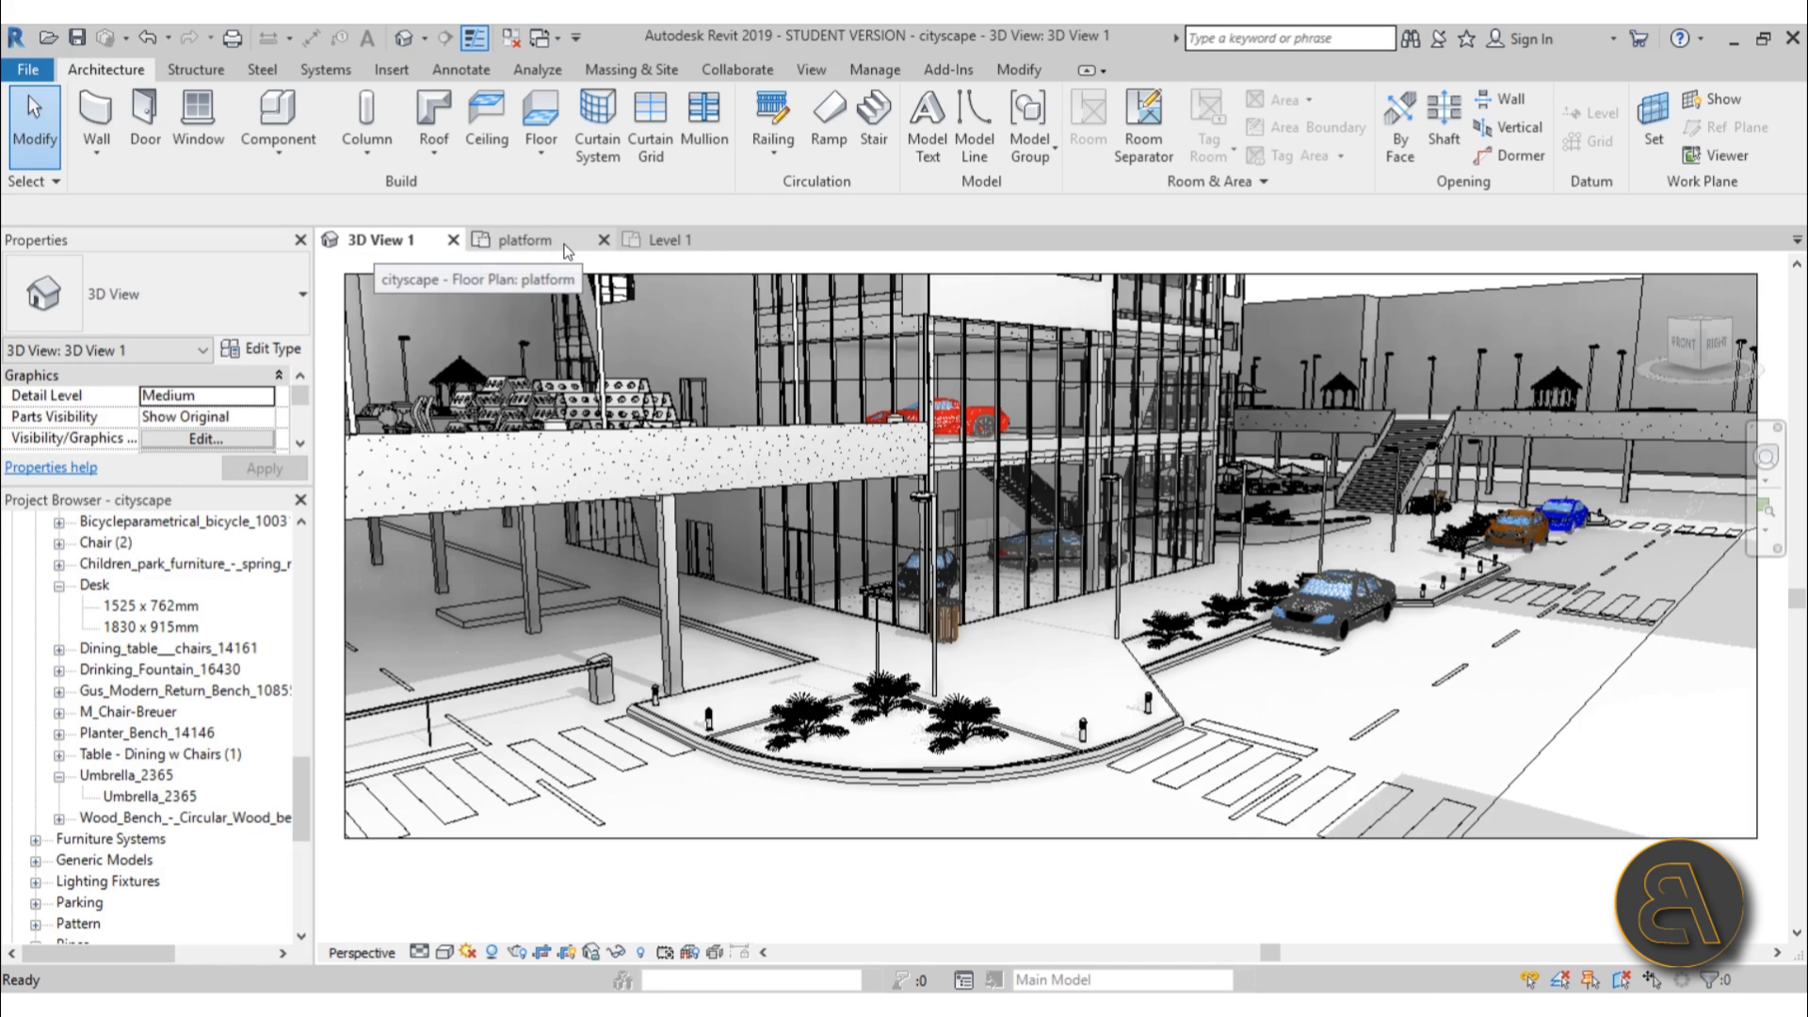
{"action": "left_click", "coordinate": [680, 241]}
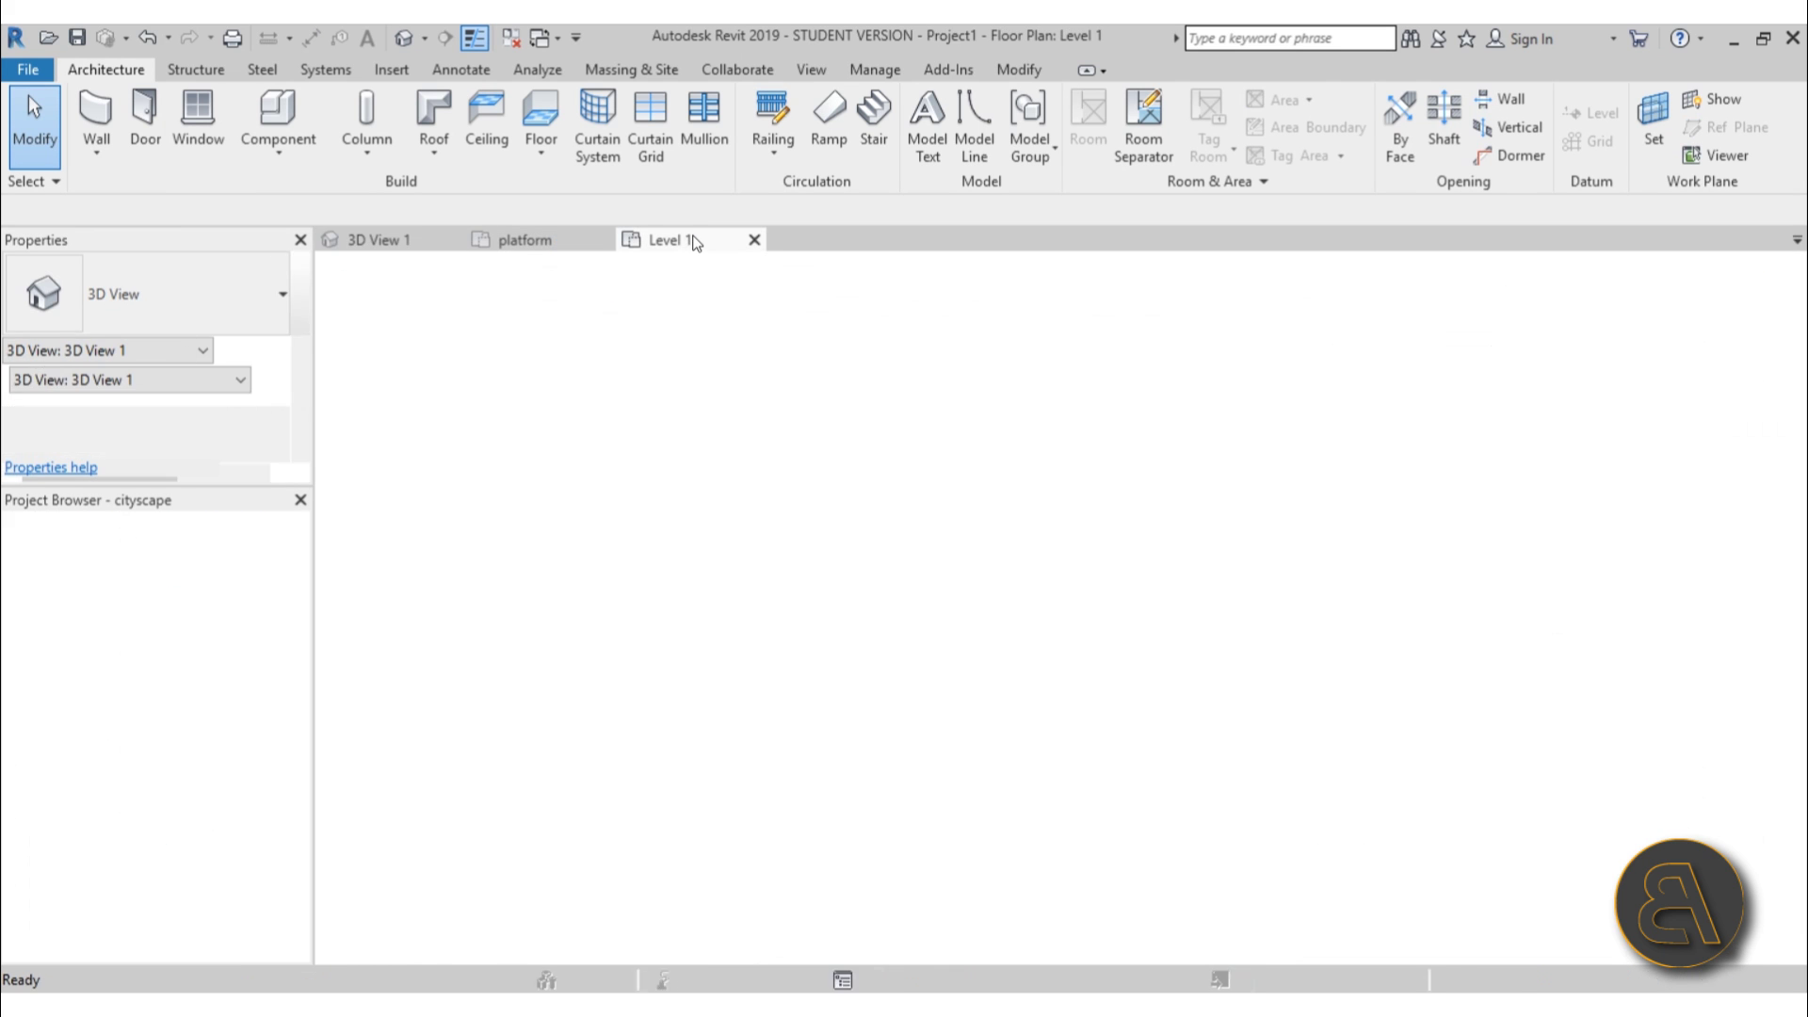
{"action": "left_click", "coordinate": [90, 673]}
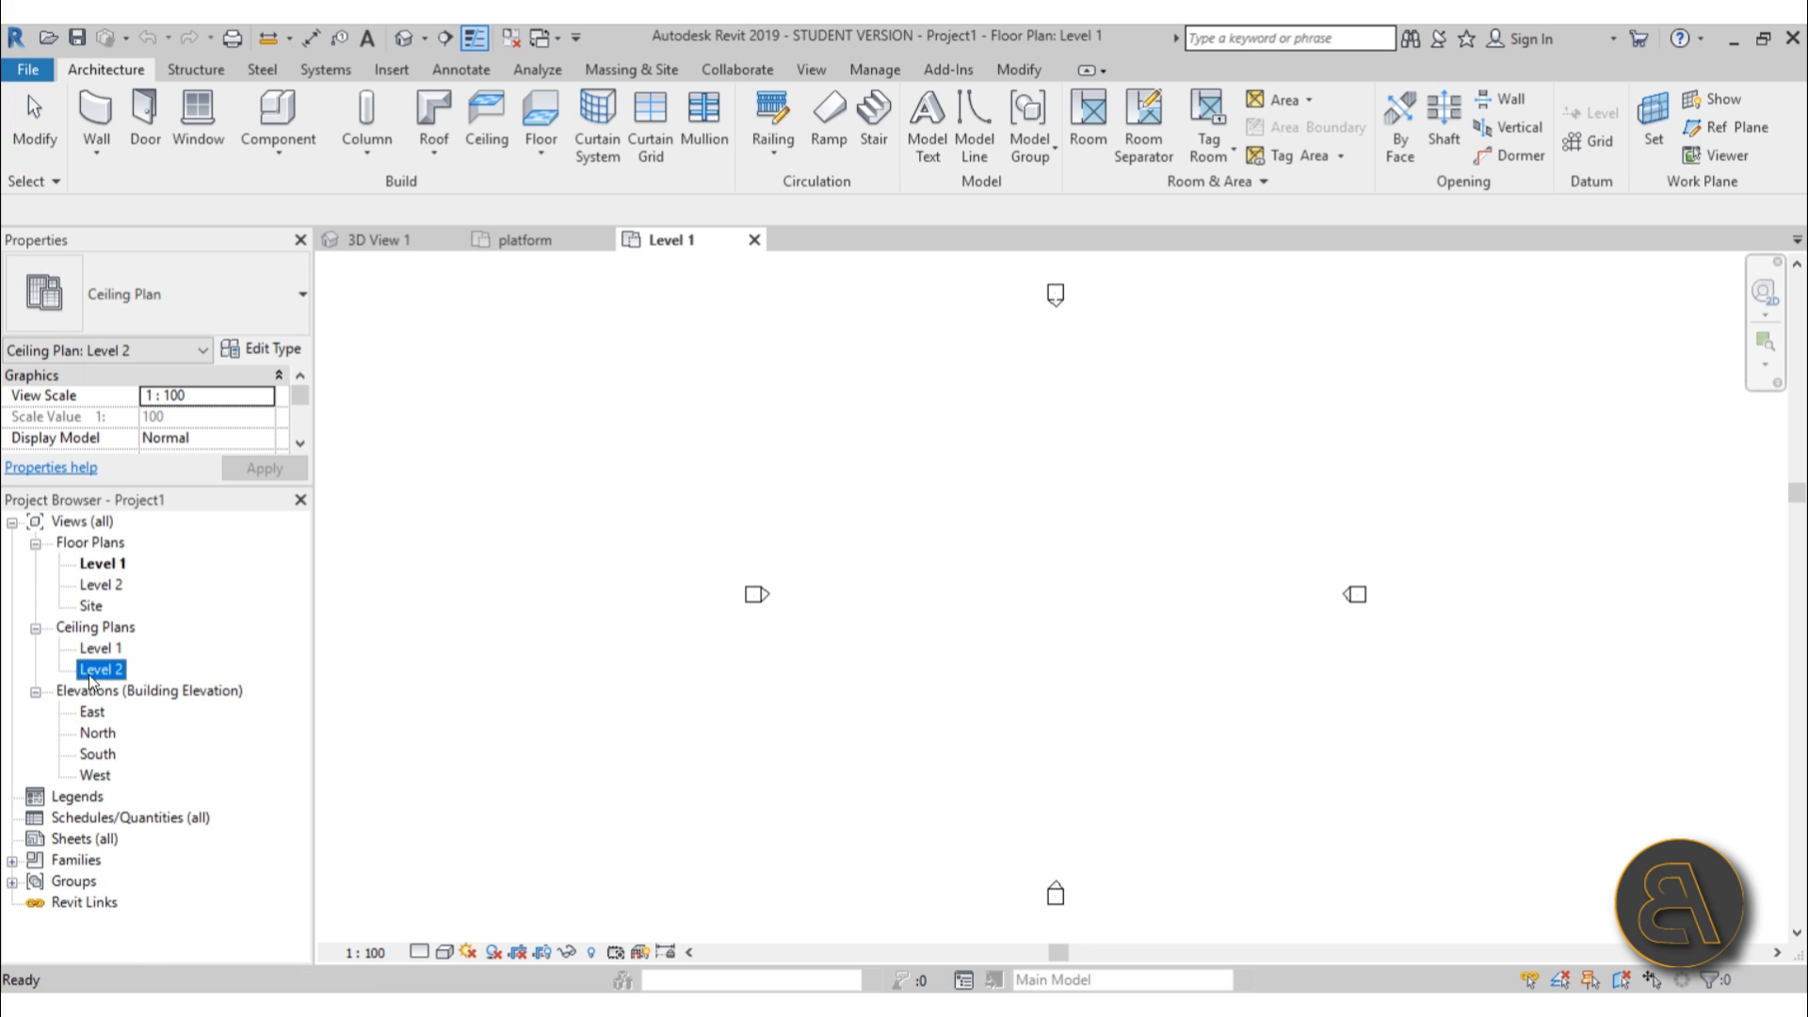
{"action": "double_click", "coordinate": [94, 586]}
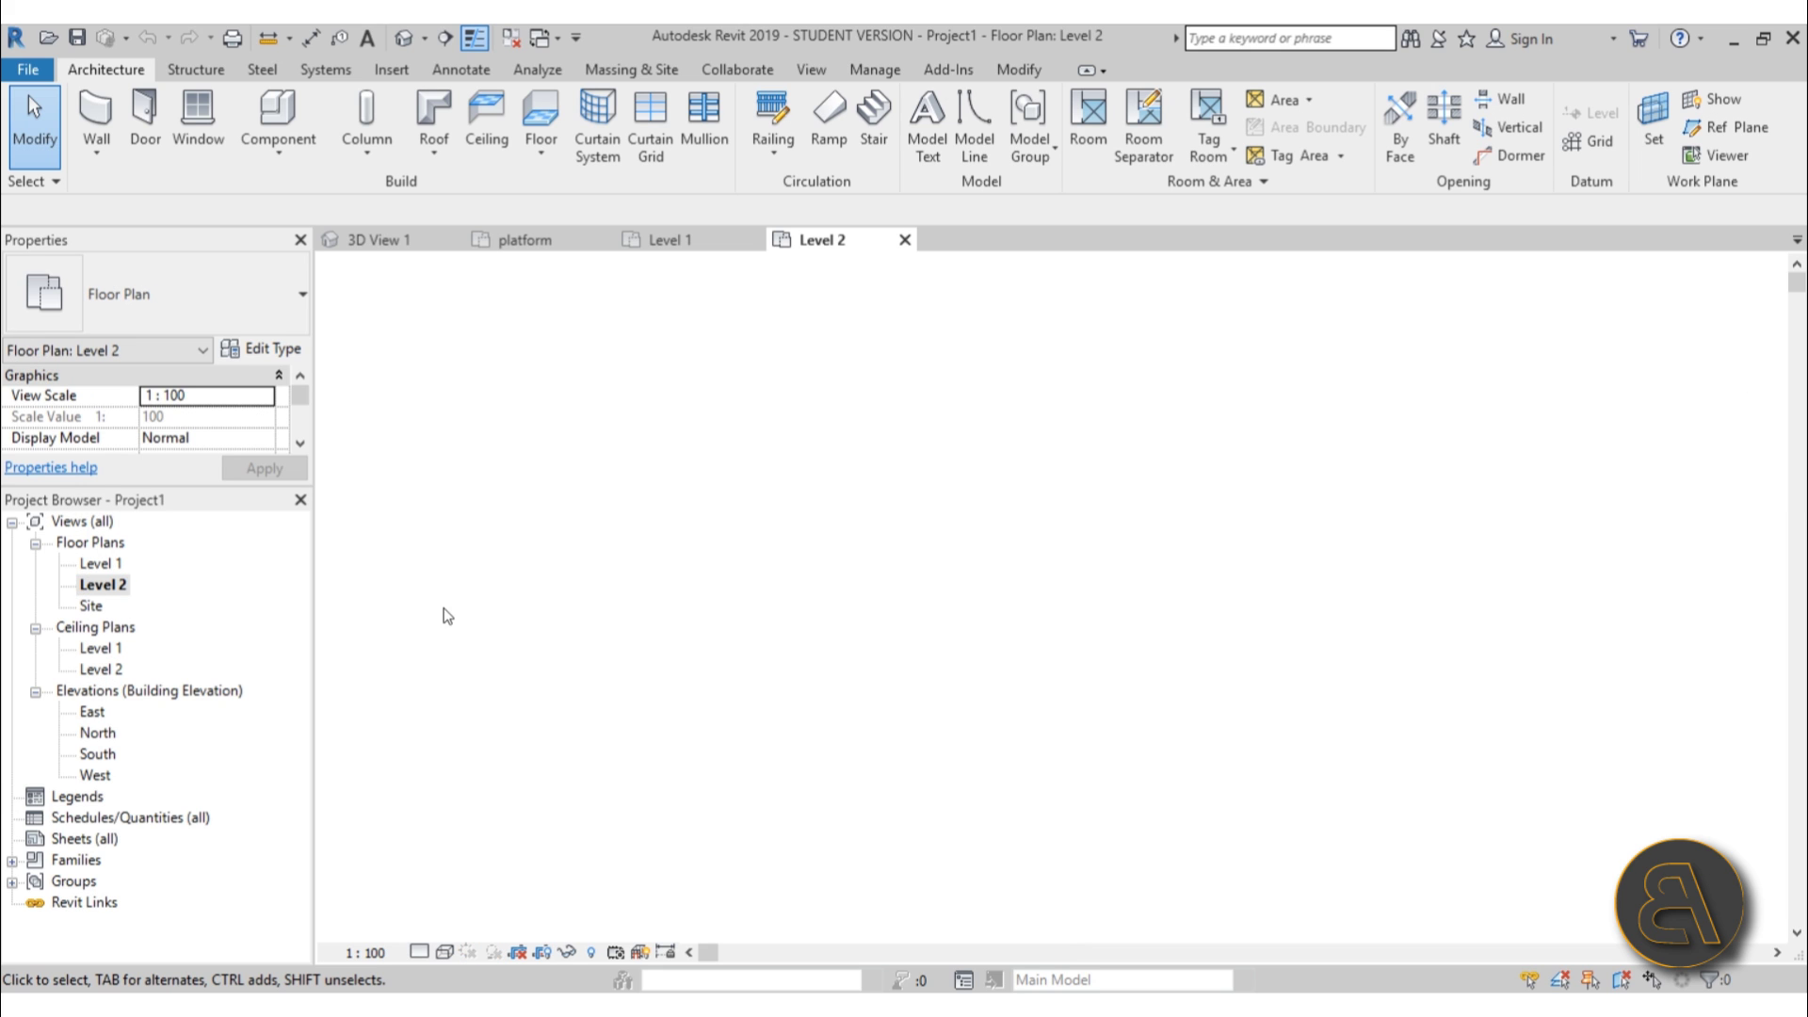
{"action": "double_click", "coordinate": [97, 755]}
{"action": "left_click", "coordinate": [404, 38]}
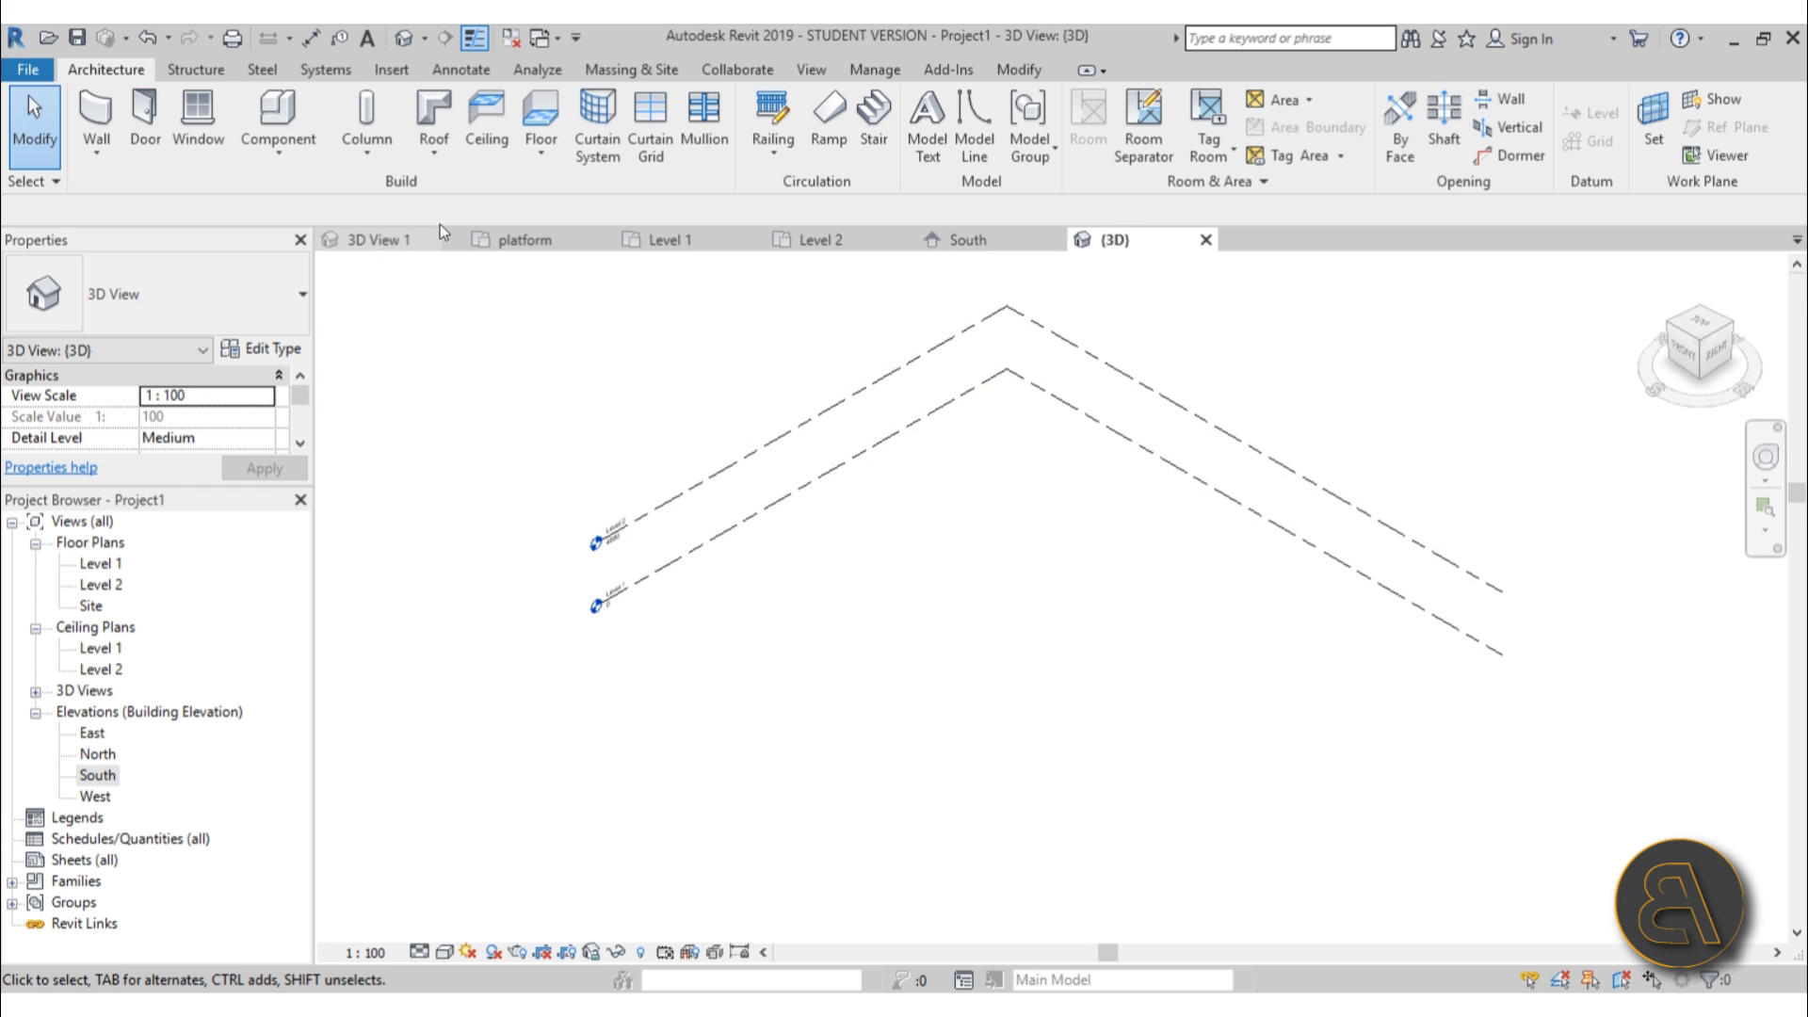
{"action": "left_click", "coordinate": [528, 242]}
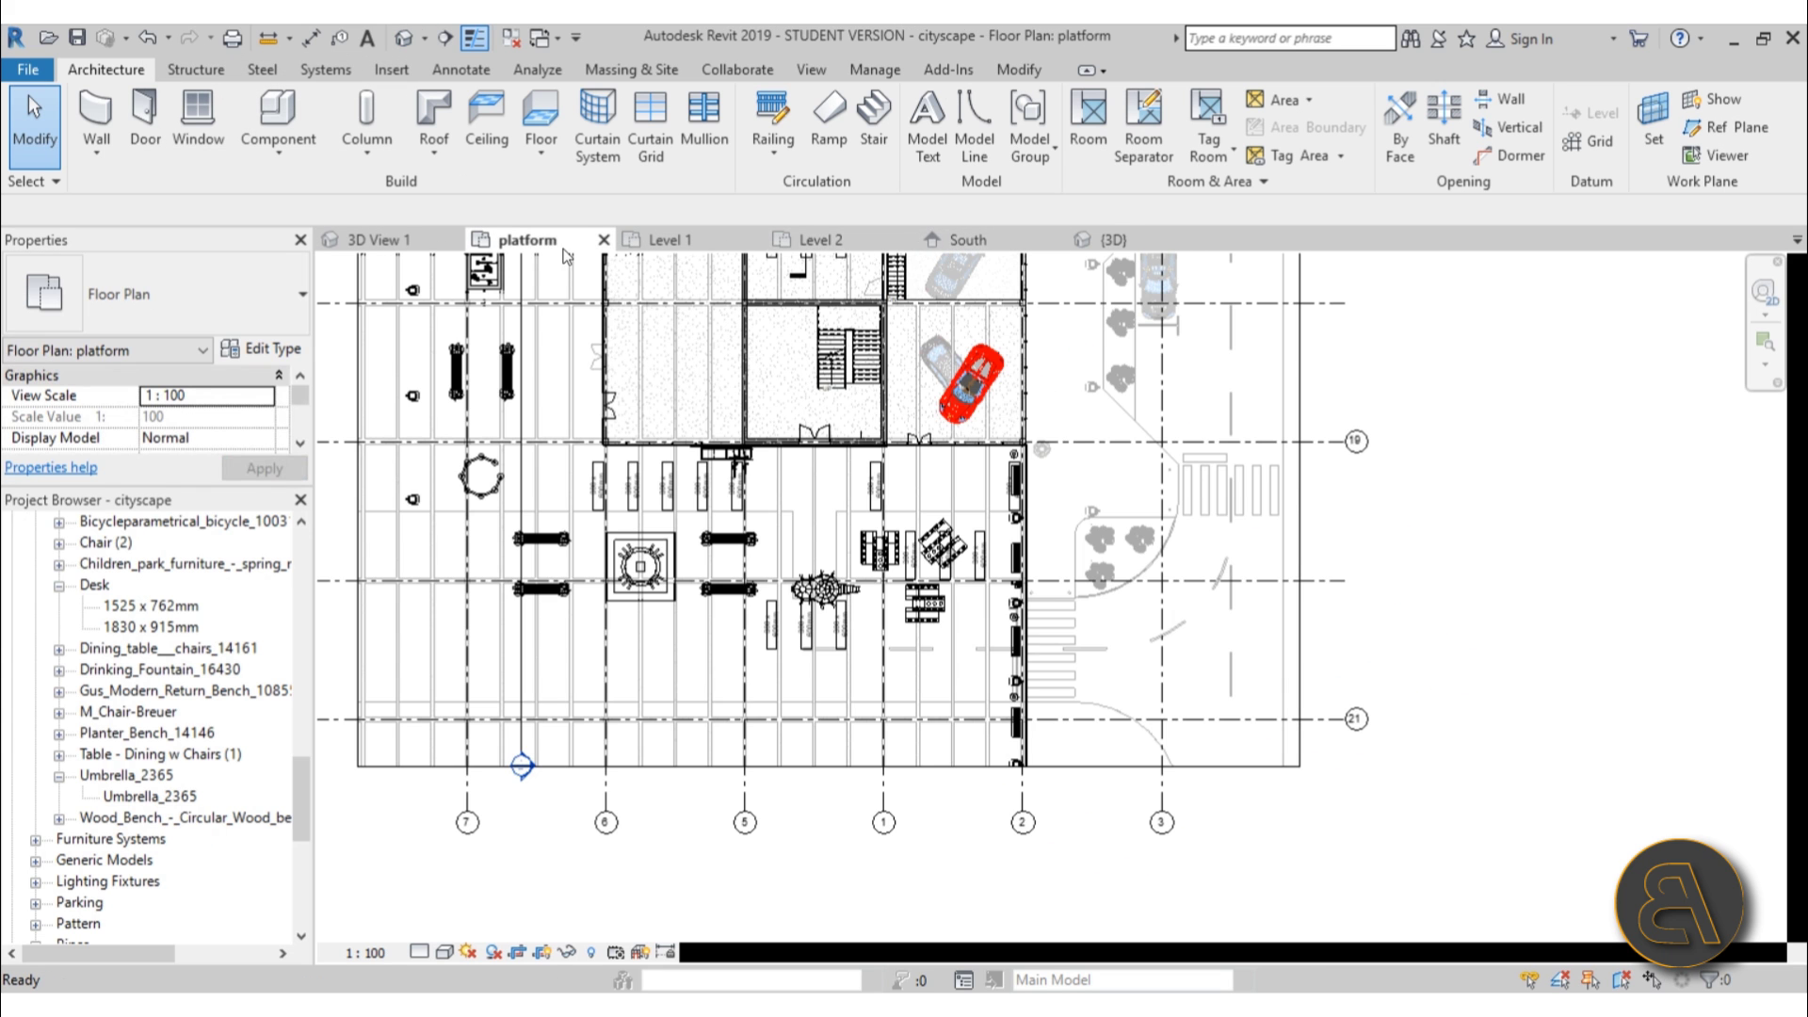
Open the 1. floor plan and cycle through the {3D}, South, Level 1 and platform views.
{"action": "scroll", "coordinate": [212, 768], "scroll_direction": "up", "scroll_amount": 10}
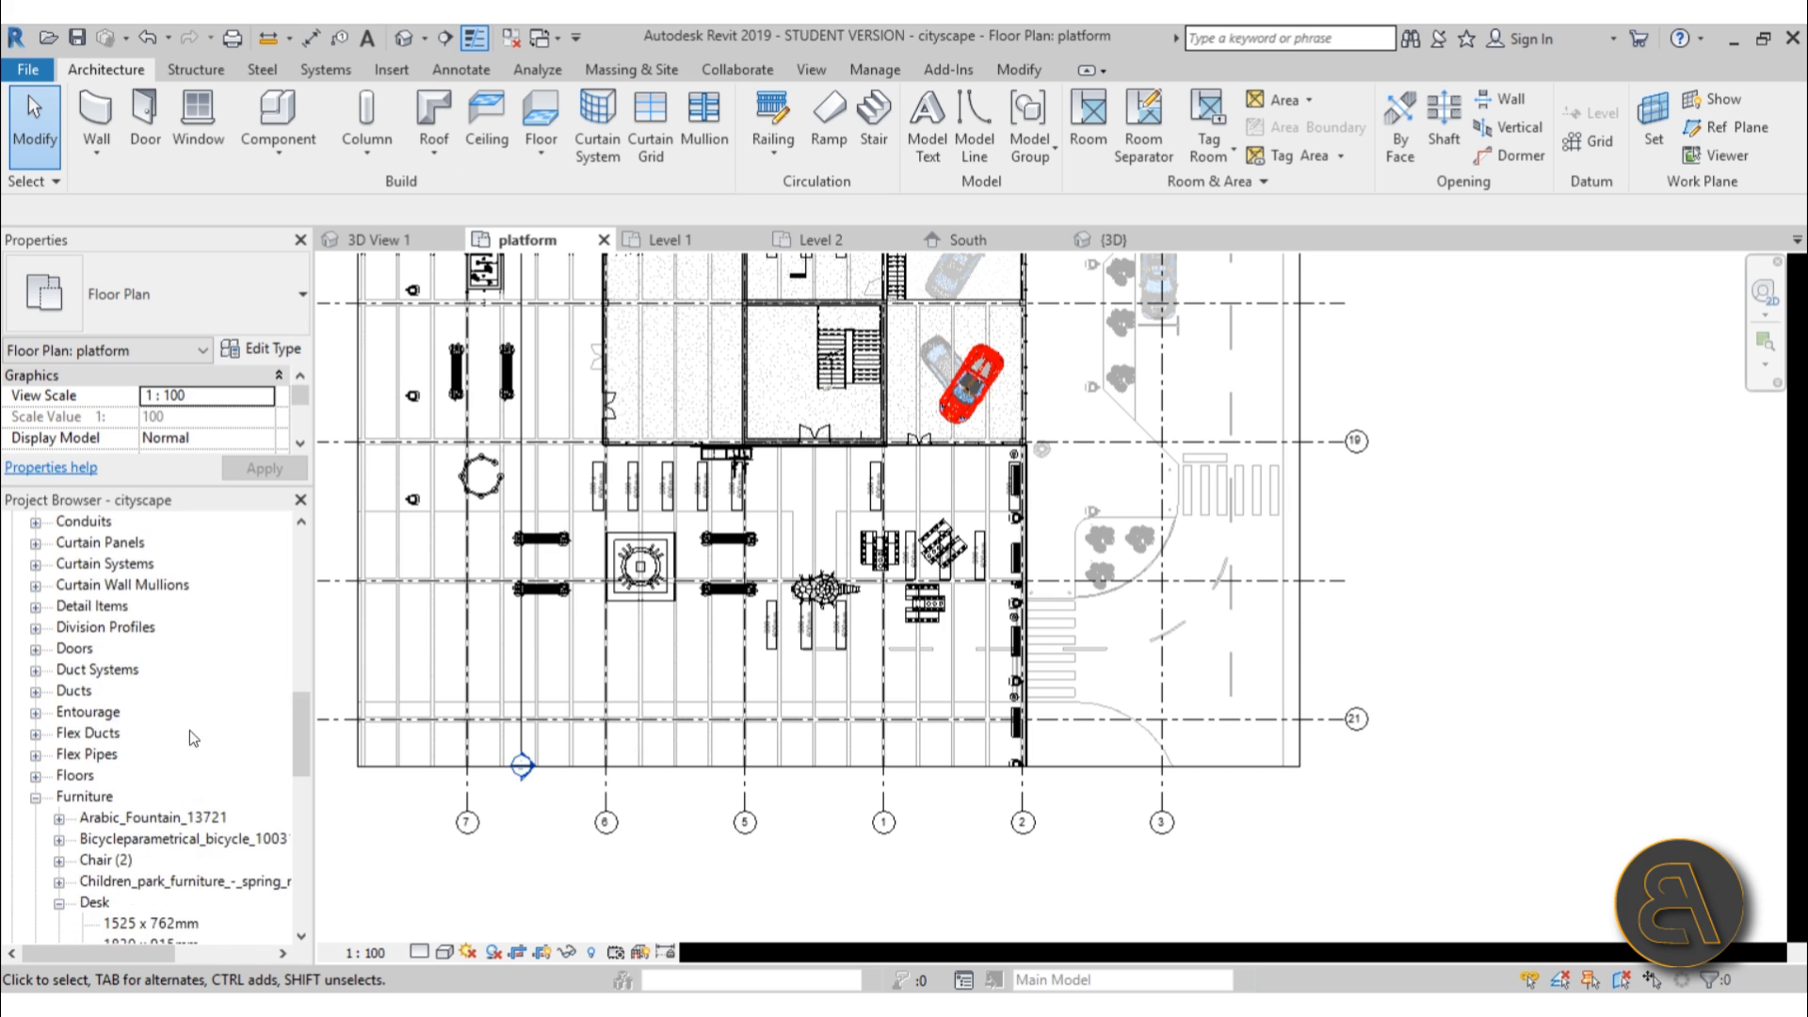
{"action": "scroll", "coordinate": [177, 721], "scroll_direction": "up", "scroll_amount": 3}
{"action": "scroll", "coordinate": [188, 709], "scroll_direction": "up", "scroll_amount": 1}
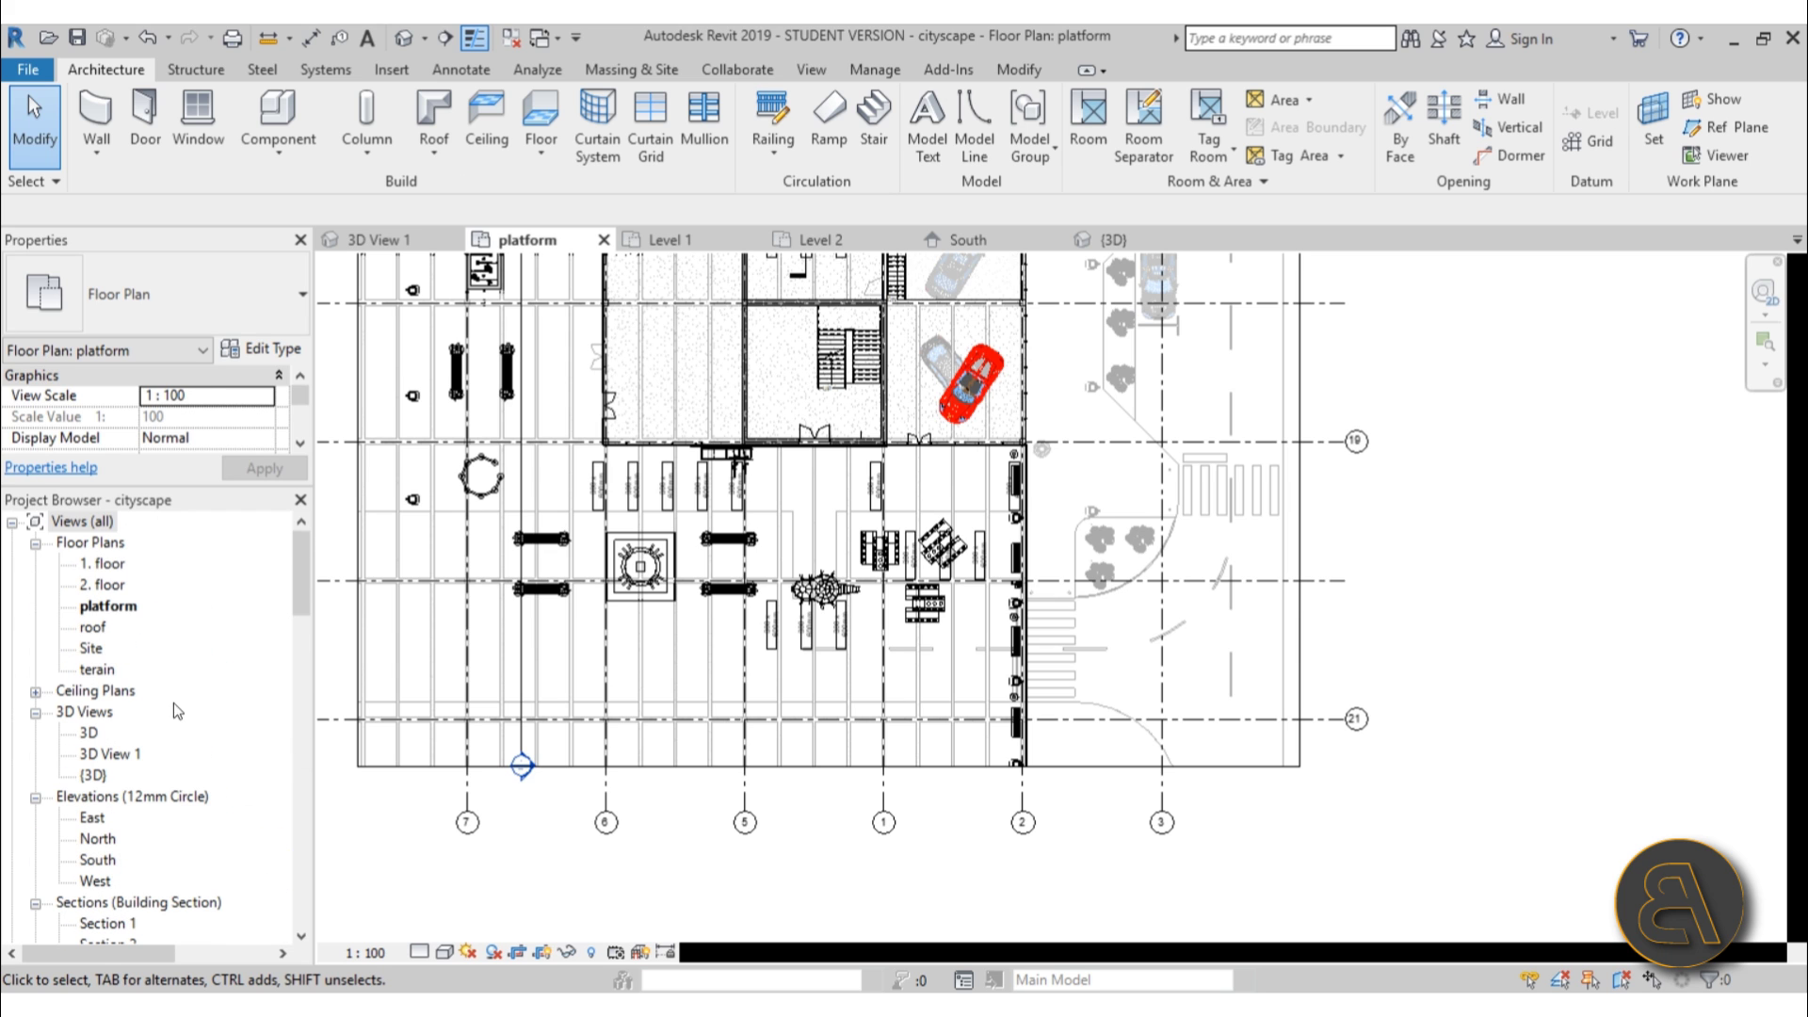
{"action": "double_click", "coordinate": [99, 565]}
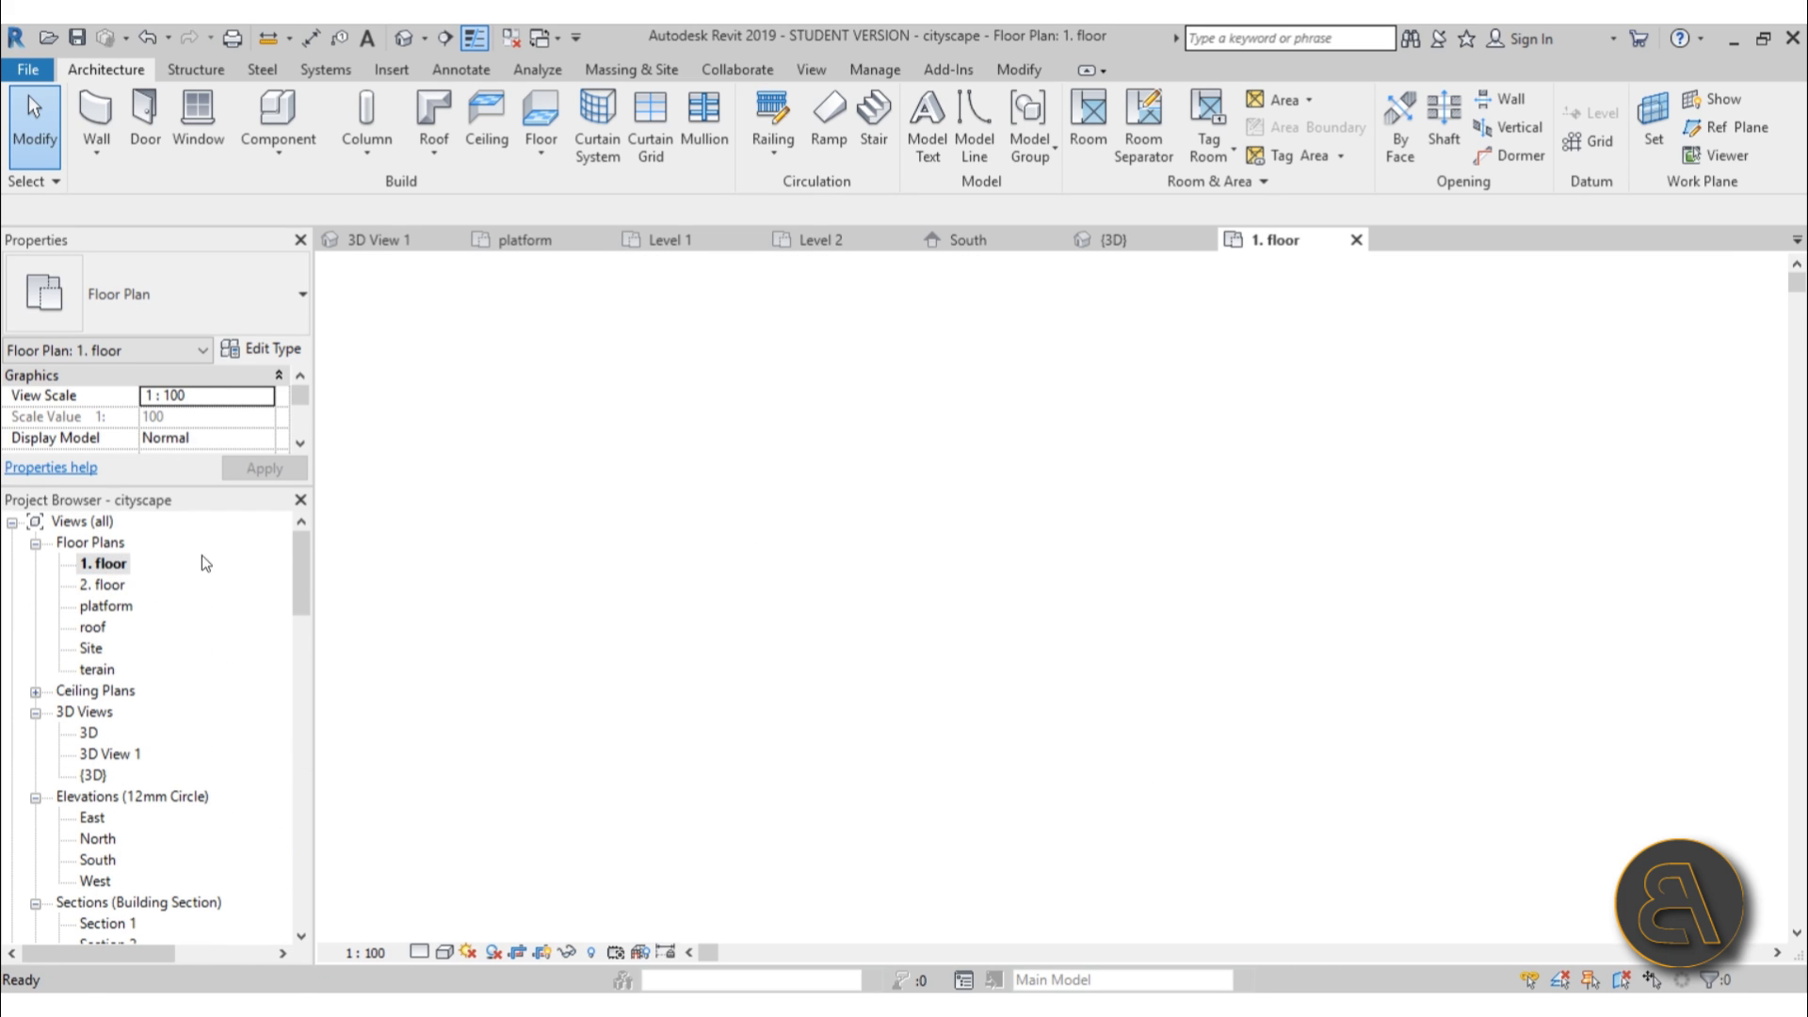
{"action": "left_click", "coordinate": [1138, 233]}
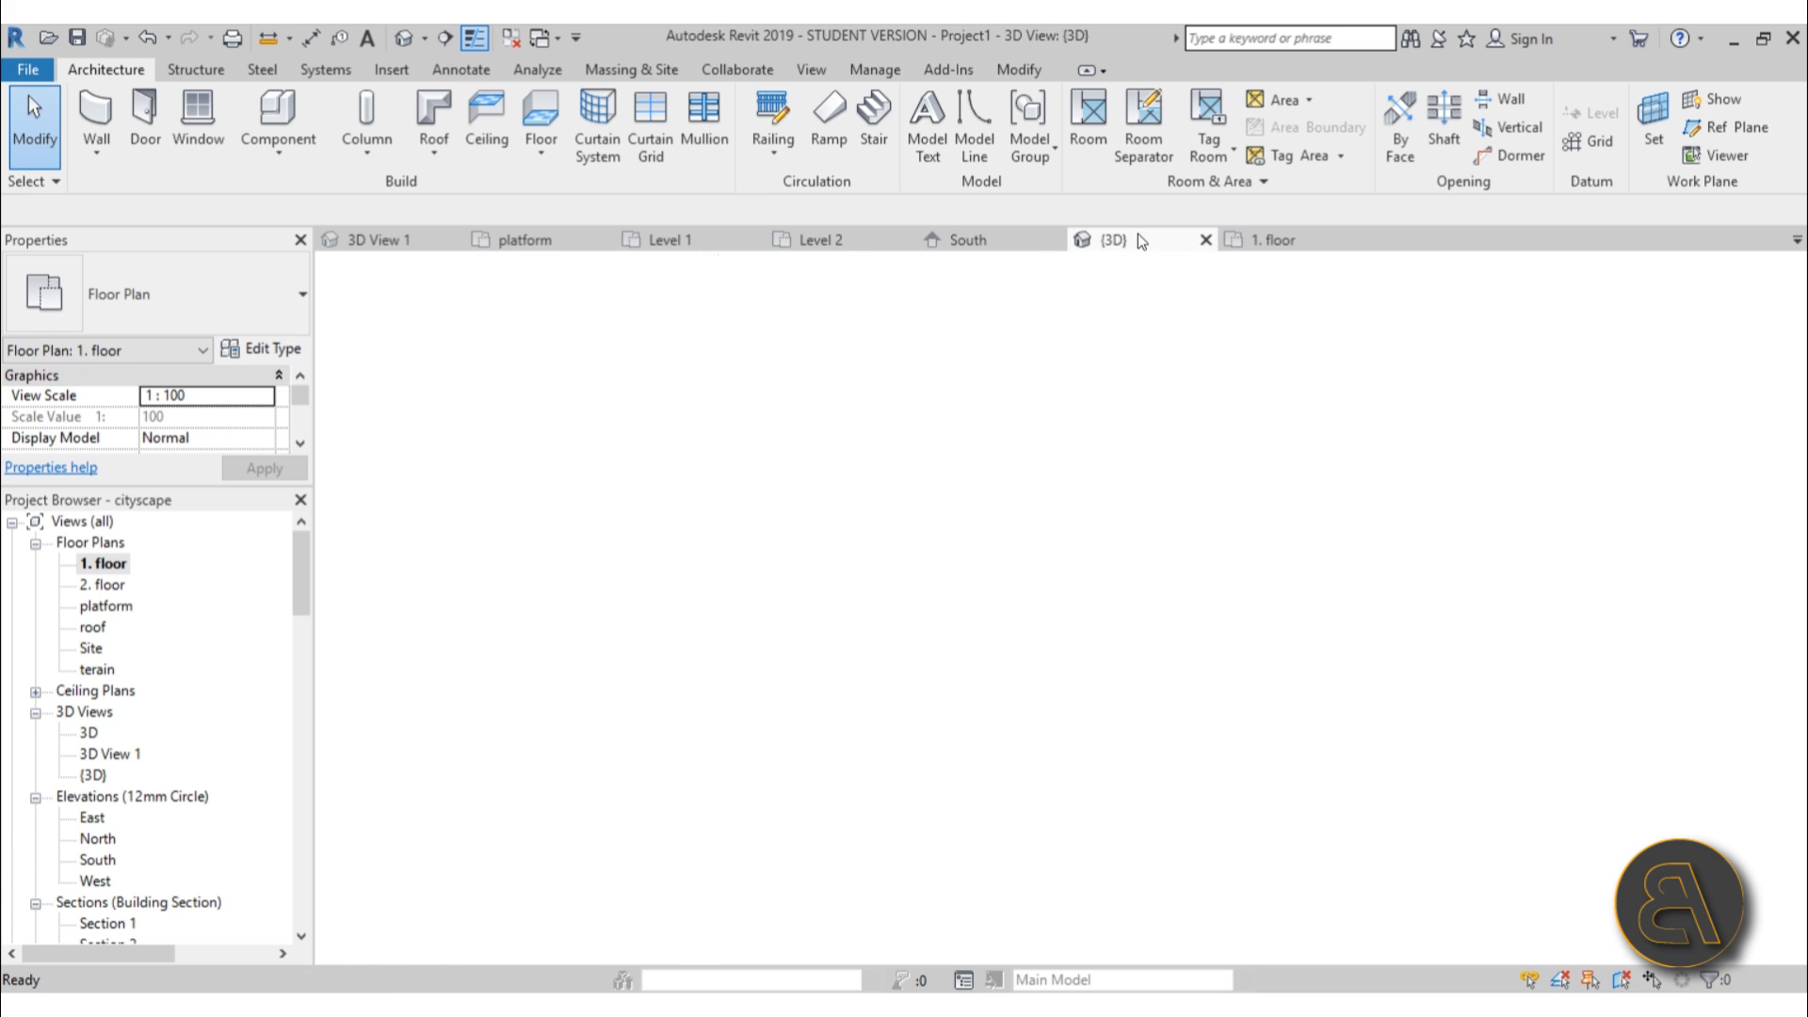
{"action": "left_click", "coordinate": [959, 239]}
{"action": "left_click", "coordinate": [765, 247]}
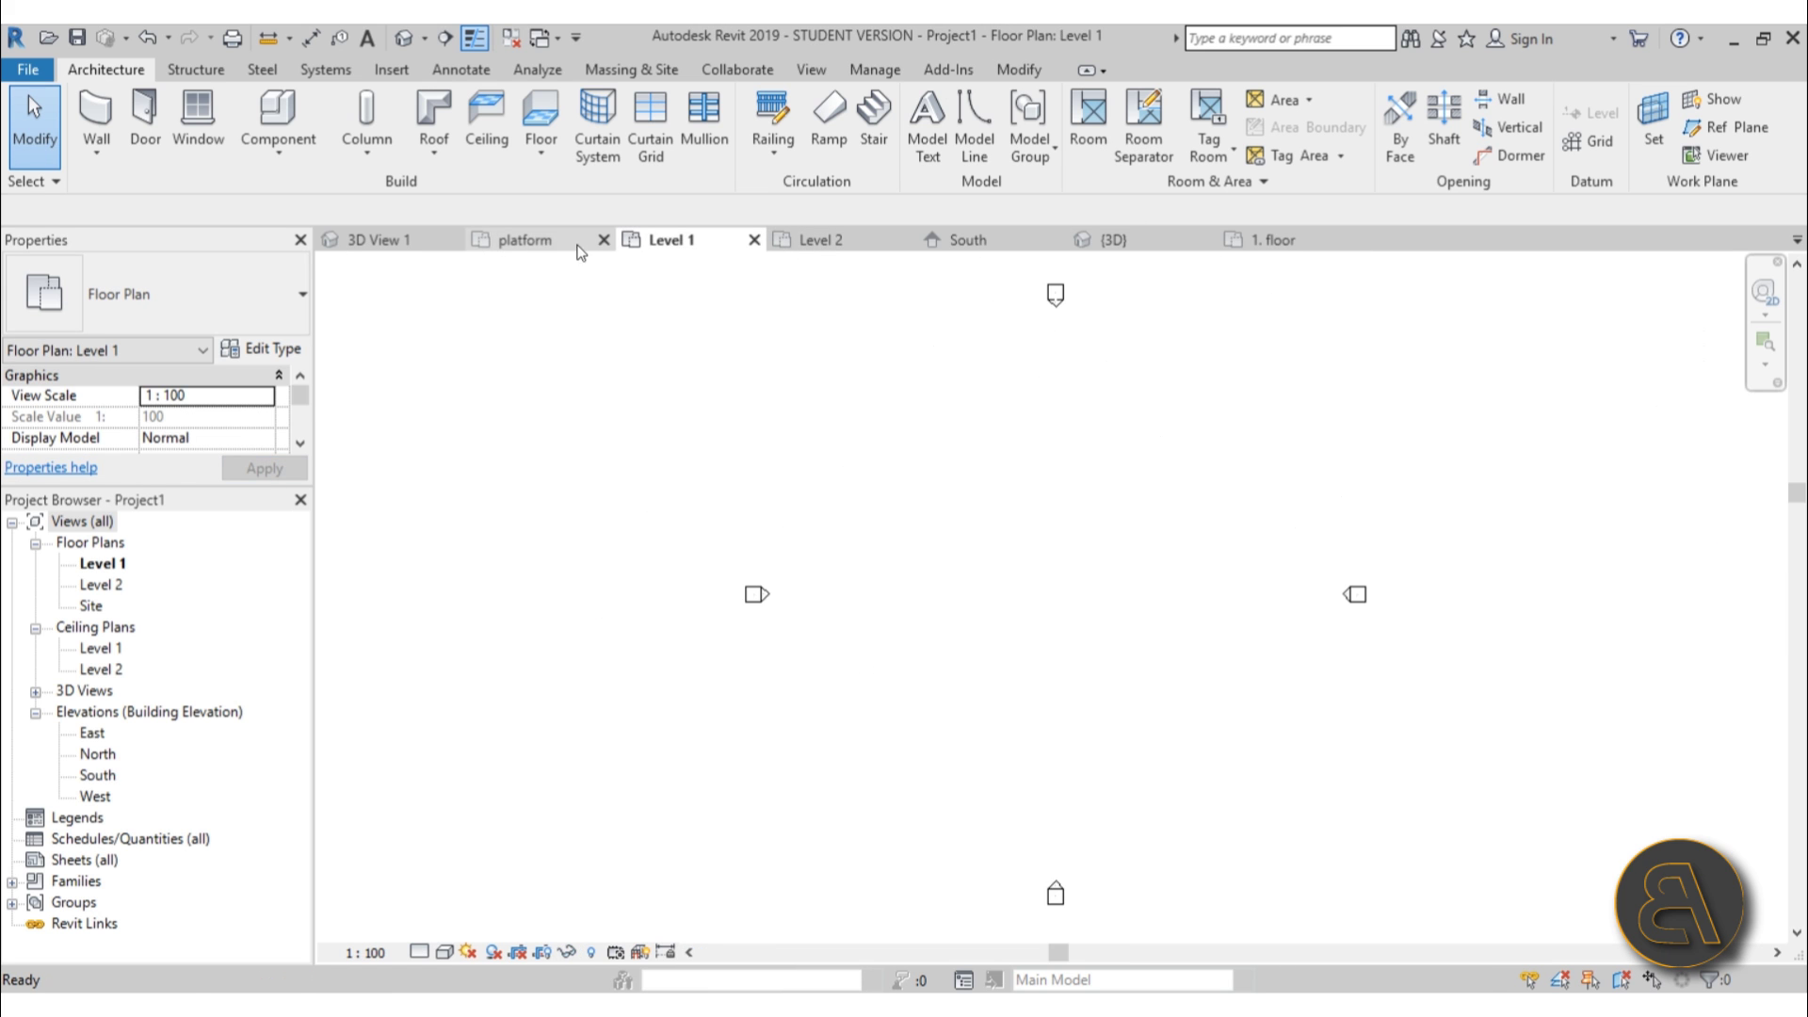
{"action": "left_click", "coordinate": [524, 239]}
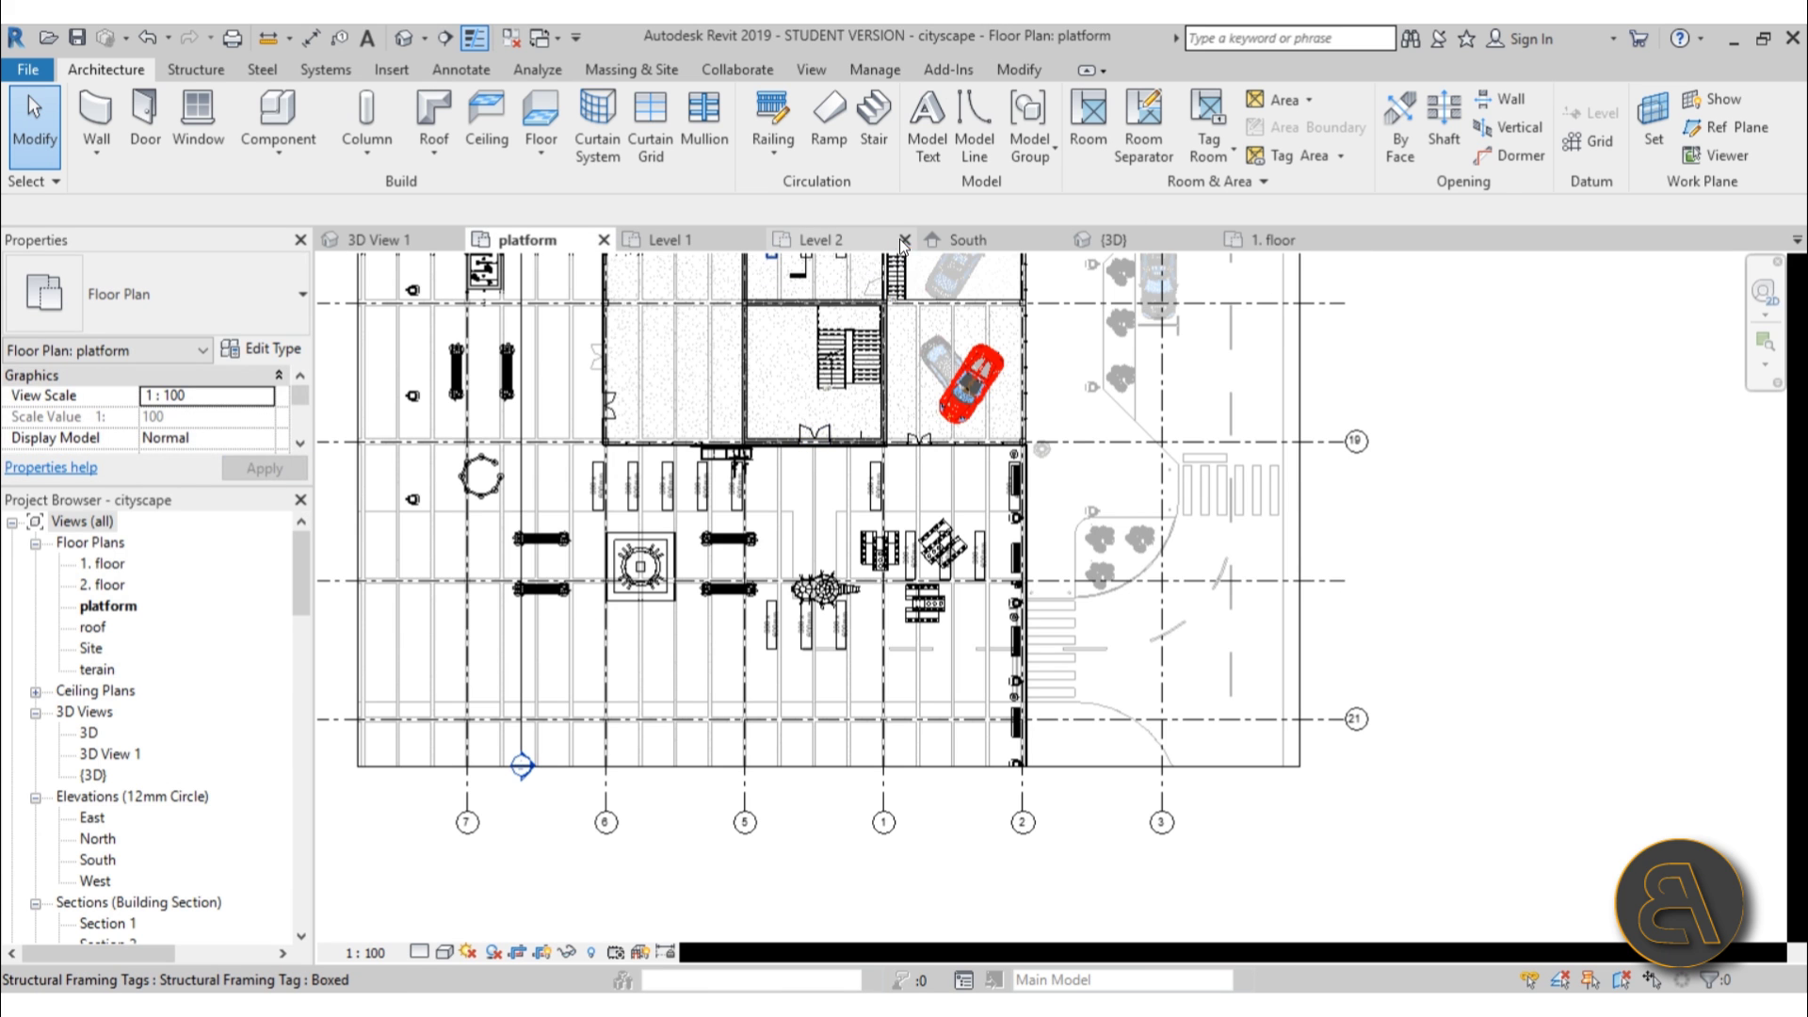
Close the Level 2, South, {3D}, 1. floor and platform views, leaving 3D View 1 and Level 1.
{"action": "left_click", "coordinate": [906, 240]}
{"action": "left_click", "coordinate": [905, 239]}
{"action": "left_click", "coordinate": [905, 239]}
{"action": "left_click", "coordinate": [906, 240]}
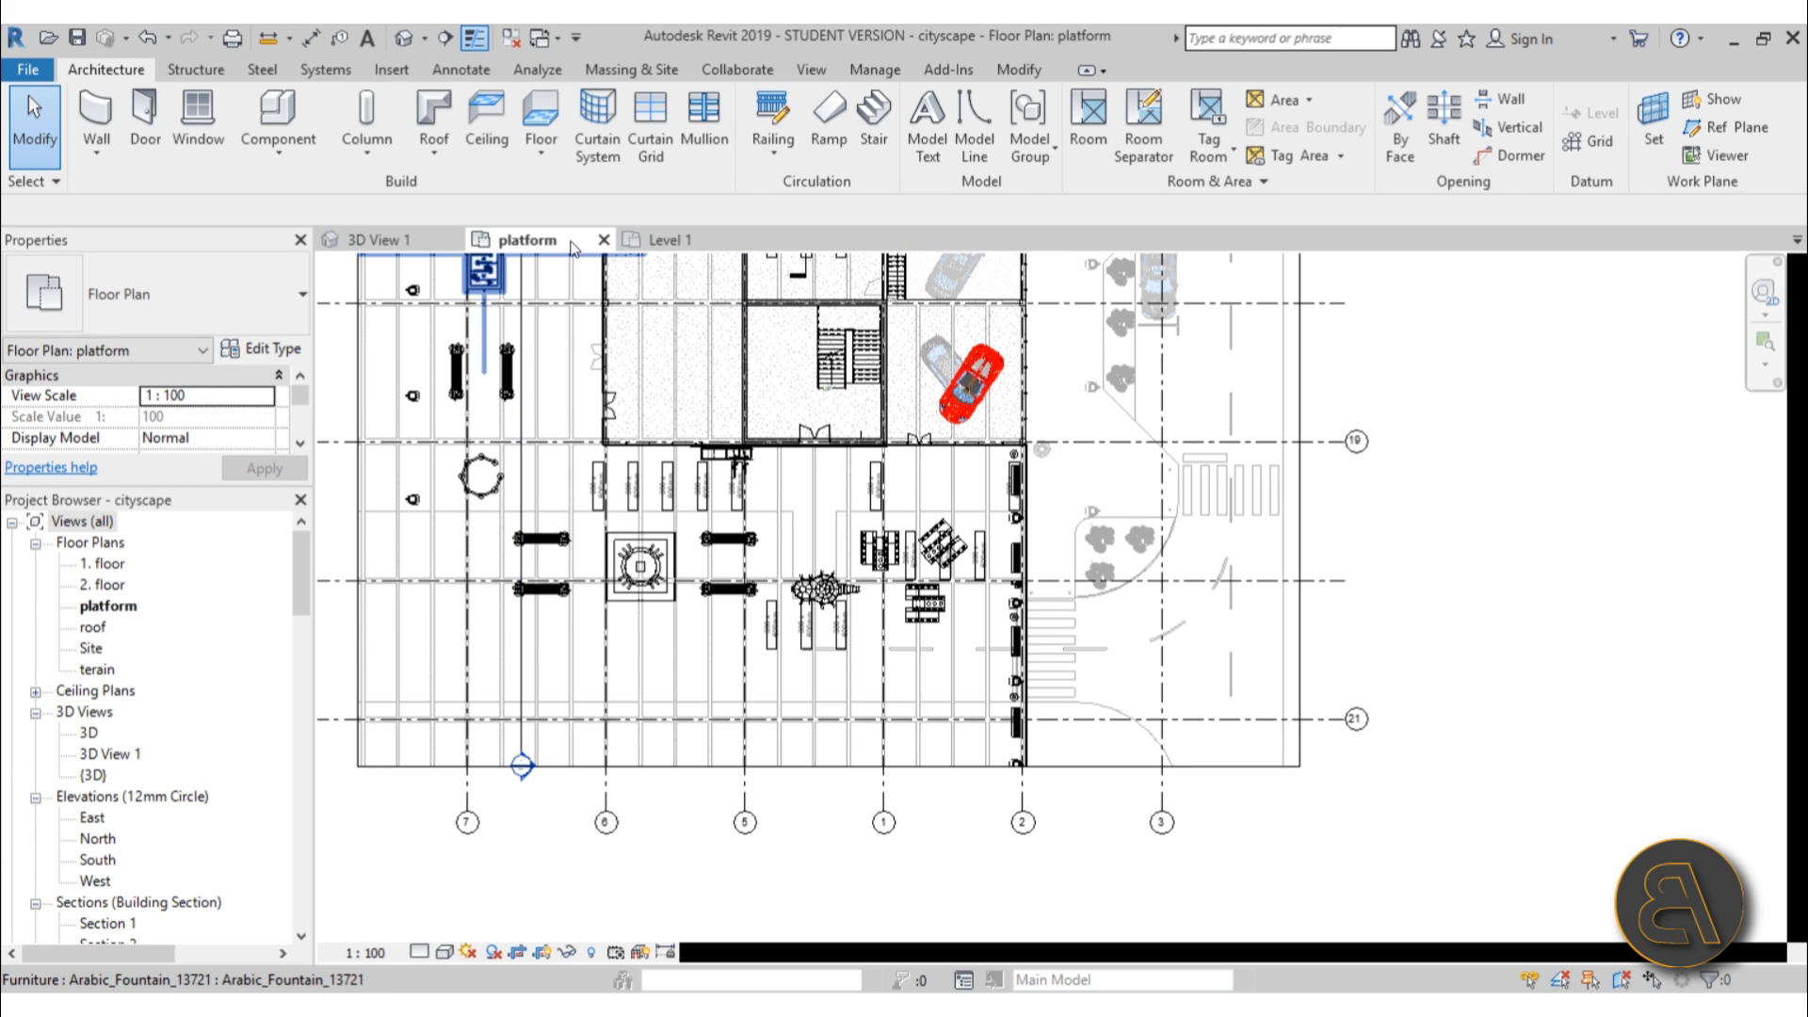
{"action": "left_click", "coordinate": [604, 240]}
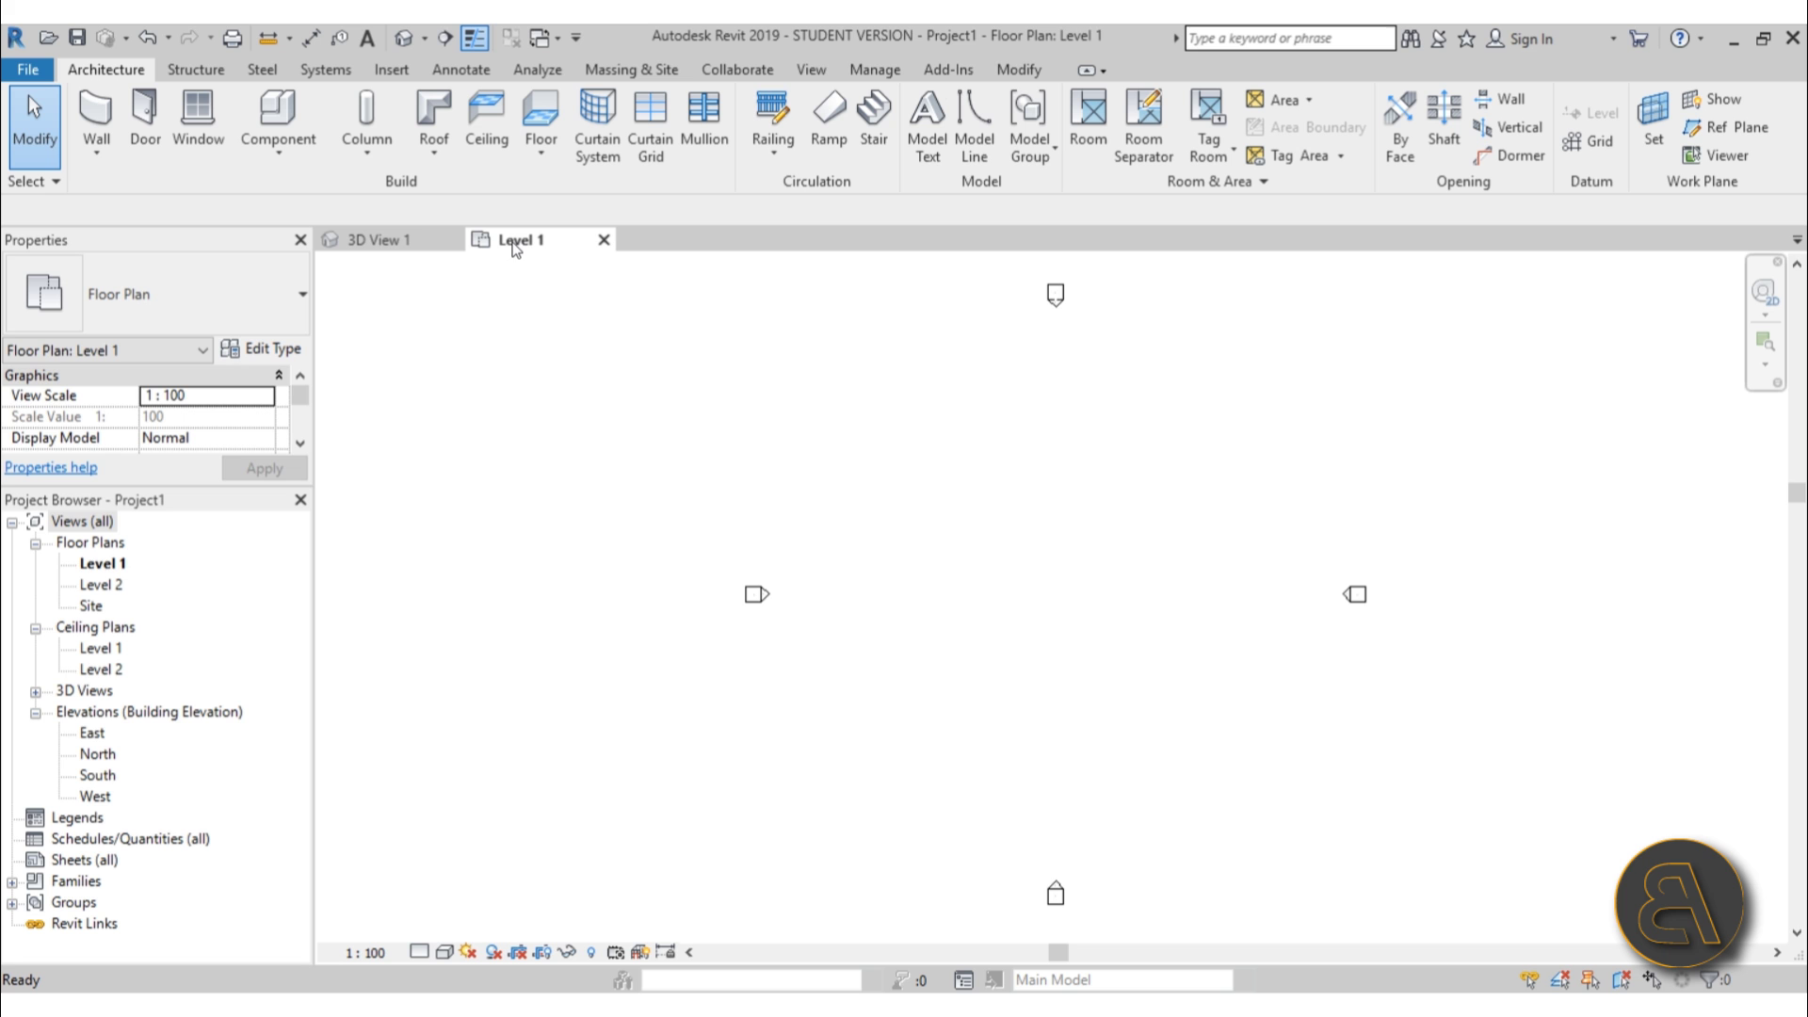
{"action": "left_click", "coordinate": [406, 245]}
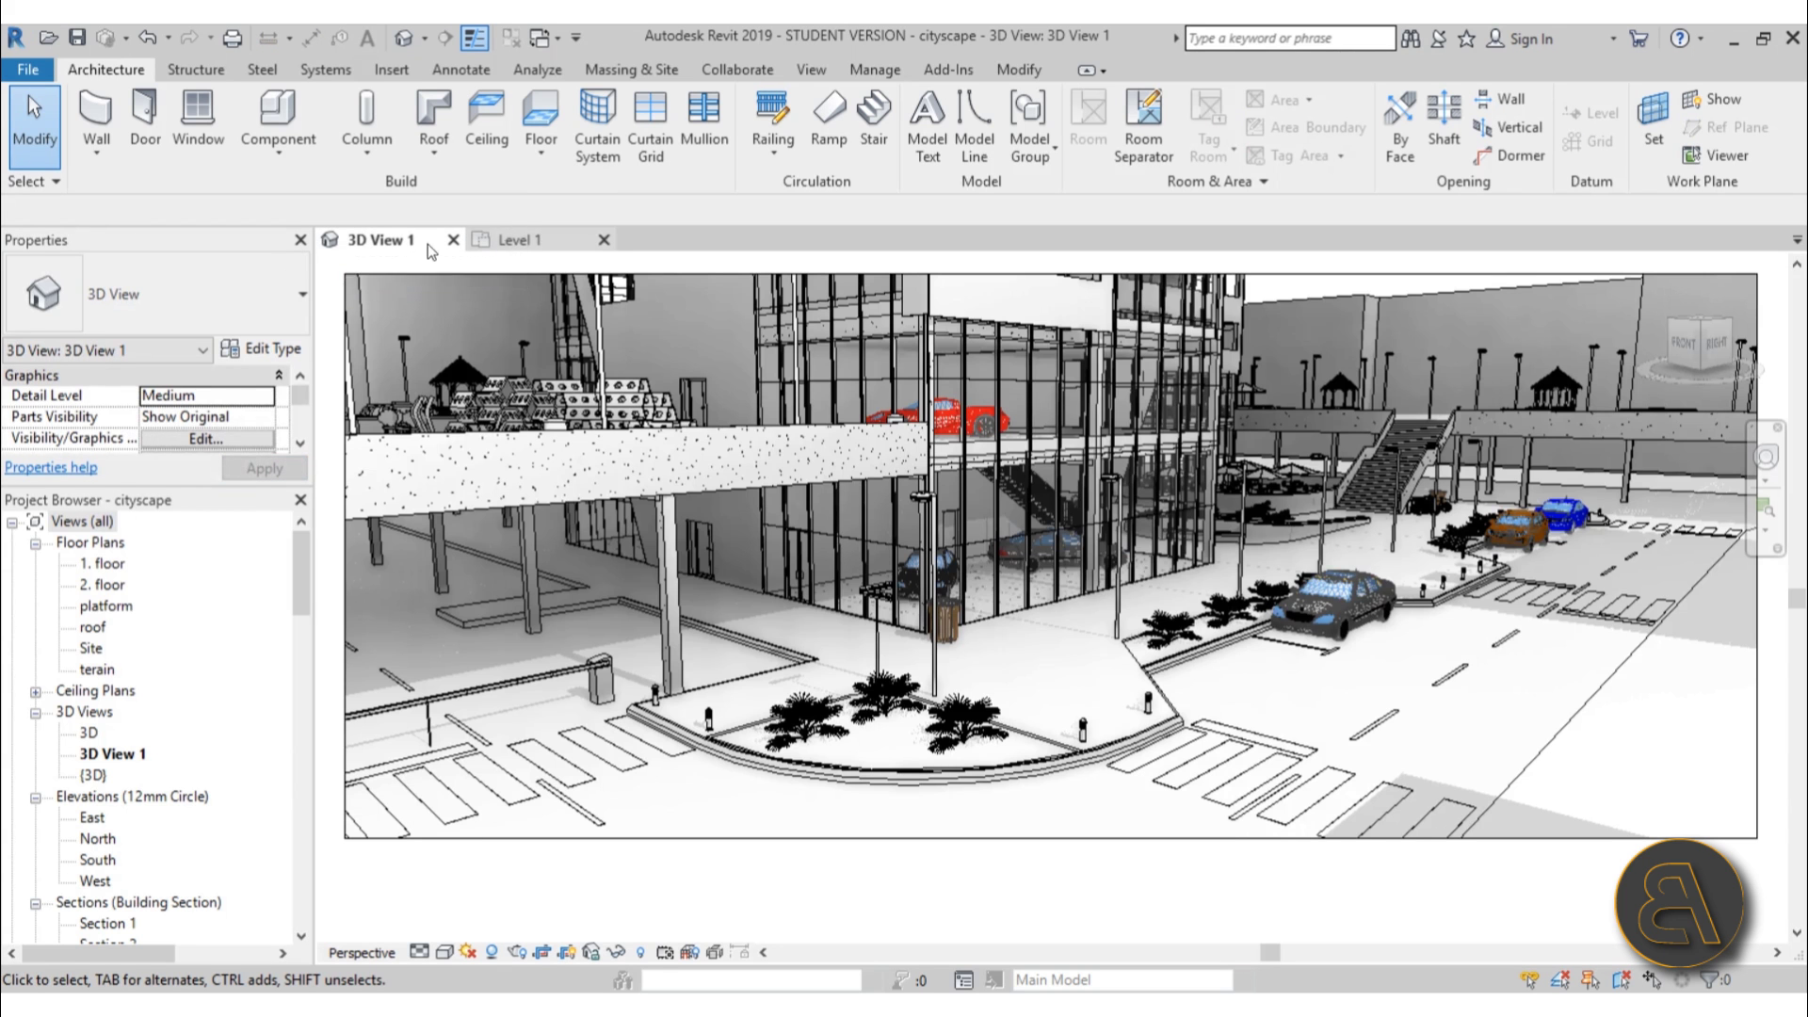
{"action": "left_click", "coordinate": [524, 243]}
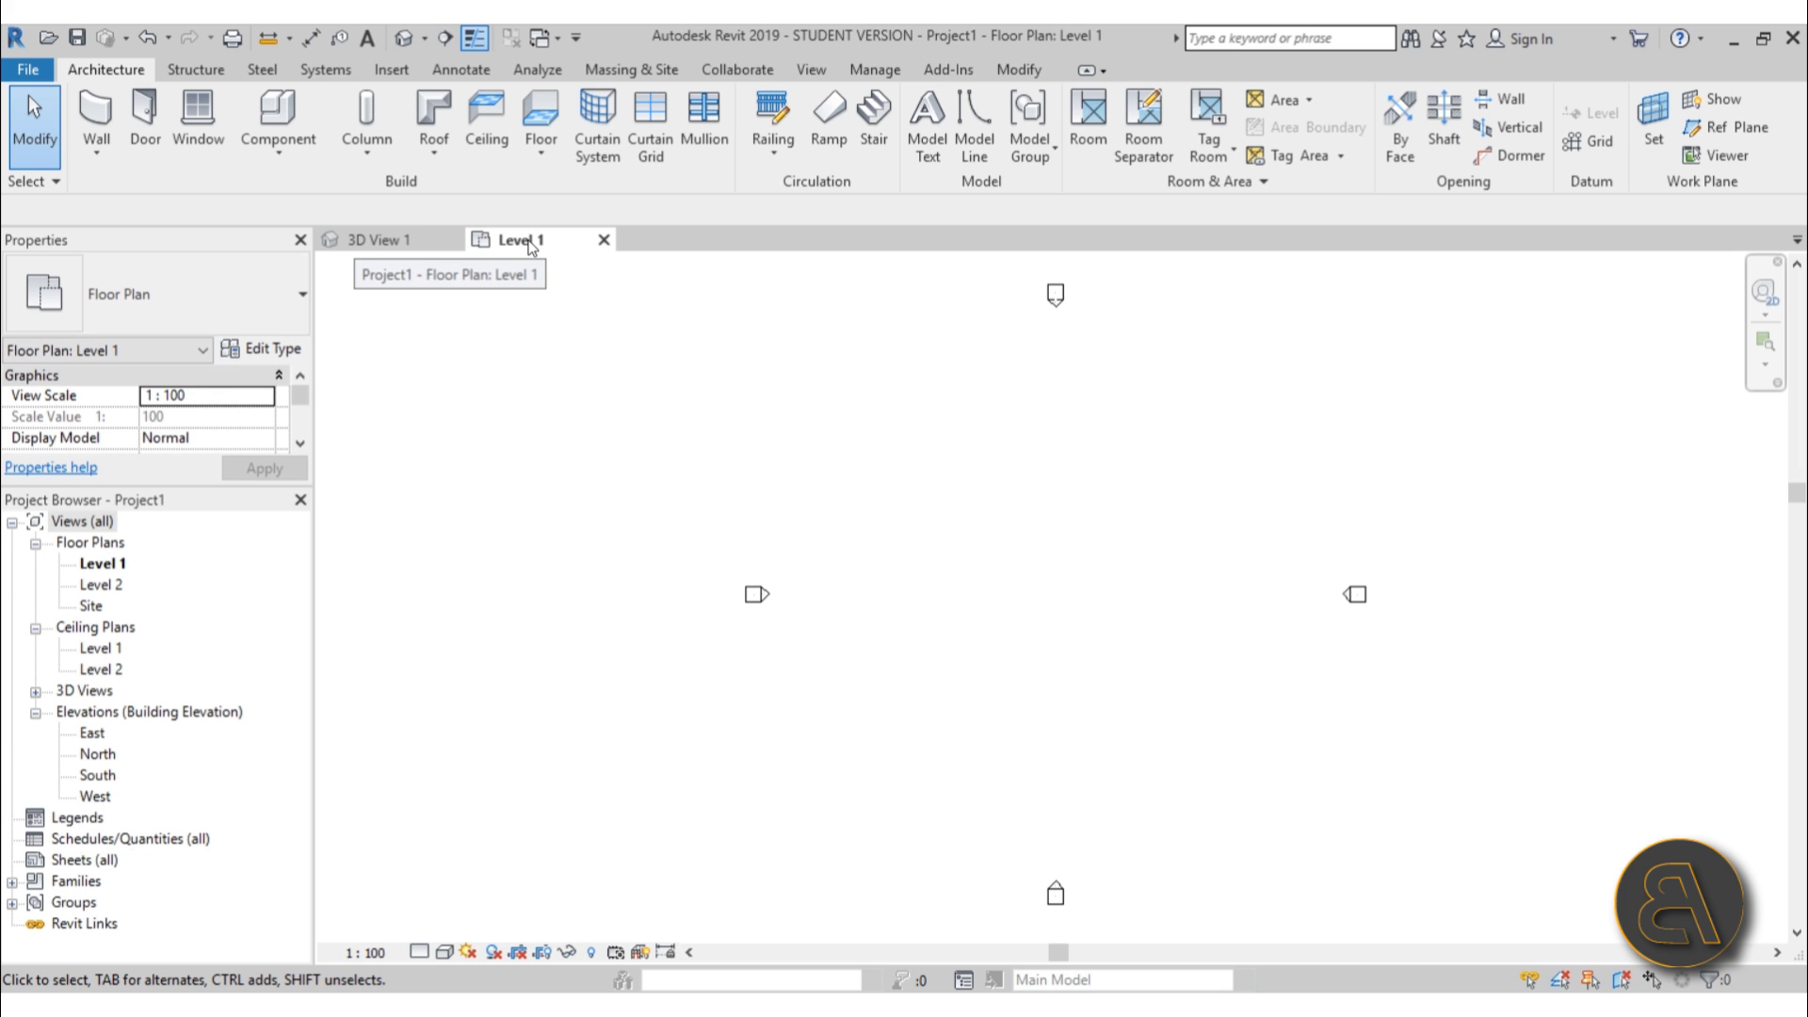
Dock Level 1 as a side pane and open cityscape's 2. floor plan zoomed to fit.
{"action": "left_click_drag", "start_coordinate": [532, 248], "coordinate": [1801, 520]}
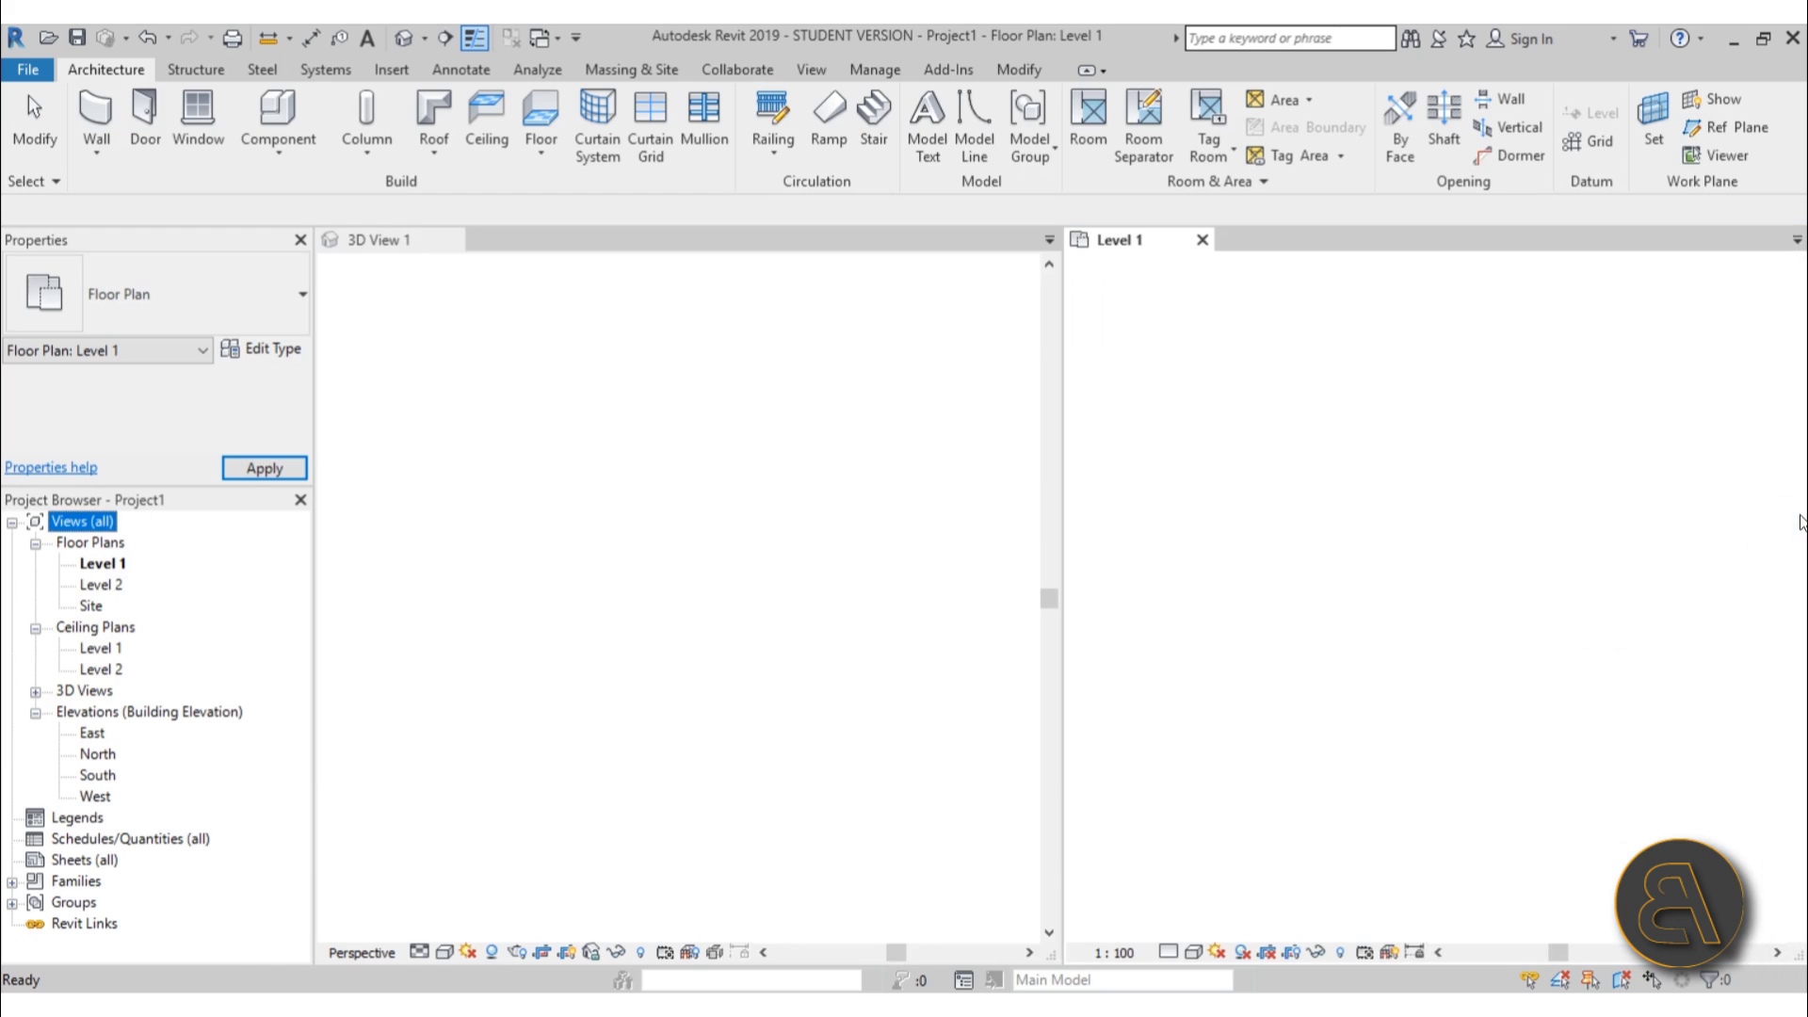
{"action": "scroll", "coordinate": [1439, 564], "scroll_direction": "up", "scroll_amount": 5}
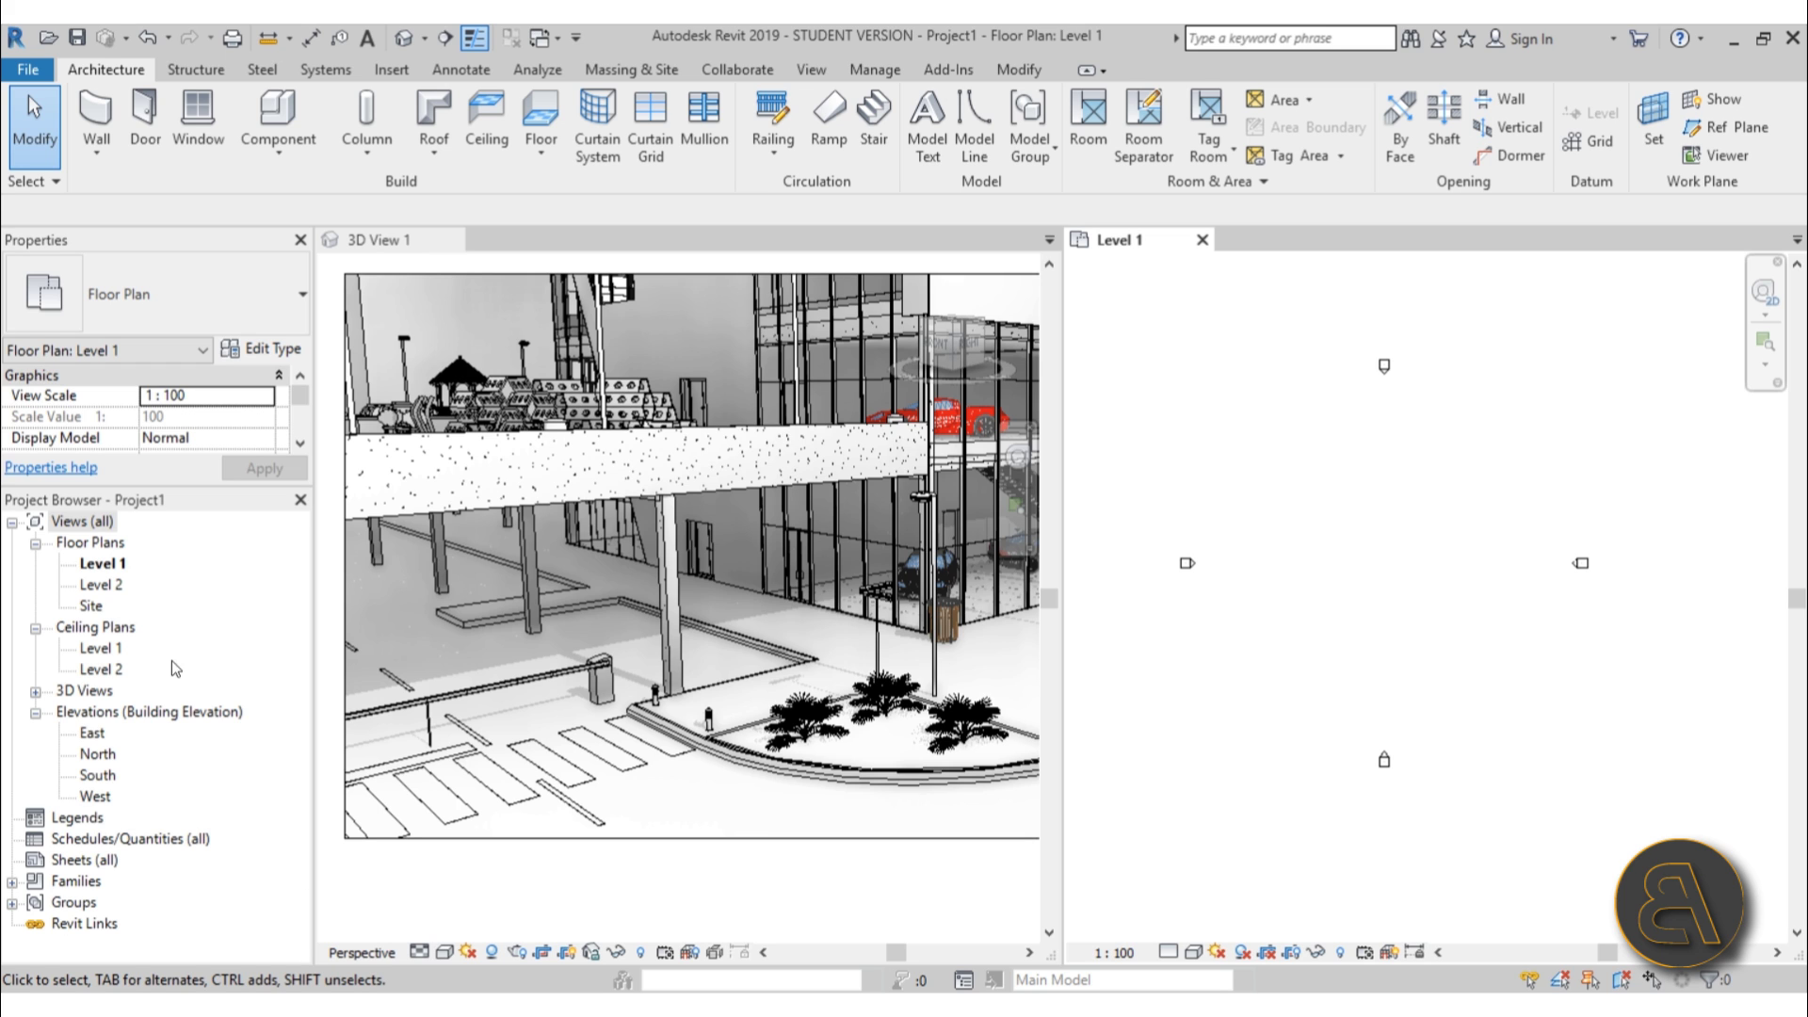
{"action": "left_click", "coordinate": [622, 846]}
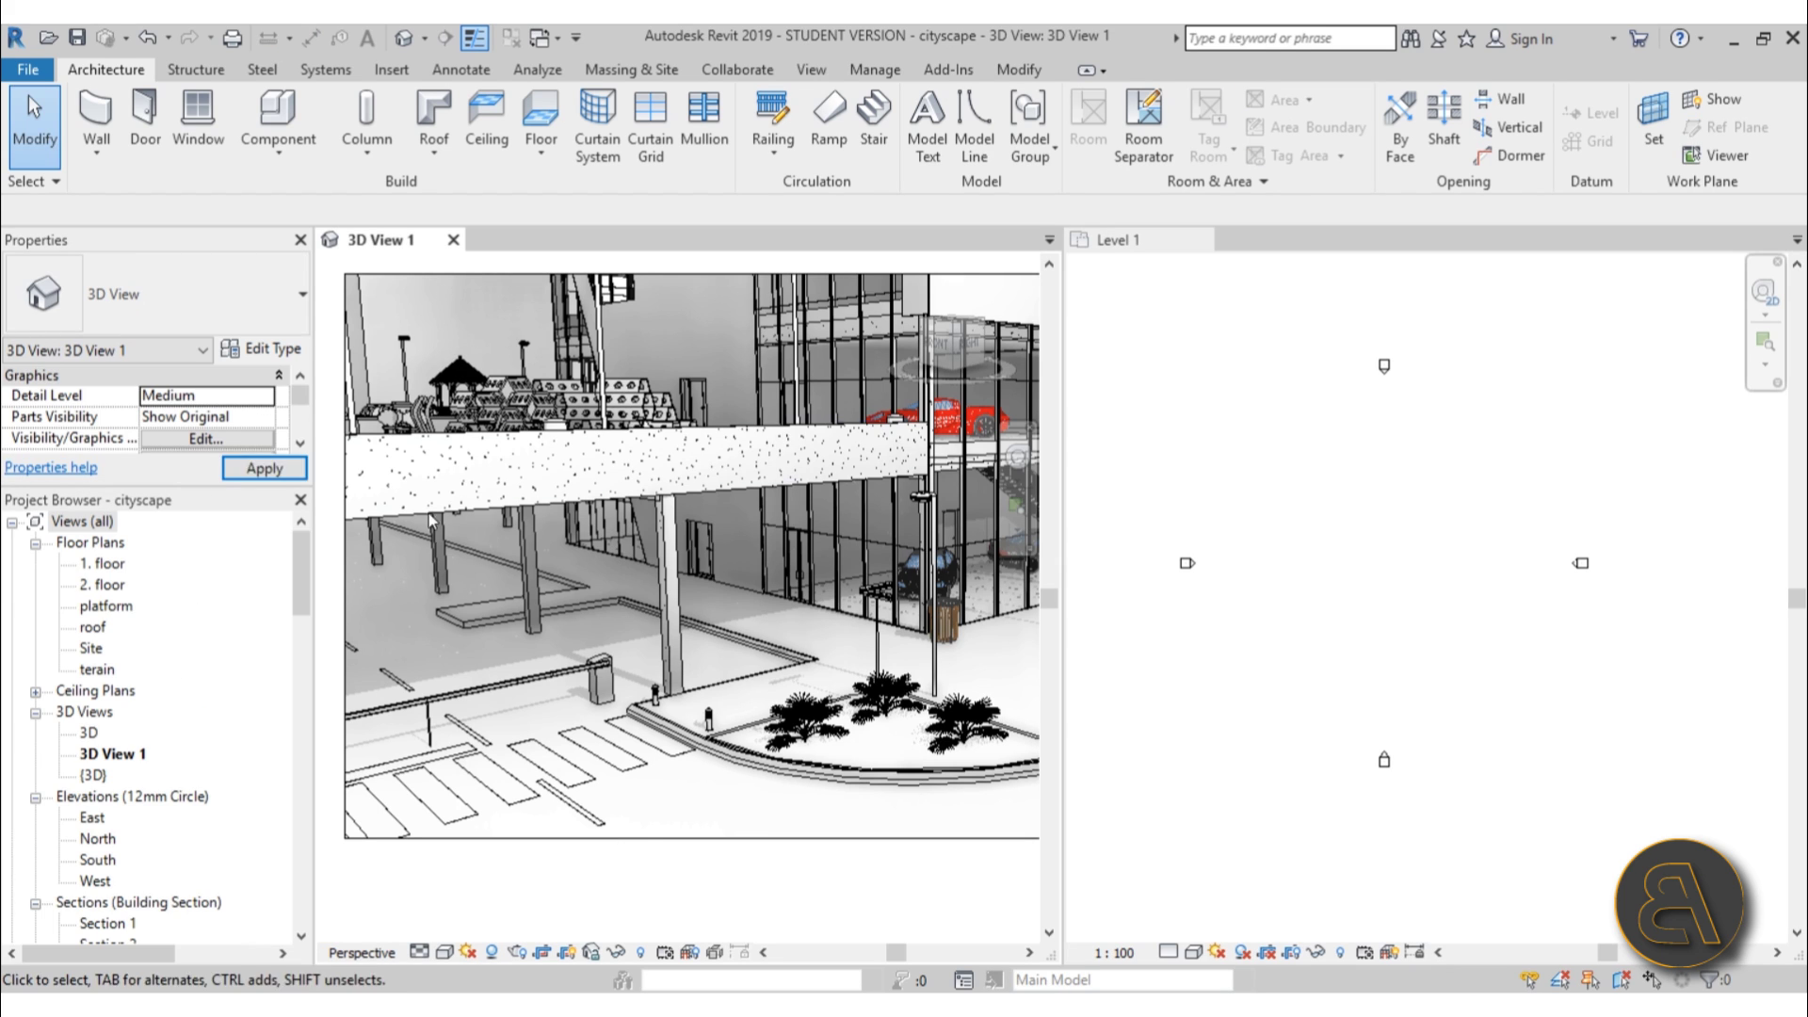
{"action": "double_click", "coordinate": [103, 586]}
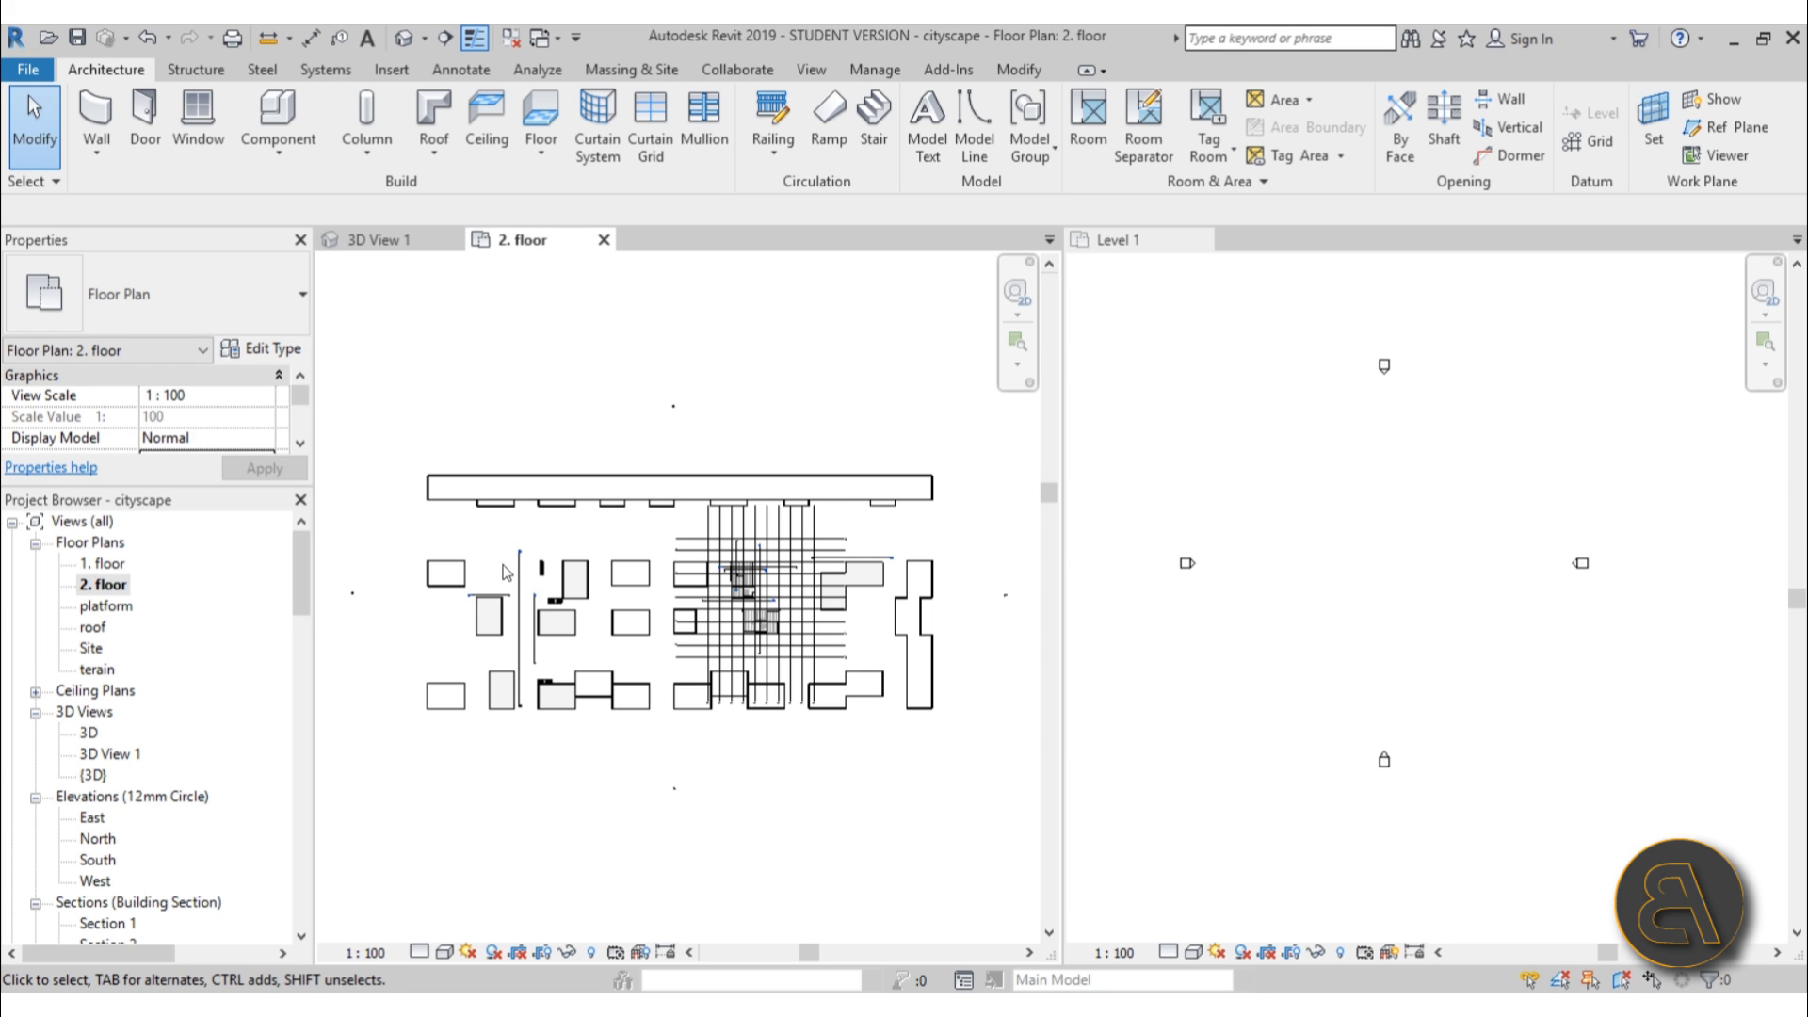
{"action": "key", "text": "z"}
{"action": "key", "text": "f"}
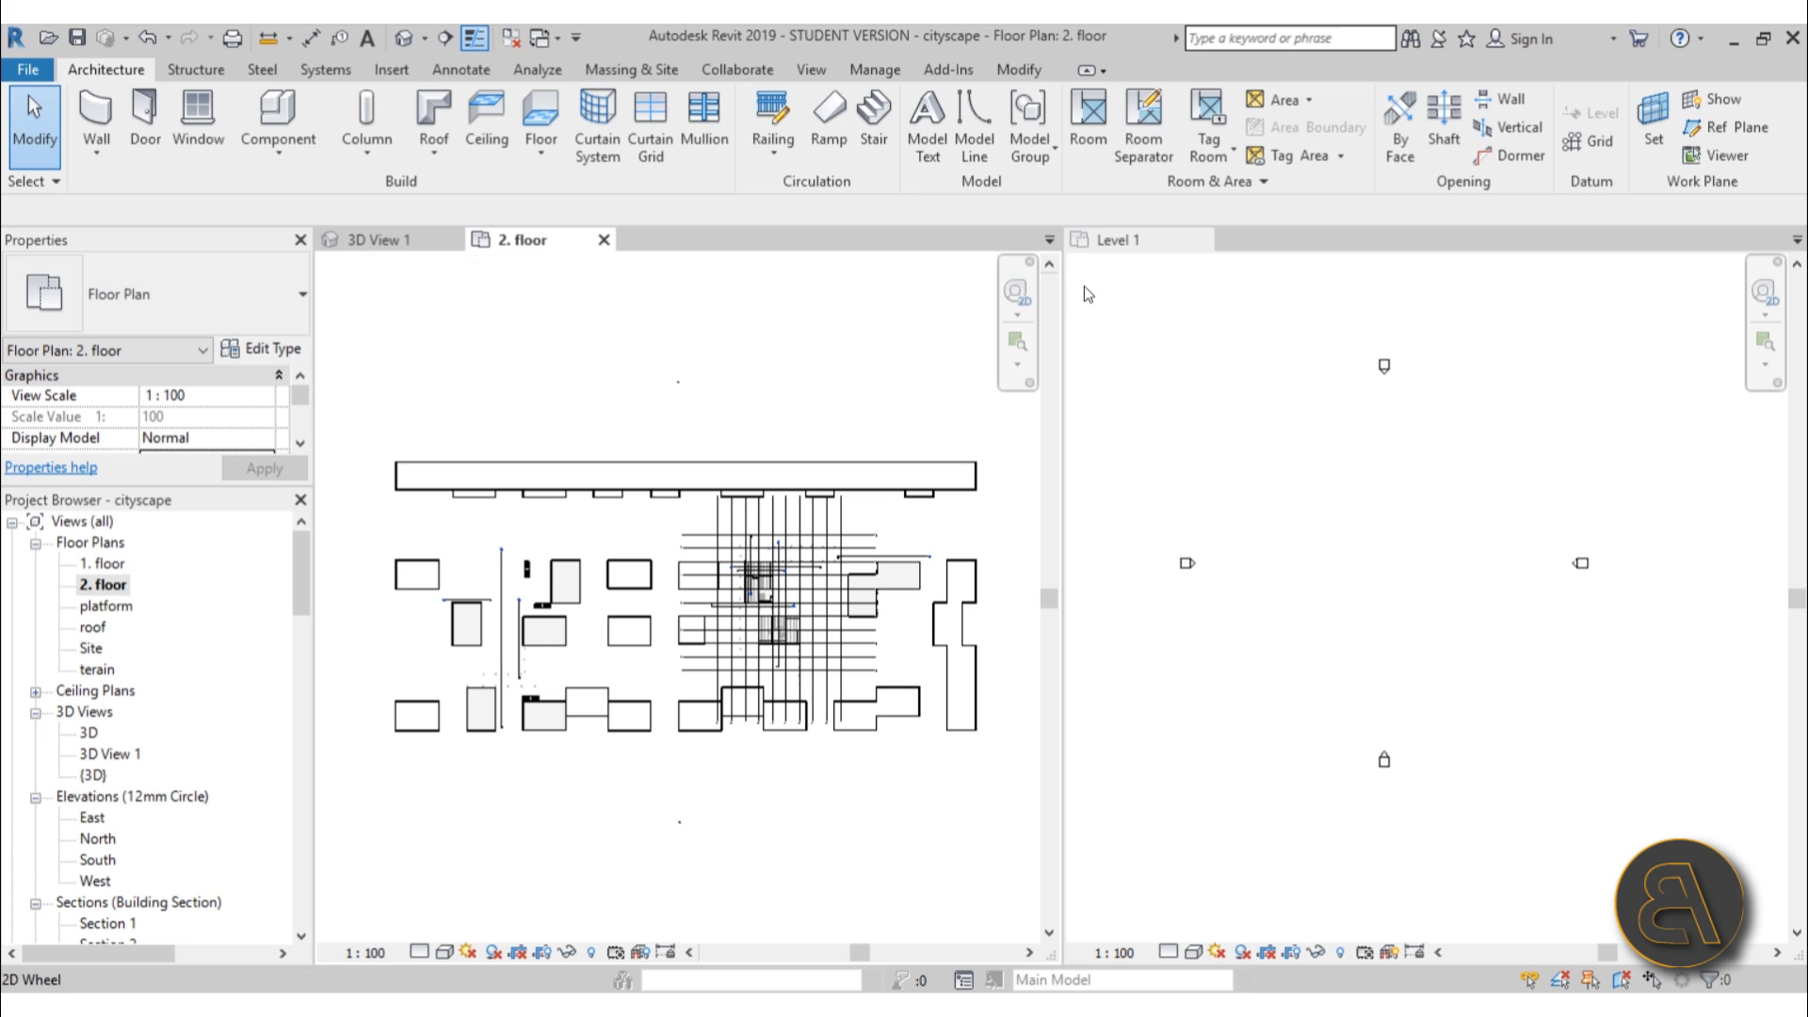
Open Project1's Level 2 plan in the right pane and widen the left 2. floor pane.
{"action": "left_click", "coordinate": [1166, 257]}
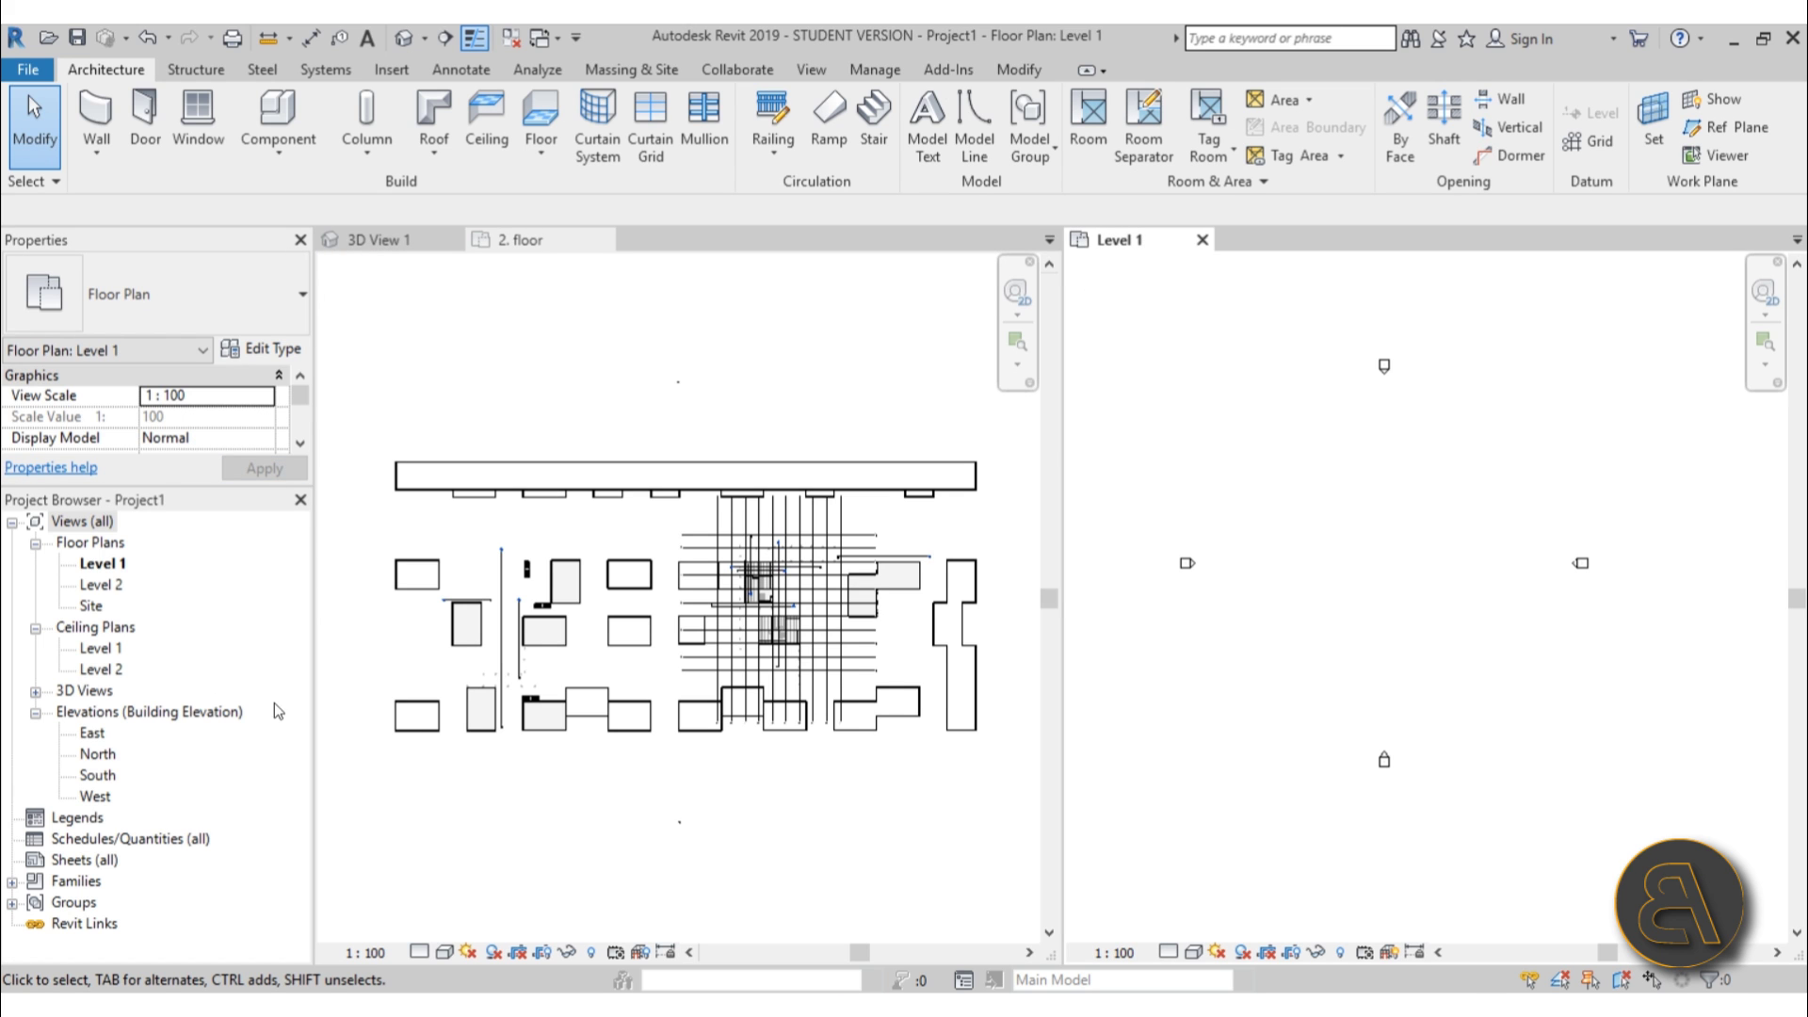
{"action": "double_click", "coordinate": [99, 585]}
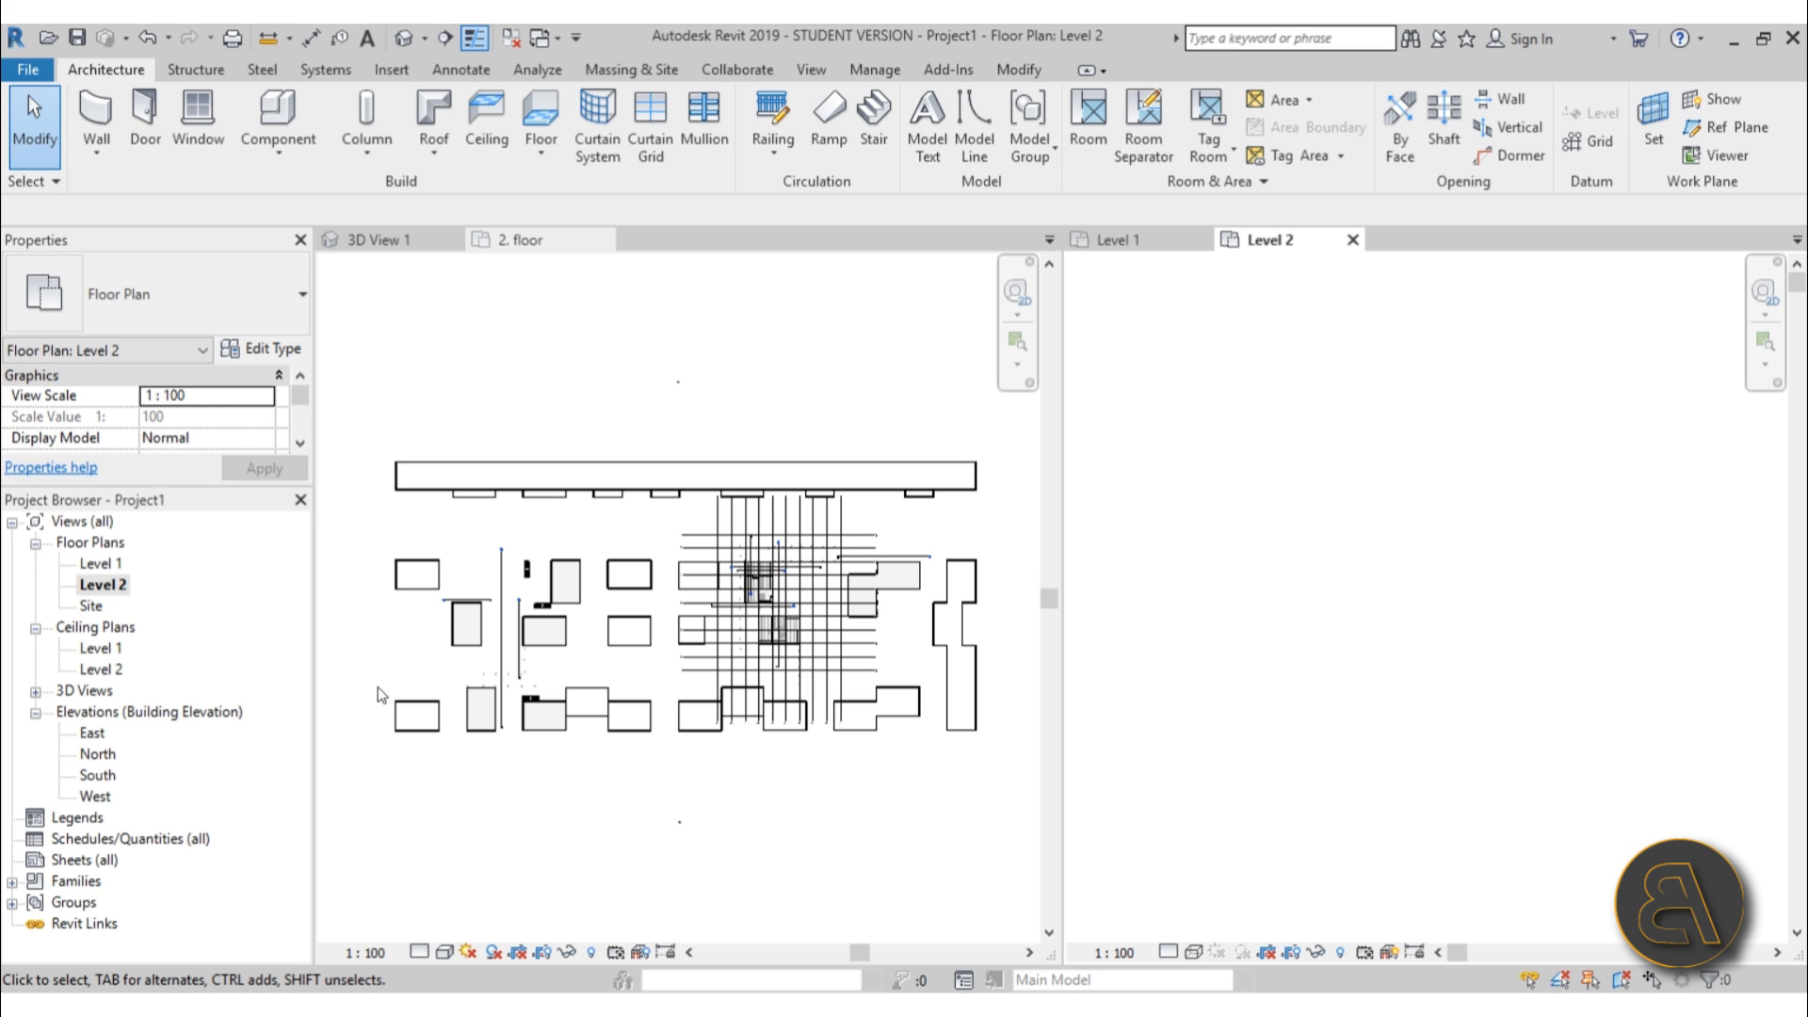
{"action": "left_click_drag", "start_coordinate": [1062, 545], "coordinate": [1625, 547]}
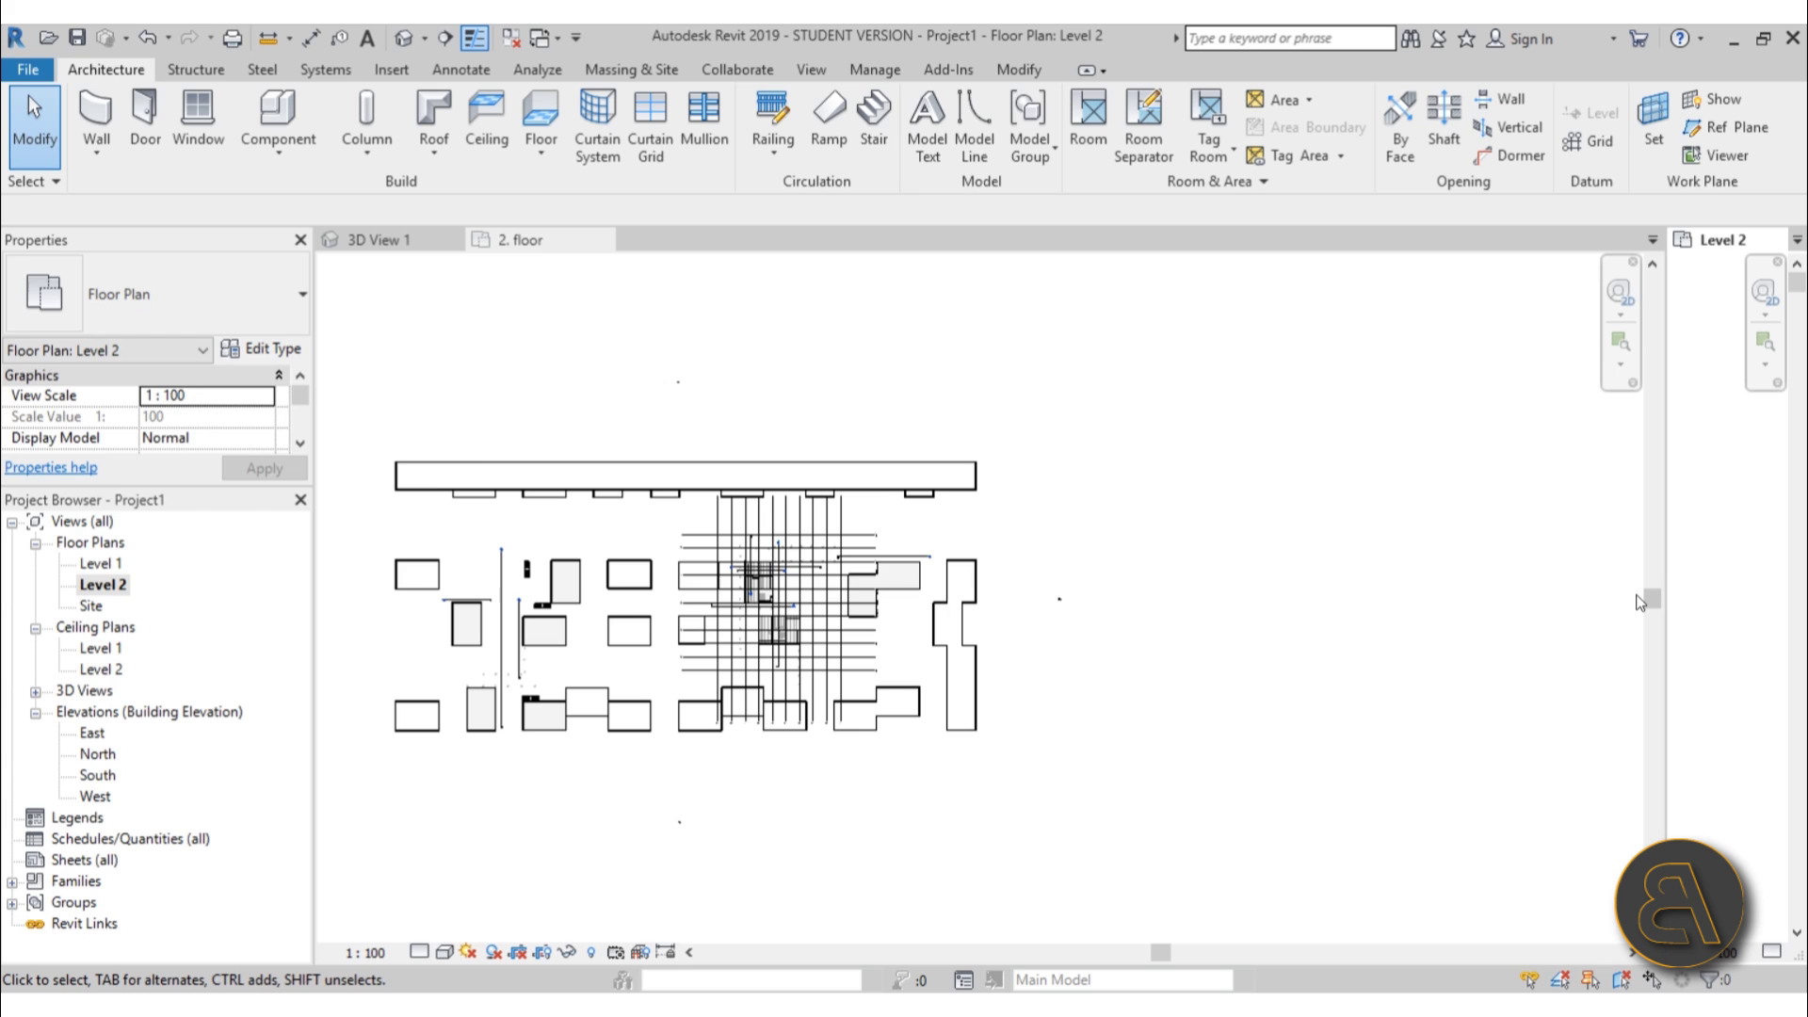
Shrink the left 2. floor pane to a narrow strip and activate the right pane.
{"action": "left_click", "coordinate": [947, 443]}
{"action": "scroll", "coordinate": [1109, 506], "scroll_direction": "down", "scroll_amount": 4}
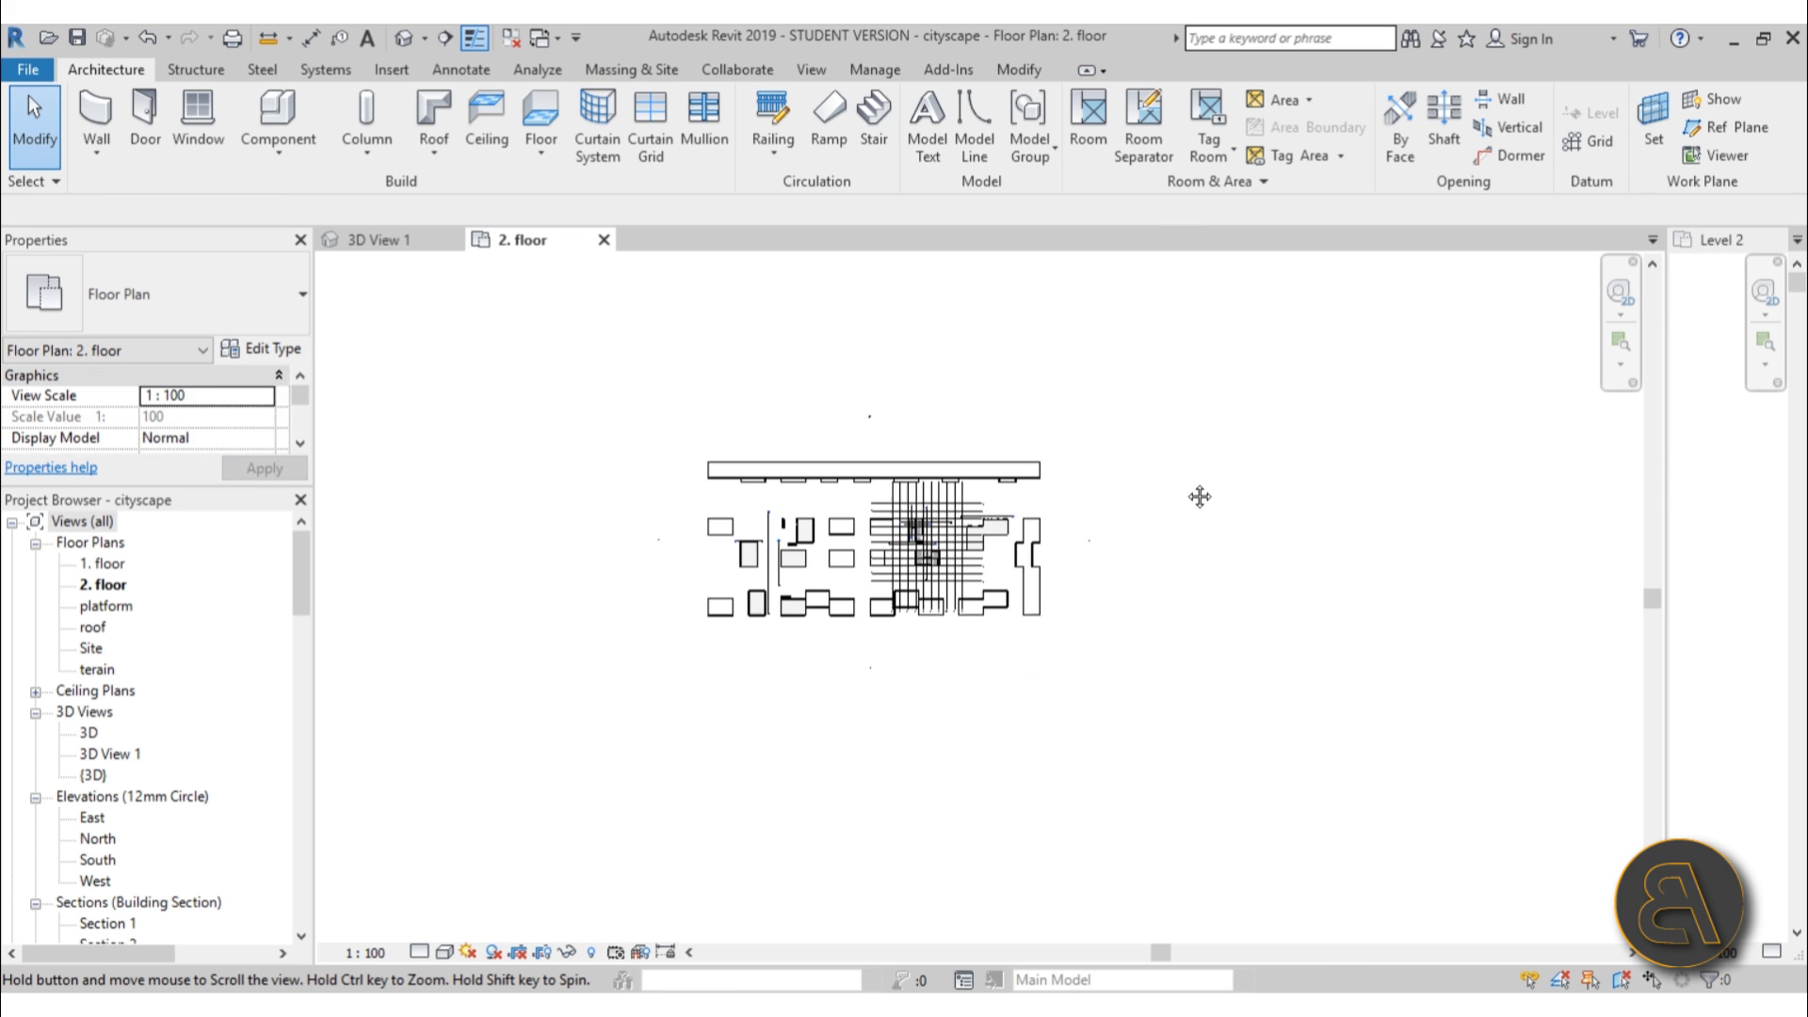
{"action": "scroll", "coordinate": [942, 556], "scroll_direction": "up", "scroll_amount": 4}
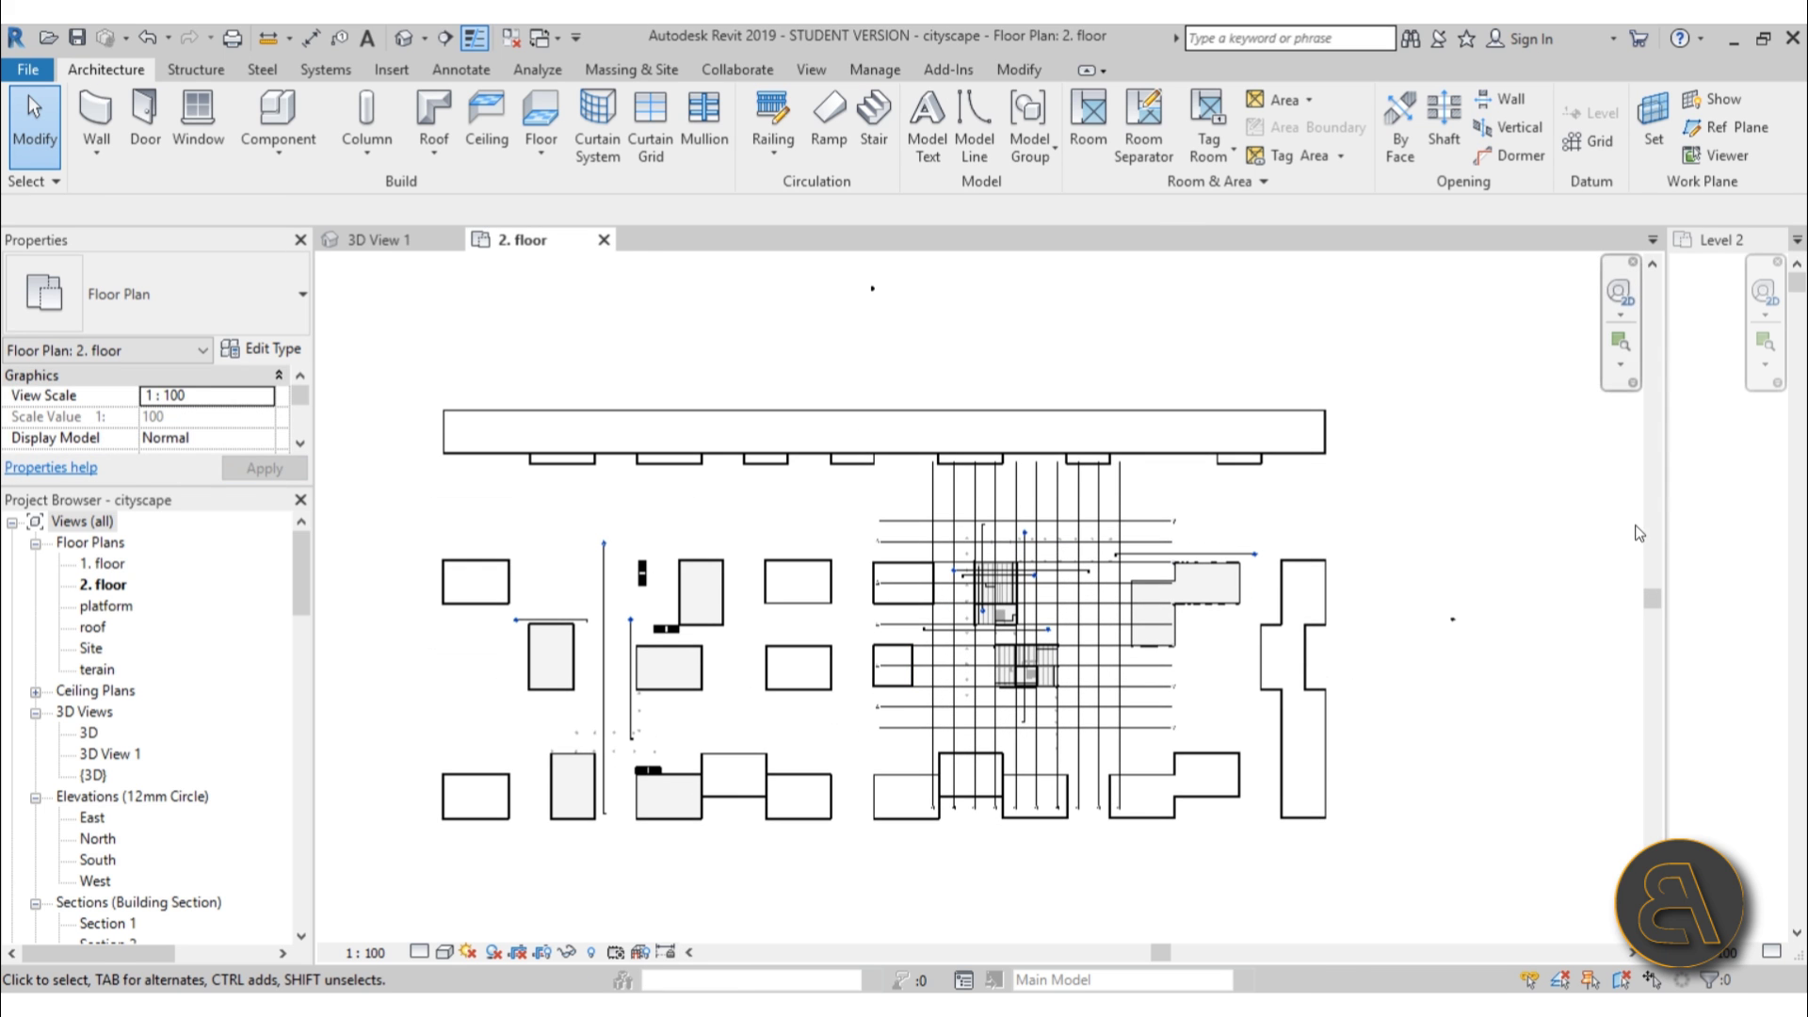
{"action": "left_click_drag", "start_coordinate": [1665, 520], "coordinate": [433, 574]}
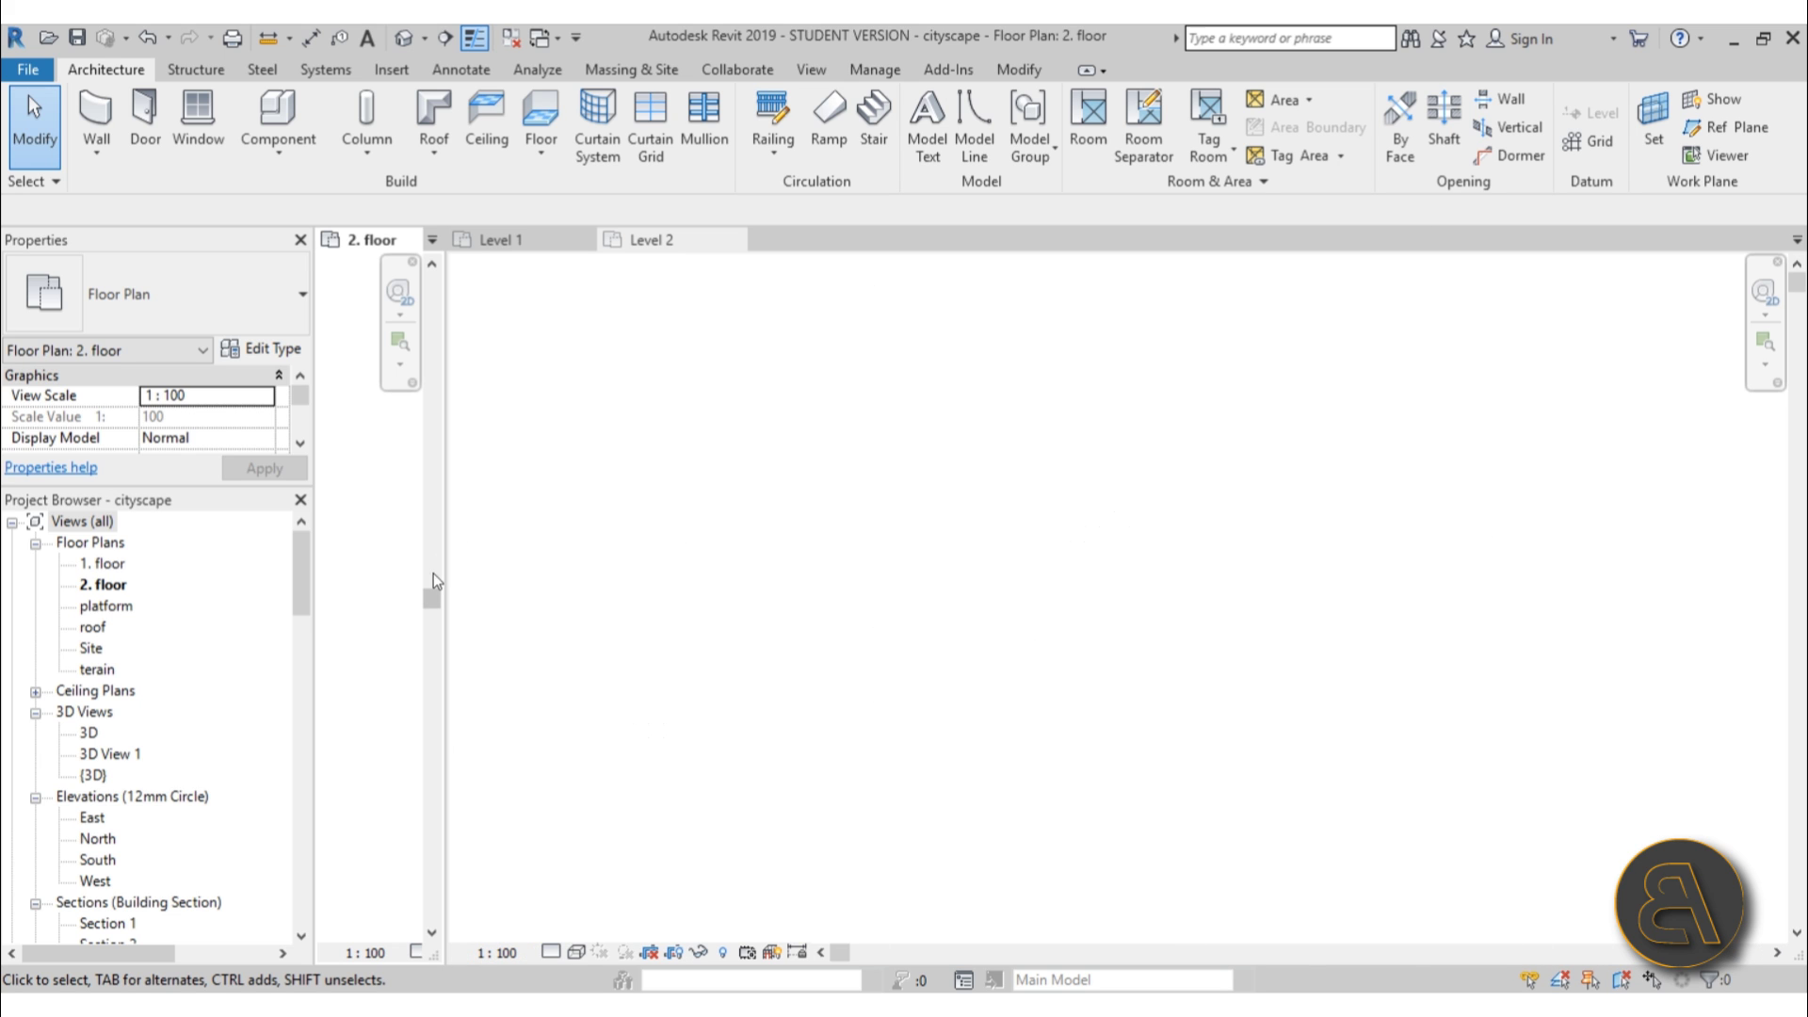
{"action": "left_click", "coordinate": [1046, 555]}
Readjust the pane split, then open Project1's South elevation and select the Level 2 line.
{"action": "left_click", "coordinate": [496, 239]}
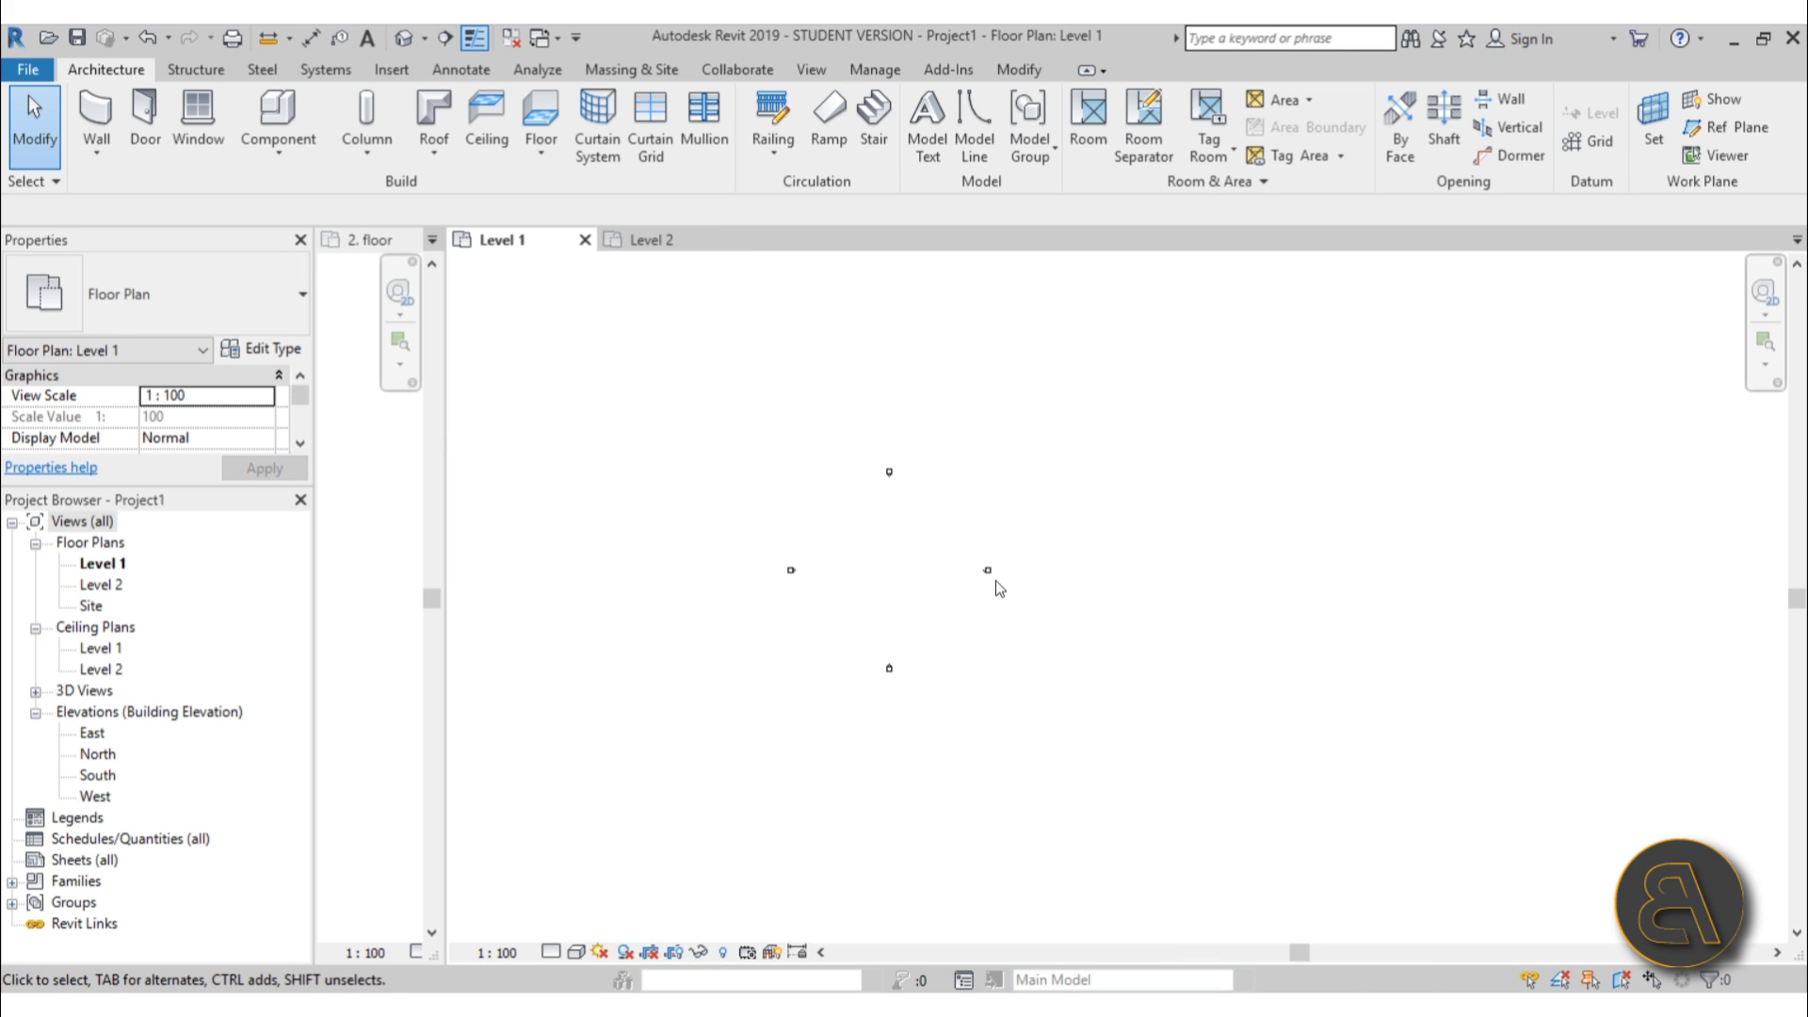
{"action": "scroll", "coordinate": [942, 565], "scroll_direction": "up", "scroll_amount": 4}
{"action": "left_click_drag", "start_coordinate": [445, 344], "coordinate": [916, 376]}
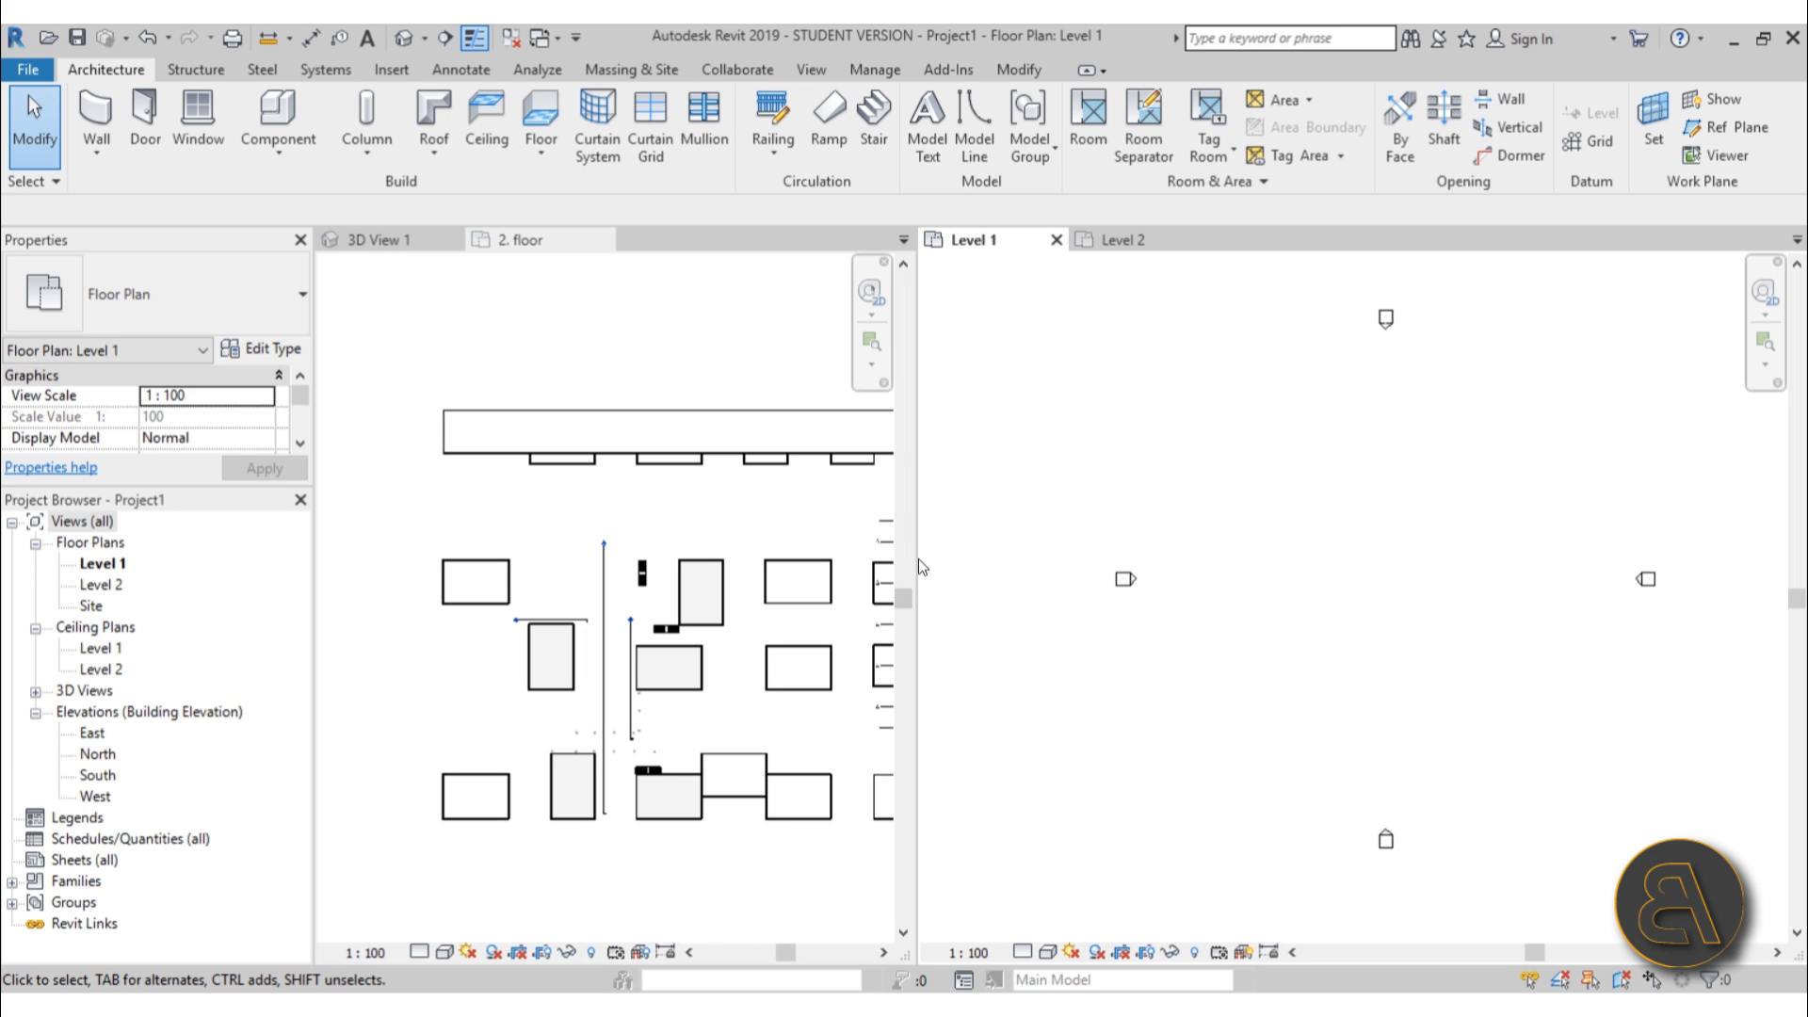
{"action": "left_click_drag", "start_coordinate": [912, 563], "coordinate": [450, 570]}
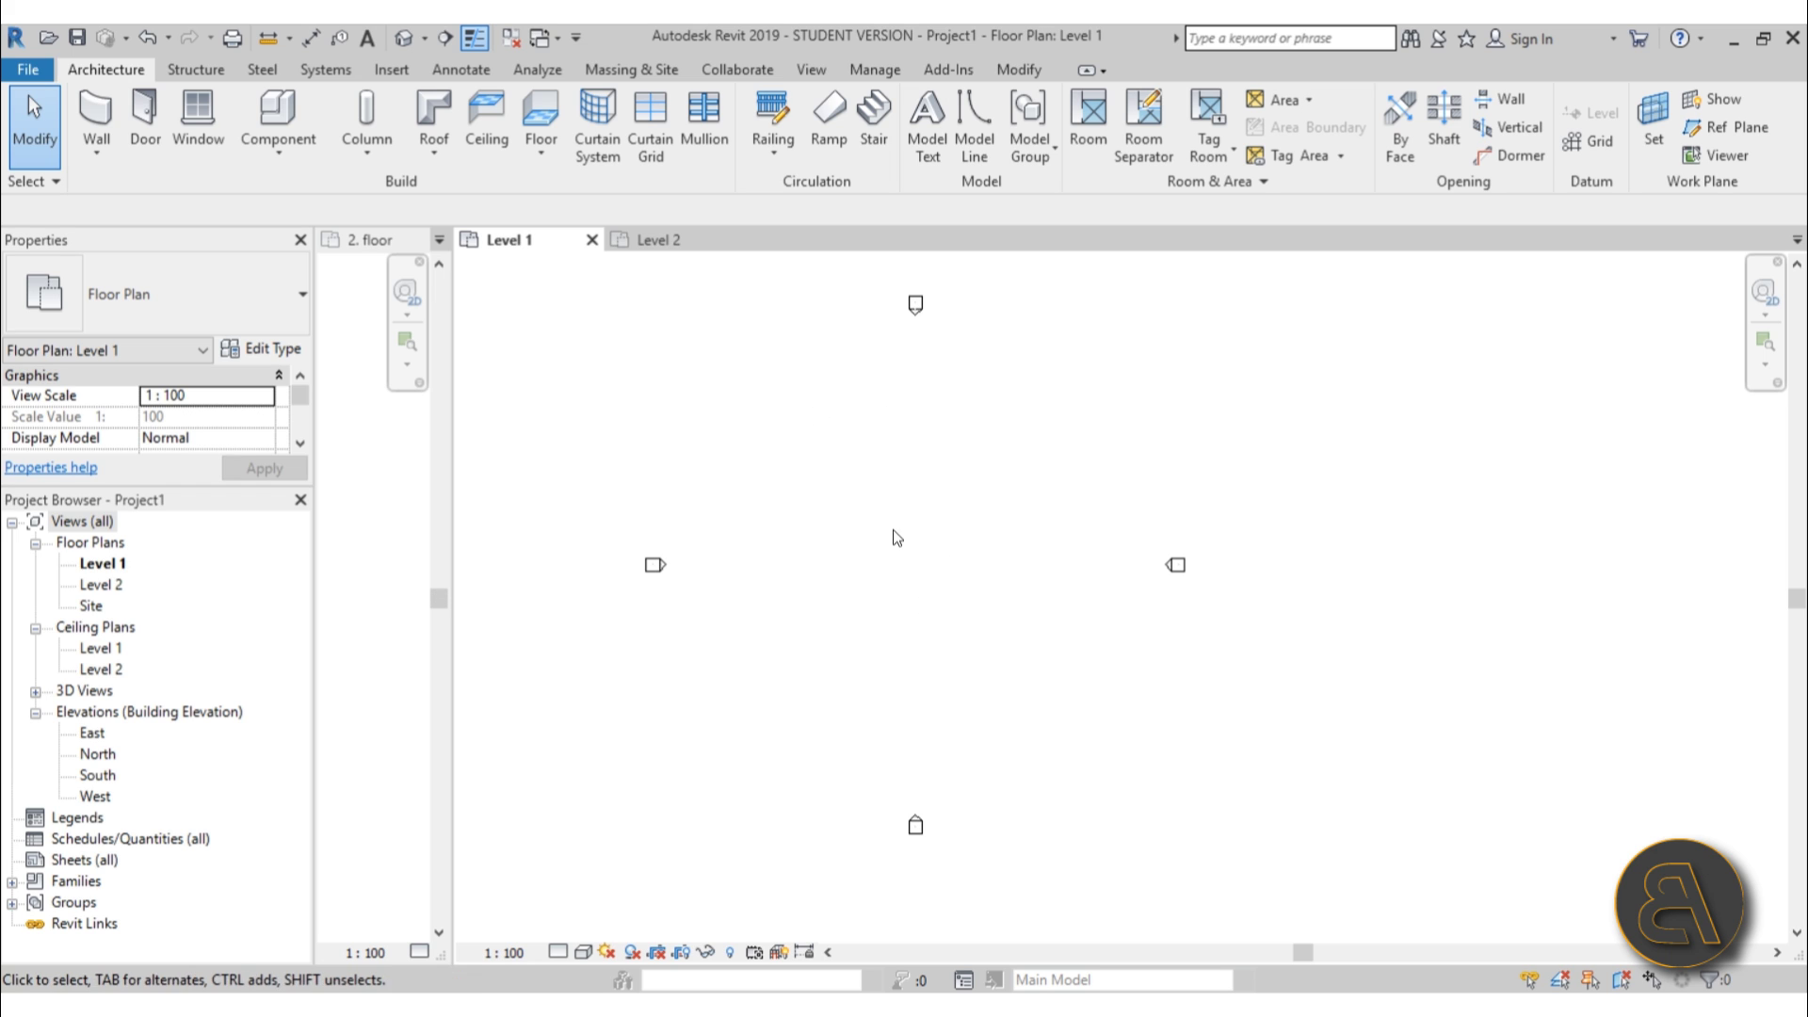
{"action": "double_click", "coordinate": [91, 782]}
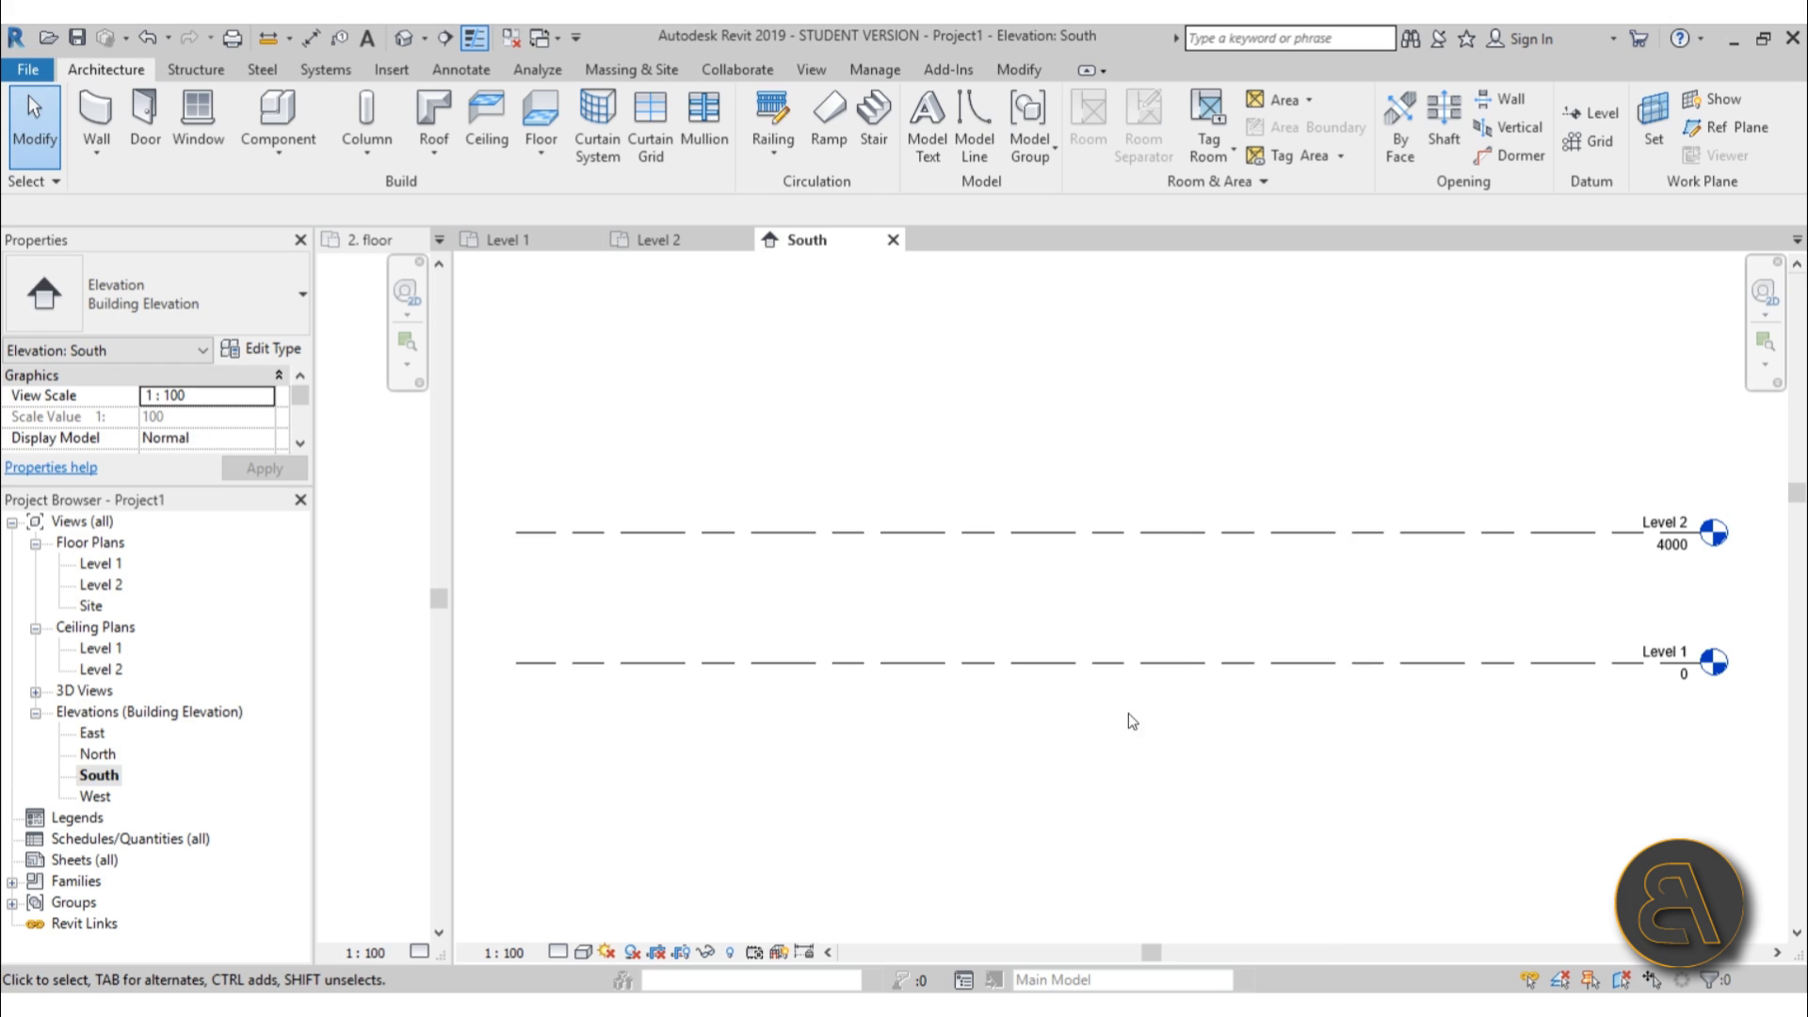
{"action": "left_click", "coordinate": [1660, 535]}
Change Level 2's elevation from 4000 to 3000.
{"action": "left_click", "coordinate": [1659, 535]}
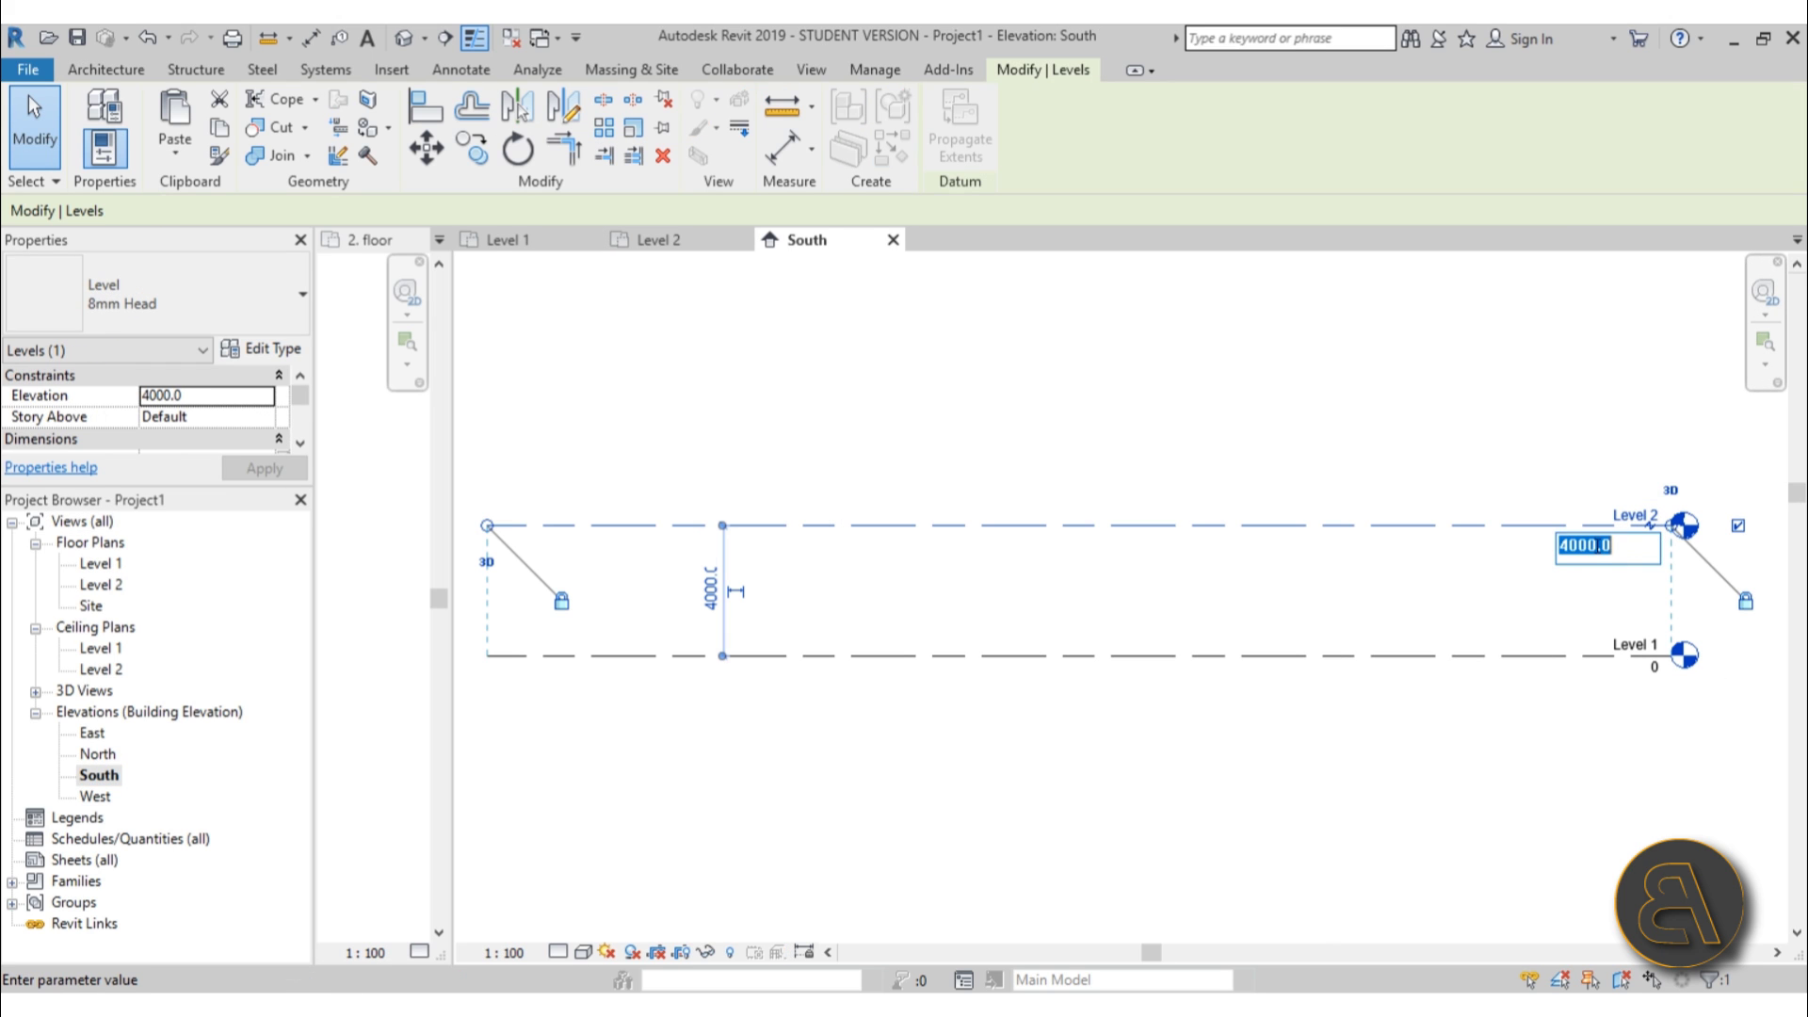
{"action": "left_click", "coordinate": [1568, 551]}
{"action": "type", "text": "3"}
{"action": "key", "text": "Return"}
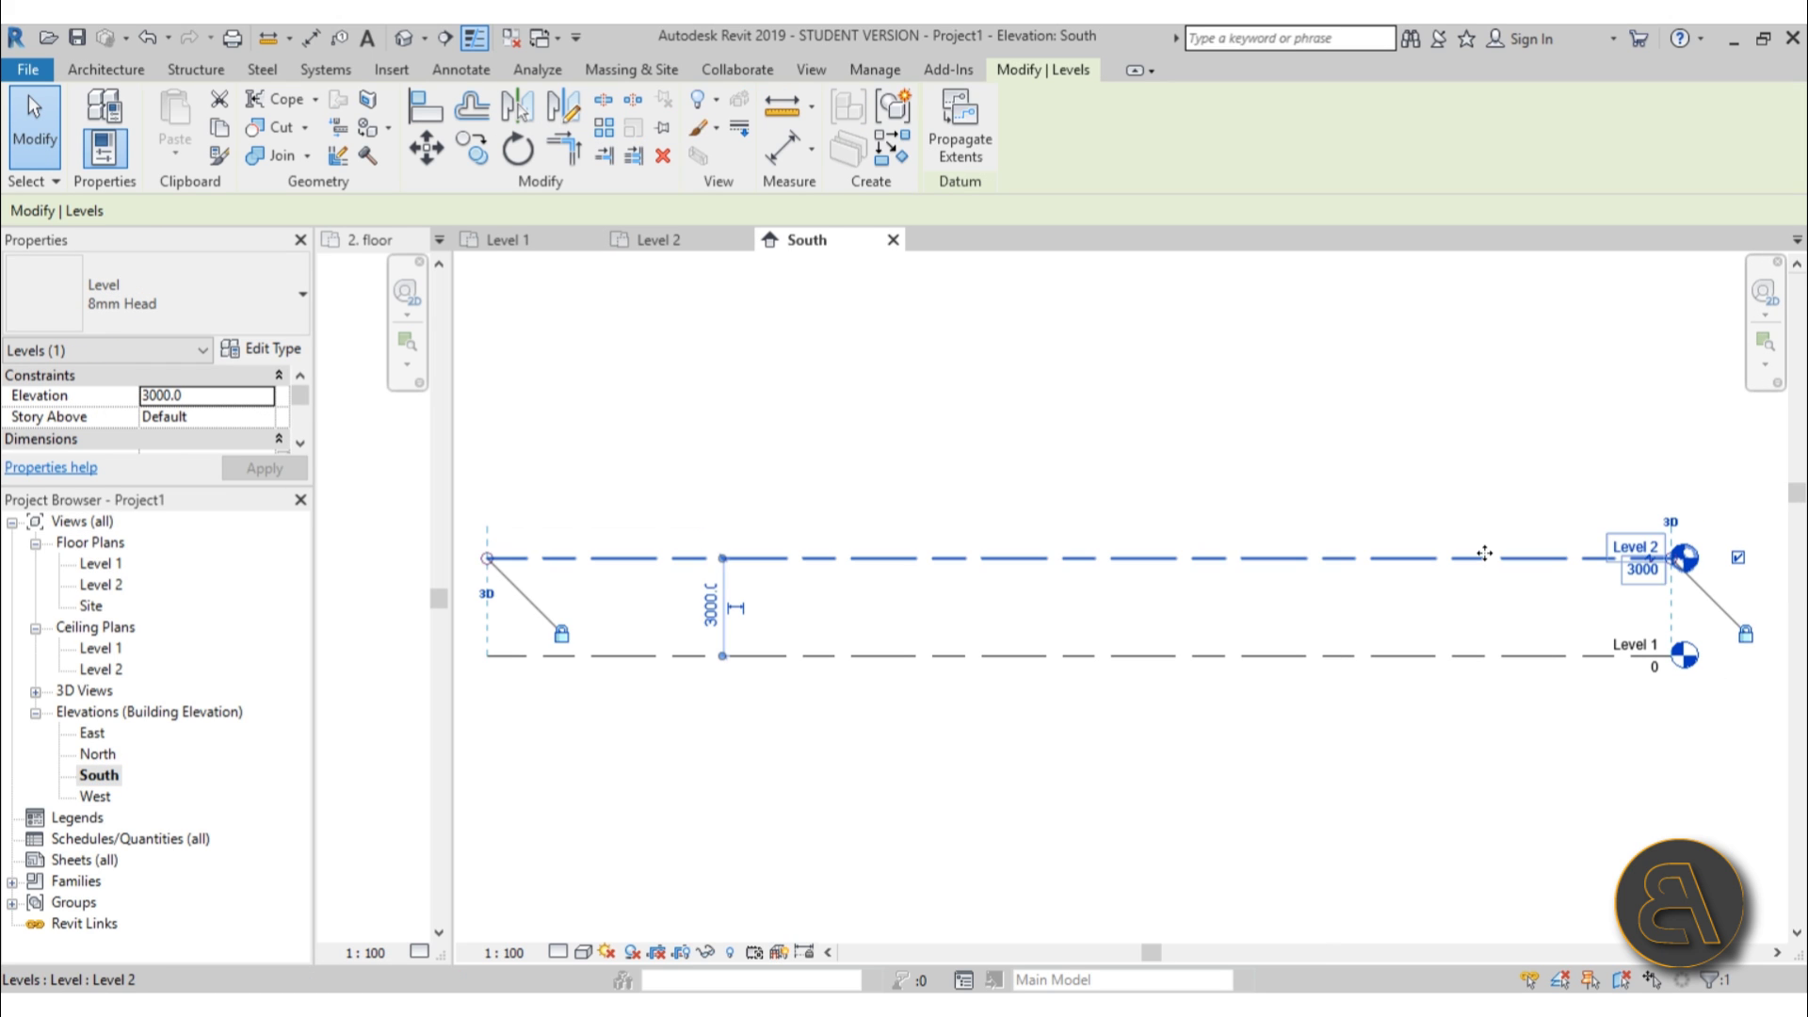
{"action": "left_click", "coordinate": [1213, 405]}
{"action": "scroll", "coordinate": [1183, 422], "scroll_direction": "down", "scroll_amount": 2}
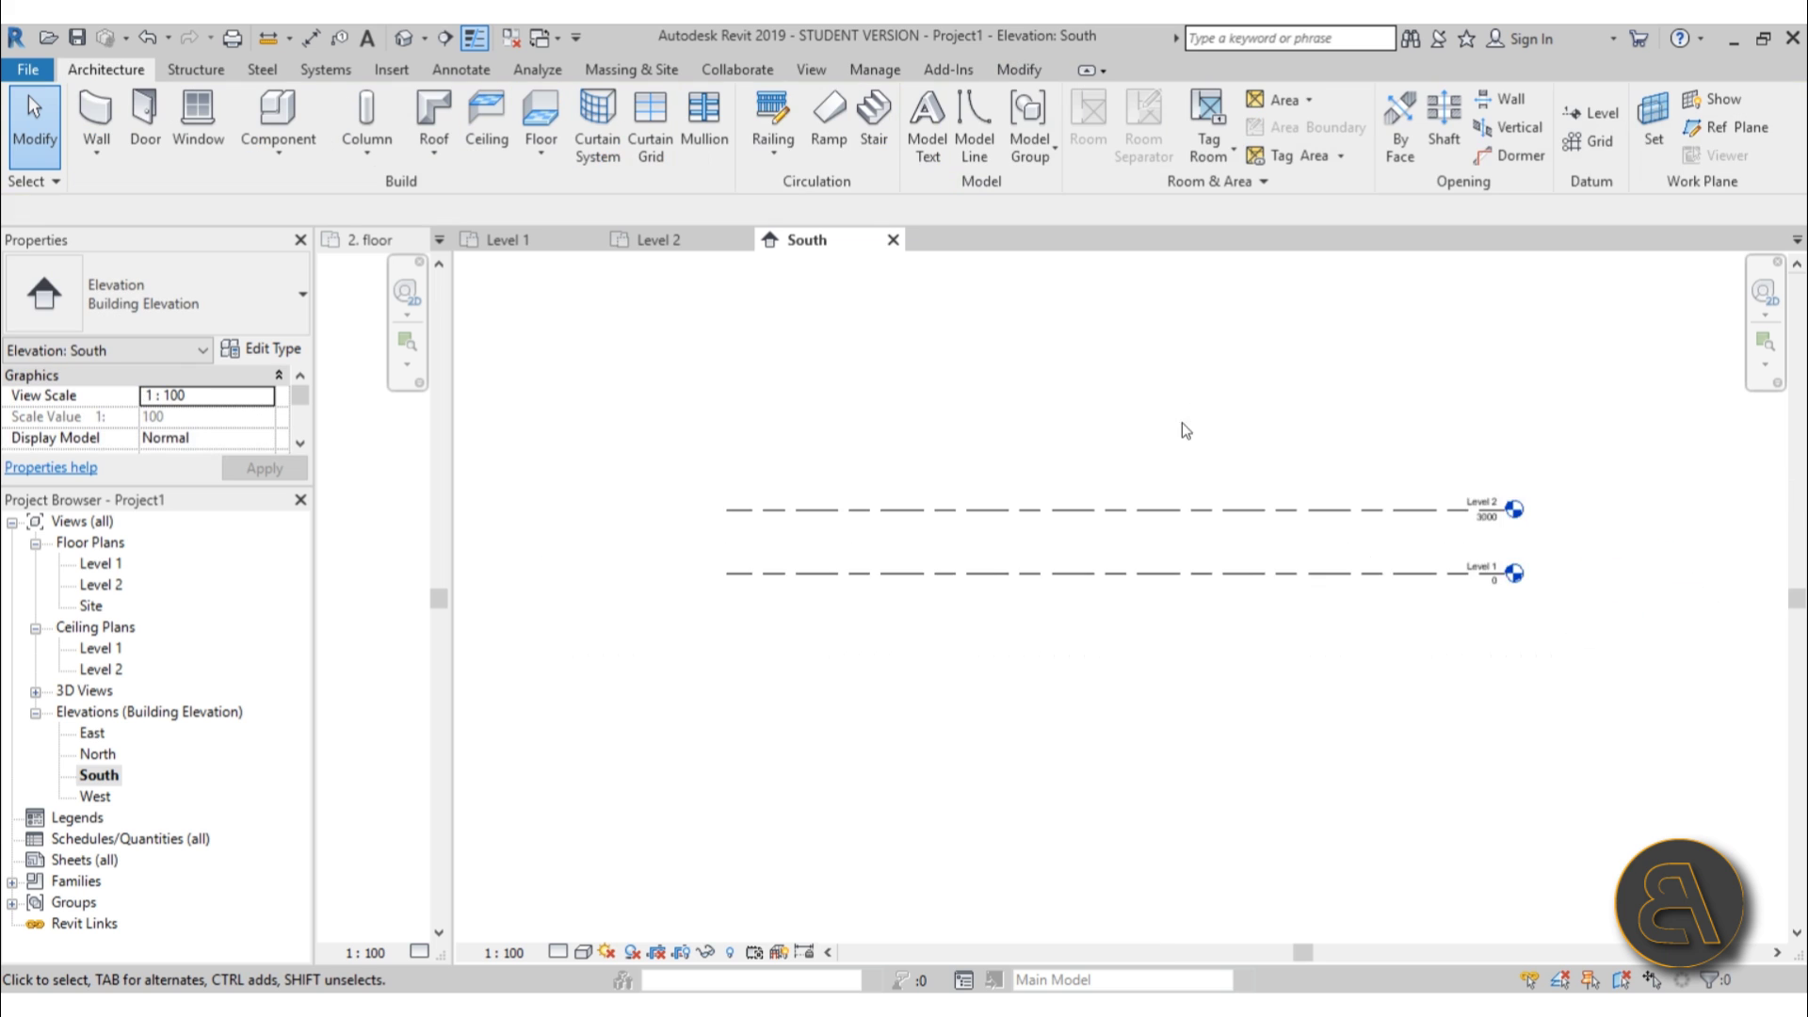
Add Levels 3 through 6 using Pick Lines with a 3000 offset above each level.
{"action": "left_click", "coordinate": [1592, 113]}
{"action": "left_click", "coordinate": [534, 210]}
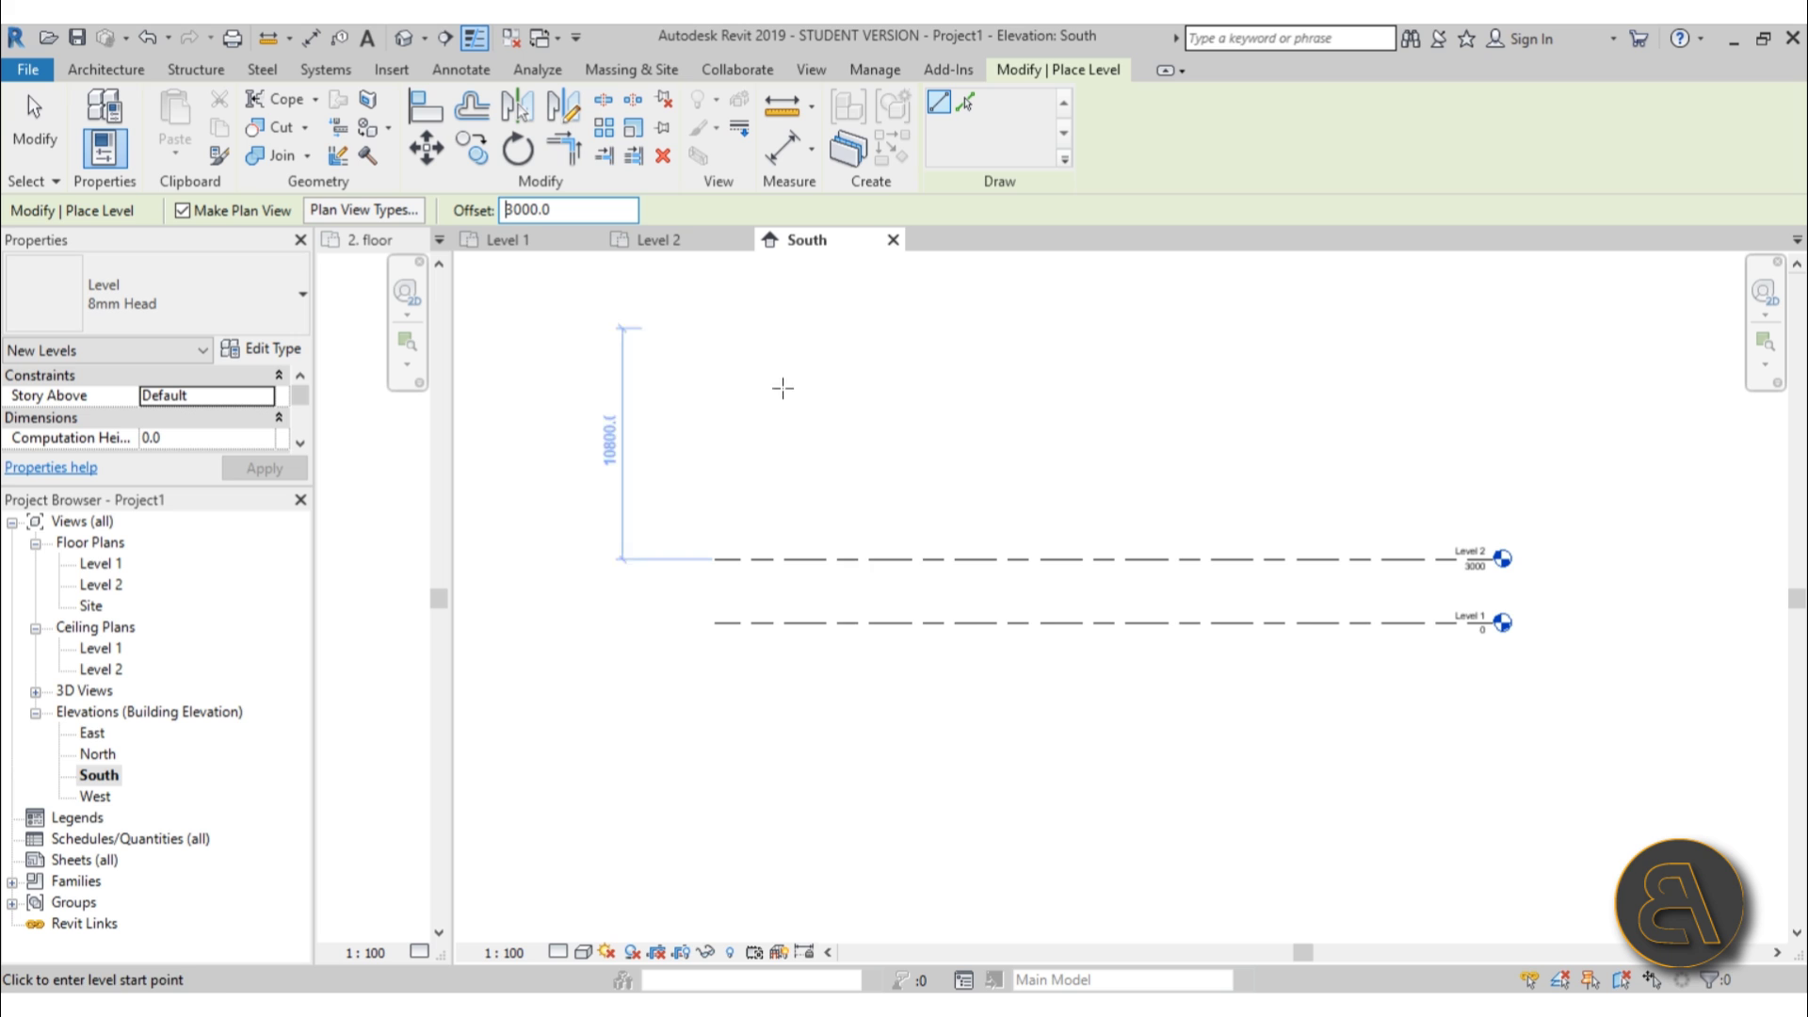
{"action": "left_click", "coordinate": [964, 103]}
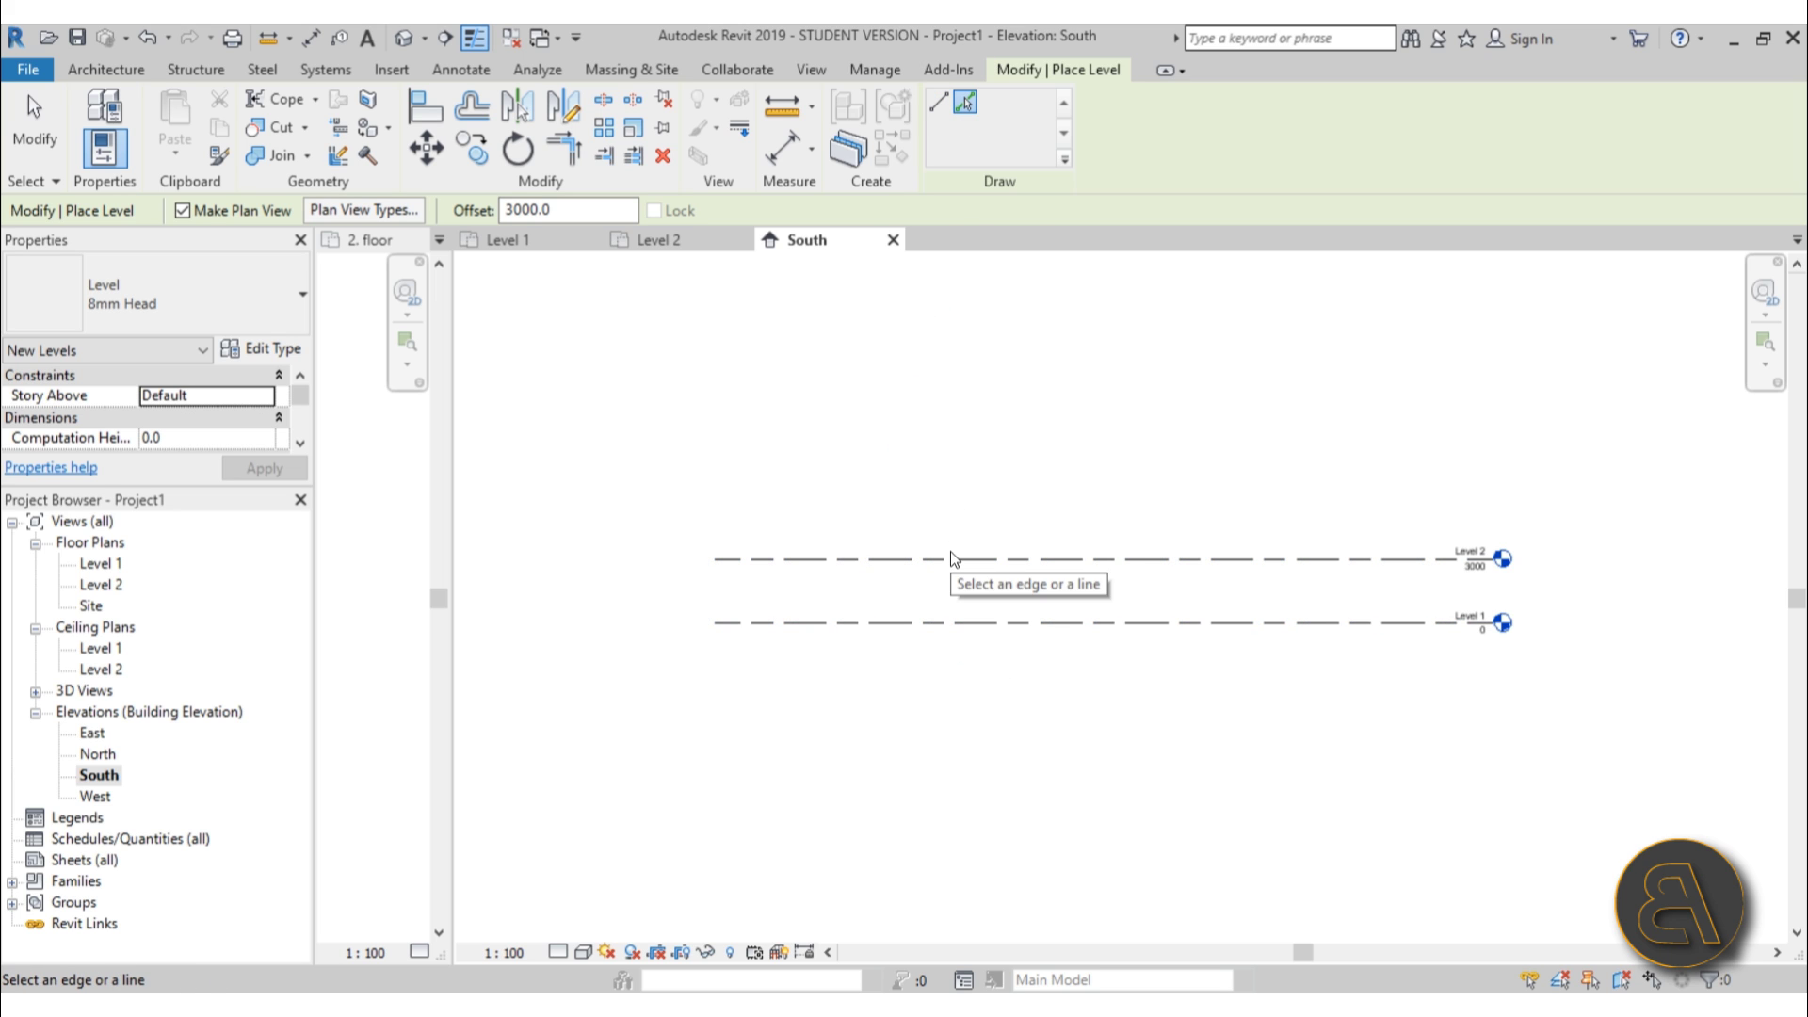
{"action": "left_click", "coordinate": [952, 558]}
{"action": "left_click", "coordinate": [952, 493]}
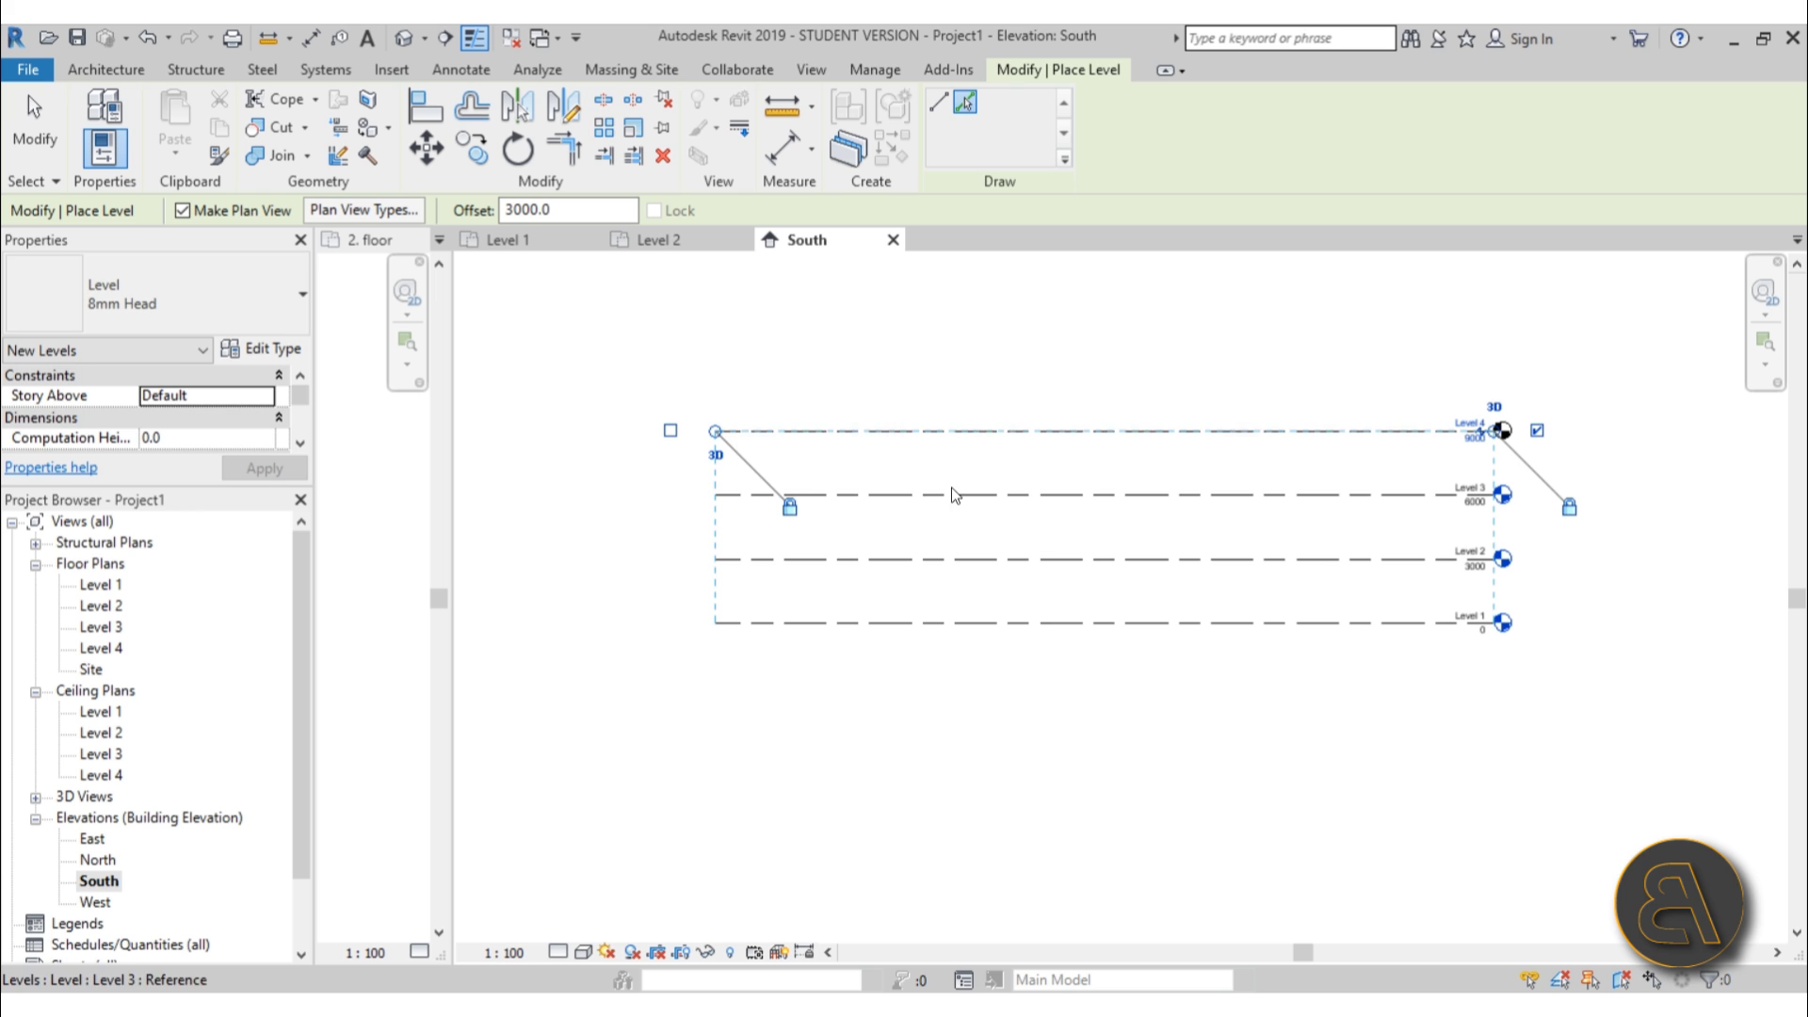
{"action": "left_click", "coordinate": [947, 430]}
{"action": "left_click", "coordinate": [946, 364]}
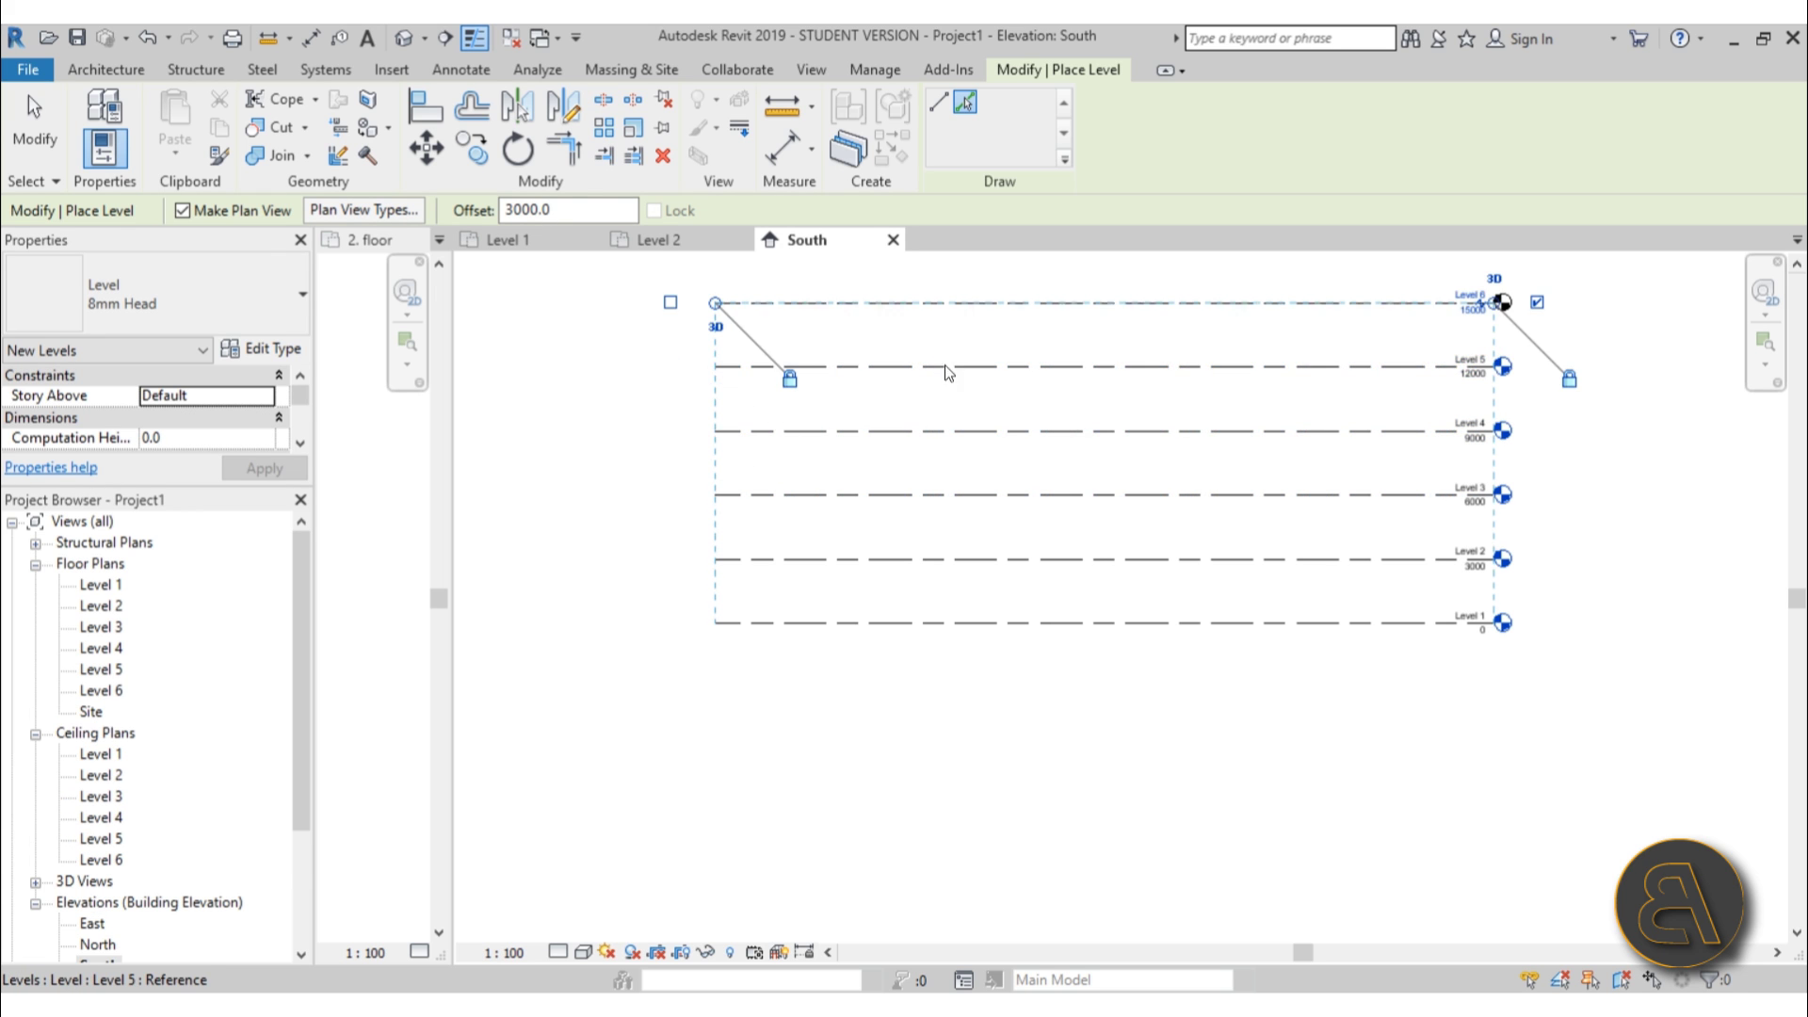
{"action": "scroll", "coordinate": [963, 526], "scroll_direction": "down", "scroll_amount": 3}
{"action": "key", "text": "Escape"}
{"action": "key", "text": "Escape"}
{"action": "scroll", "coordinate": [1037, 432], "scroll_direction": "up", "scroll_amount": 2}
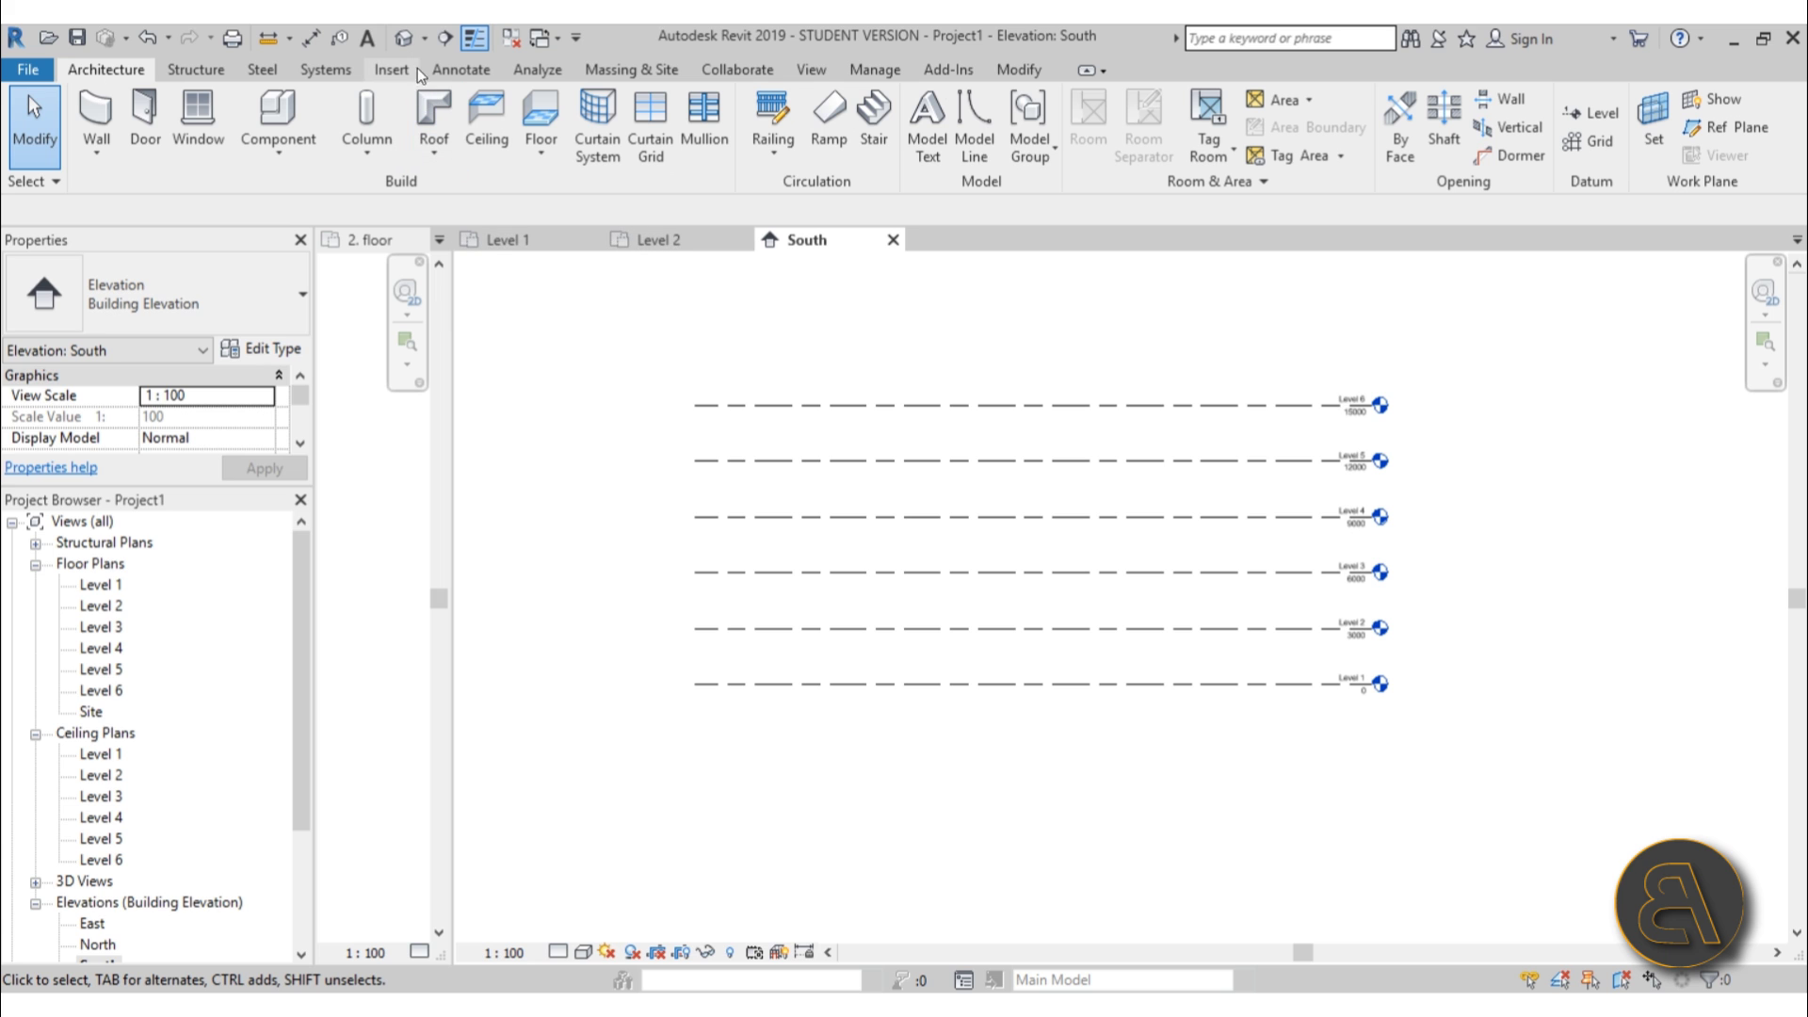
In the default 3D view, start an in-place mass named Mass 1.
{"action": "left_click", "coordinate": [403, 37]}
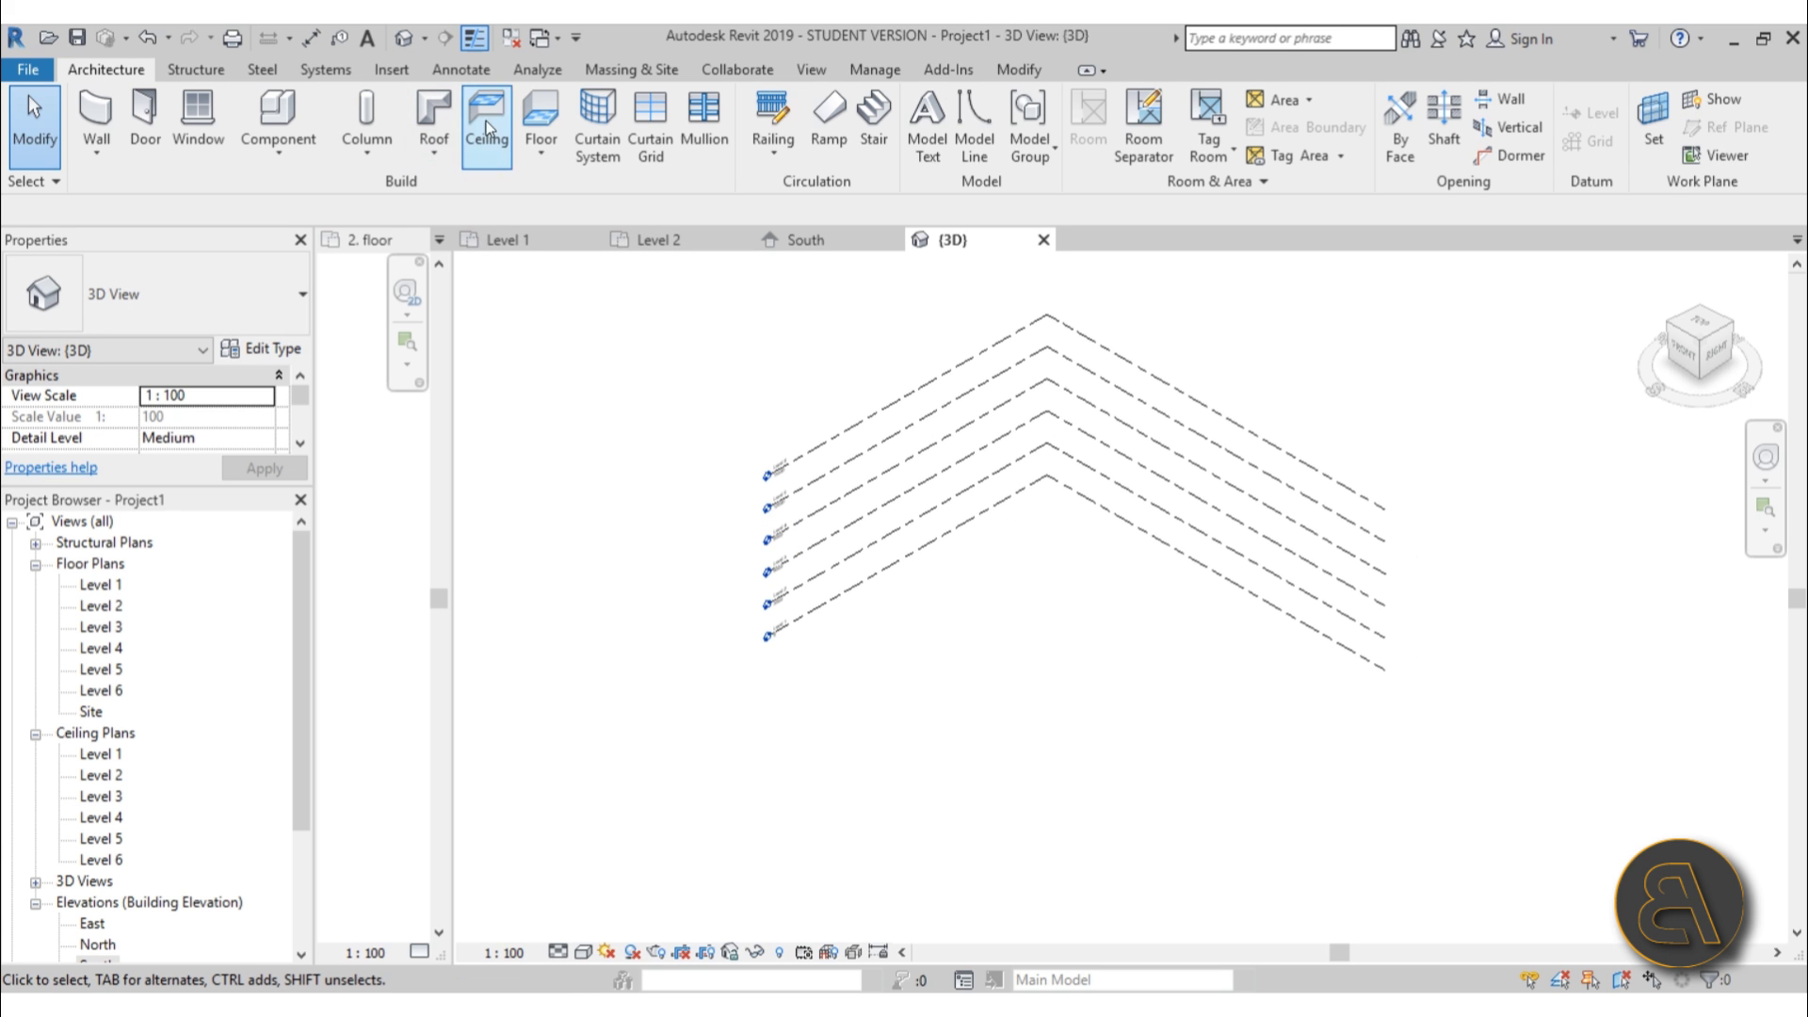
{"action": "left_click", "coordinate": [614, 72]}
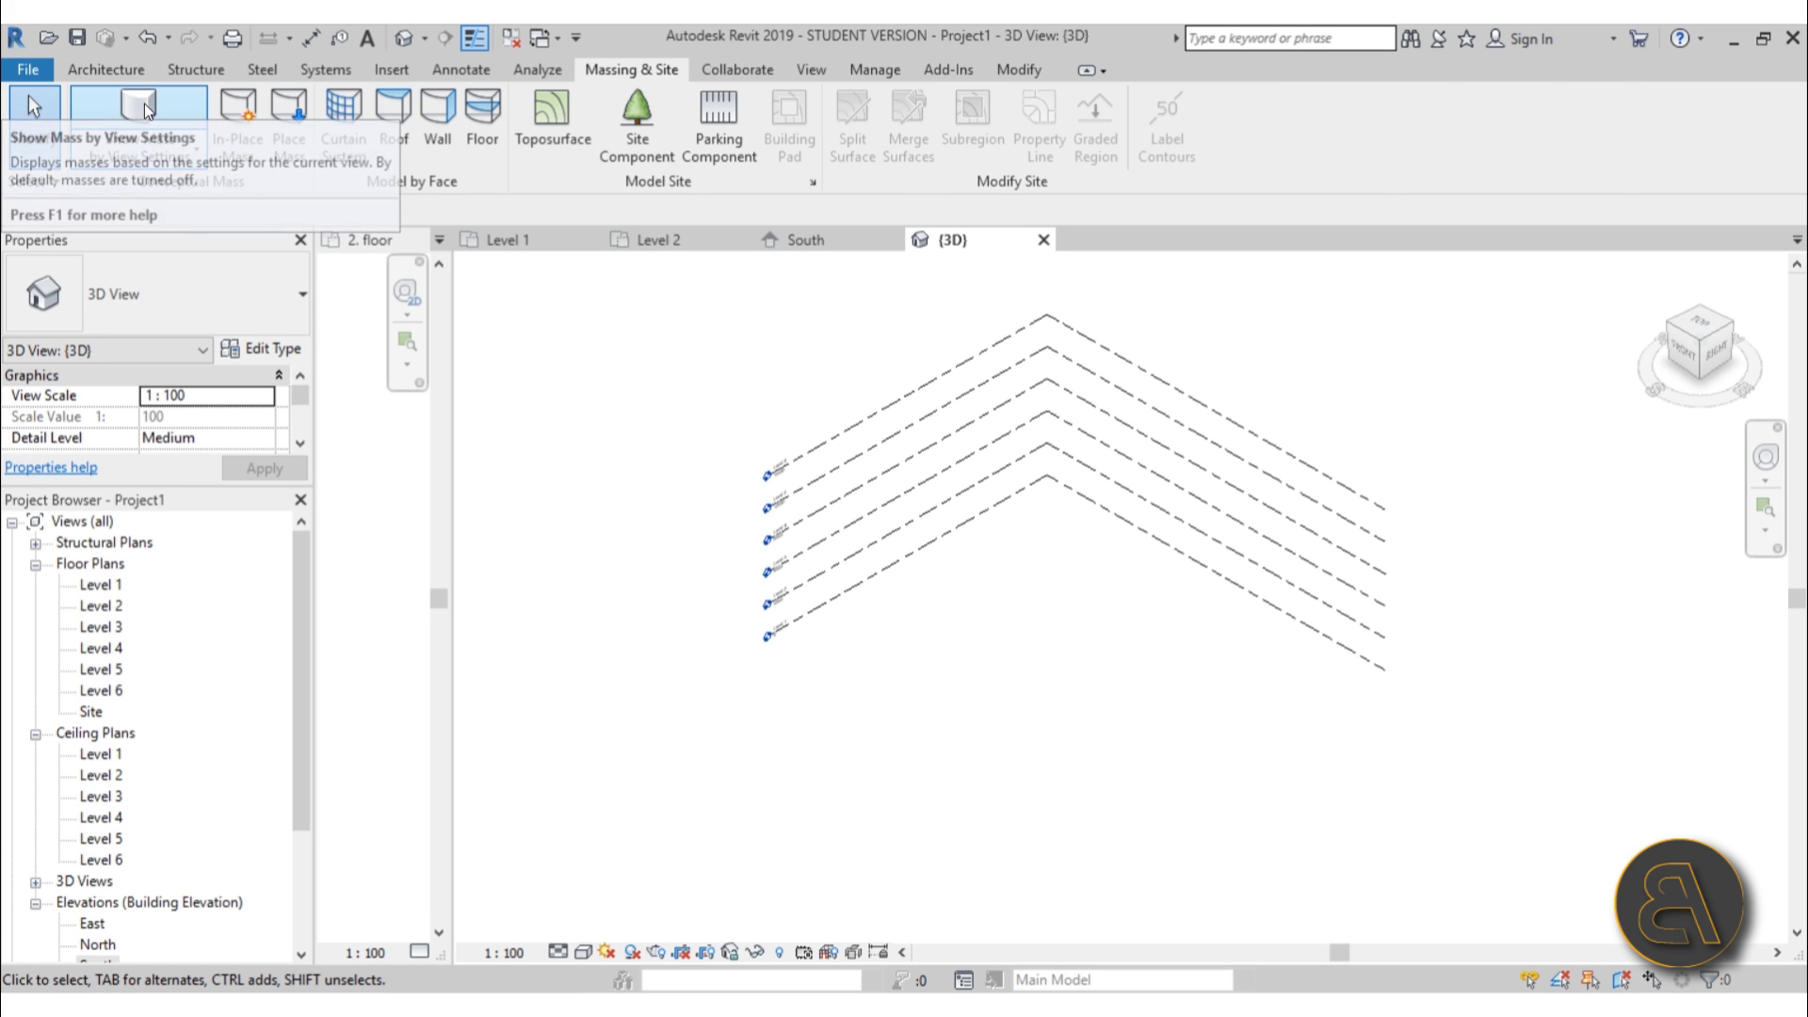
{"action": "left_click", "coordinate": [241, 129]}
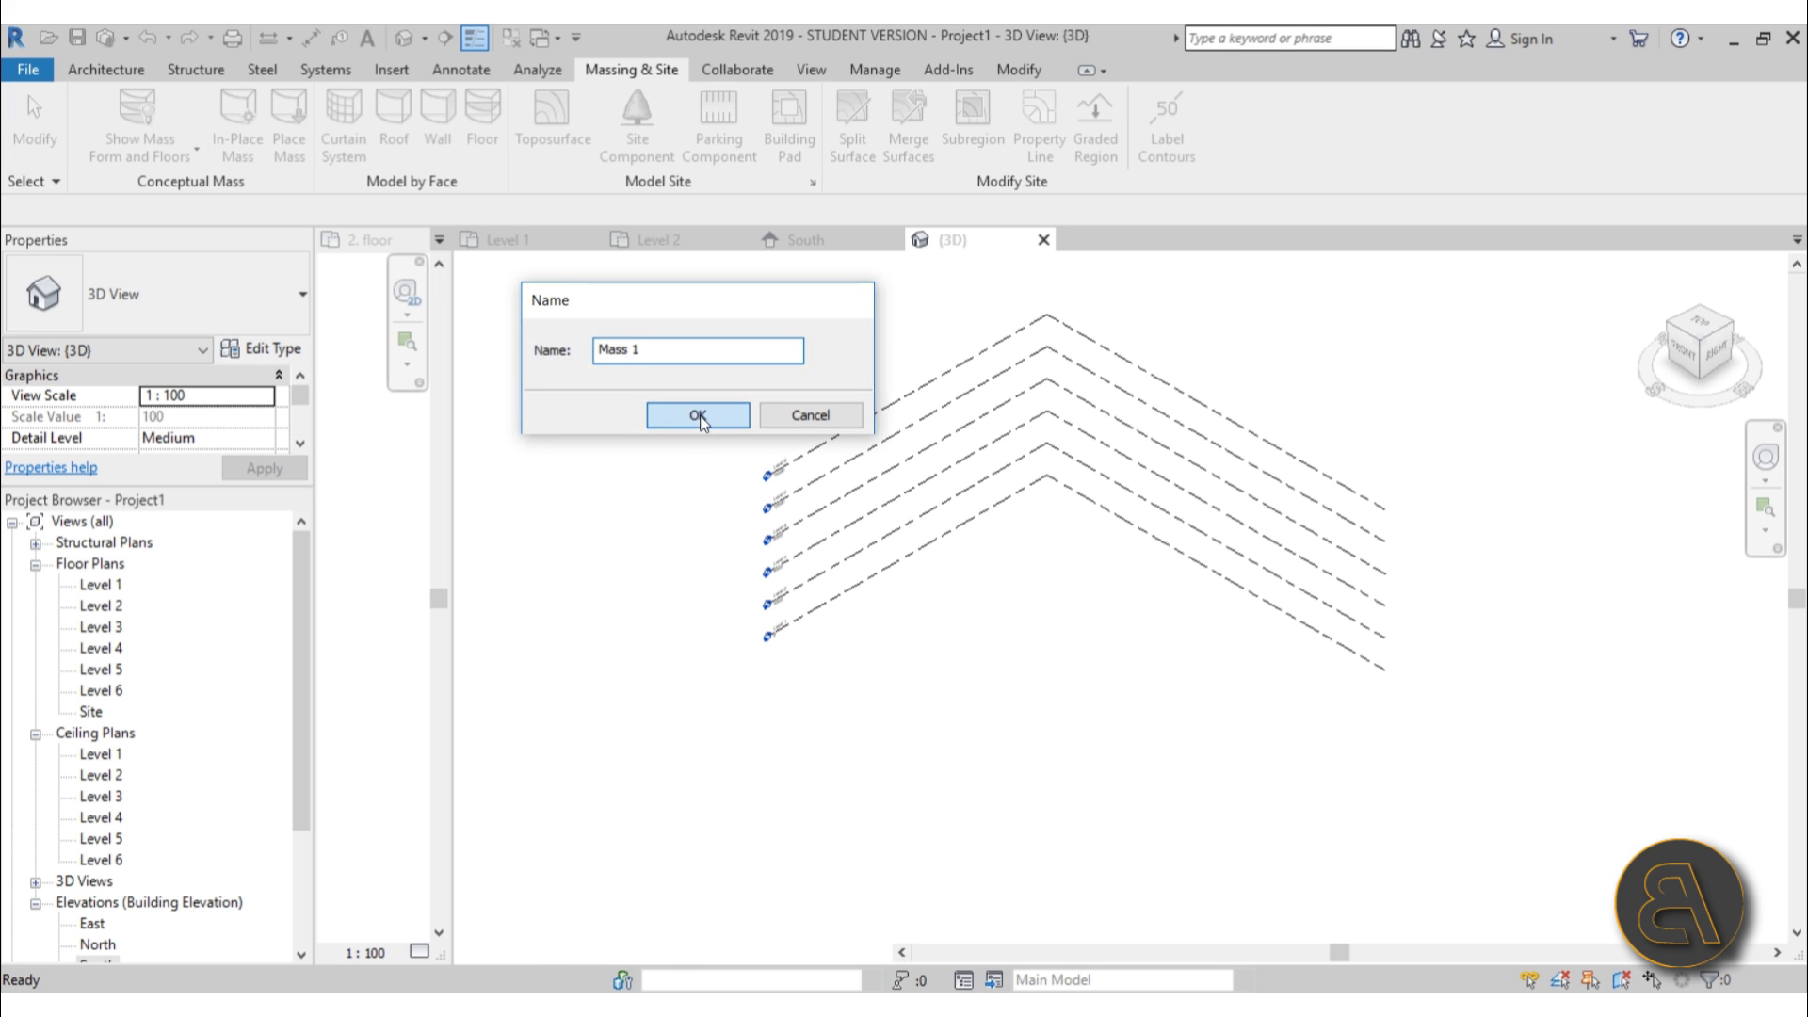
{"action": "left_click", "coordinate": [697, 417]}
Draw a rectangular footprint on Level 1, create a solid form and raise its top face.
{"action": "left_click", "coordinate": [305, 101]}
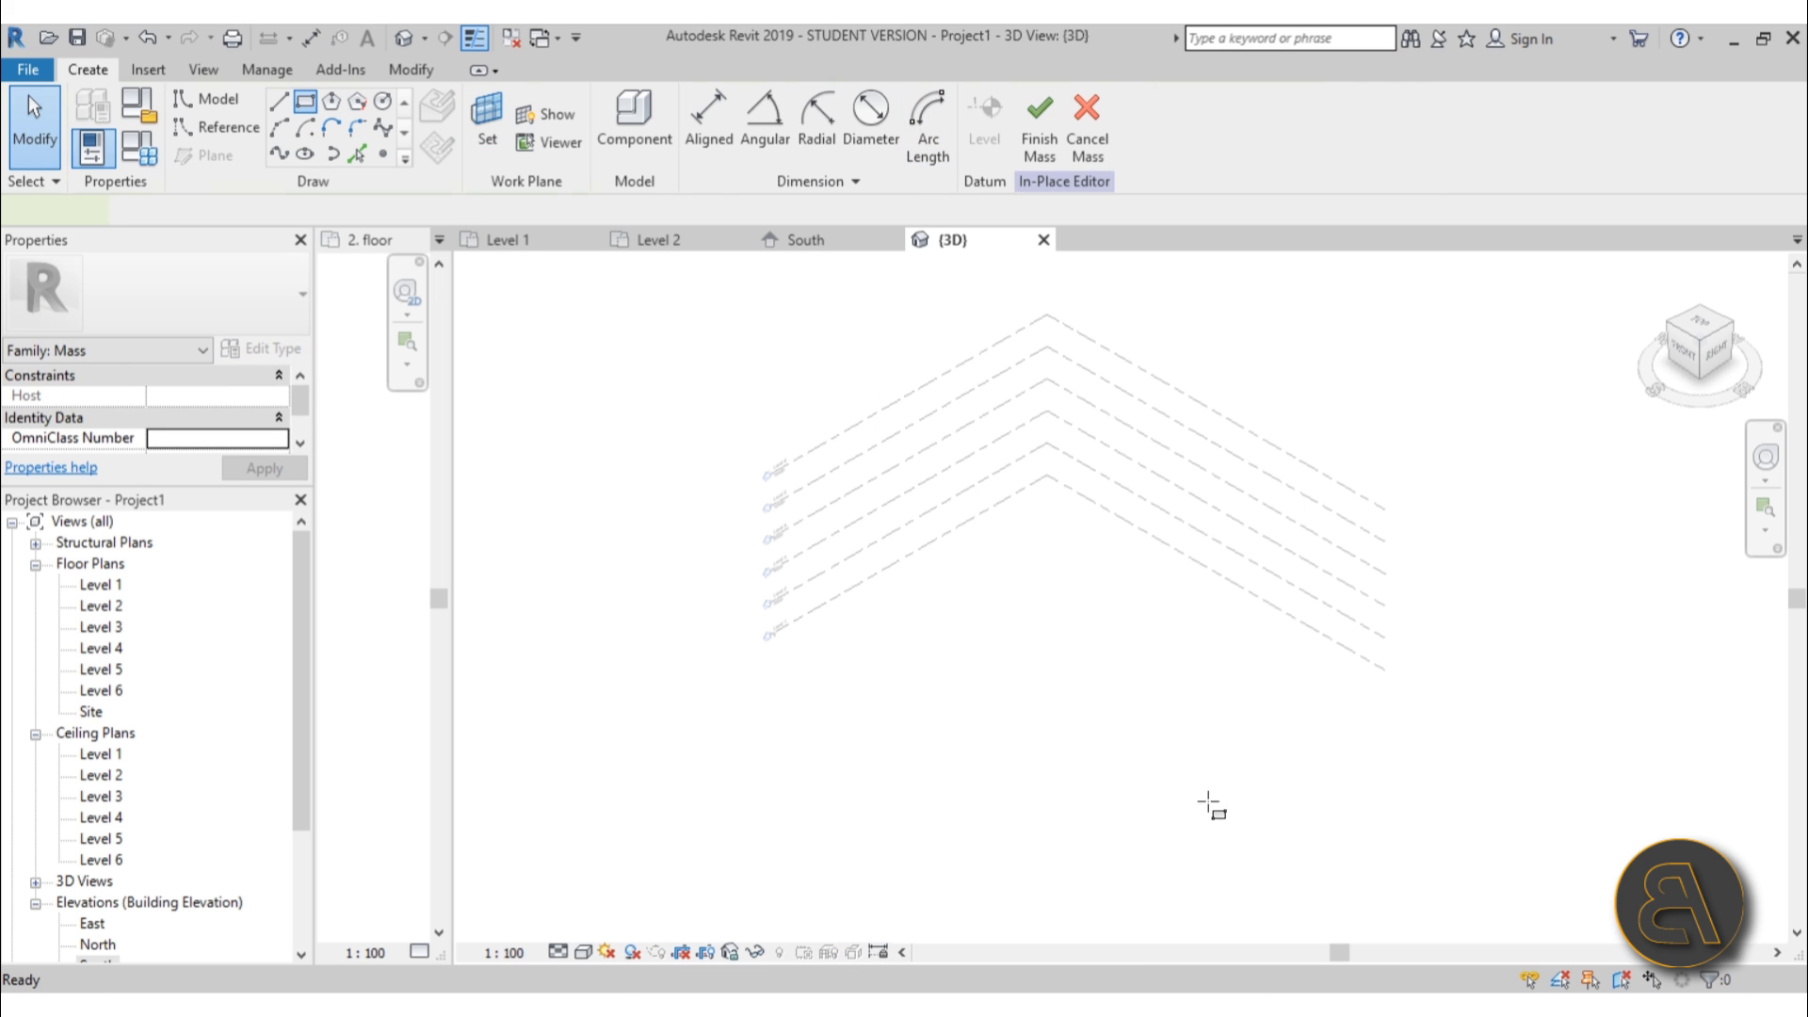
{"action": "left_click", "coordinate": [906, 644]}
{"action": "left_click", "coordinate": [1253, 633]}
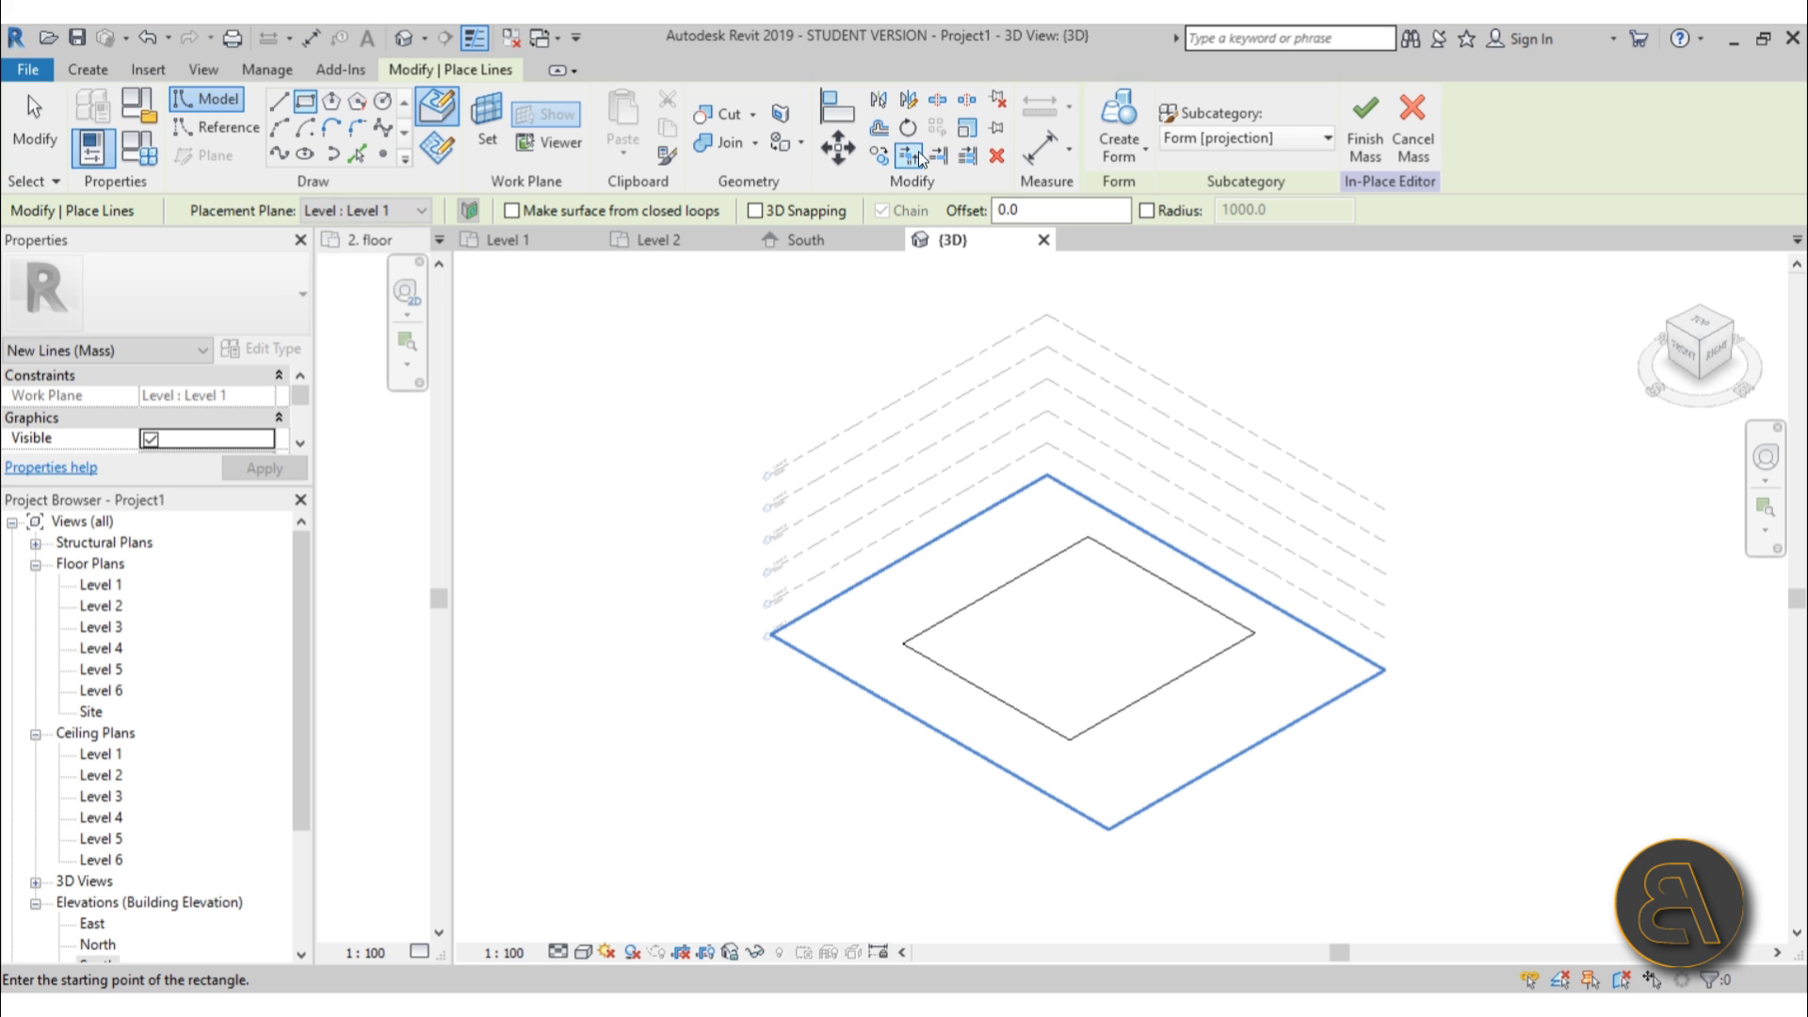
{"action": "left_click", "coordinate": [1121, 144]}
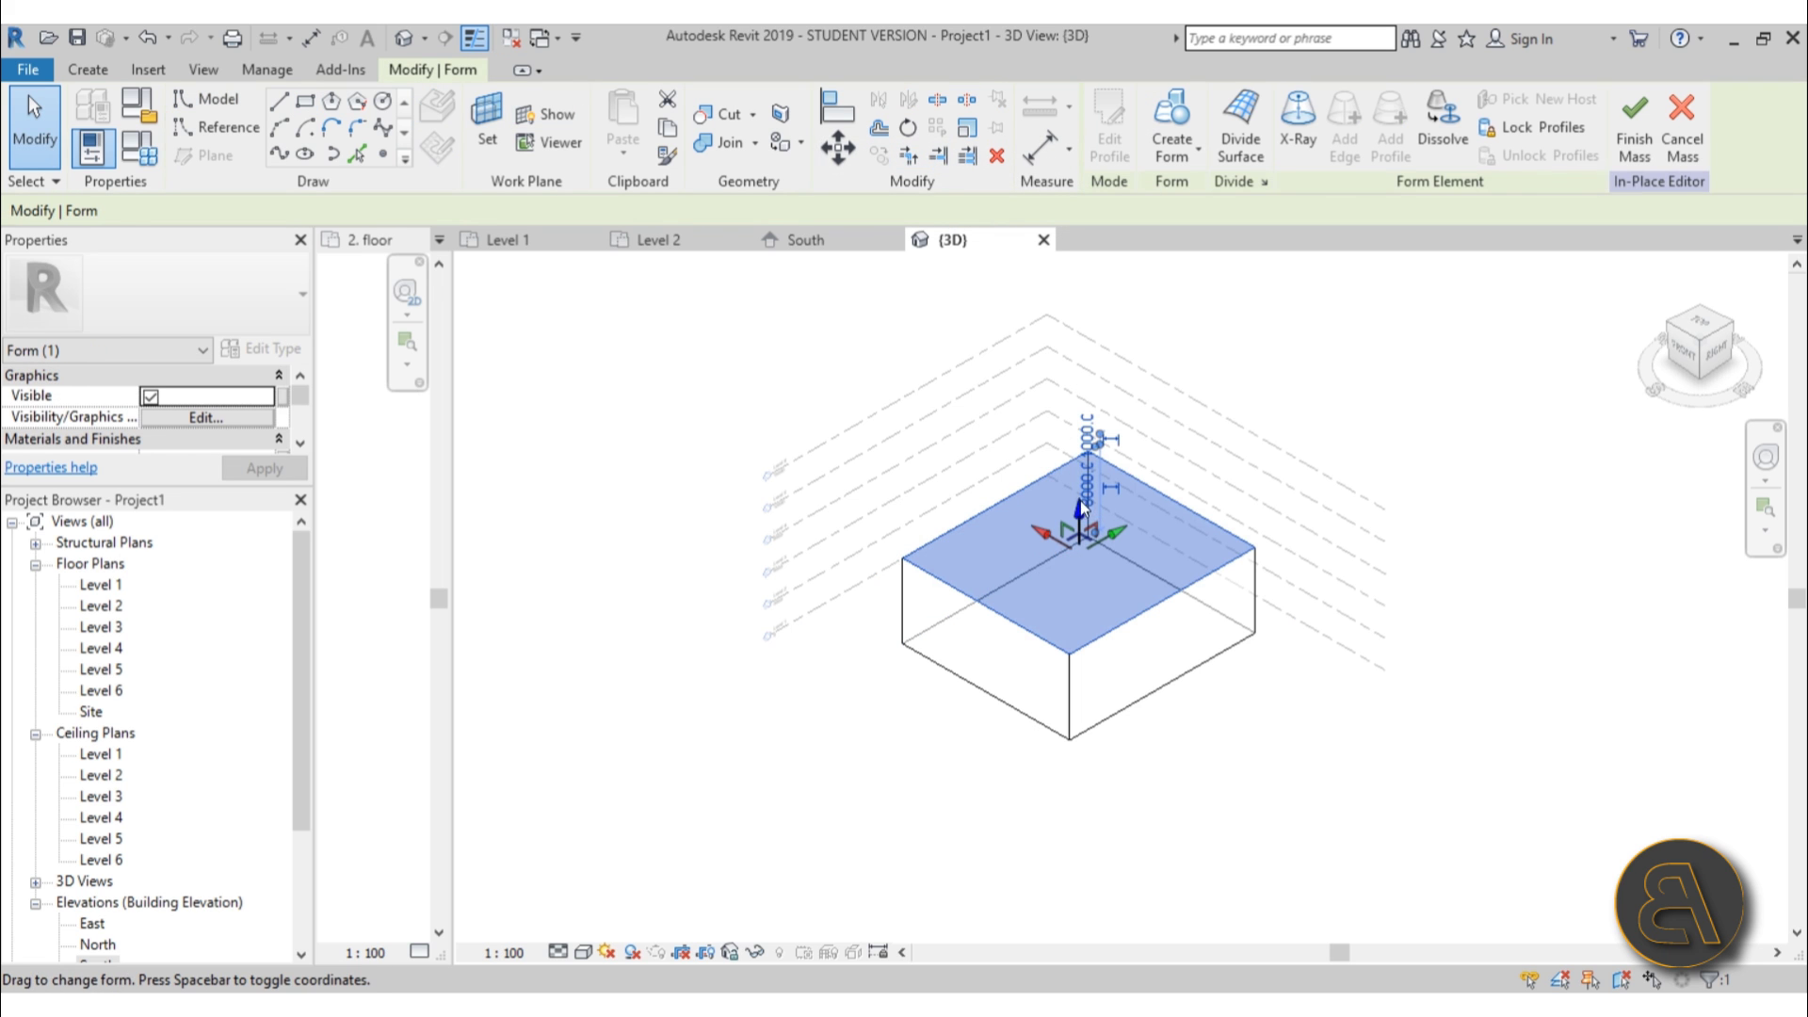
{"action": "left_click_drag", "start_coordinate": [1082, 497], "coordinate": [1085, 370]}
{"action": "mouse_move", "coordinate": [1085, 371]}
{"action": "middle_mouse_down", "text": "shift"}
{"action": "mouse_move", "coordinate": [1069, 391]}
{"action": "mouse_move", "coordinate": [1085, 370]}
{"action": "middle_mouse_up", "text": "shift"}
{"action": "left_click", "coordinate": [879, 476]}
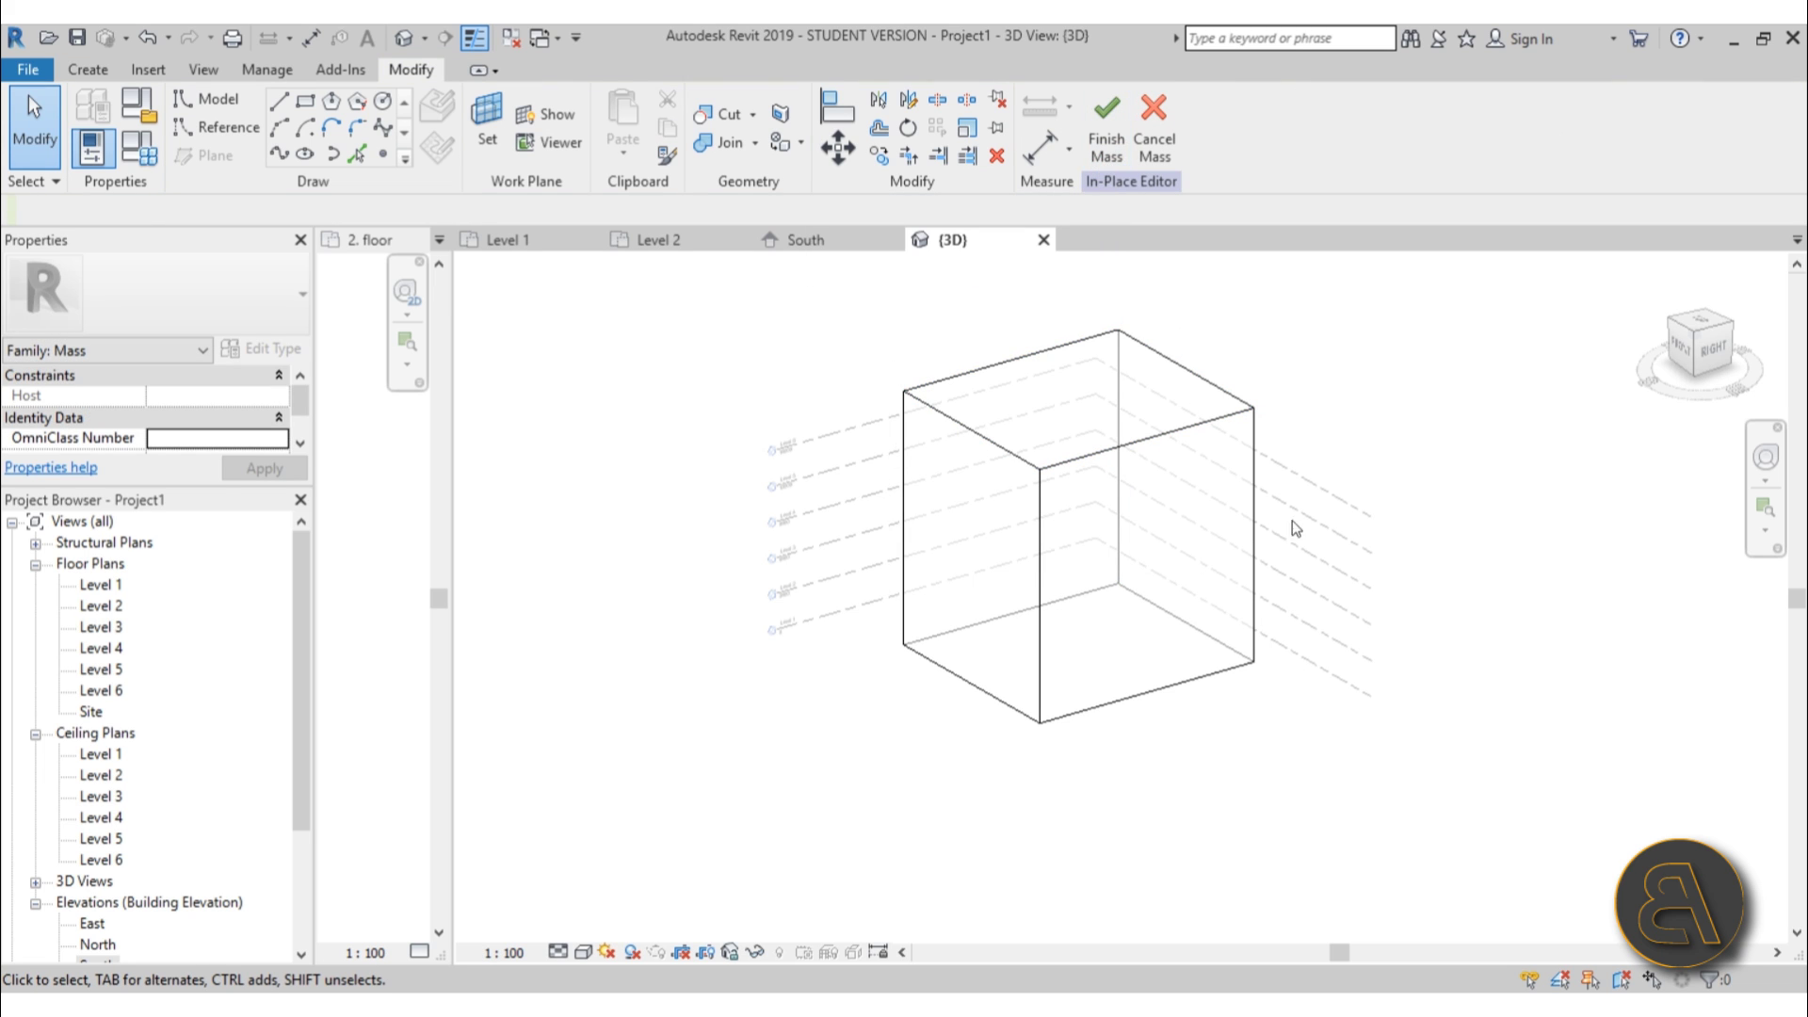
Finish the mass and add mass floors at Level 1 through Level 6.
{"action": "left_click", "coordinate": [1110, 151]}
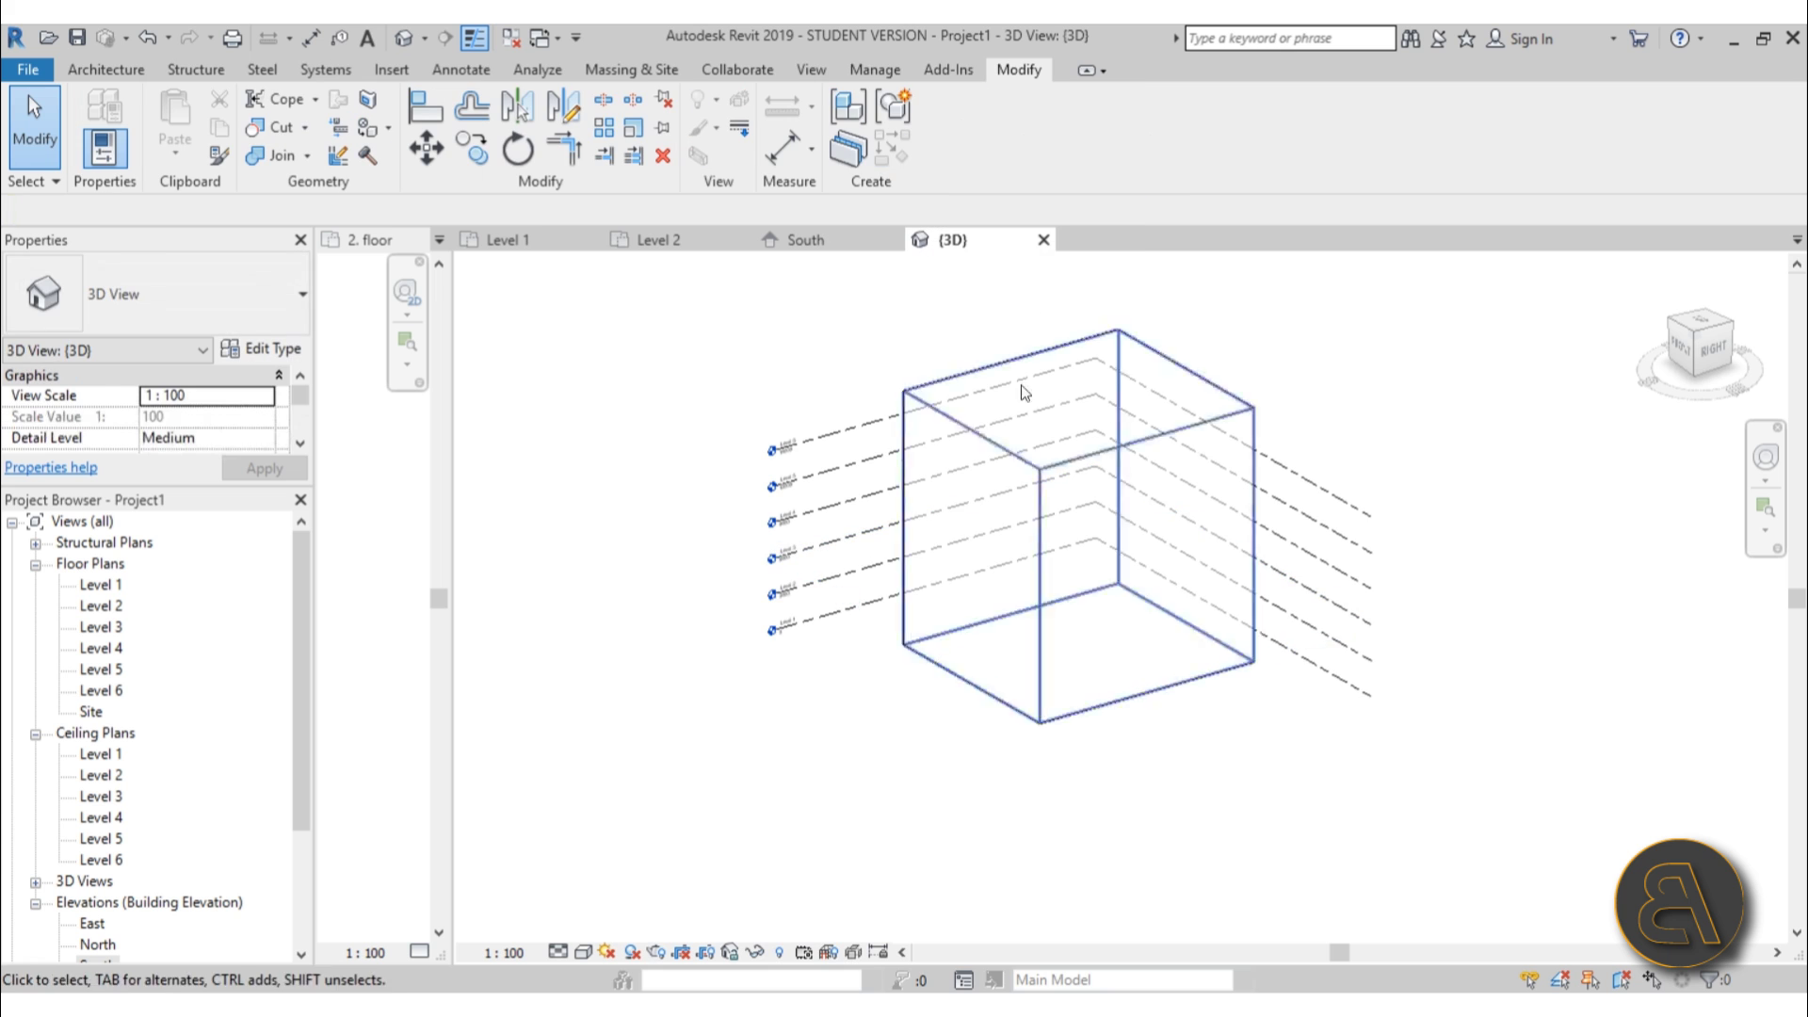
{"action": "middle_click_drag", "start_coordinate": [1090, 590], "coordinate": [1073, 699], "text": "shift"}
{"action": "left_click", "coordinate": [1074, 707]}
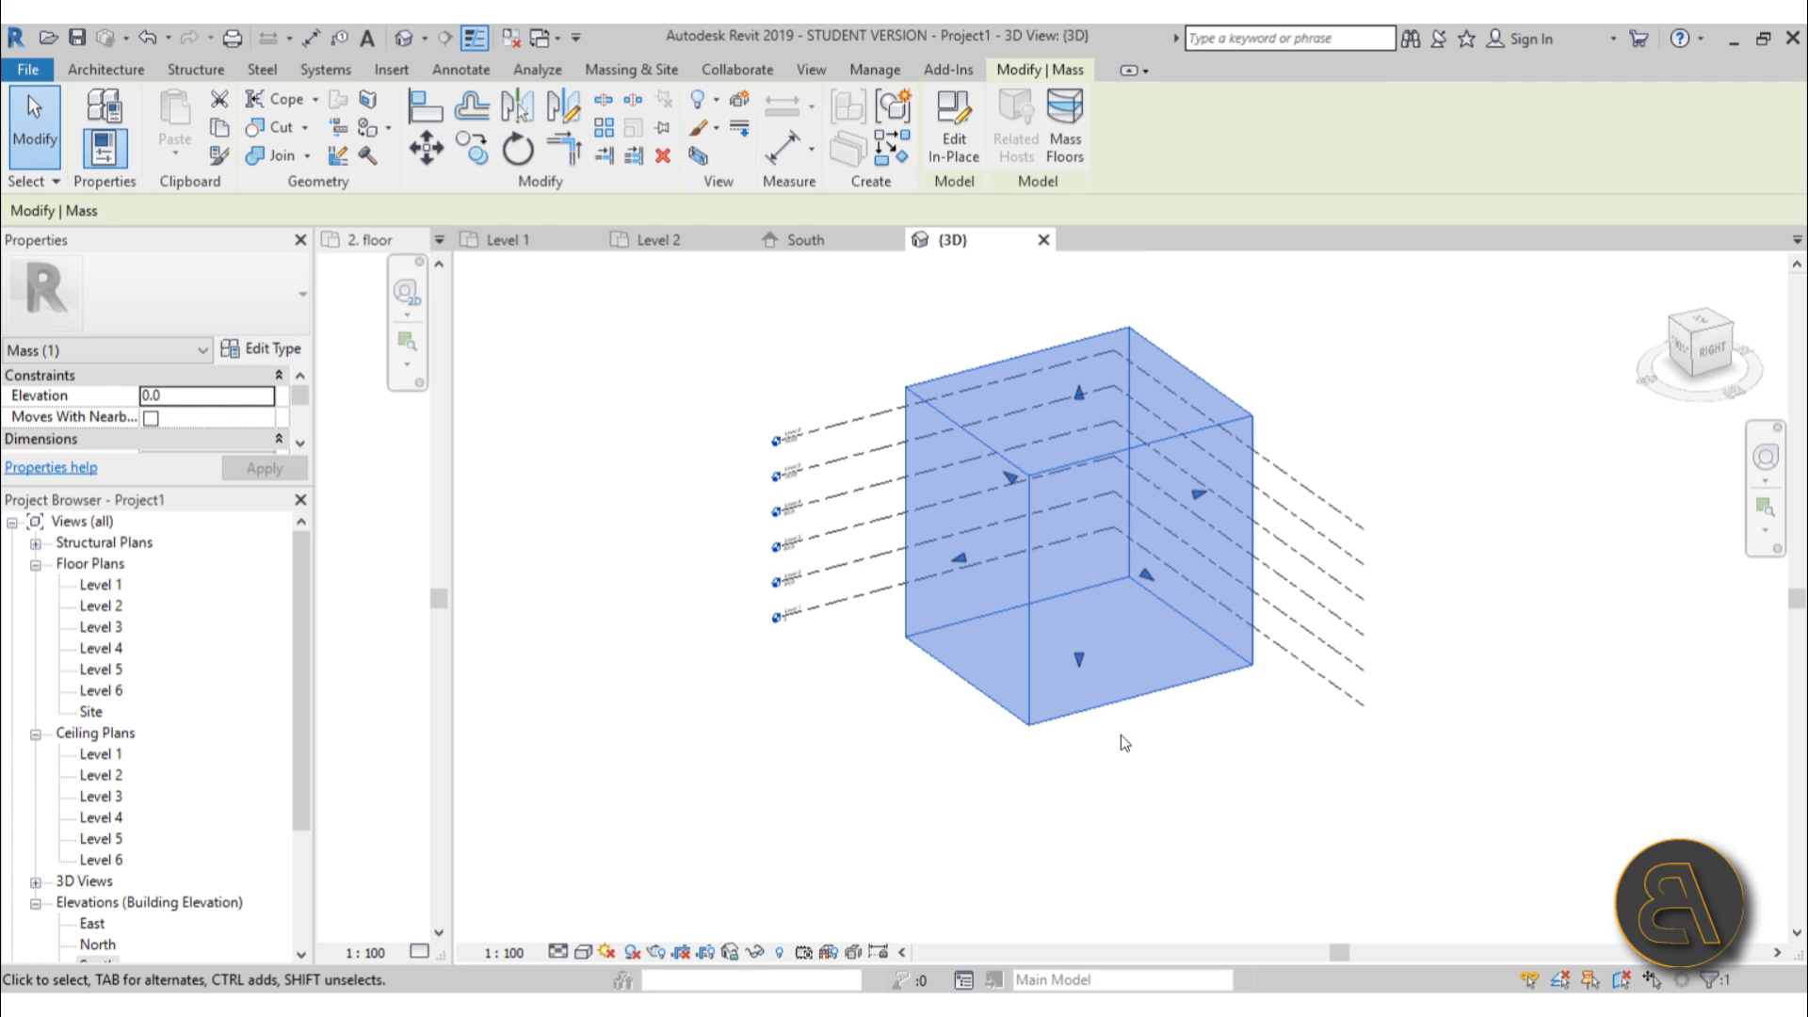
{"action": "left_click", "coordinate": [1065, 160]}
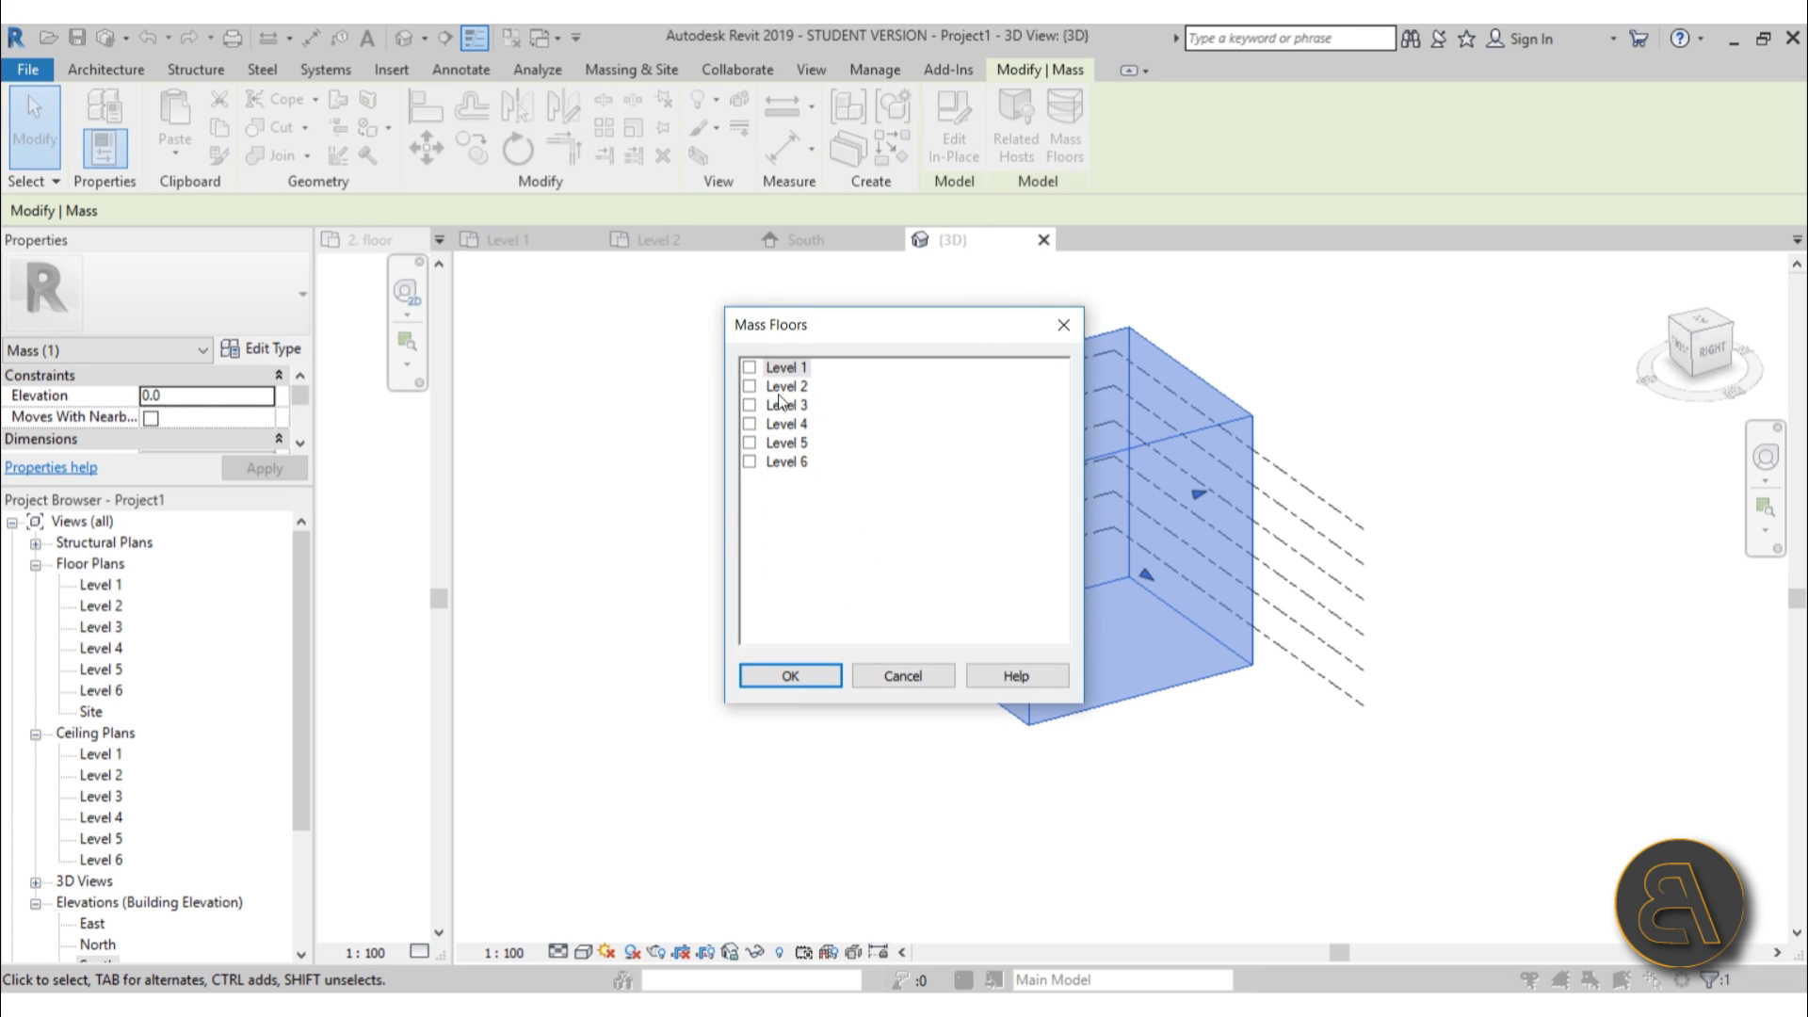
{"action": "left_click_drag", "start_coordinate": [776, 370], "coordinate": [795, 456]}
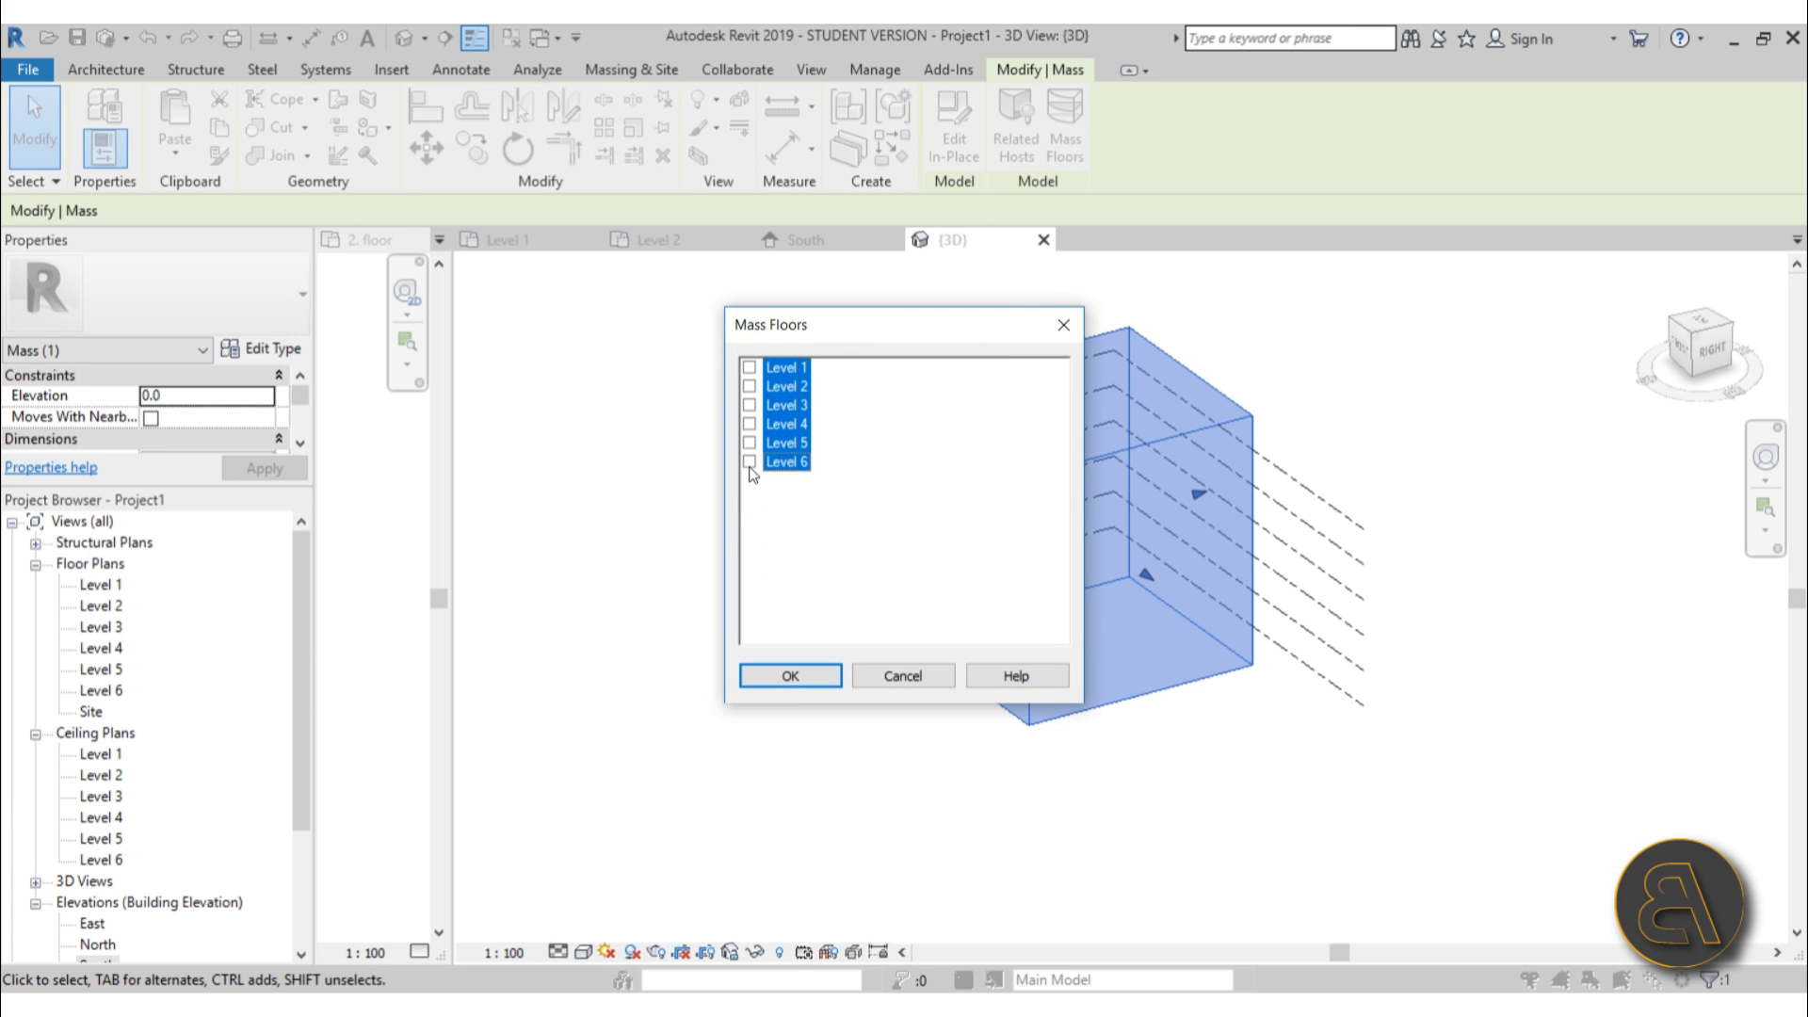
{"action": "left_click", "coordinate": [791, 676]}
{"action": "left_click", "coordinate": [1163, 825]}
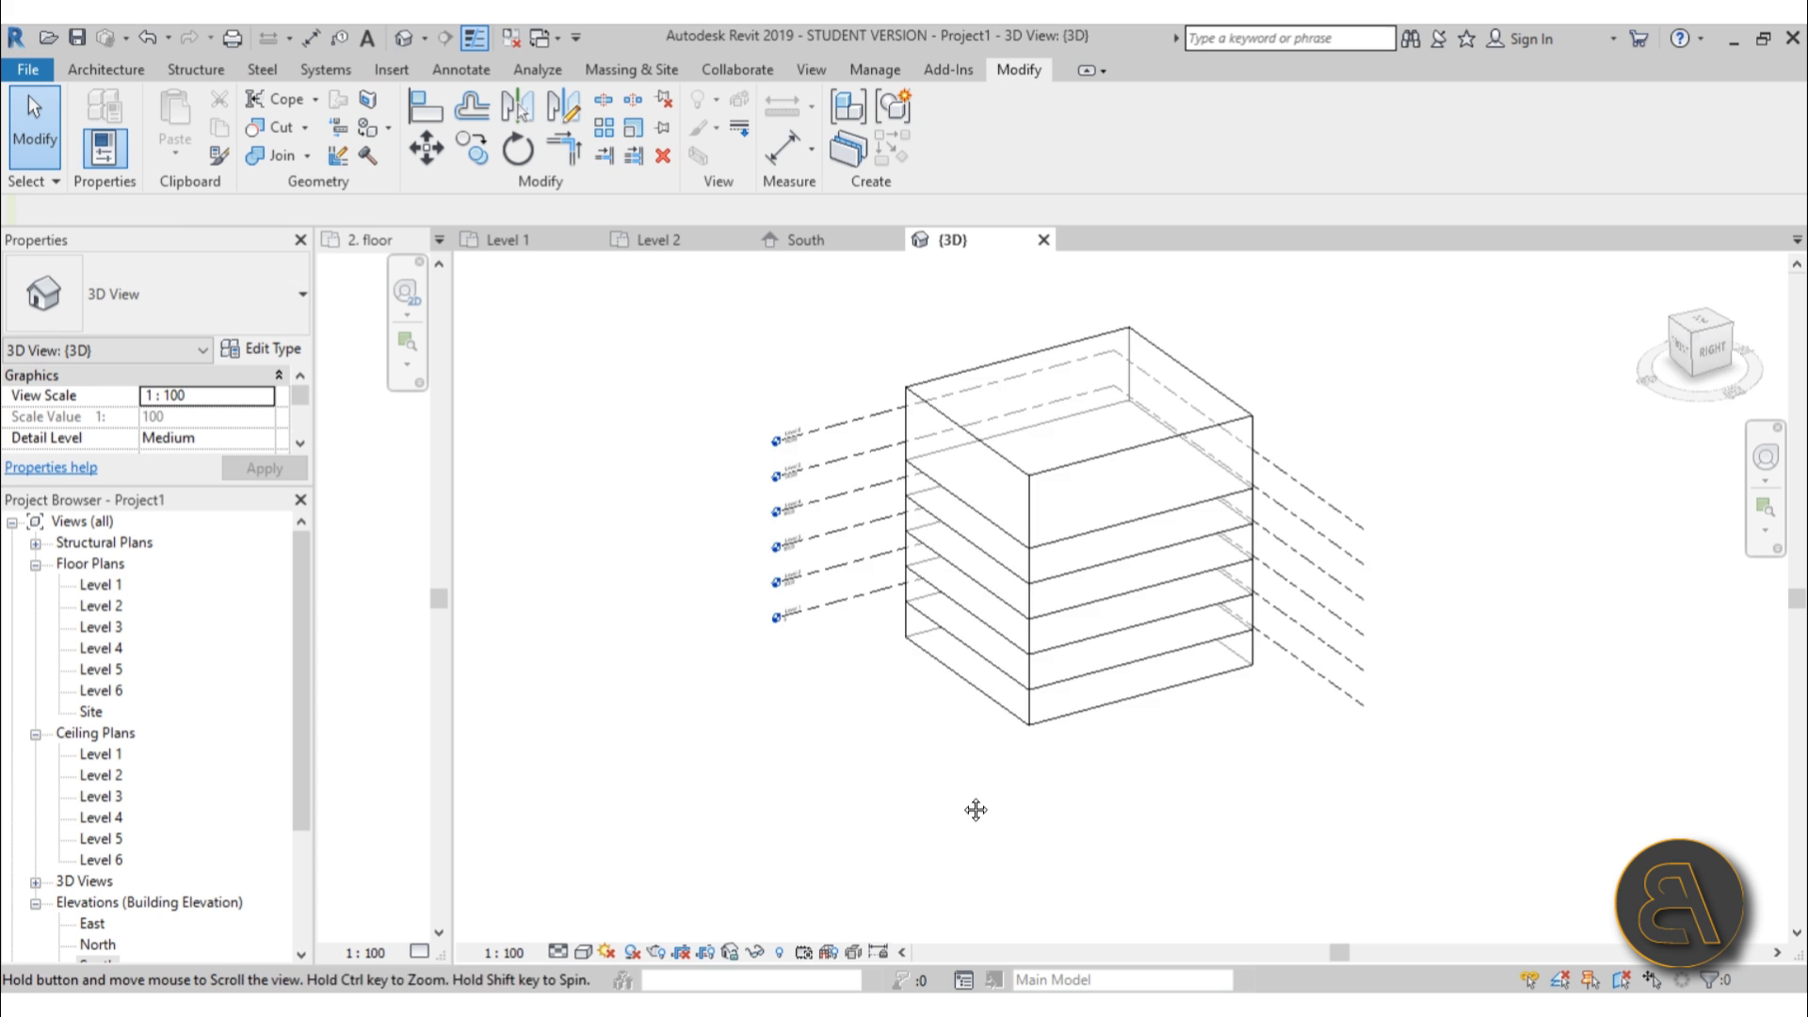
Orbit and pan around the floored mass to inspect it.
{"action": "middle_click_drag", "start_coordinate": [973, 807], "coordinate": [1017, 805], "text": "shift"}
{"action": "scroll", "coordinate": [1083, 714], "scroll_direction": "up", "scroll_amount": 3}
{"action": "left_click", "coordinate": [1084, 714]}
{"action": "scroll", "coordinate": [1053, 770], "scroll_direction": "down", "scroll_amount": 3}
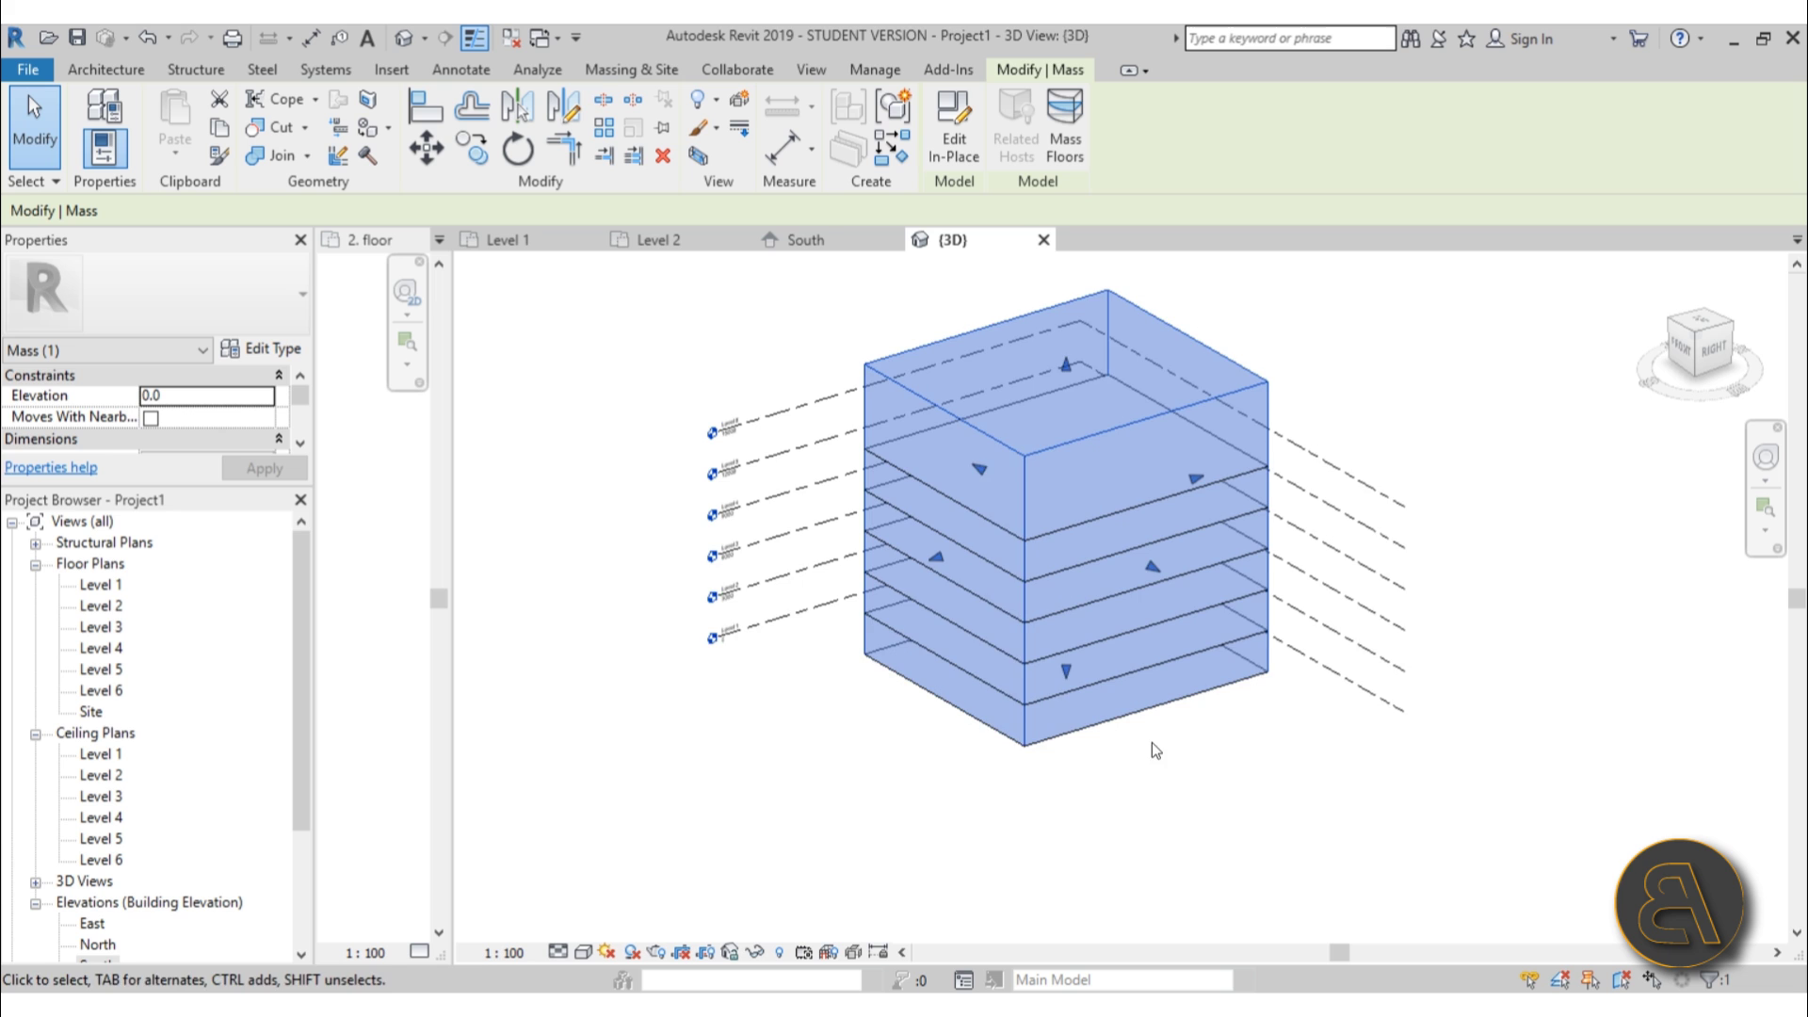
{"action": "middle_click_drag", "start_coordinate": [1151, 742], "coordinate": [1115, 739]}
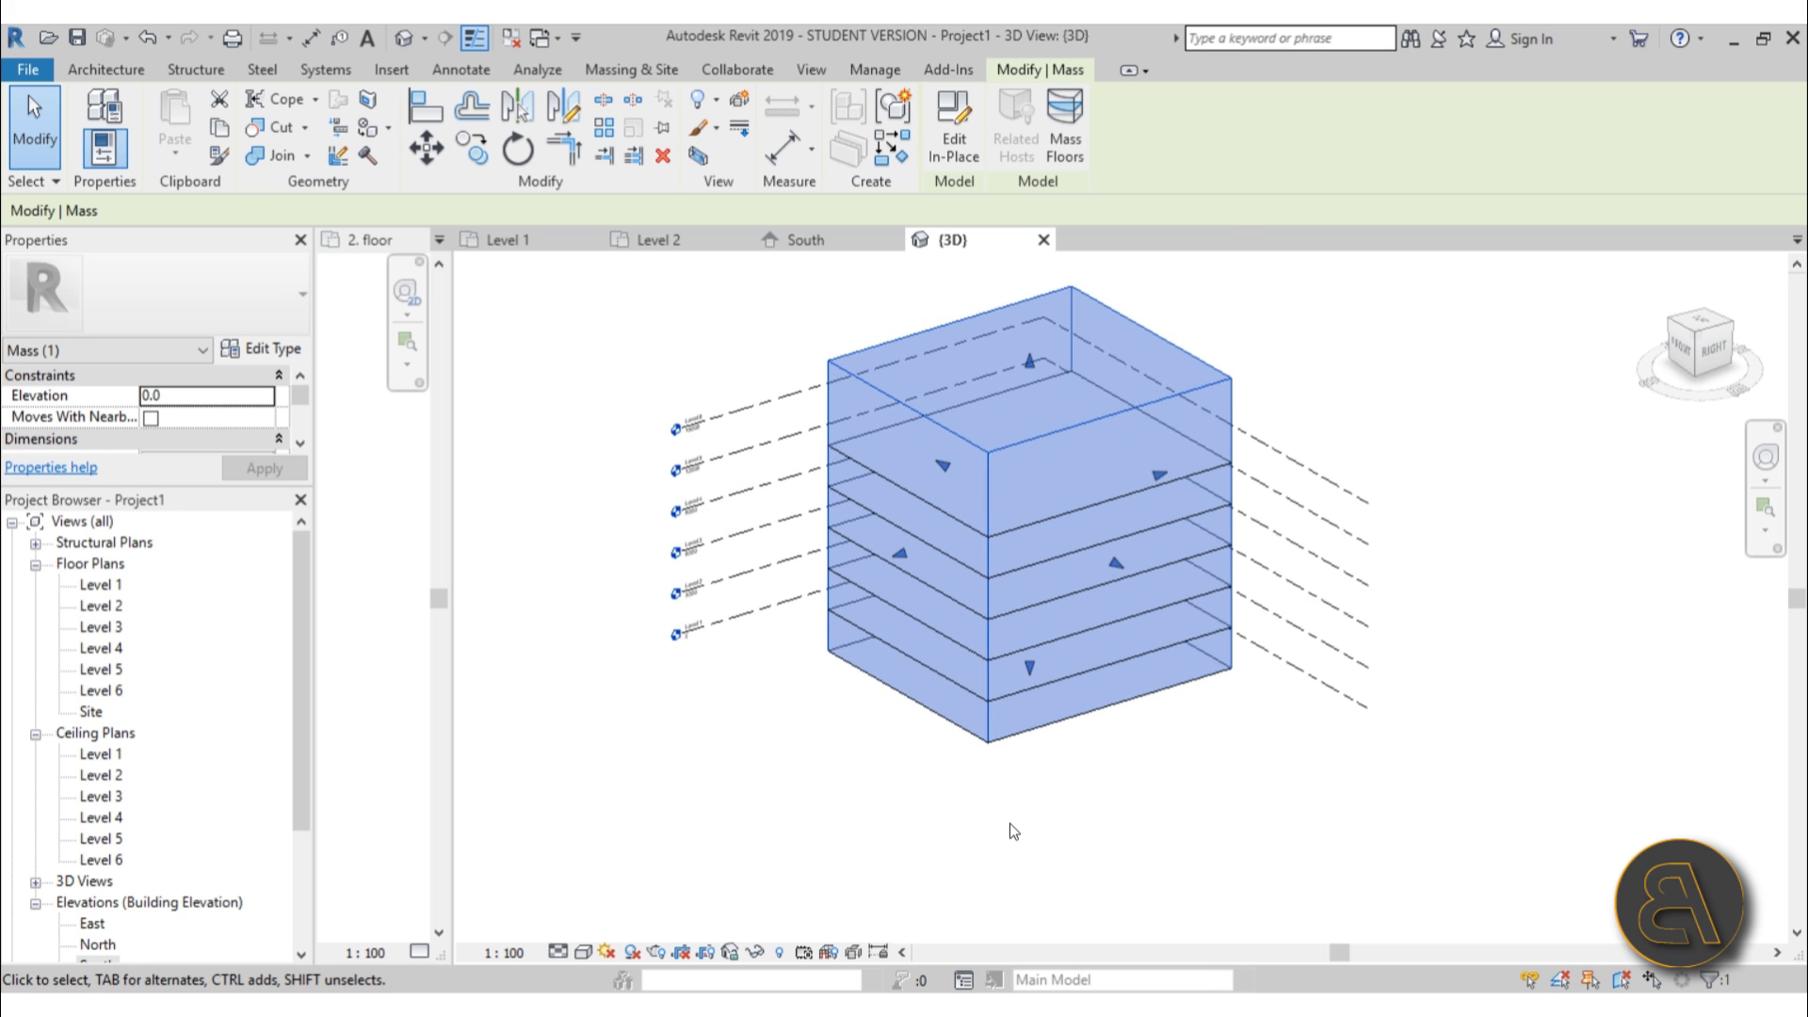
{"action": "middle_click_drag", "start_coordinate": [1096, 822], "coordinate": [1059, 814]}
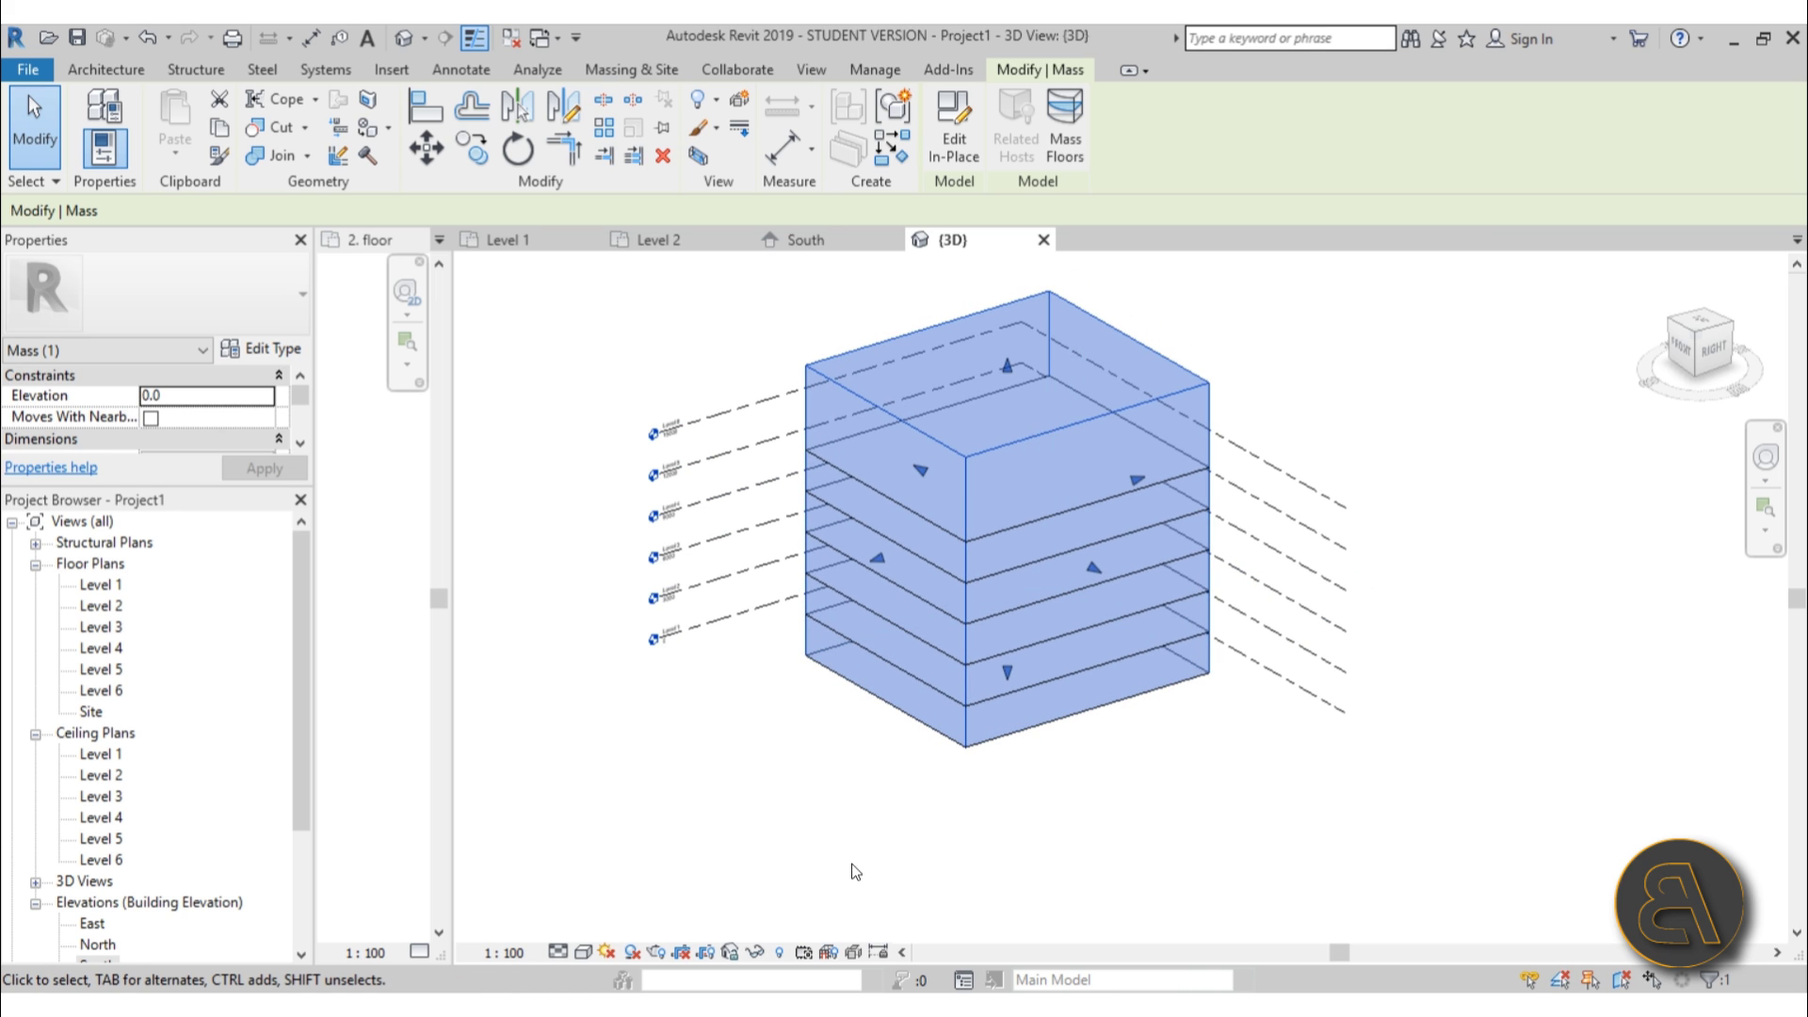
{"action": "scroll", "coordinate": [151, 648], "scroll_direction": "down", "scroll_amount": 1}
{"action": "scroll", "coordinate": [151, 648], "scroll_direction": "down", "scroll_amount": 2}
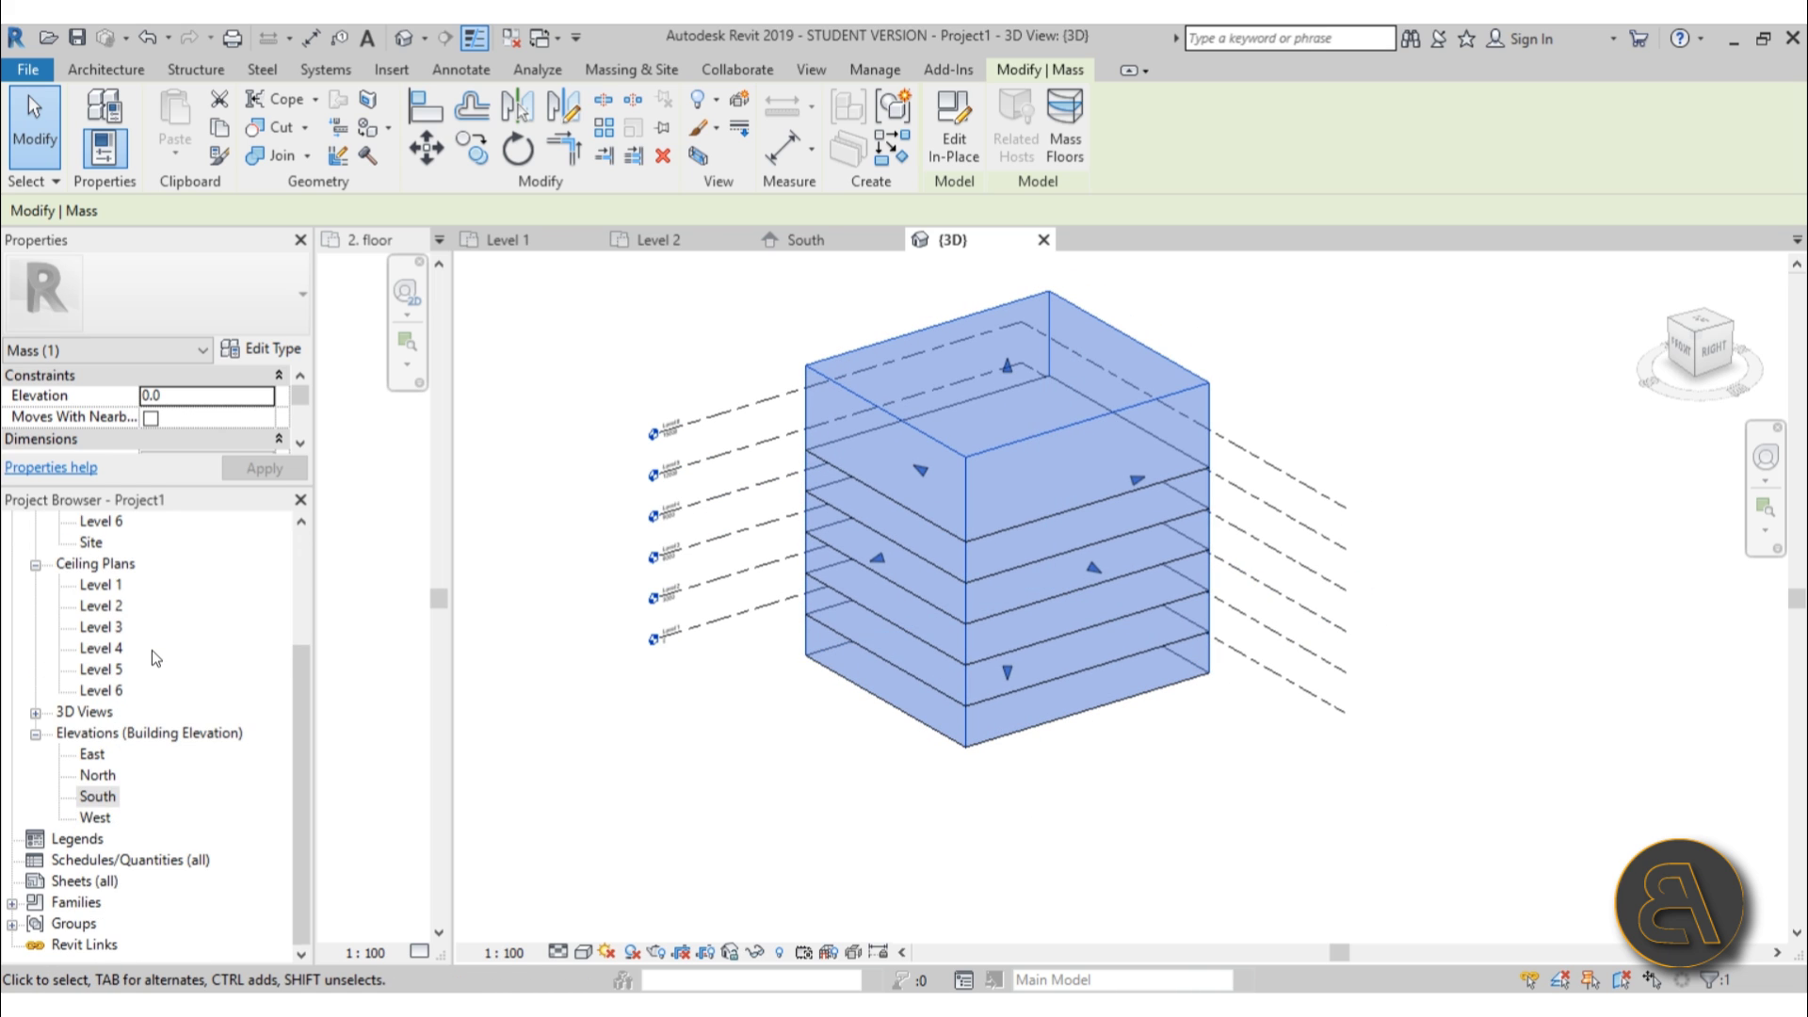
Start a new schedule under Schedules/Quantities using the Mass Floor category.
{"action": "right_click", "coordinate": [115, 868]}
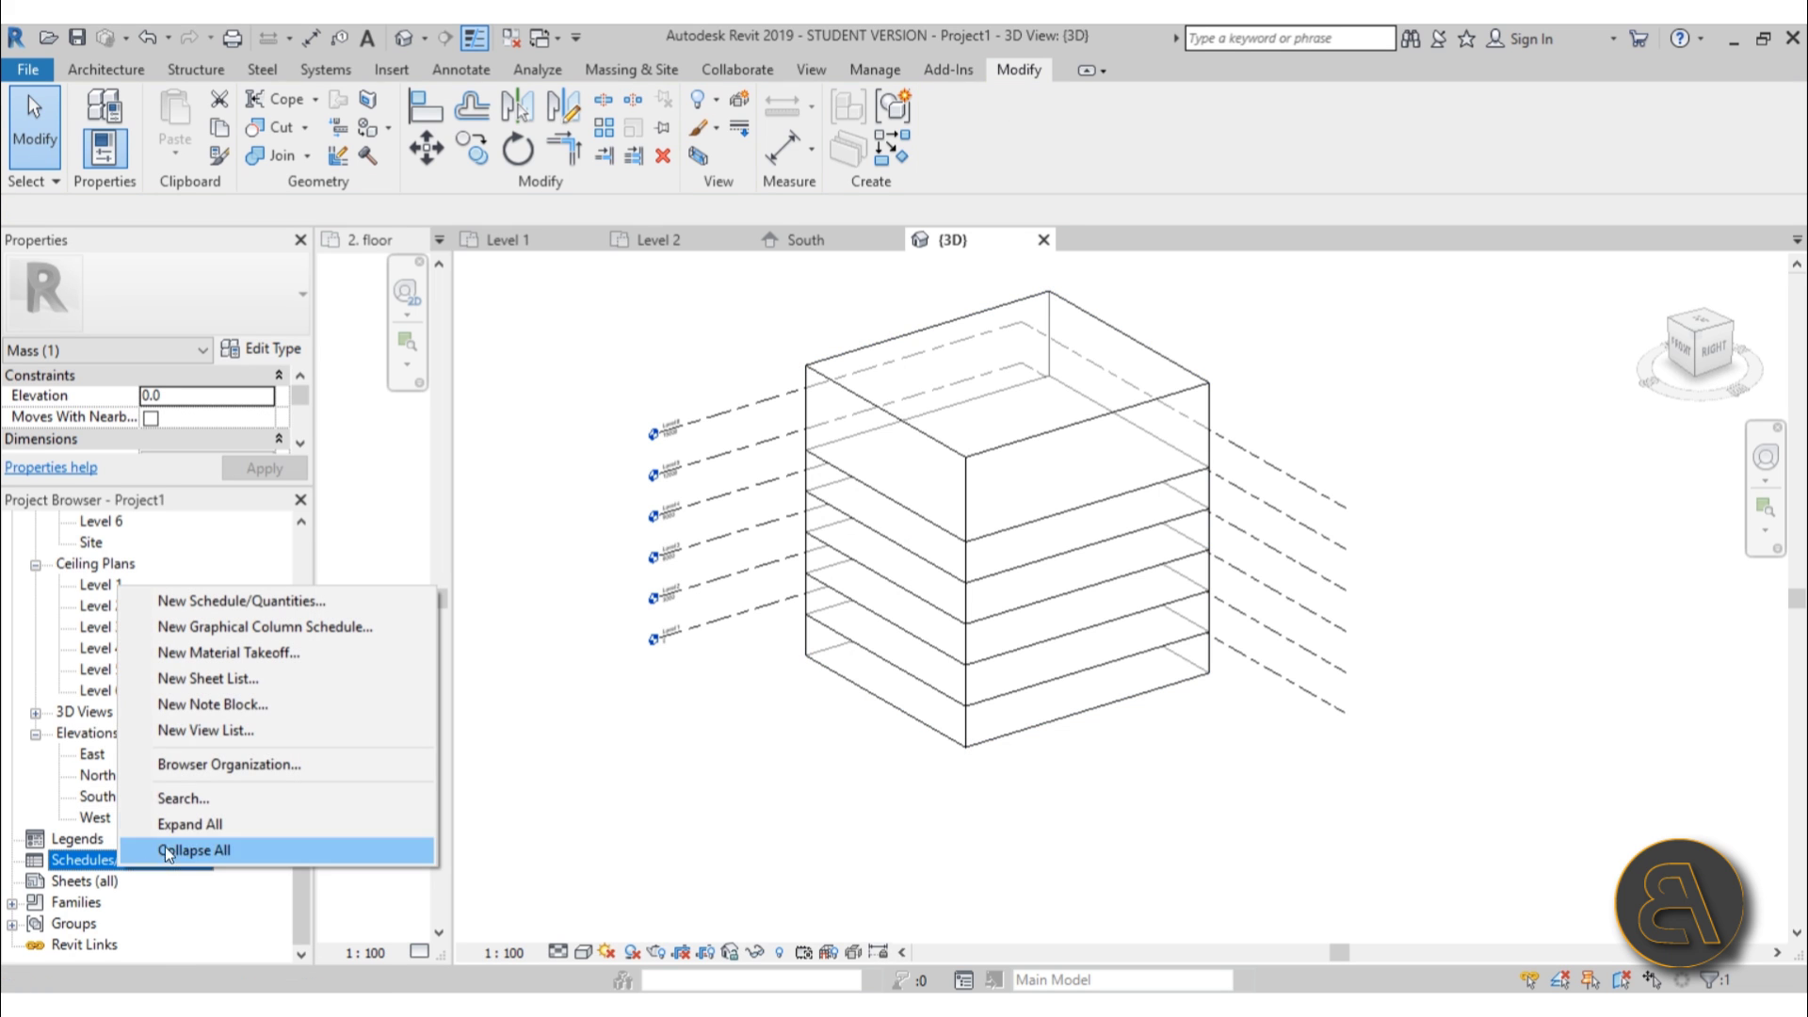
{"action": "left_click", "coordinate": [263, 603]}
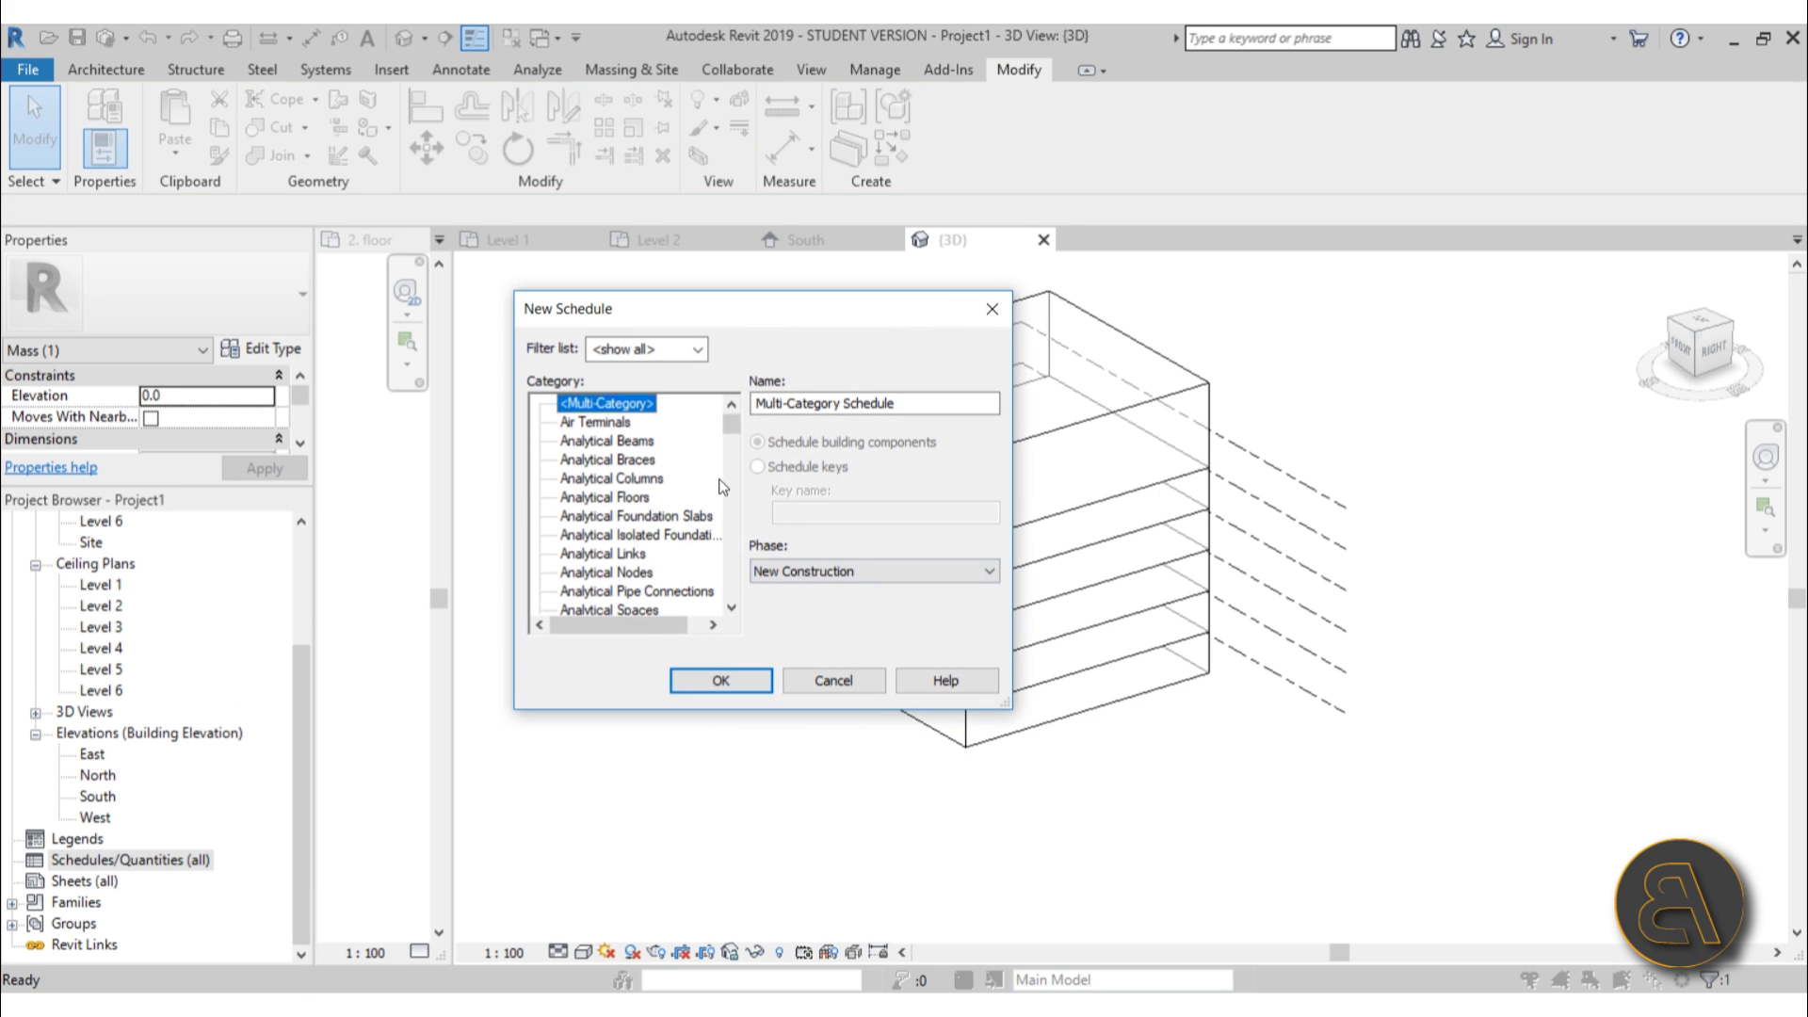
{"action": "scroll", "coordinate": [666, 504], "scroll_direction": "down", "scroll_amount": 8}
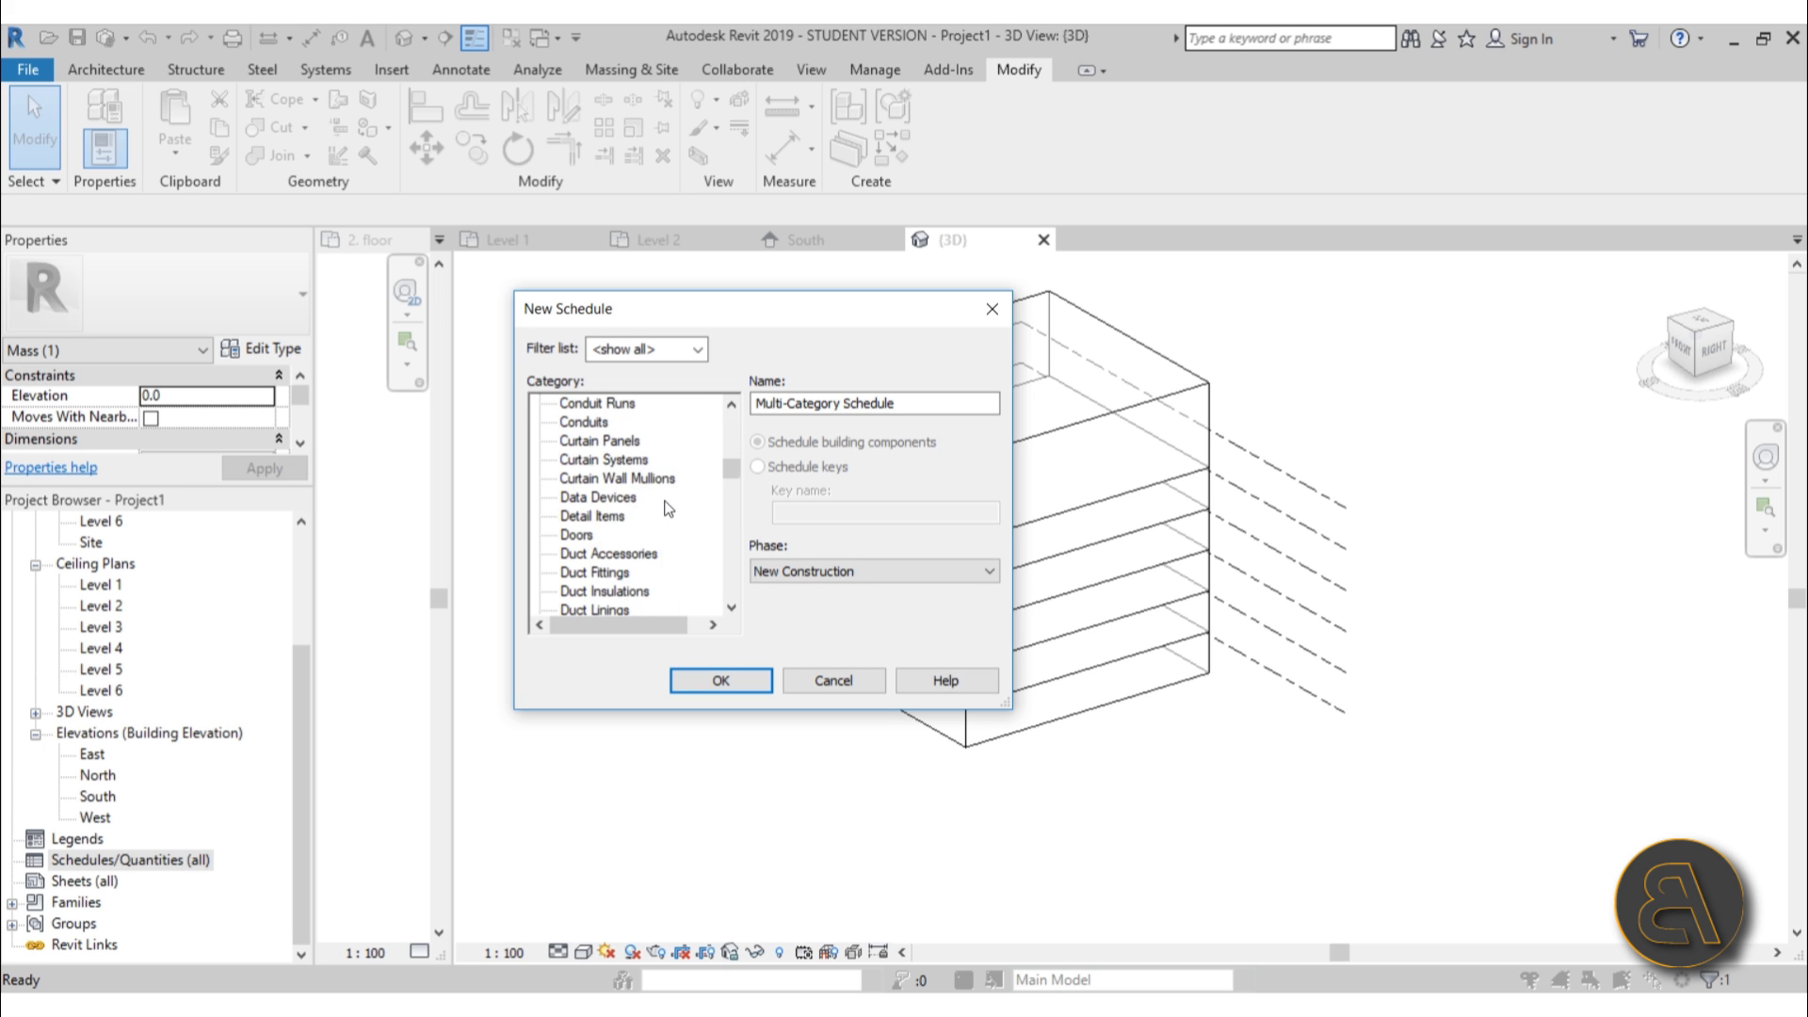
{"action": "scroll", "coordinate": [666, 505], "scroll_direction": "up", "scroll_amount": 5}
{"action": "left_click_drag", "start_coordinate": [733, 443], "coordinate": [733, 518]}
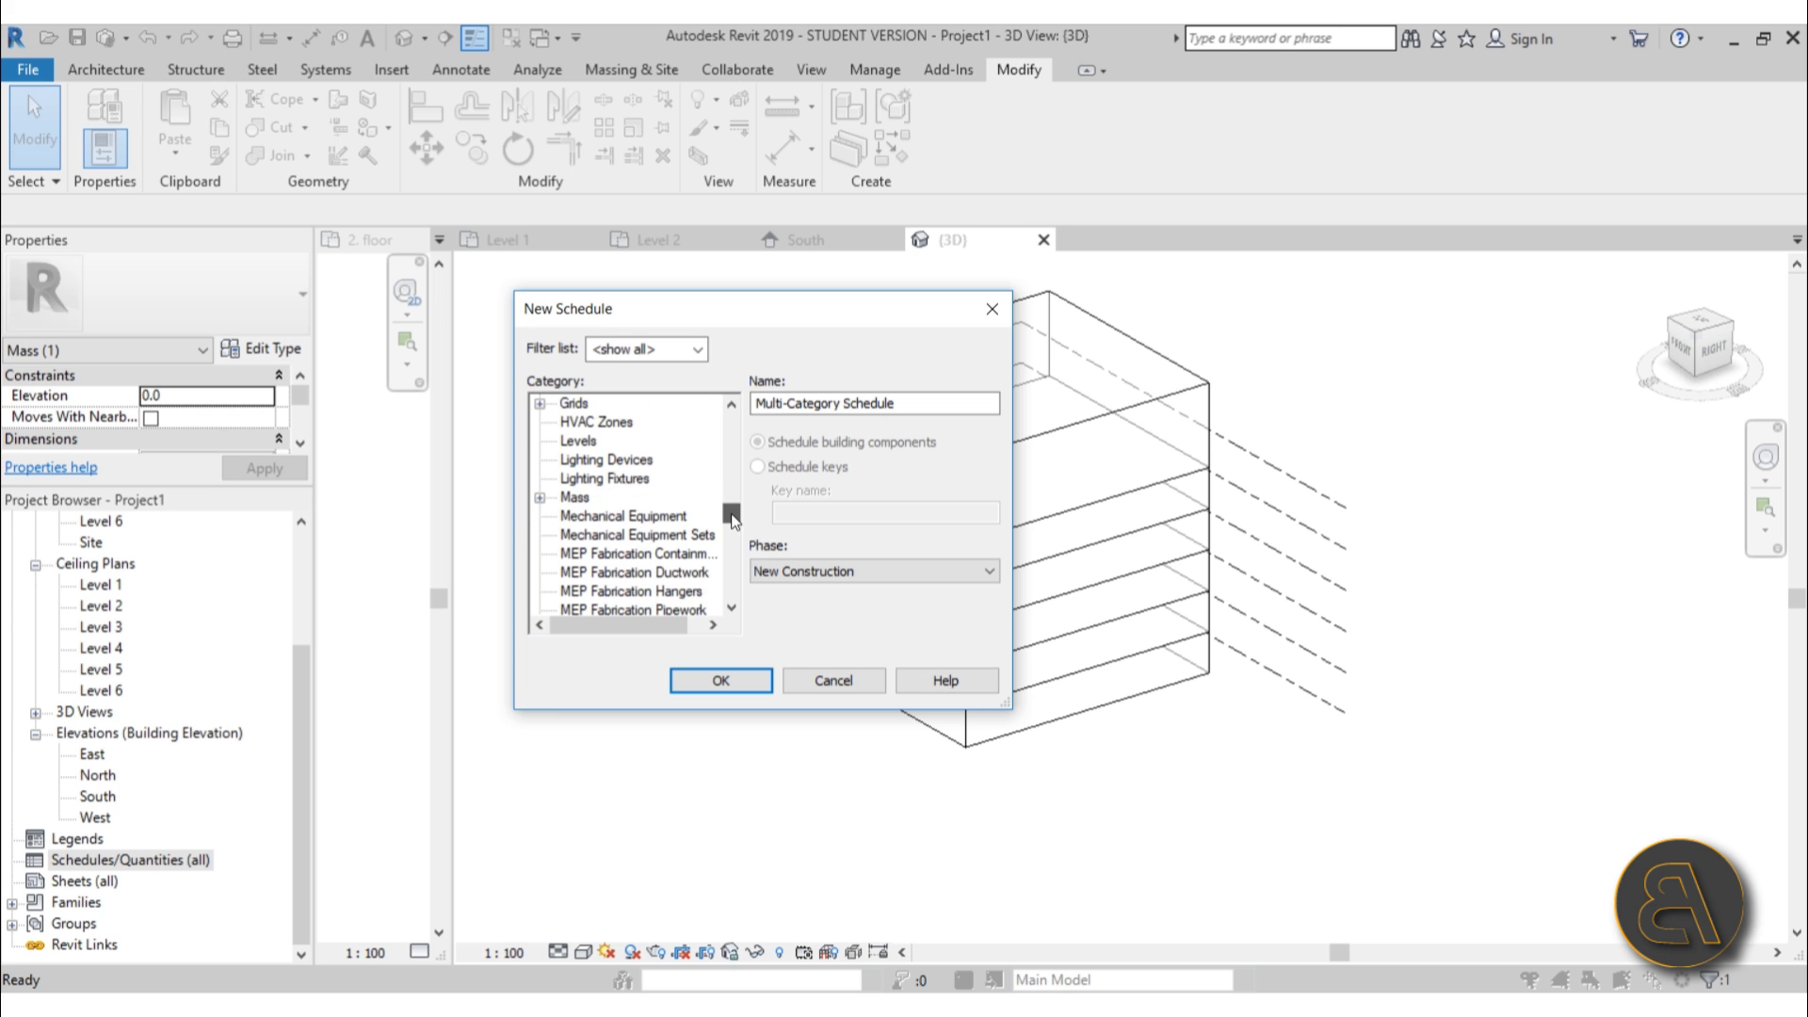
{"action": "left_click", "coordinate": [541, 499]}
{"action": "left_click", "coordinate": [614, 479]}
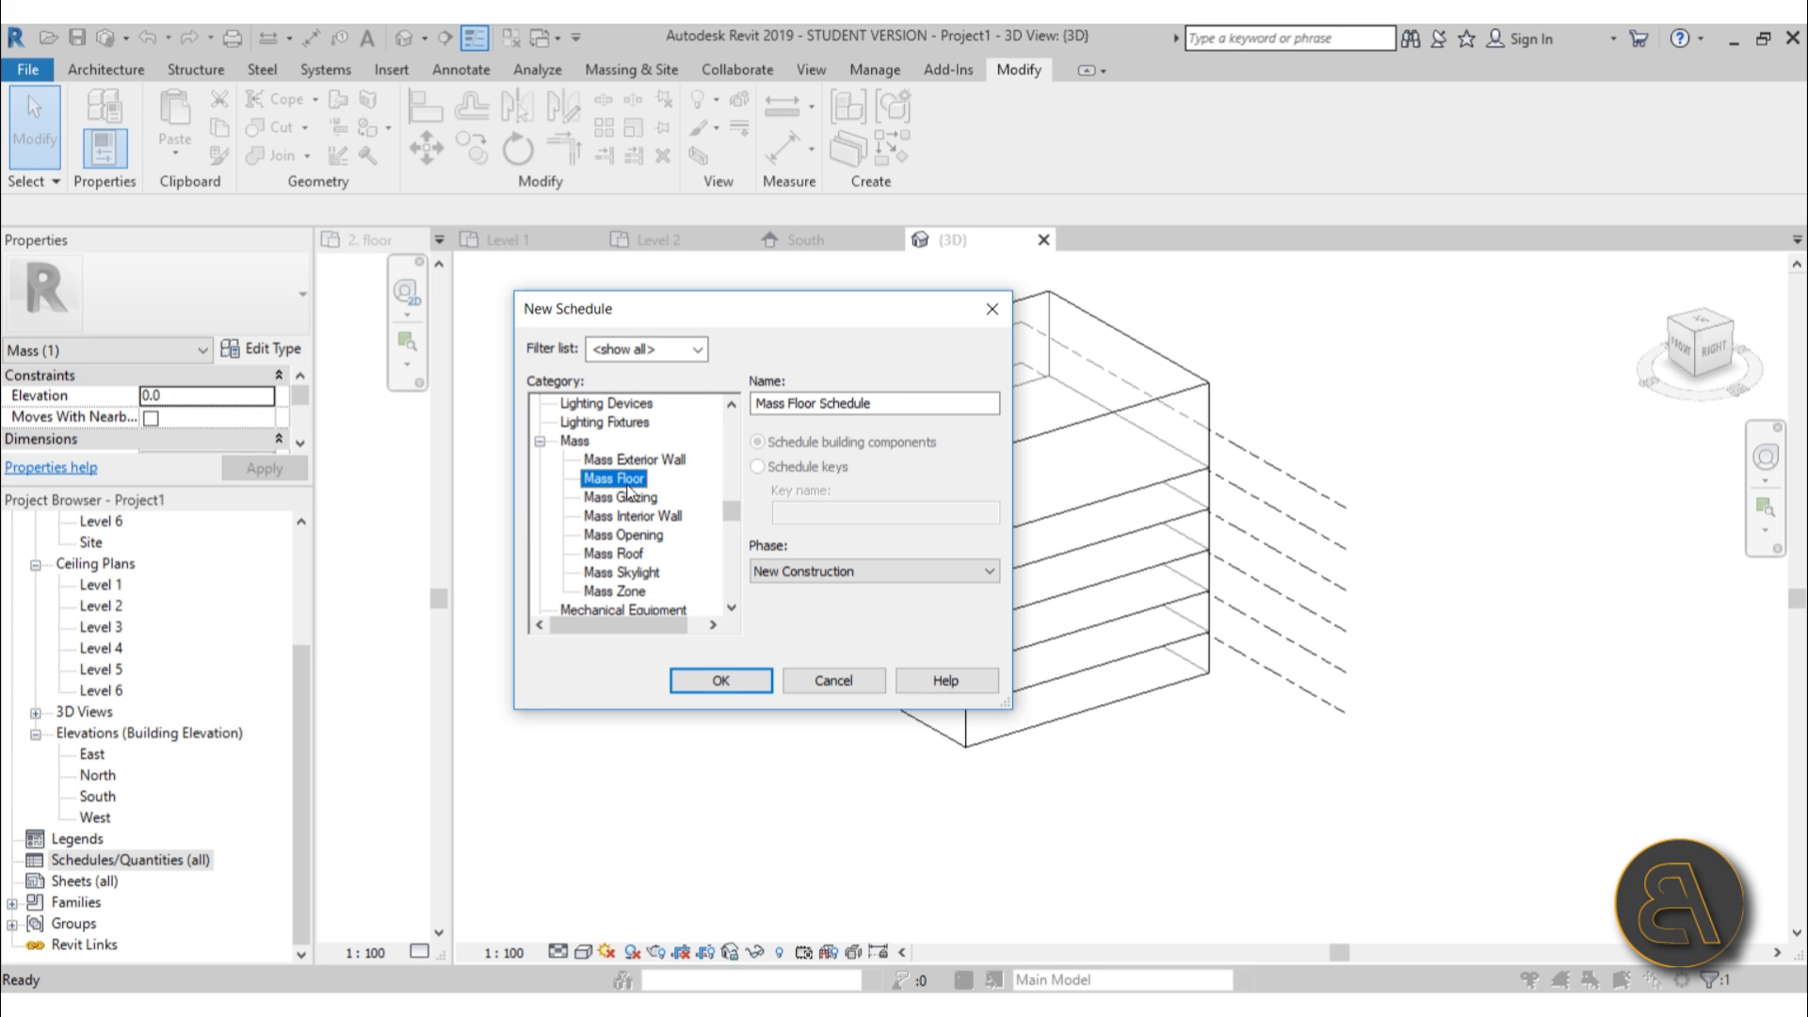
{"action": "left_click", "coordinate": [716, 677]}
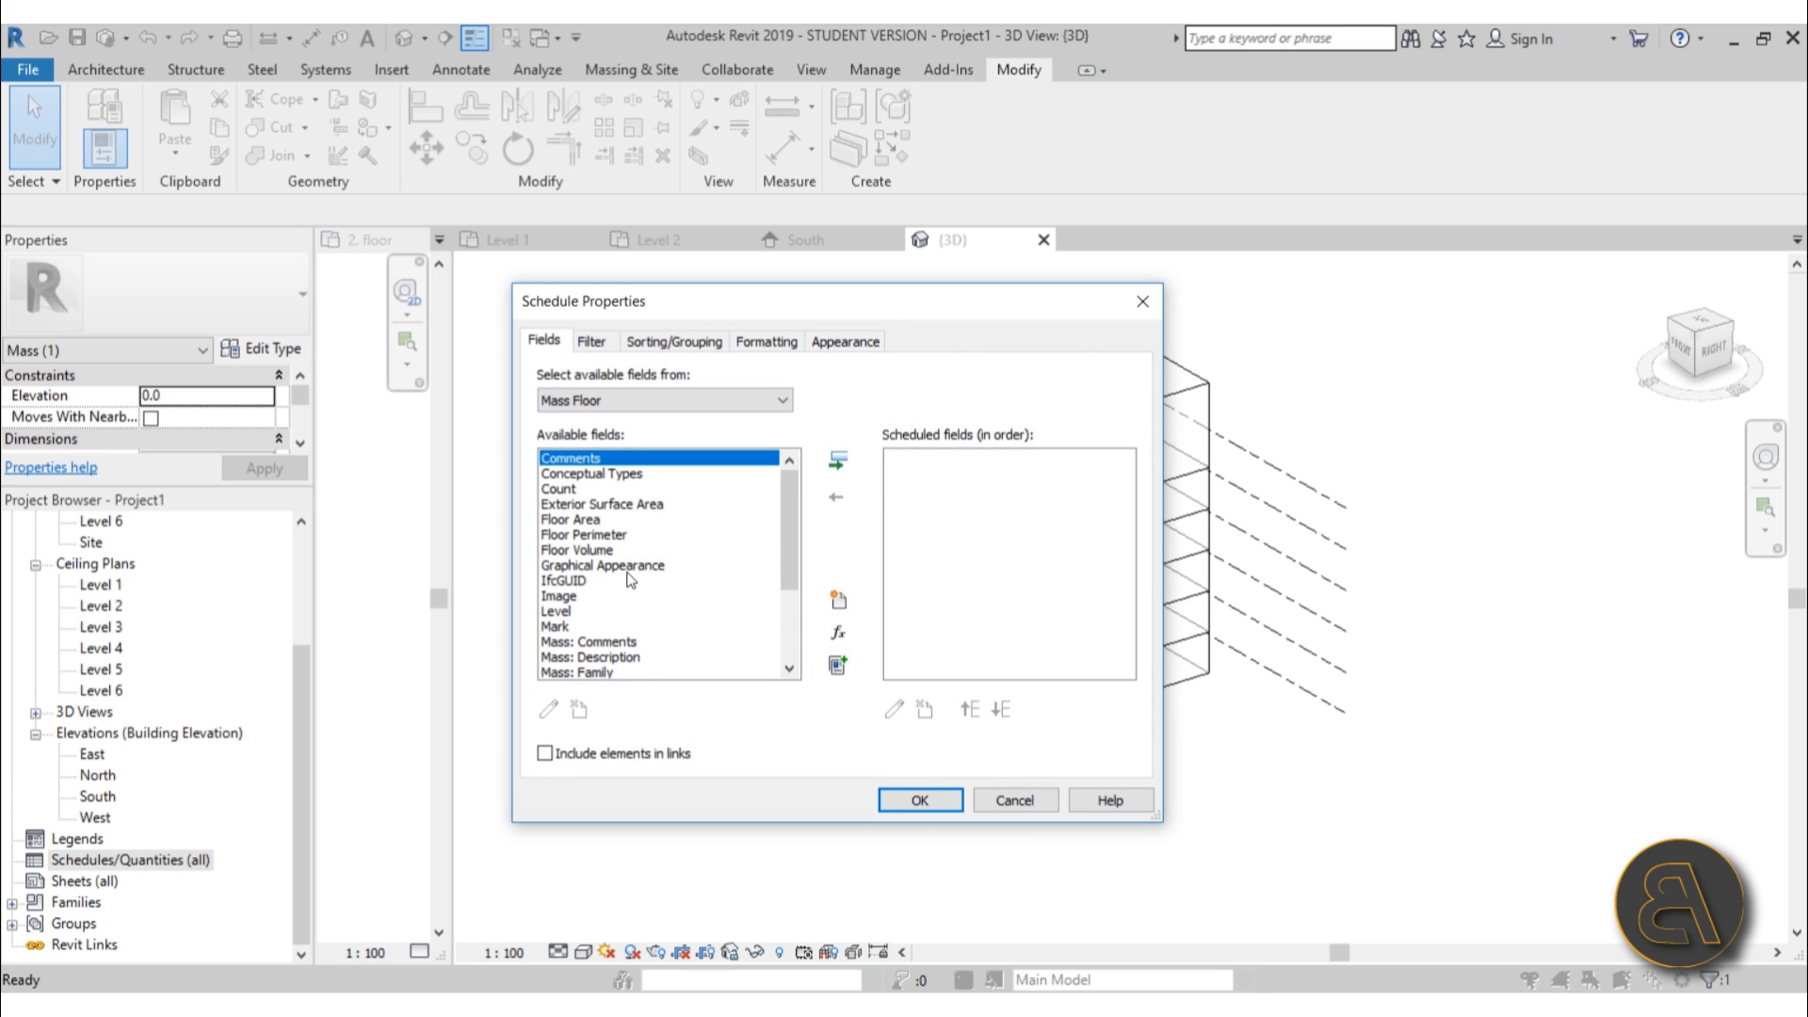
Add Floor Area to the scheduled fields so six 360 m² floors are listed.
{"action": "scroll", "coordinate": [630, 579], "scroll_direction": "down", "scroll_amount": 4}
{"action": "scroll", "coordinate": [589, 614], "scroll_direction": "up", "scroll_amount": 4}
{"action": "left_click", "coordinate": [575, 520]}
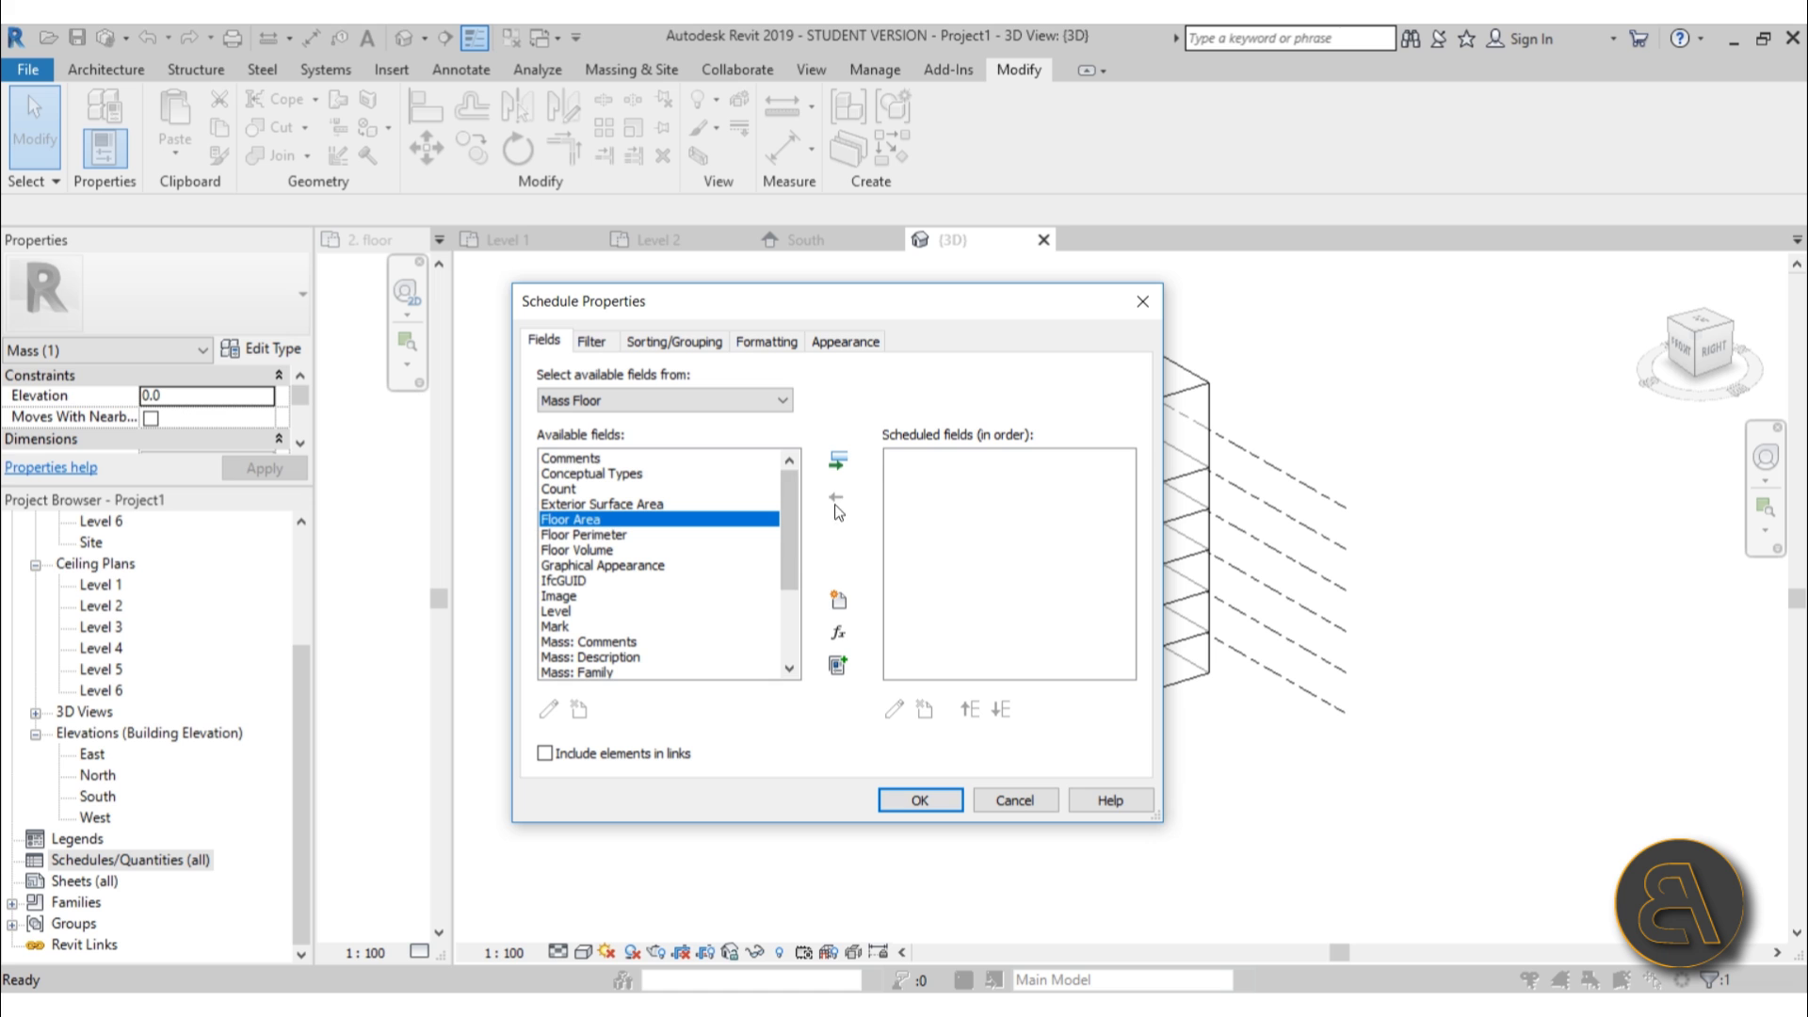
{"action": "left_click", "coordinate": [839, 463]}
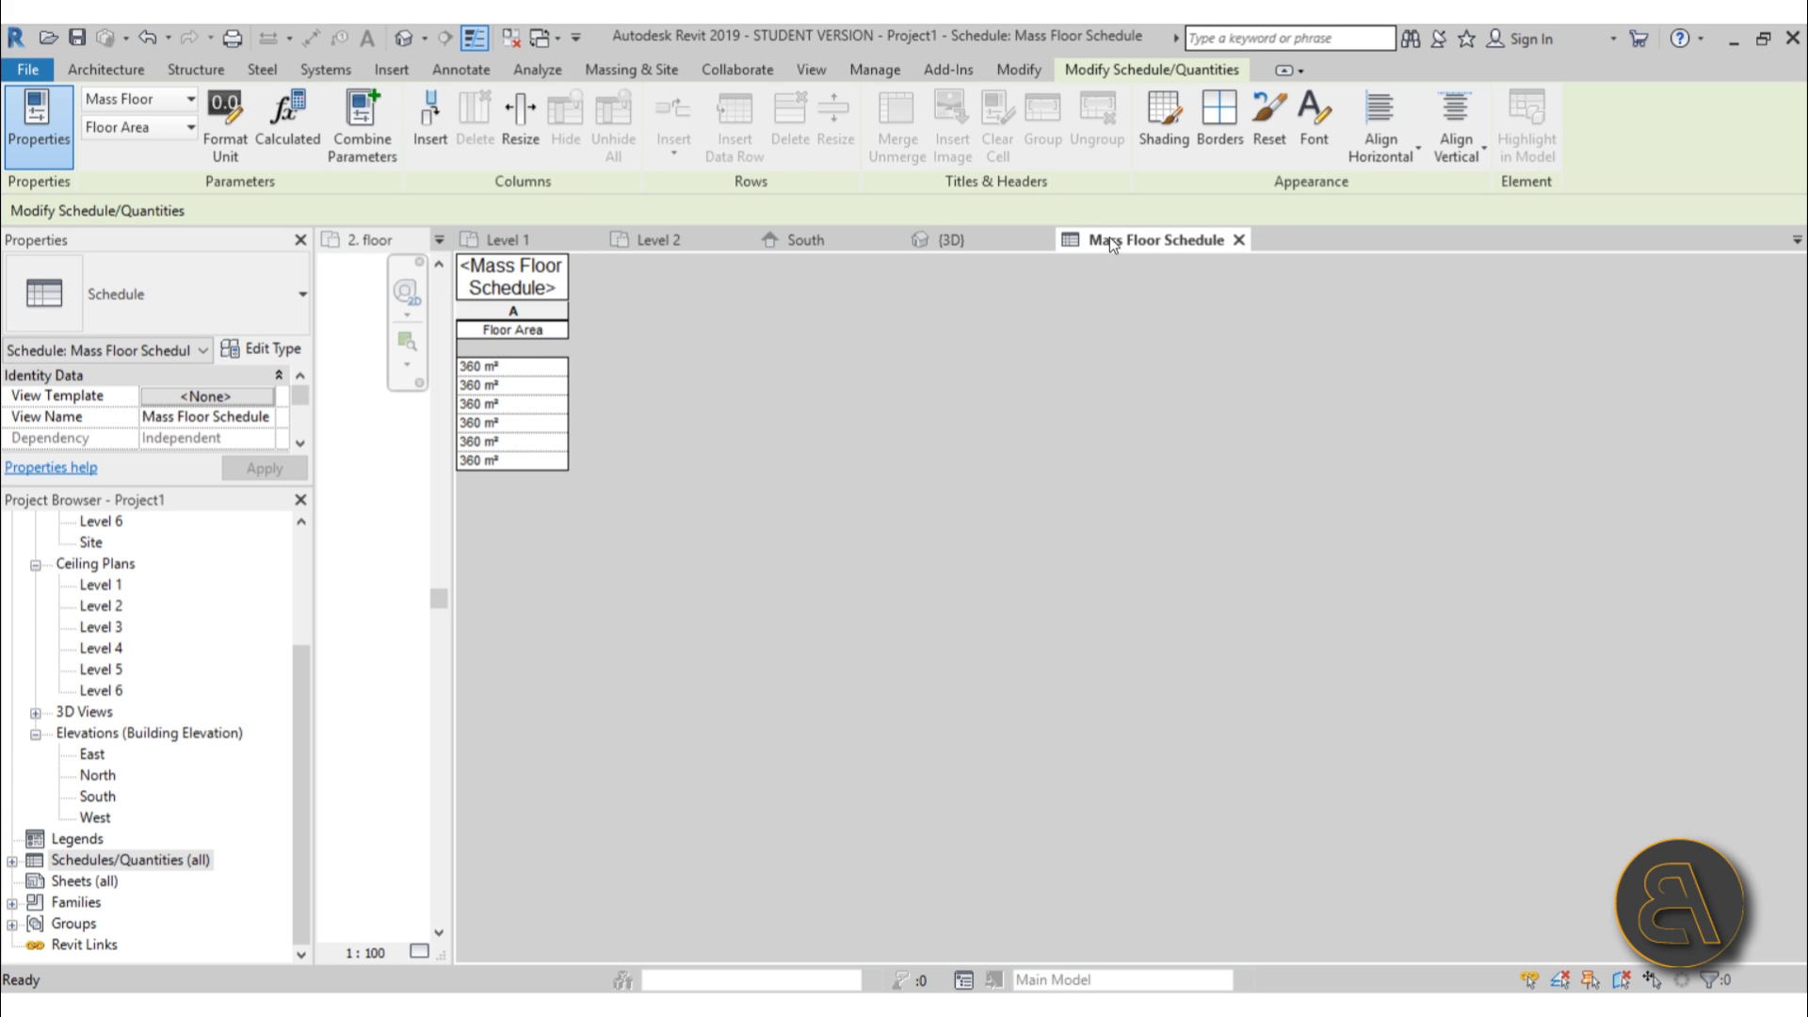
Float the Mass Floor Schedule as a narrow panel beside the 3D view.
{"action": "left_click_drag", "start_coordinate": [1110, 237], "coordinate": [1801, 493]}
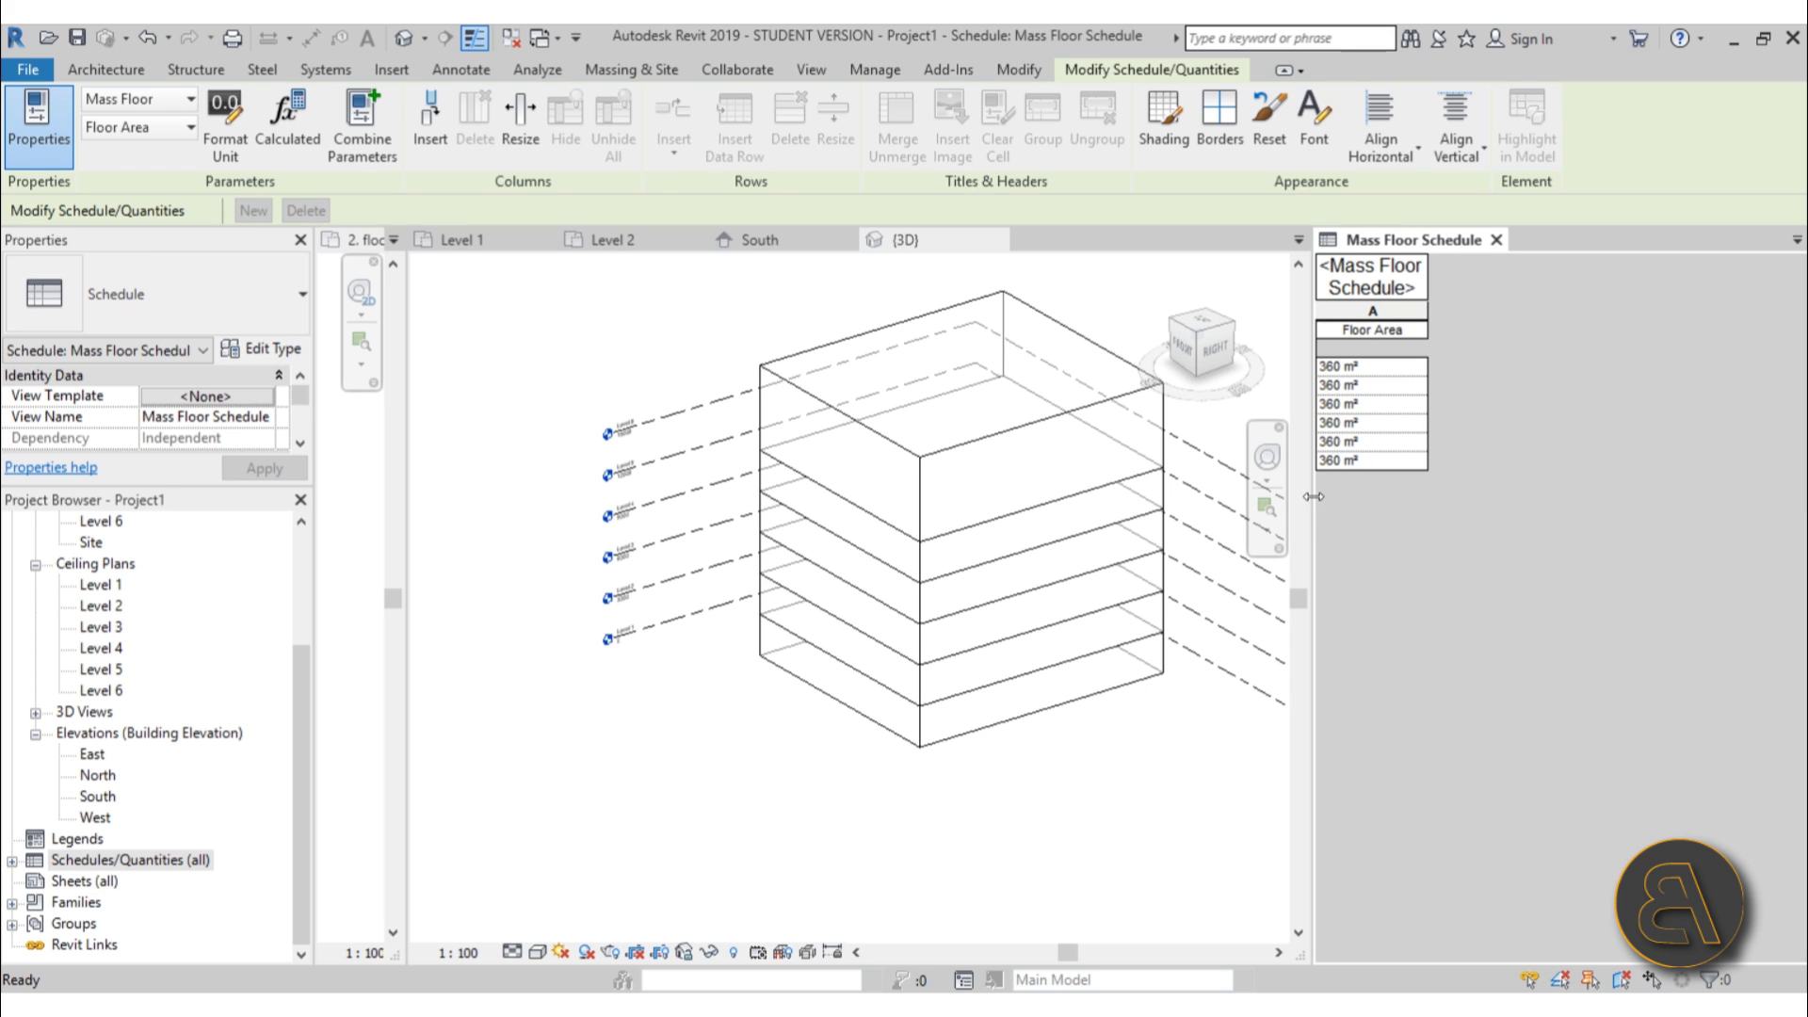
{"action": "left_click_drag", "start_coordinate": [1307, 498], "coordinate": [1531, 500]}
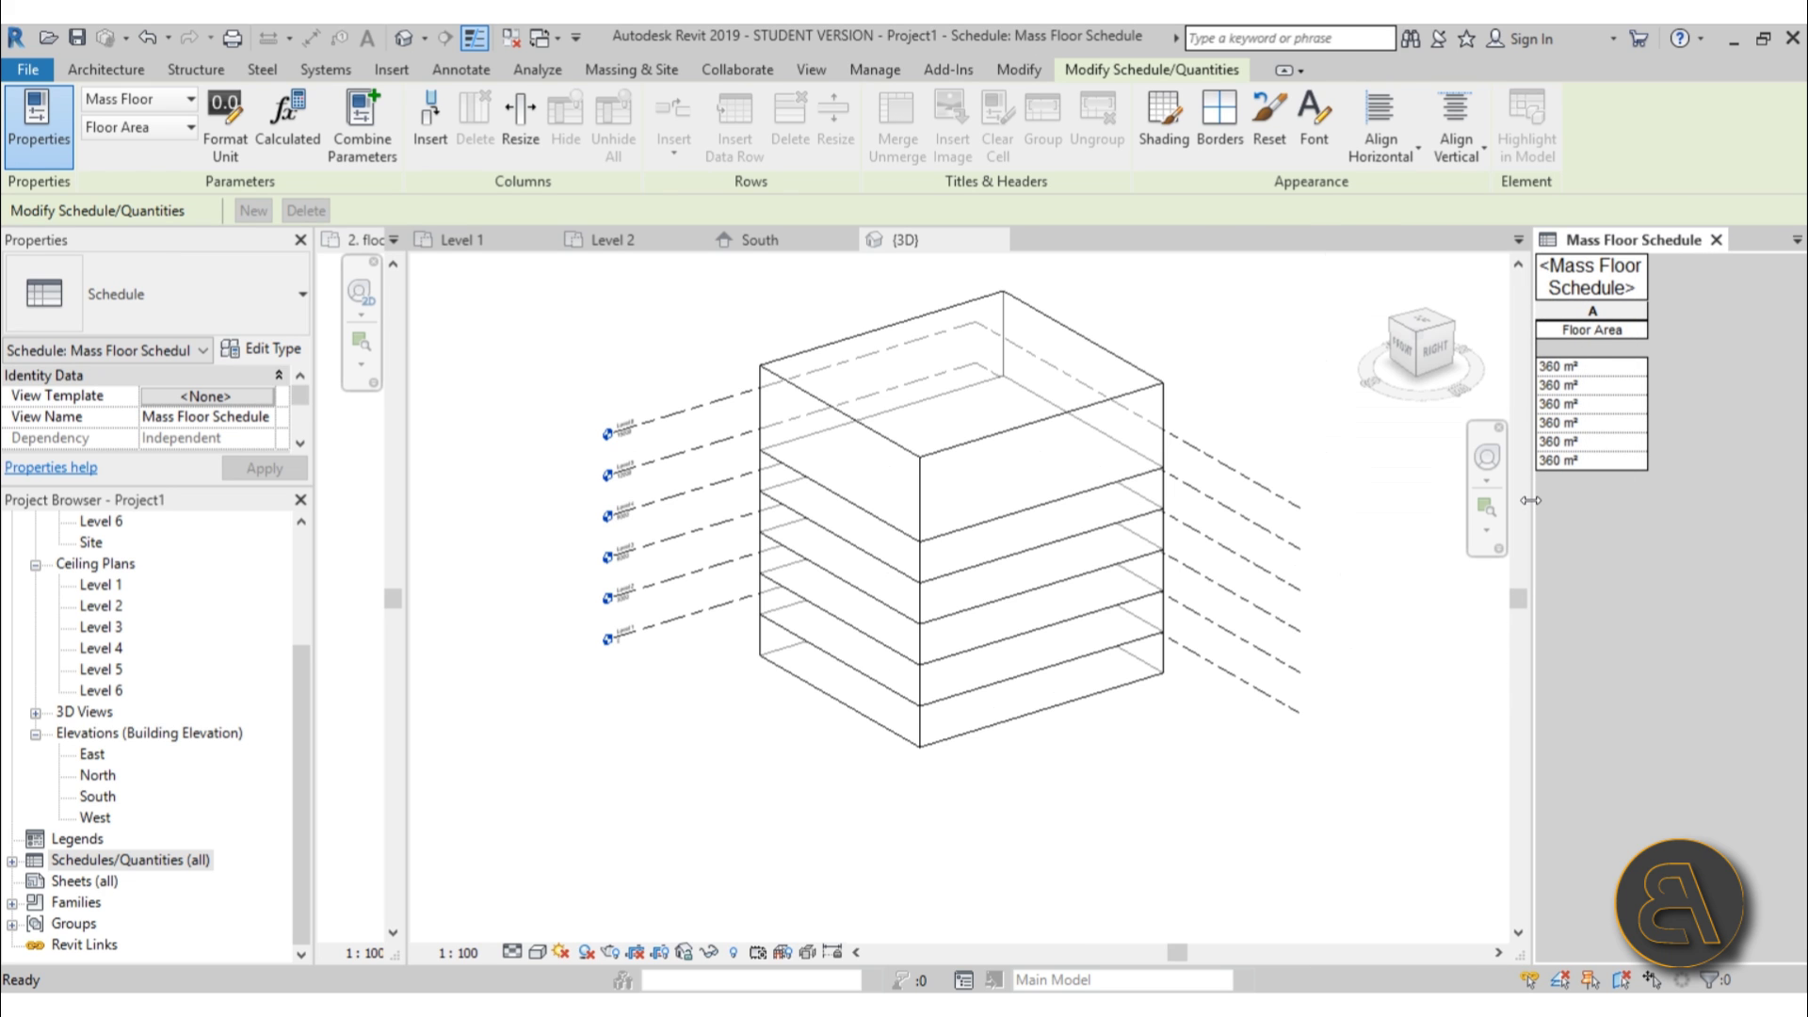
{"action": "left_click", "coordinate": [1045, 435]}
Resize the mass with its shape handles until every floor reads 427 m².
{"action": "left_click", "coordinate": [1033, 431]}
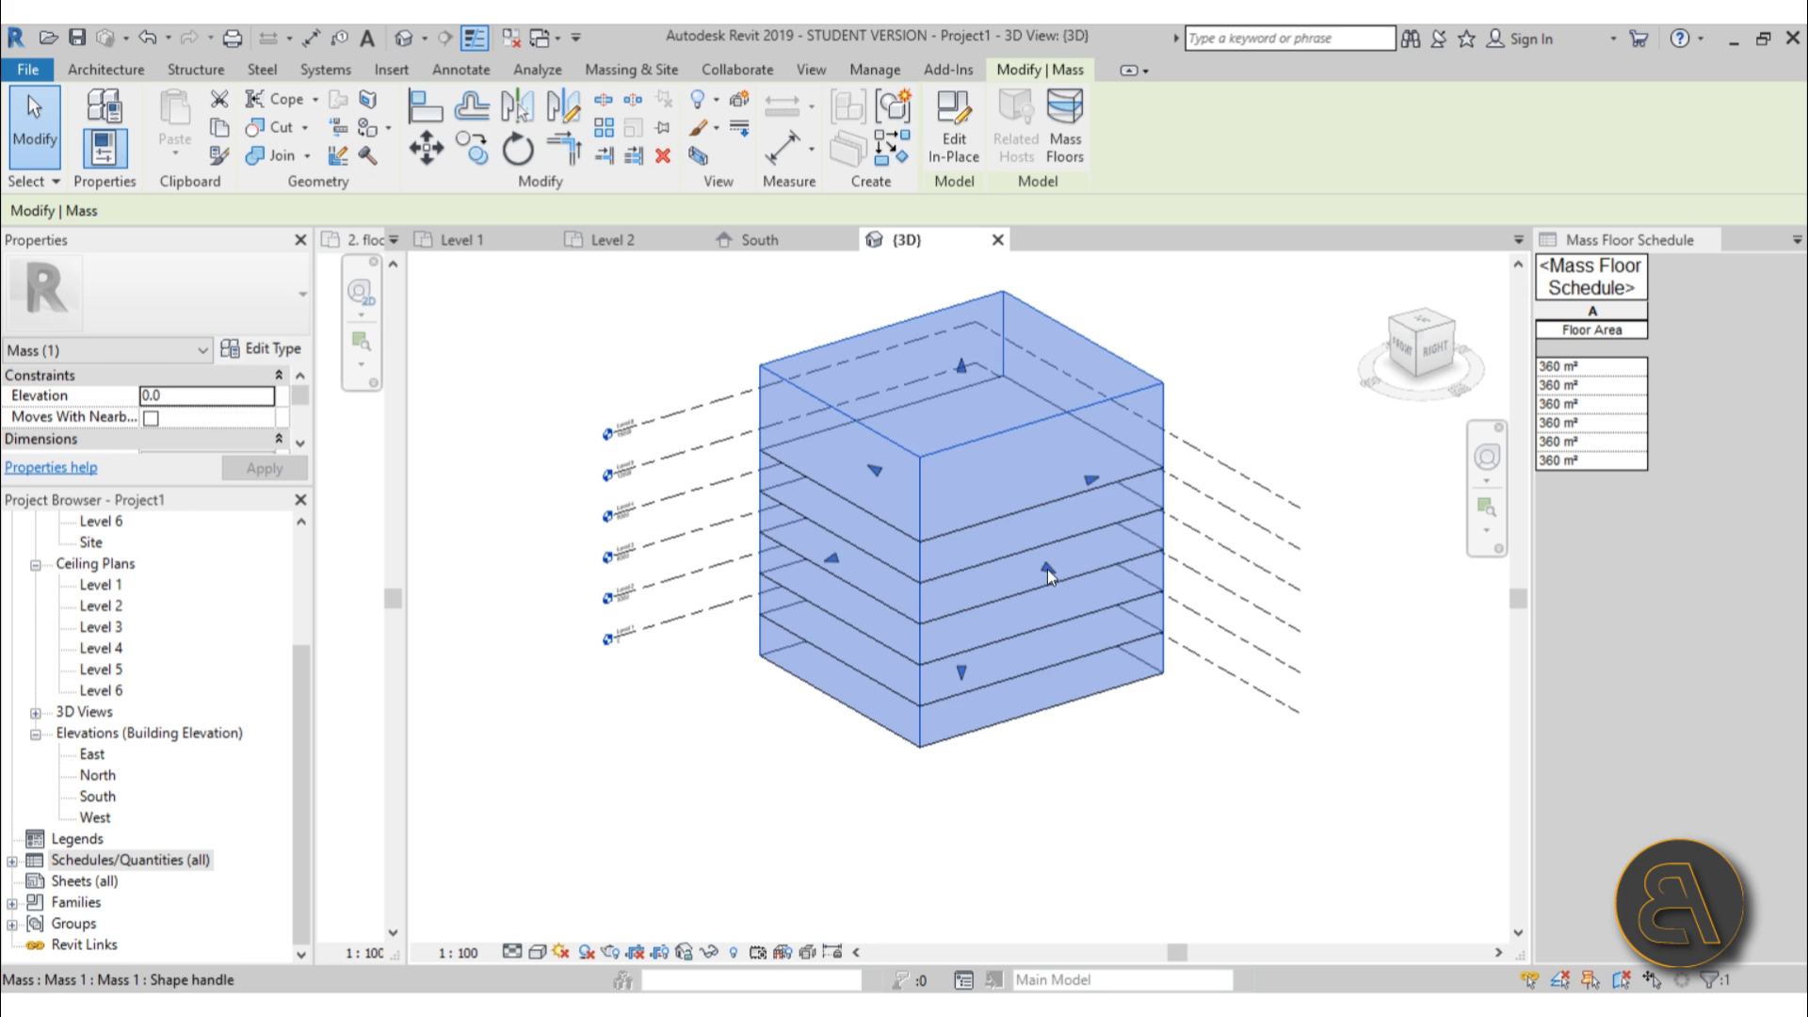
{"action": "left_click_drag", "start_coordinate": [1047, 569], "coordinate": [1083, 605]}
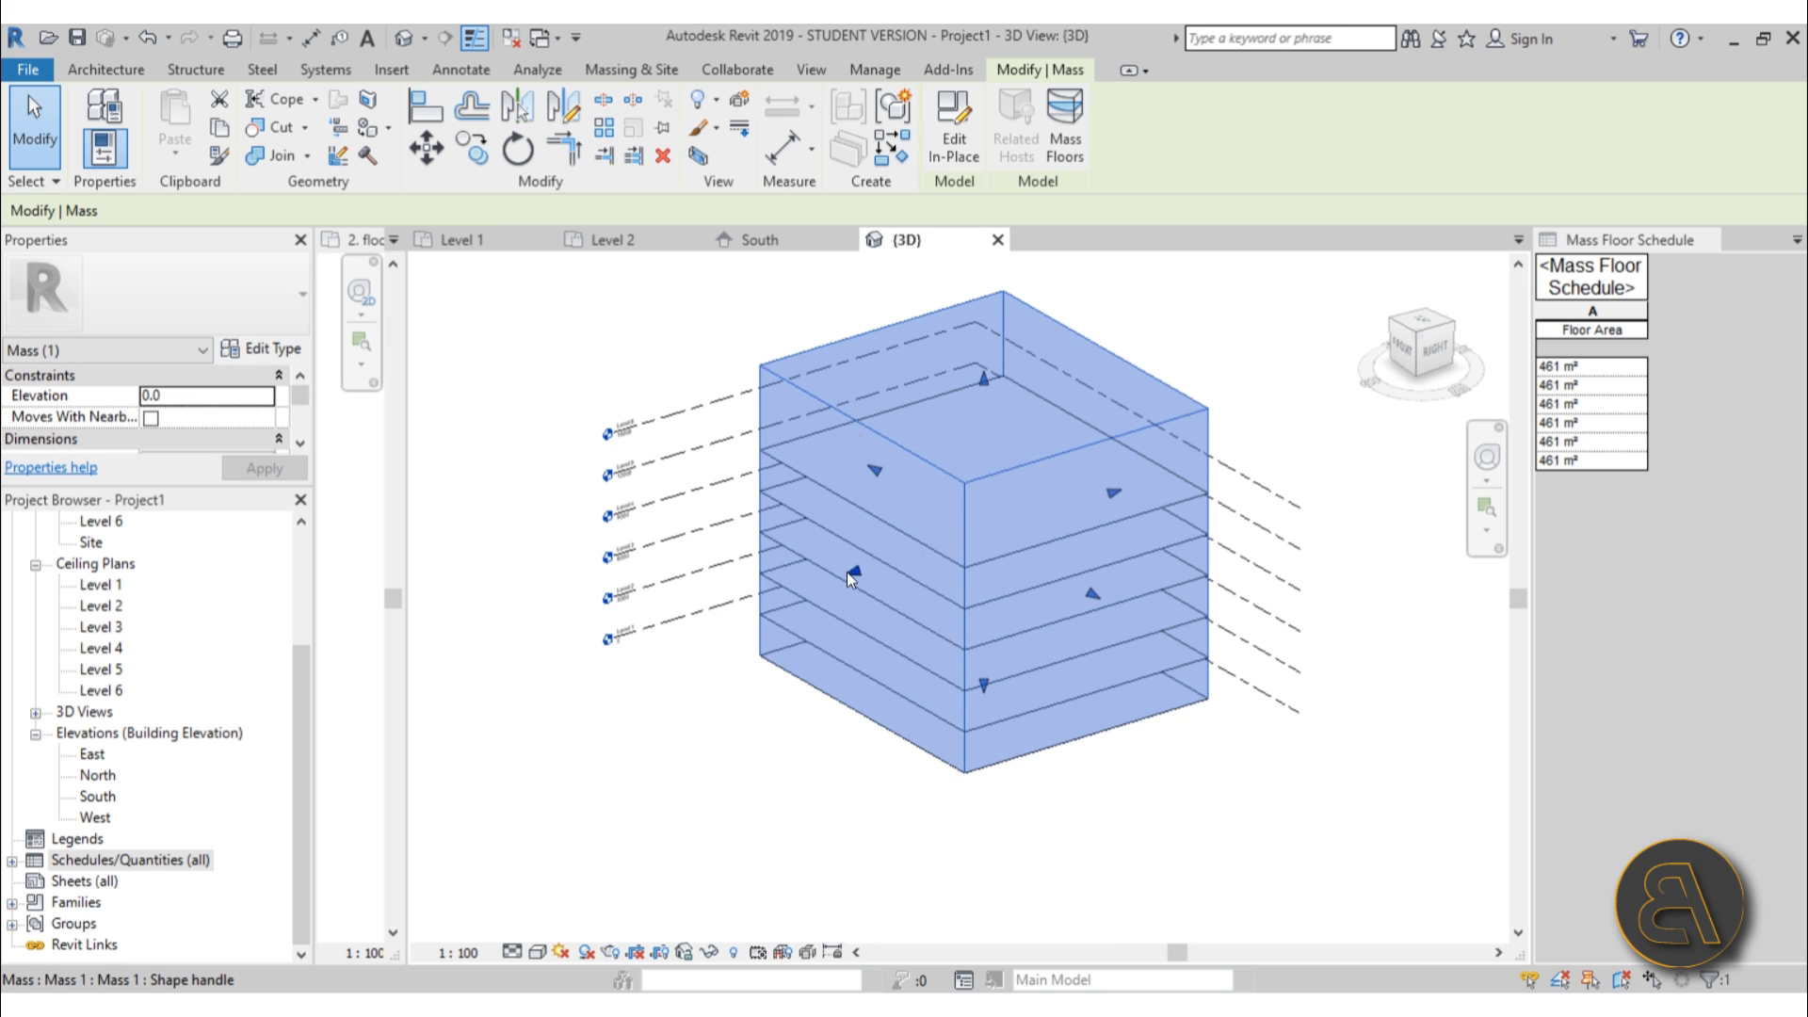
{"action": "left_click_drag", "start_coordinate": [846, 573], "coordinate": [782, 601]}
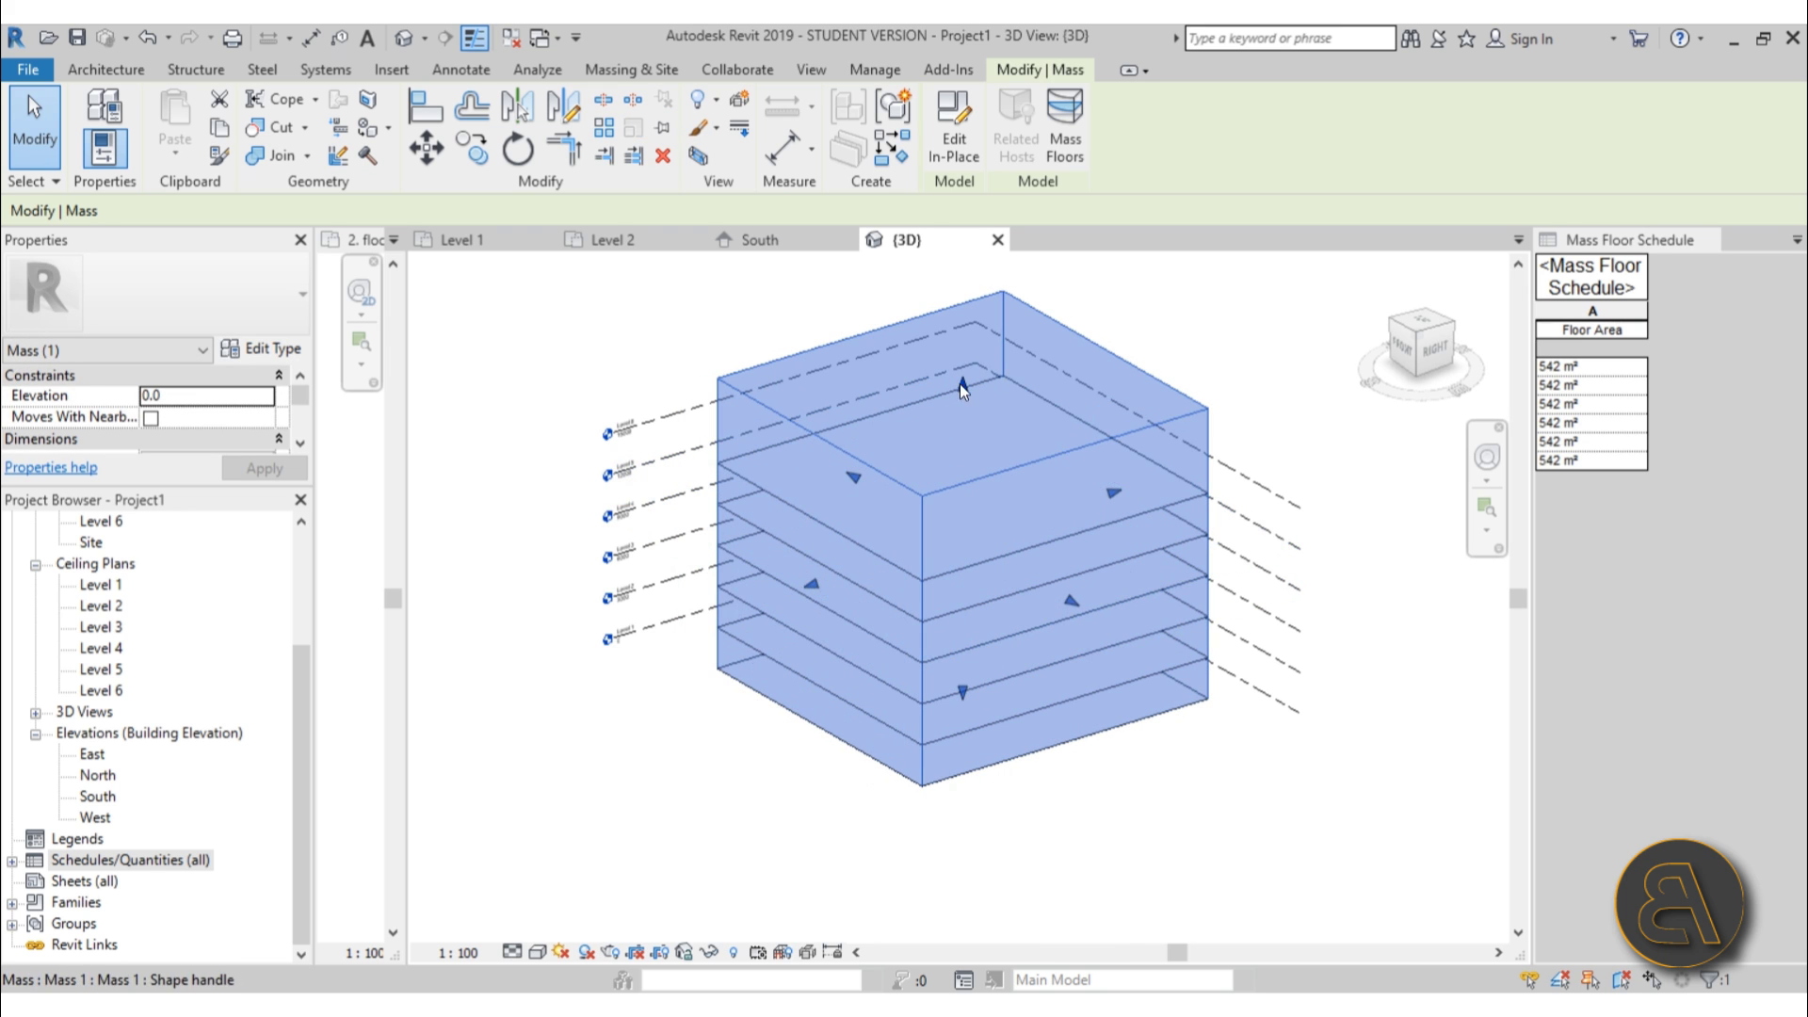
{"action": "left_click_drag", "start_coordinate": [963, 387], "coordinate": [959, 507]}
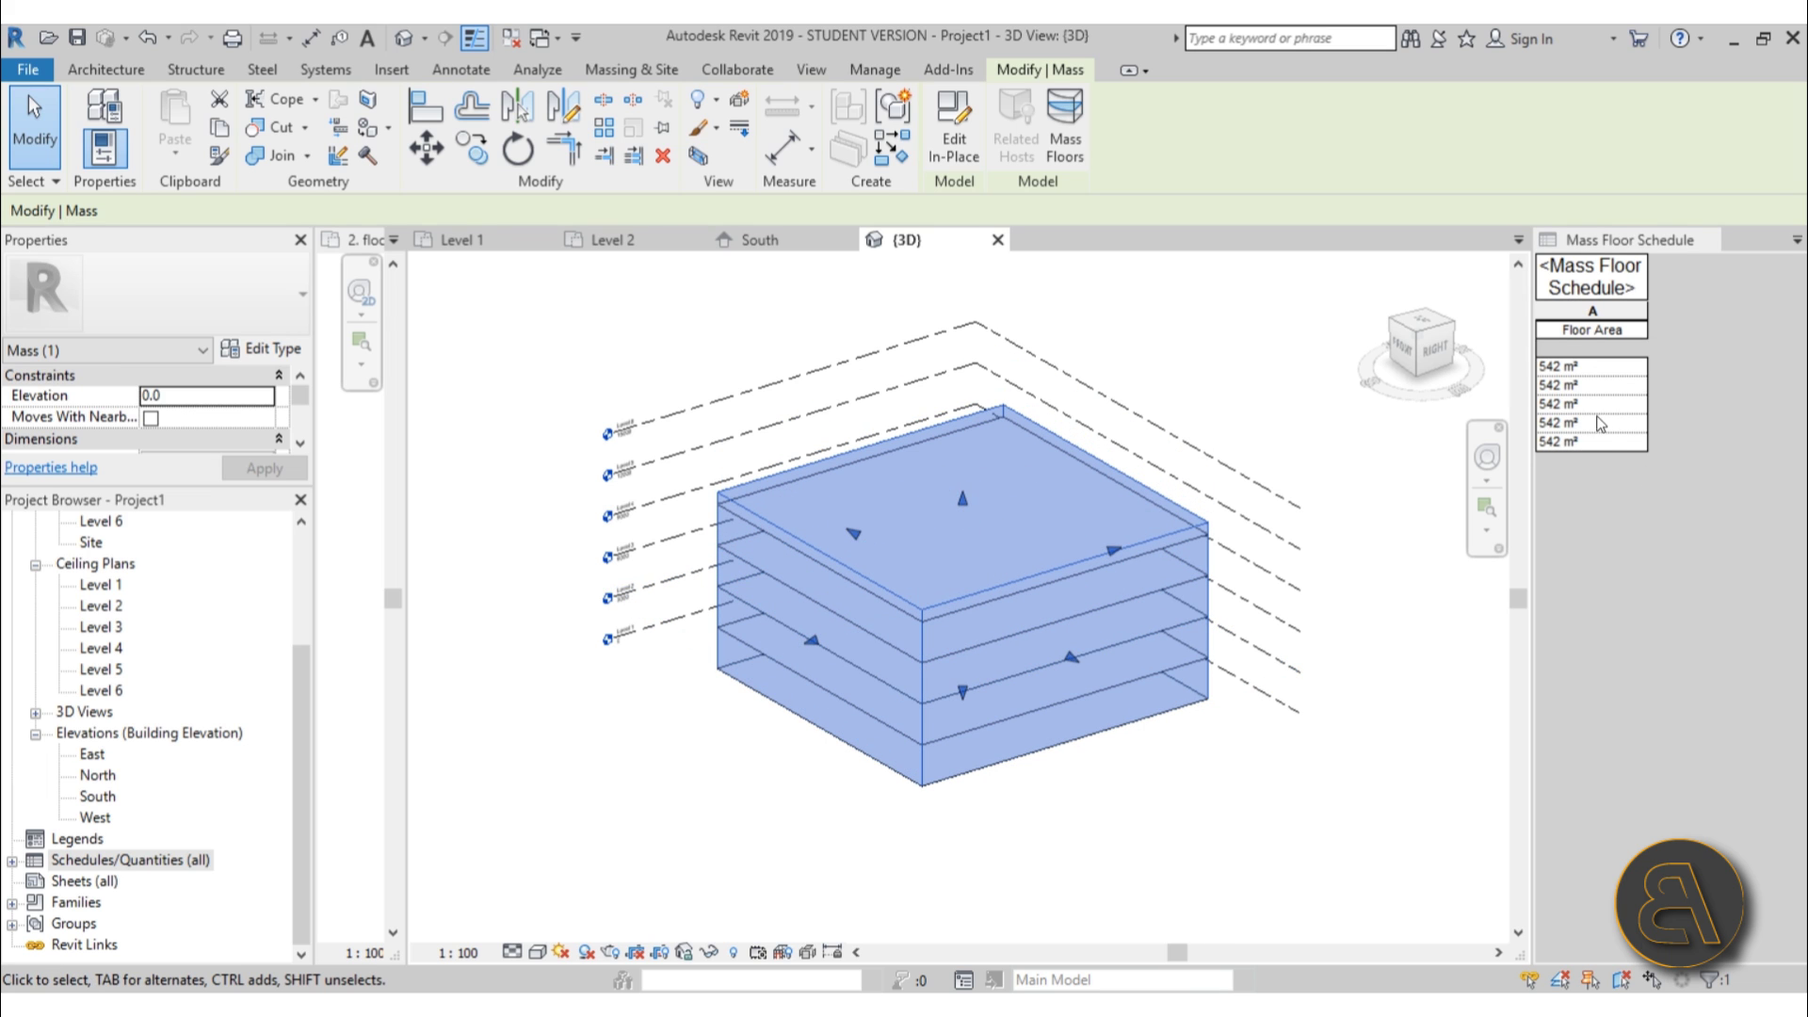
{"action": "left_click_drag", "start_coordinate": [964, 497], "coordinate": [962, 348]}
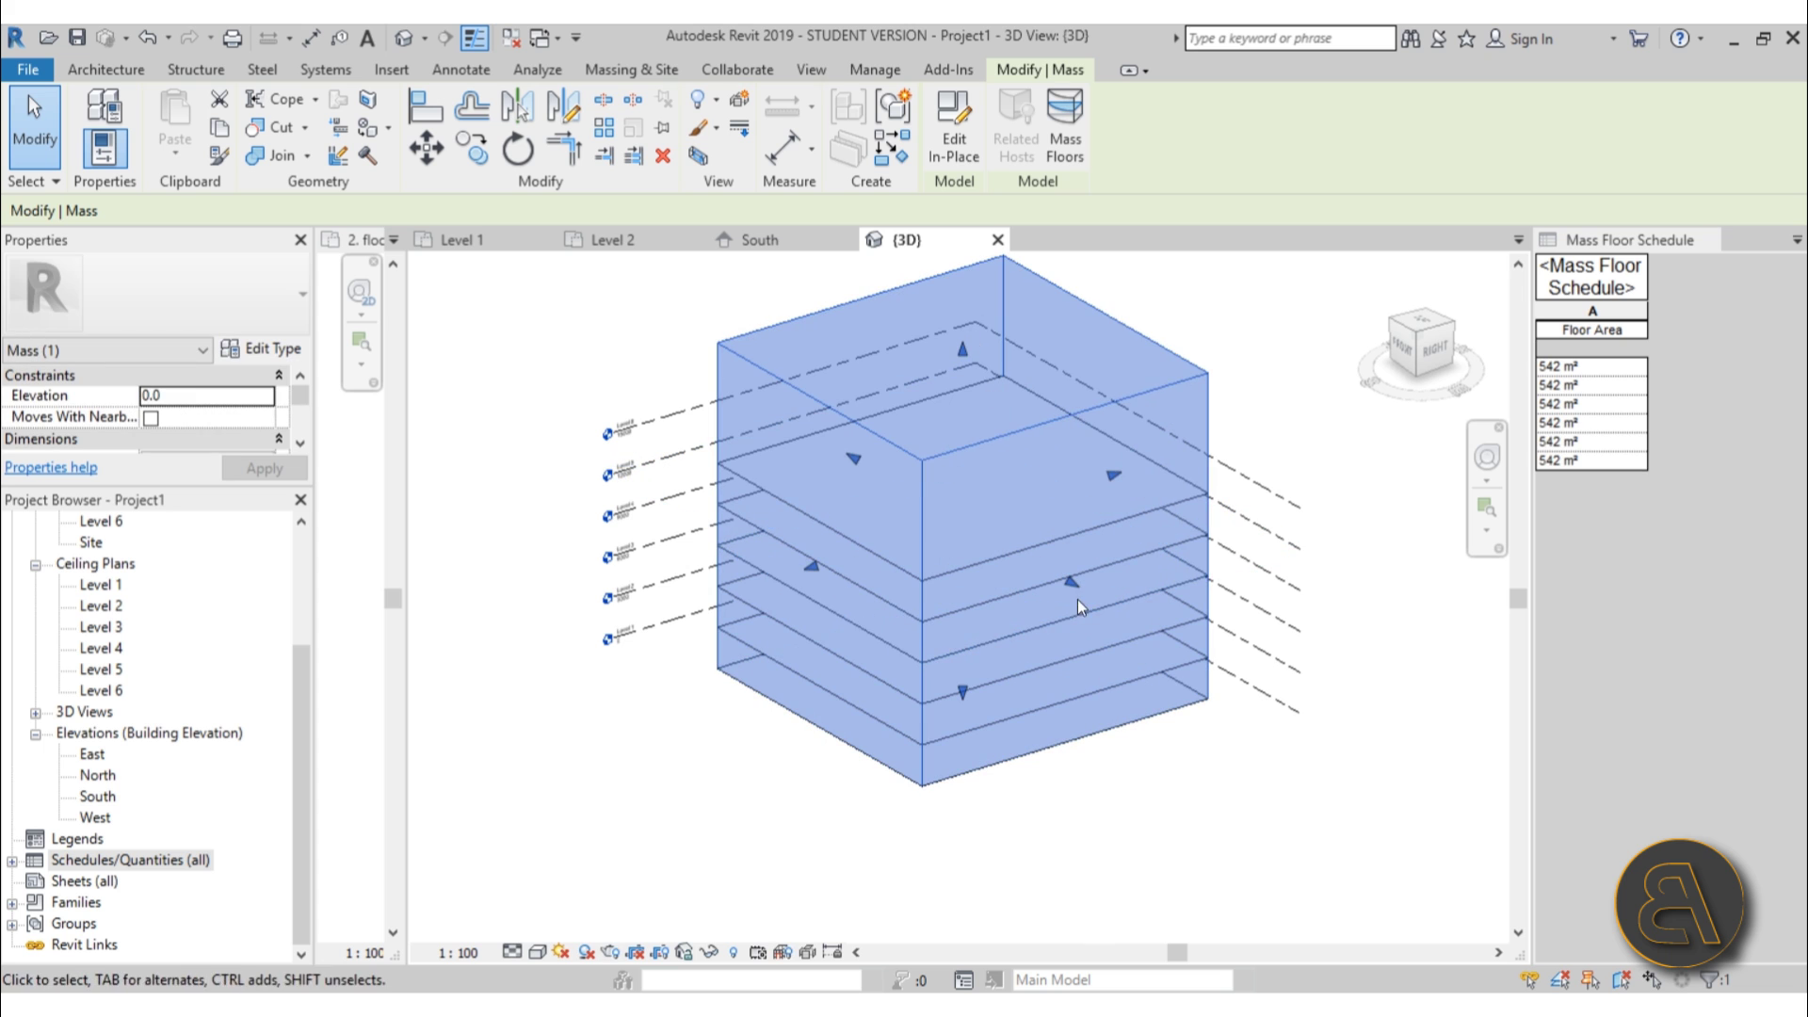
{"action": "left_click_drag", "start_coordinate": [1071, 585], "coordinate": [970, 570]}
{"action": "left_click", "coordinate": [813, 720]}
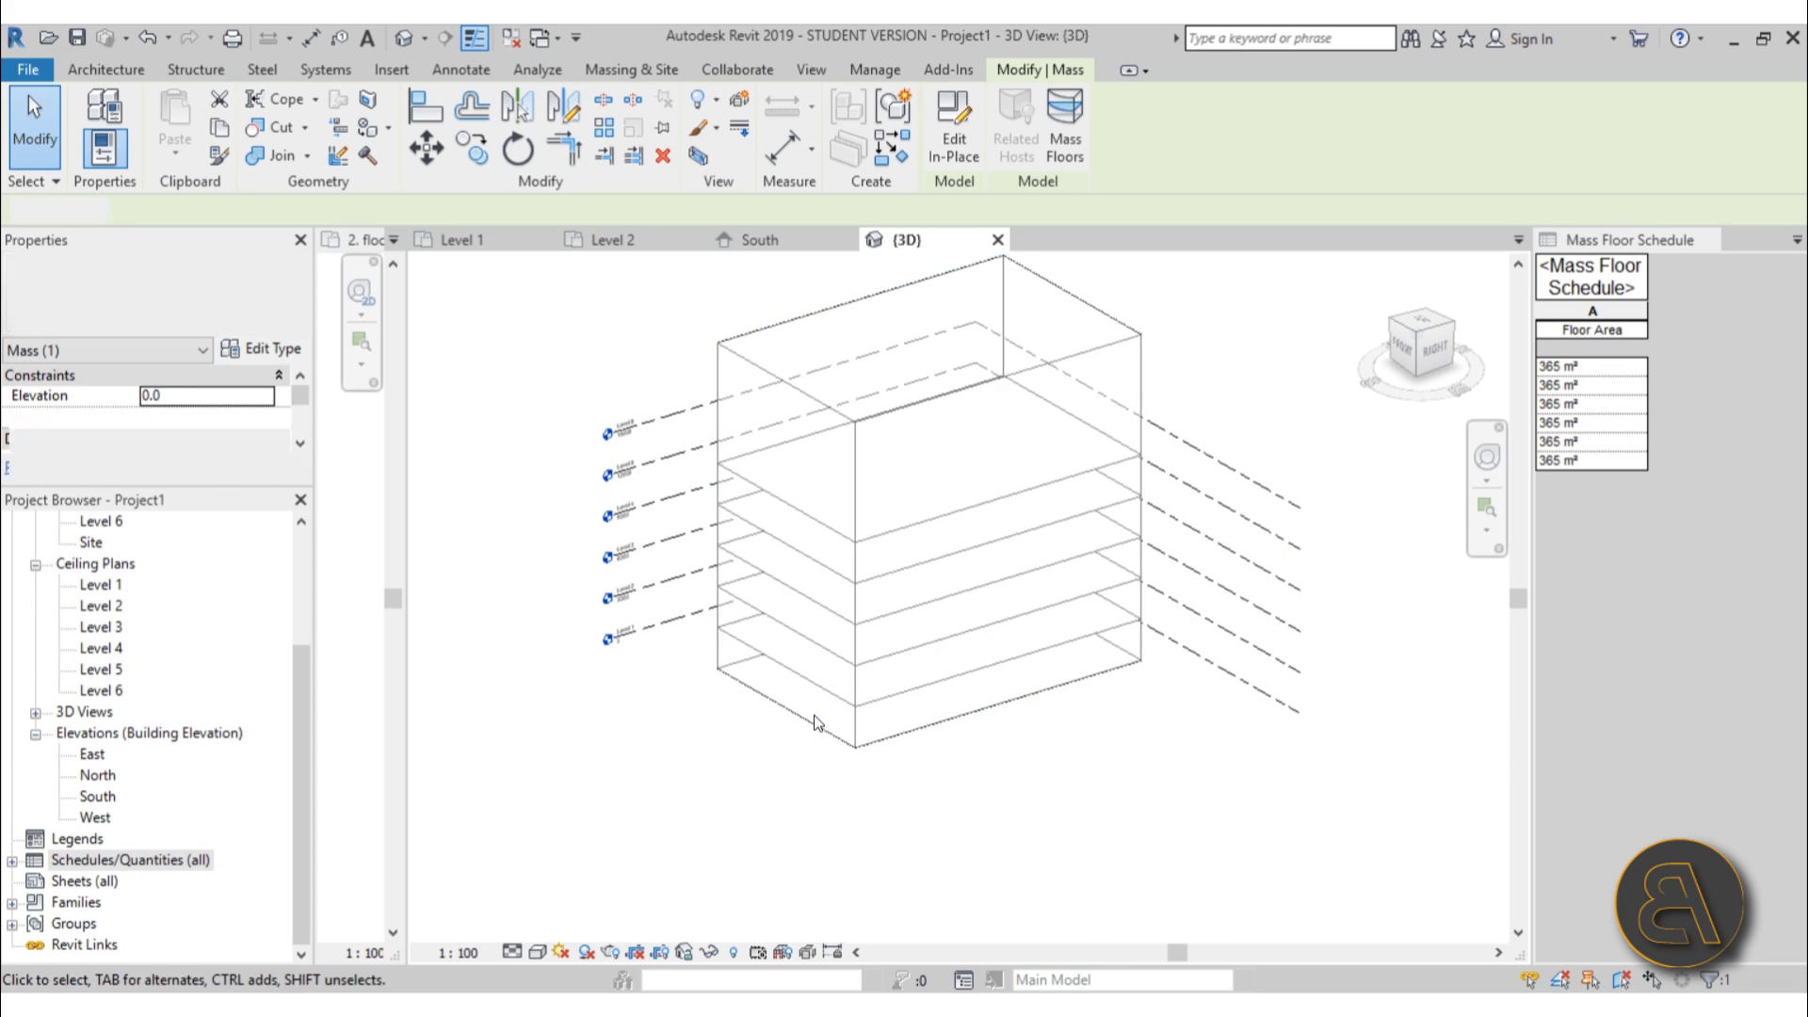
{"action": "left_click", "coordinate": [906, 722]}
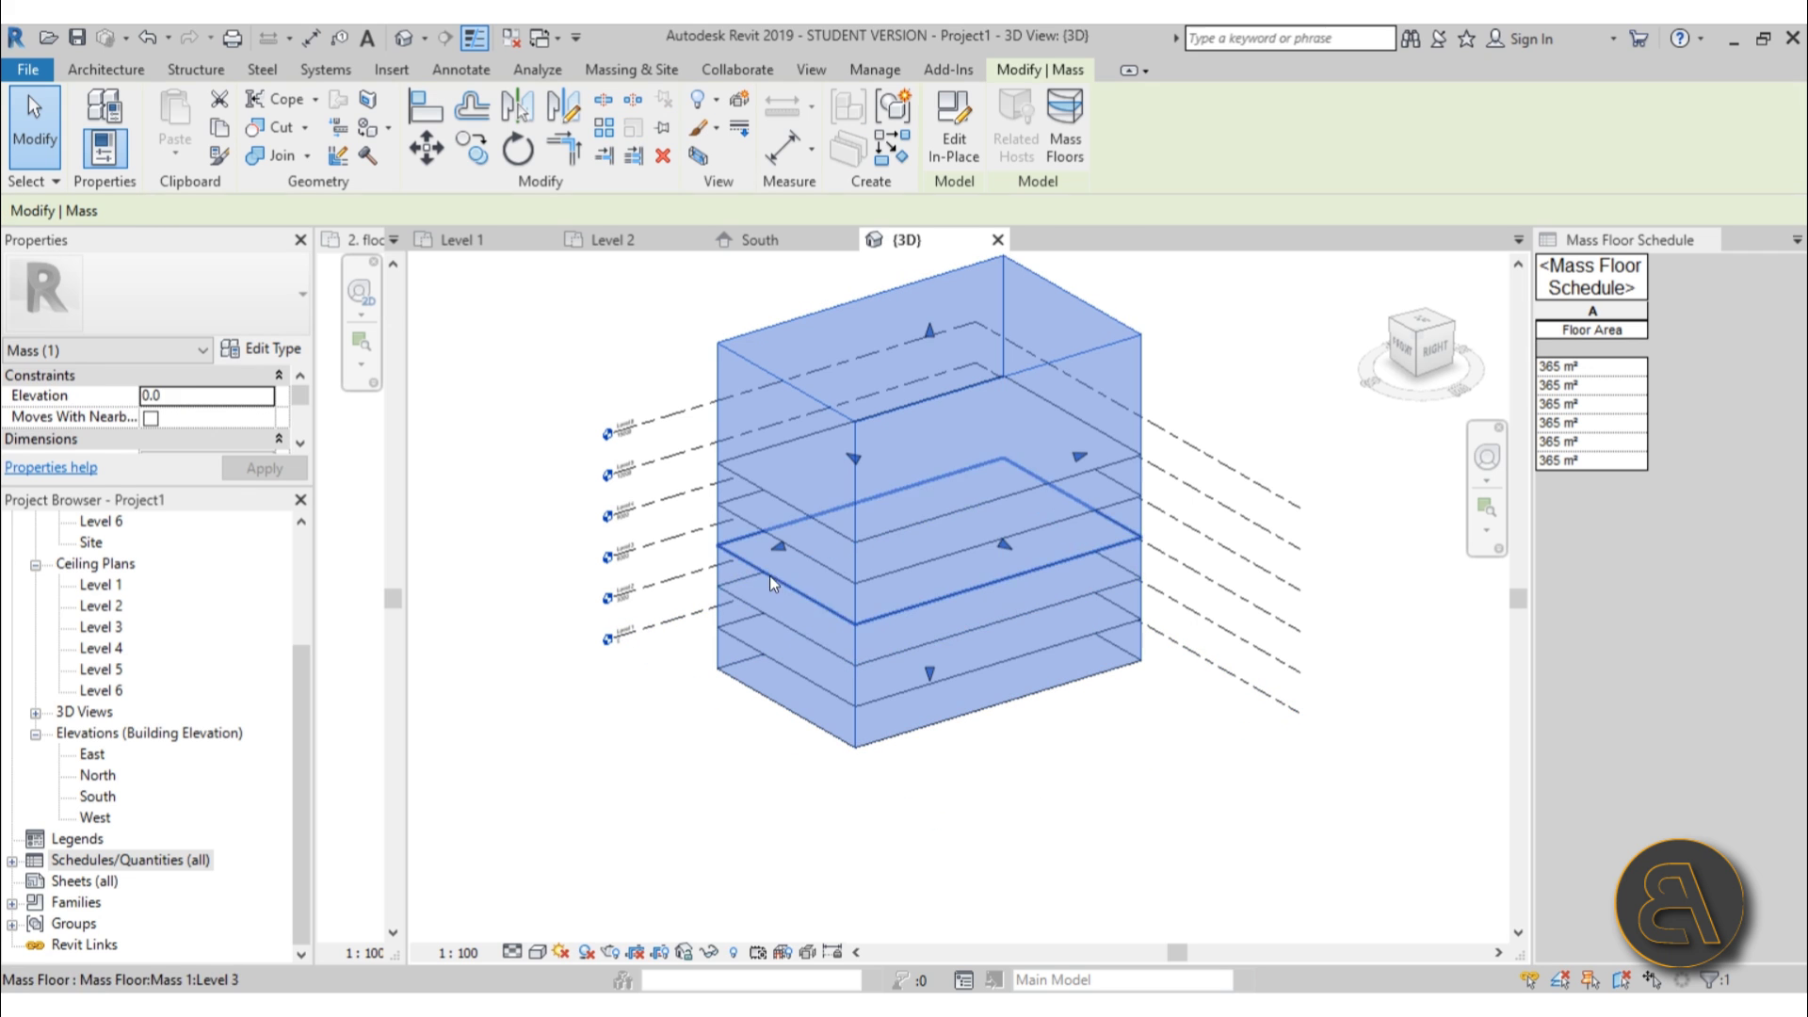
{"action": "left_click_drag", "start_coordinate": [778, 545], "coordinate": [730, 561]}
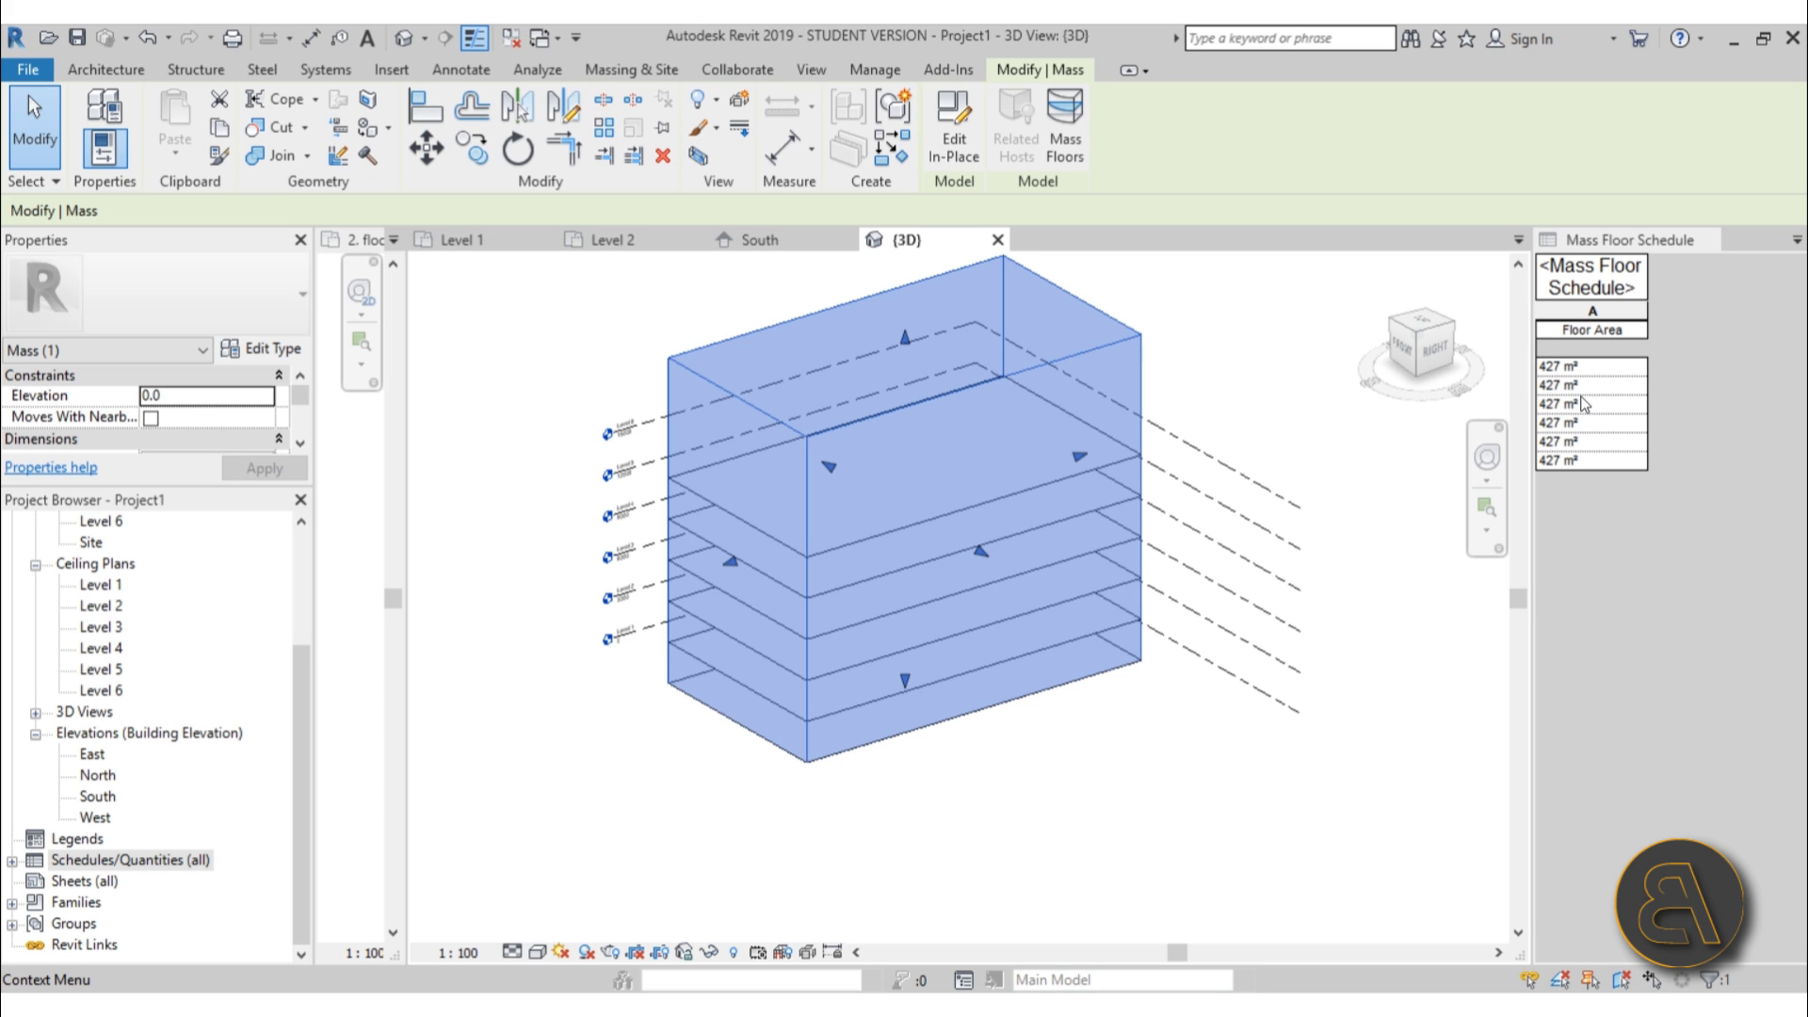
{"action": "left_click", "coordinate": [578, 421]}
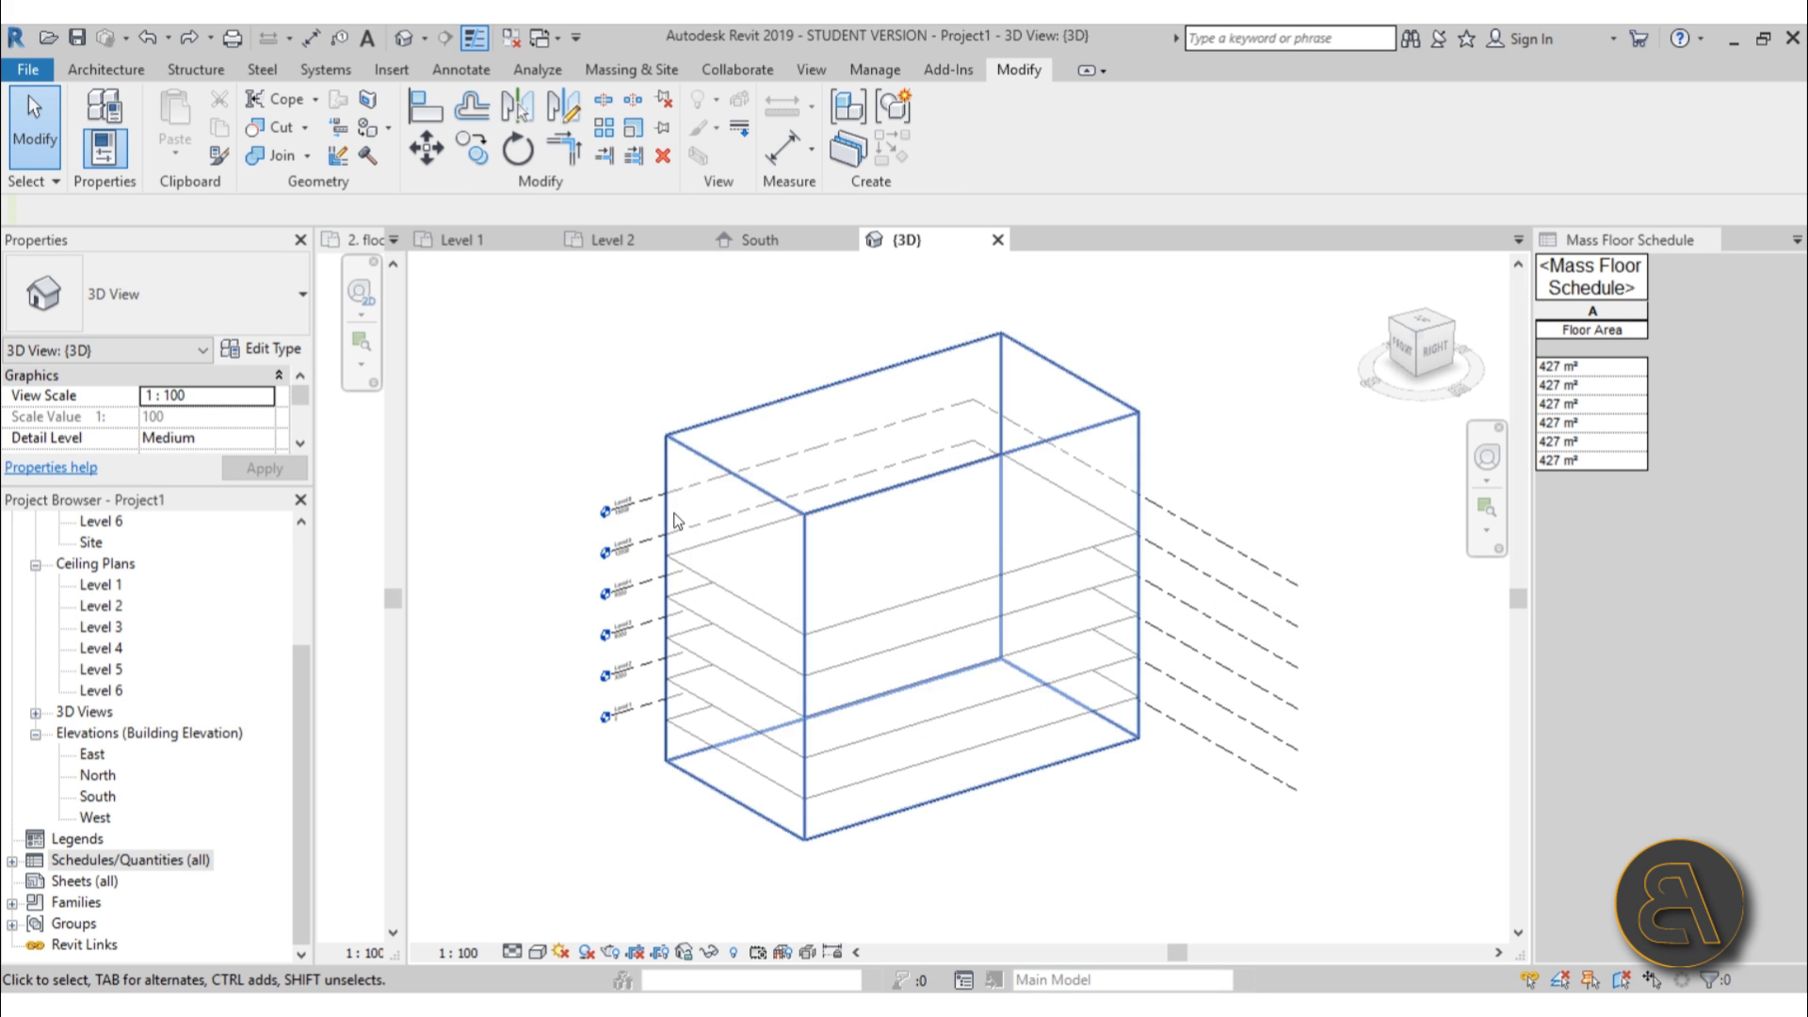
Drag the mass away and undo the move, then widen the cityscape 3D View 1 pane.
{"action": "key", "text": "z"}
{"action": "key", "text": "o"}
{"action": "left_click_drag", "start_coordinate": [552, 377], "coordinate": [687, 513]}
{"action": "scroll", "coordinate": [1074, 683], "scroll_direction": "up", "scroll_amount": 2}
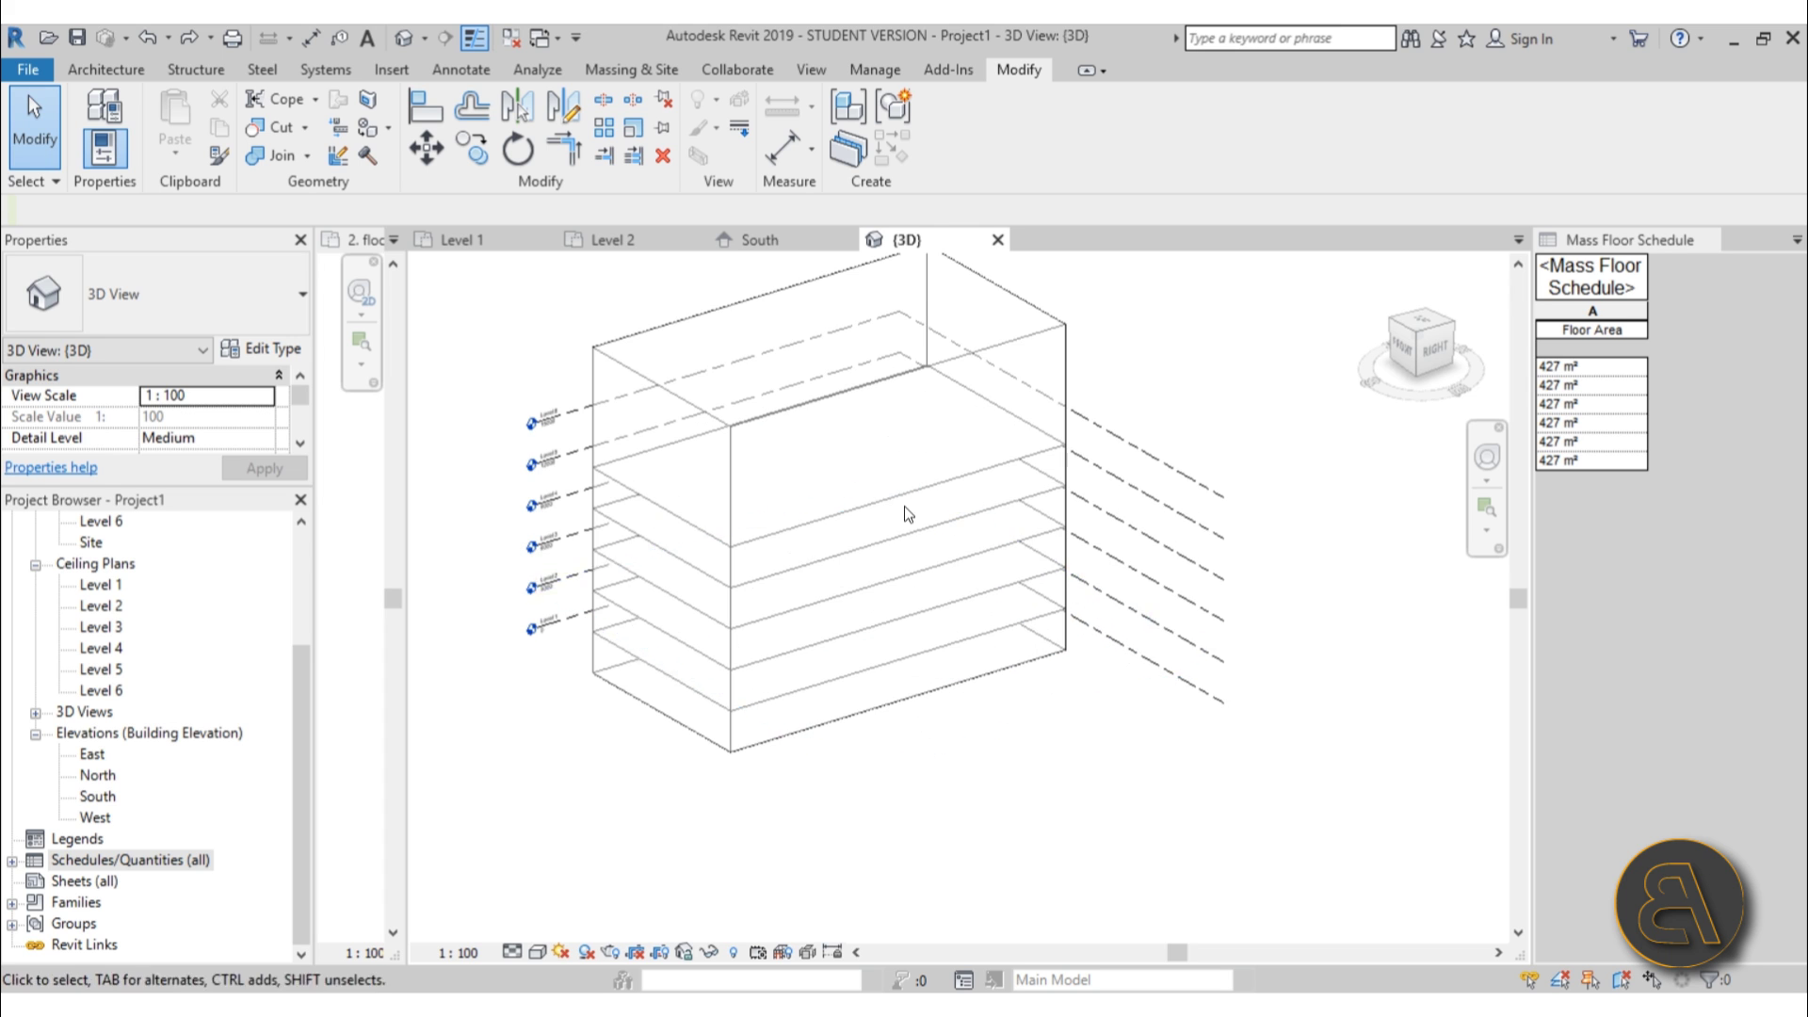
{"action": "scroll", "coordinate": [827, 450], "scroll_direction": "up", "scroll_amount": 2}
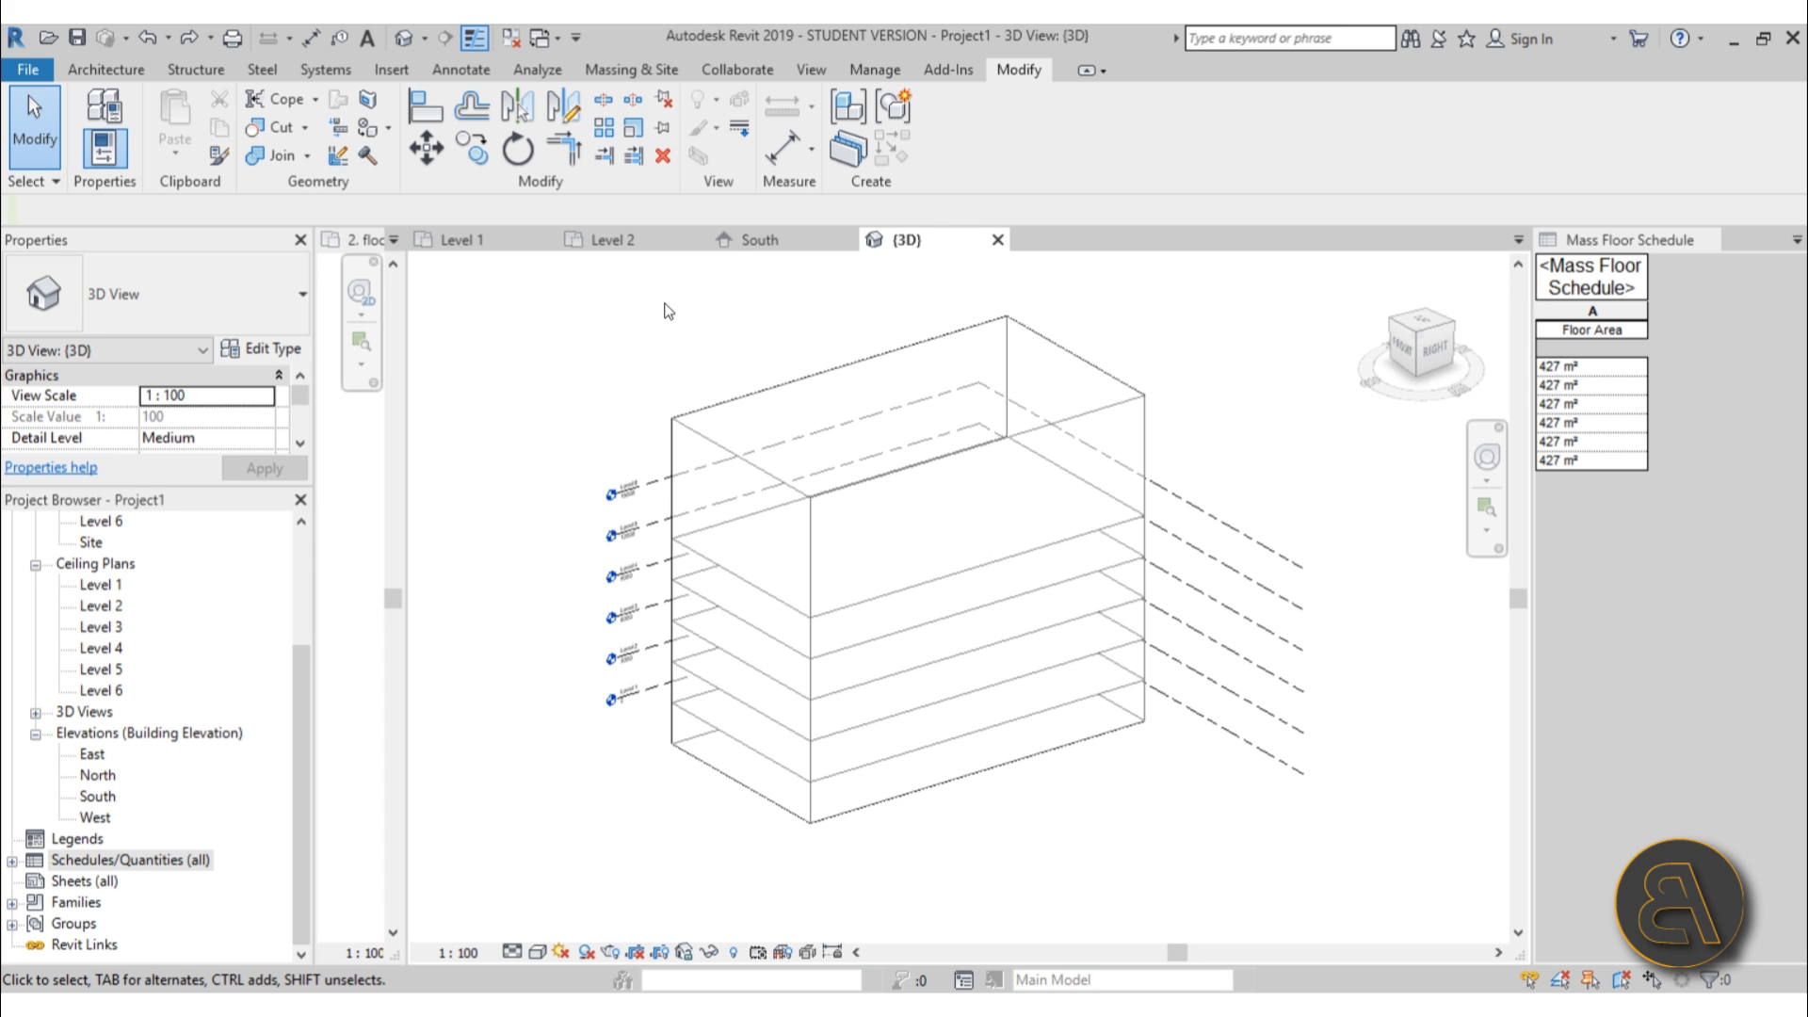
{"action": "left_click", "coordinate": [704, 429]}
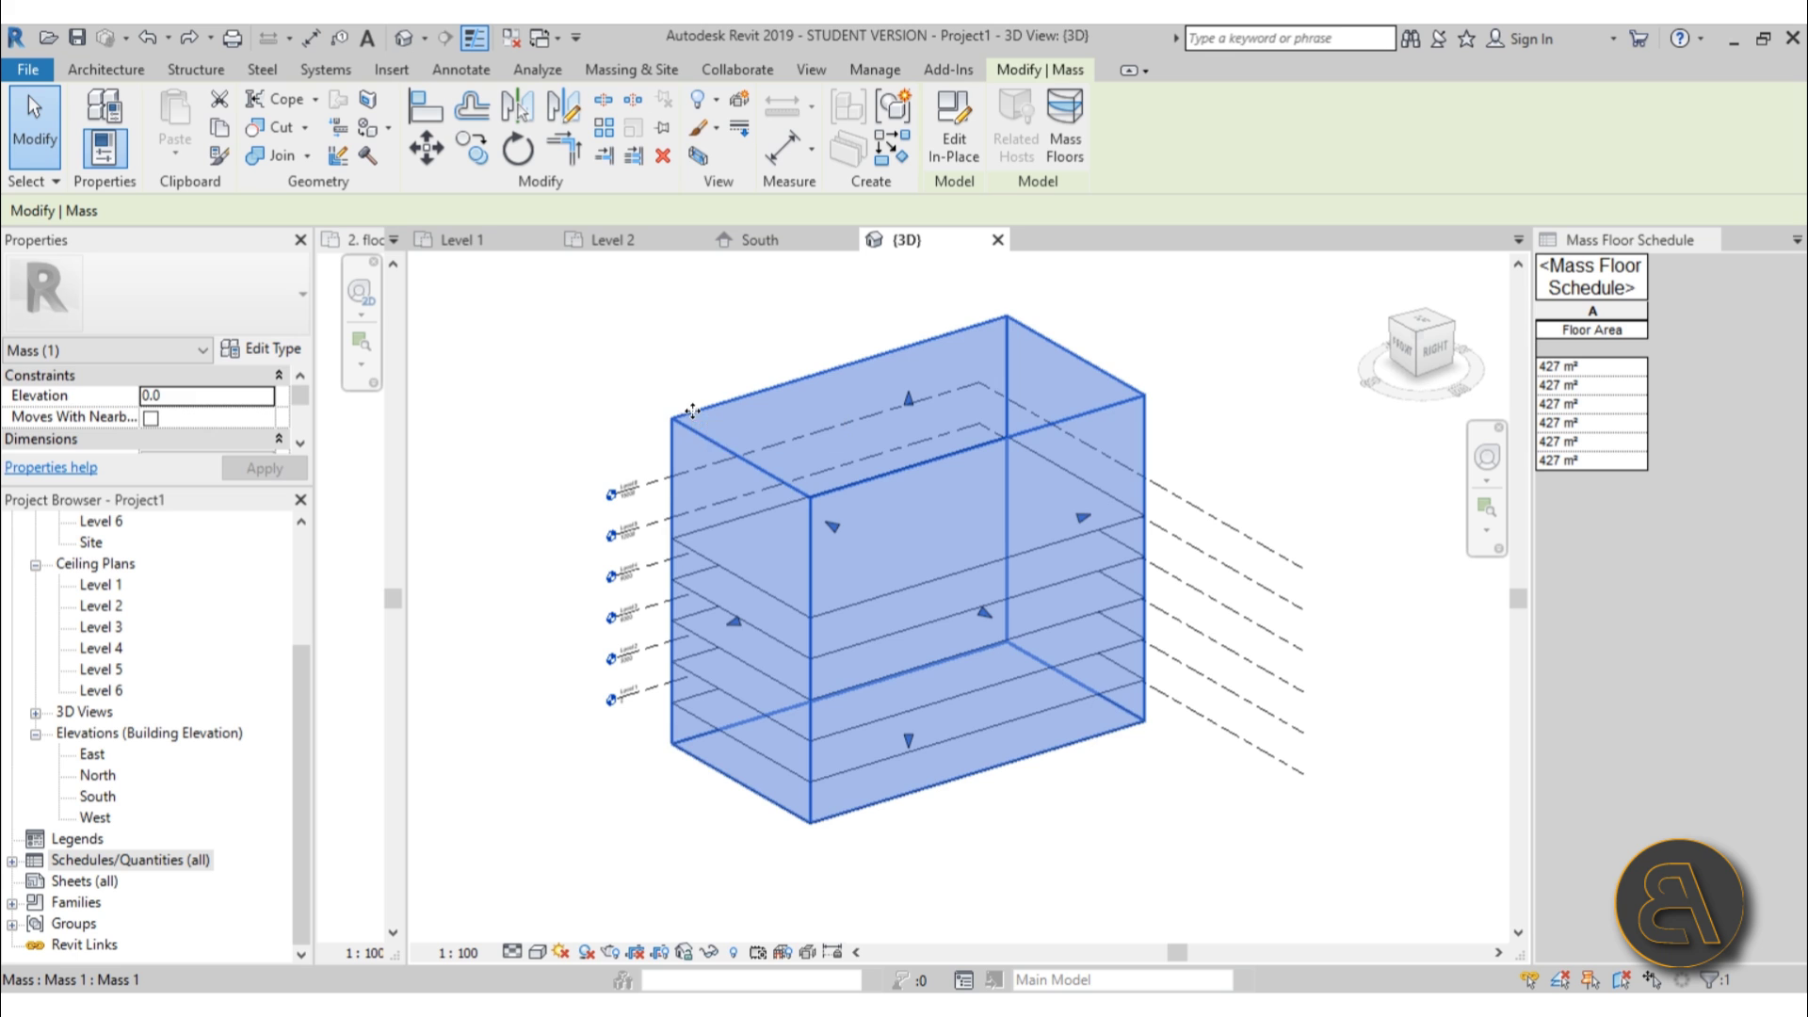
{"action": "left_click_drag", "start_coordinate": [704, 428], "coordinate": [1085, 827]}
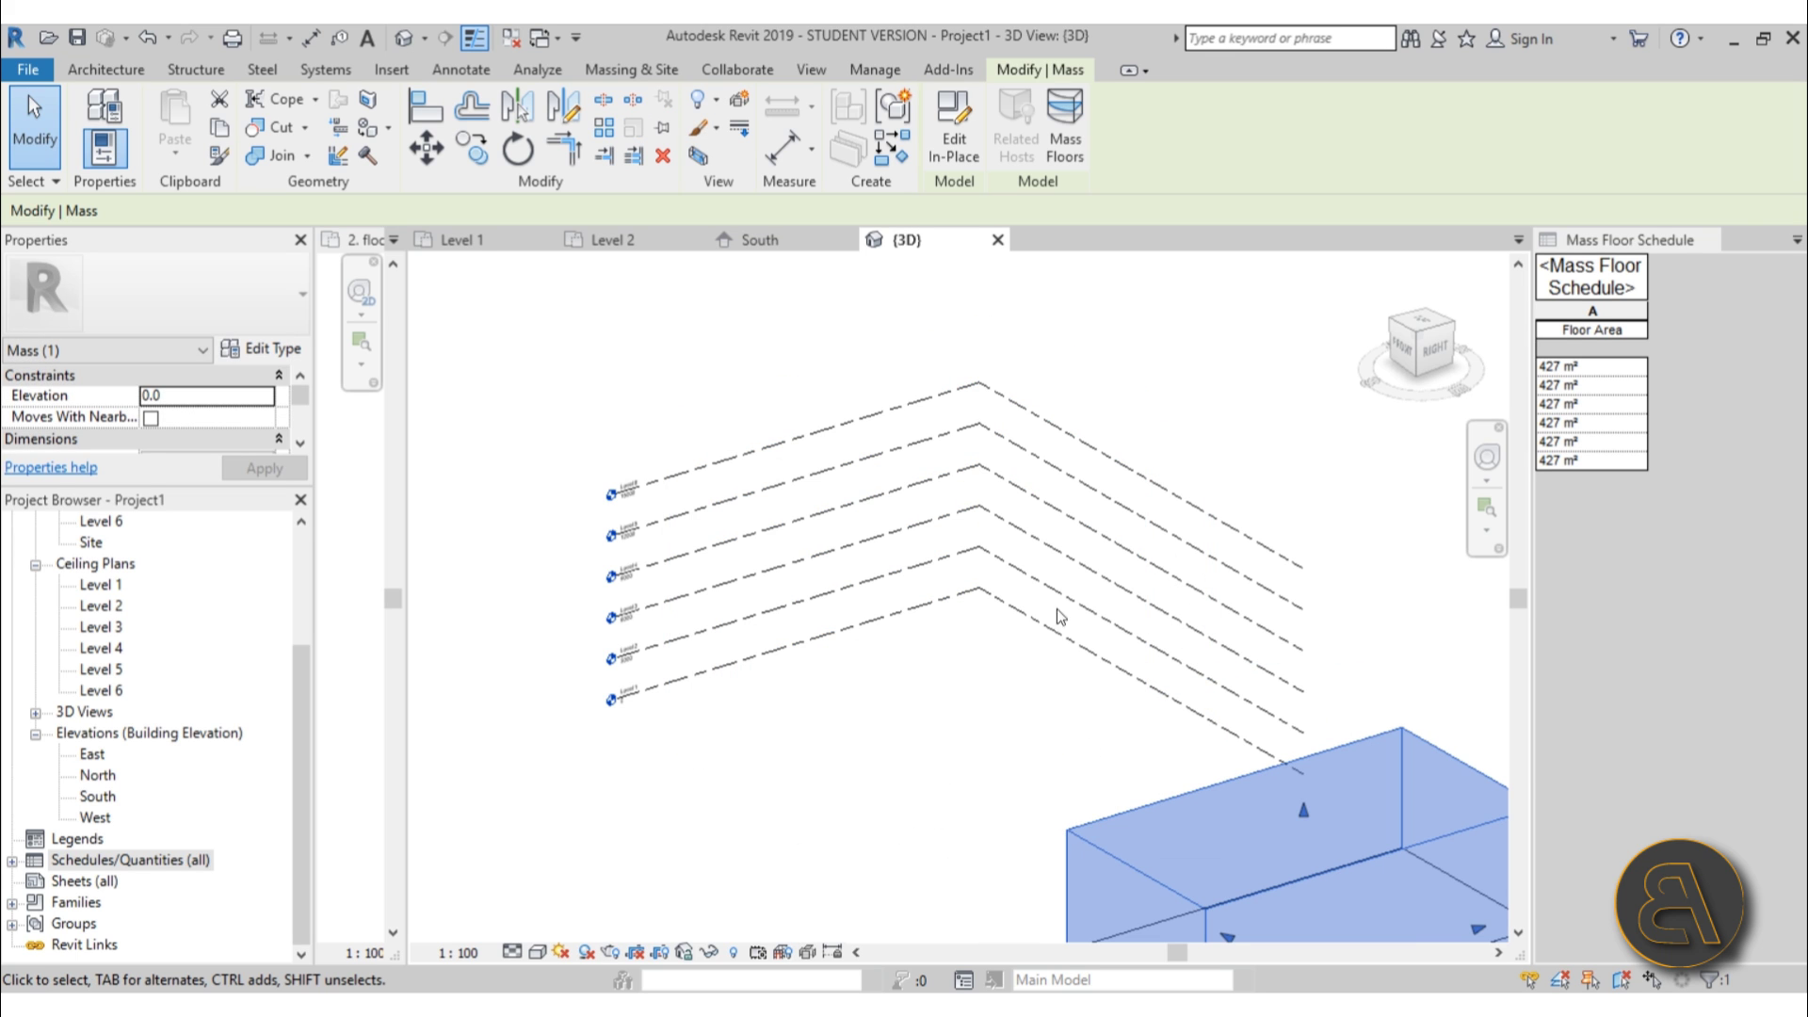
{"action": "left_click", "coordinate": [146, 39]}
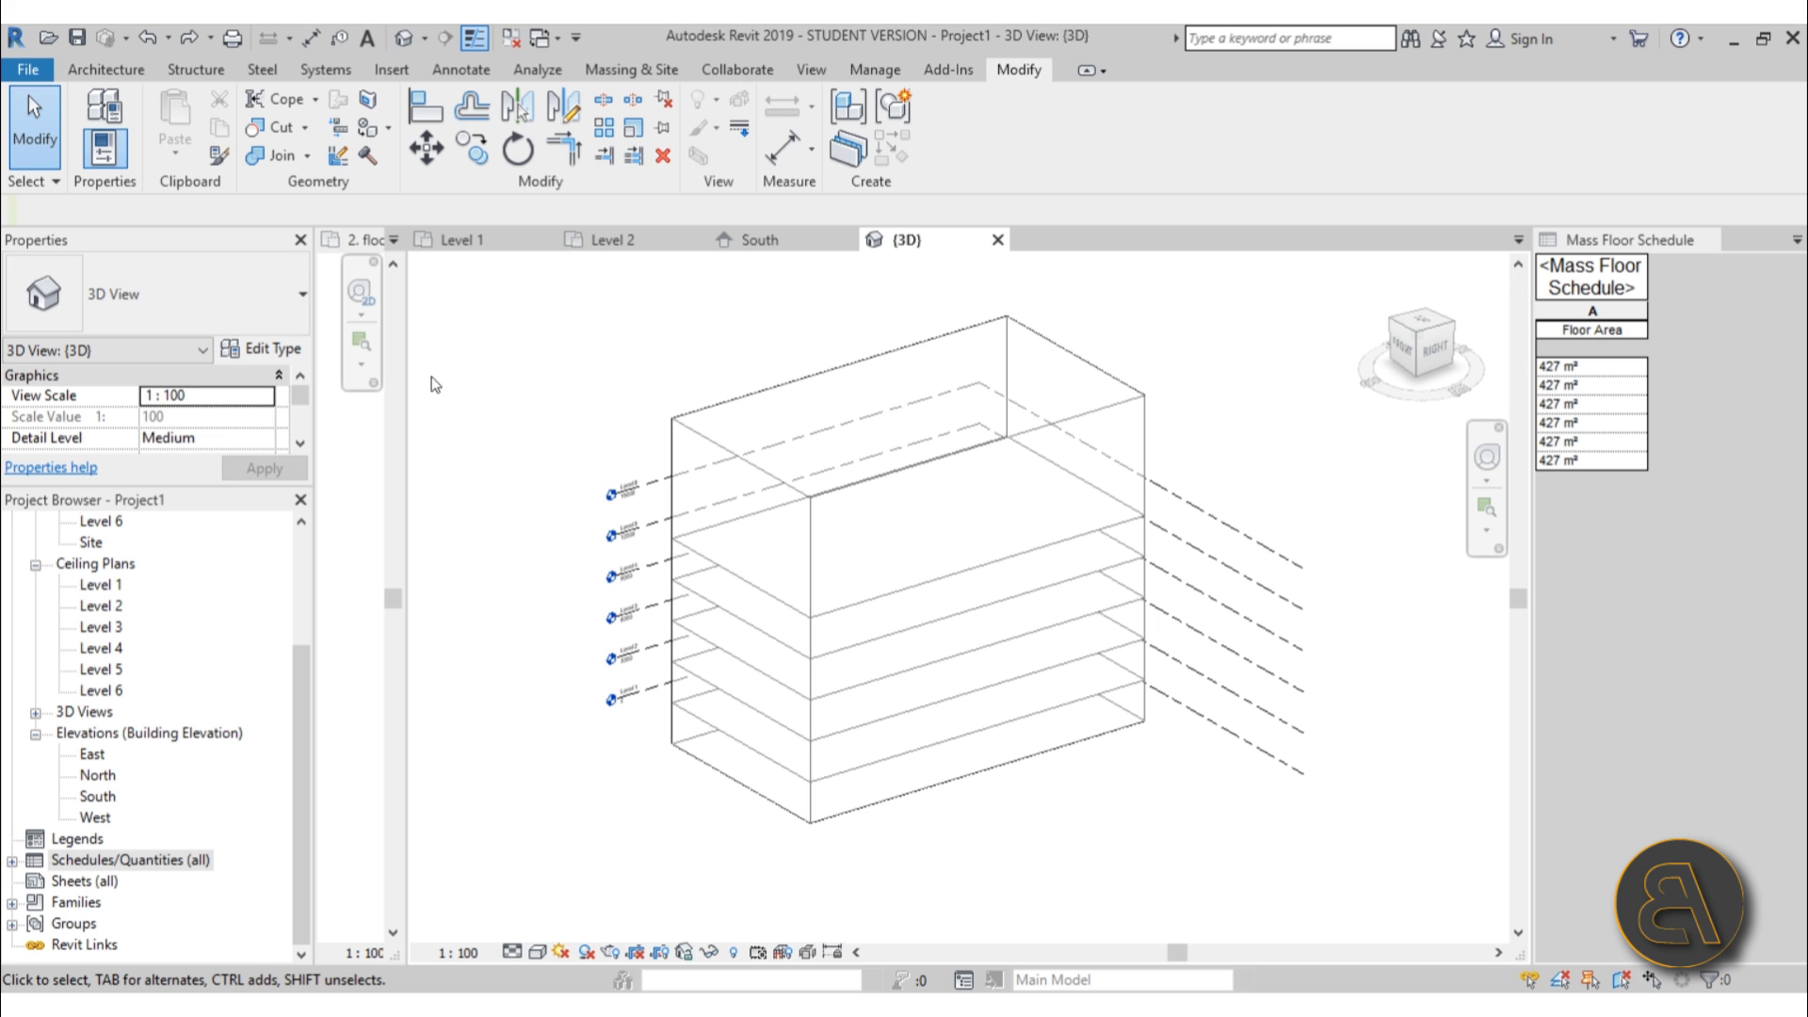
{"action": "left_click_drag", "start_coordinate": [406, 380], "coordinate": [726, 379]}
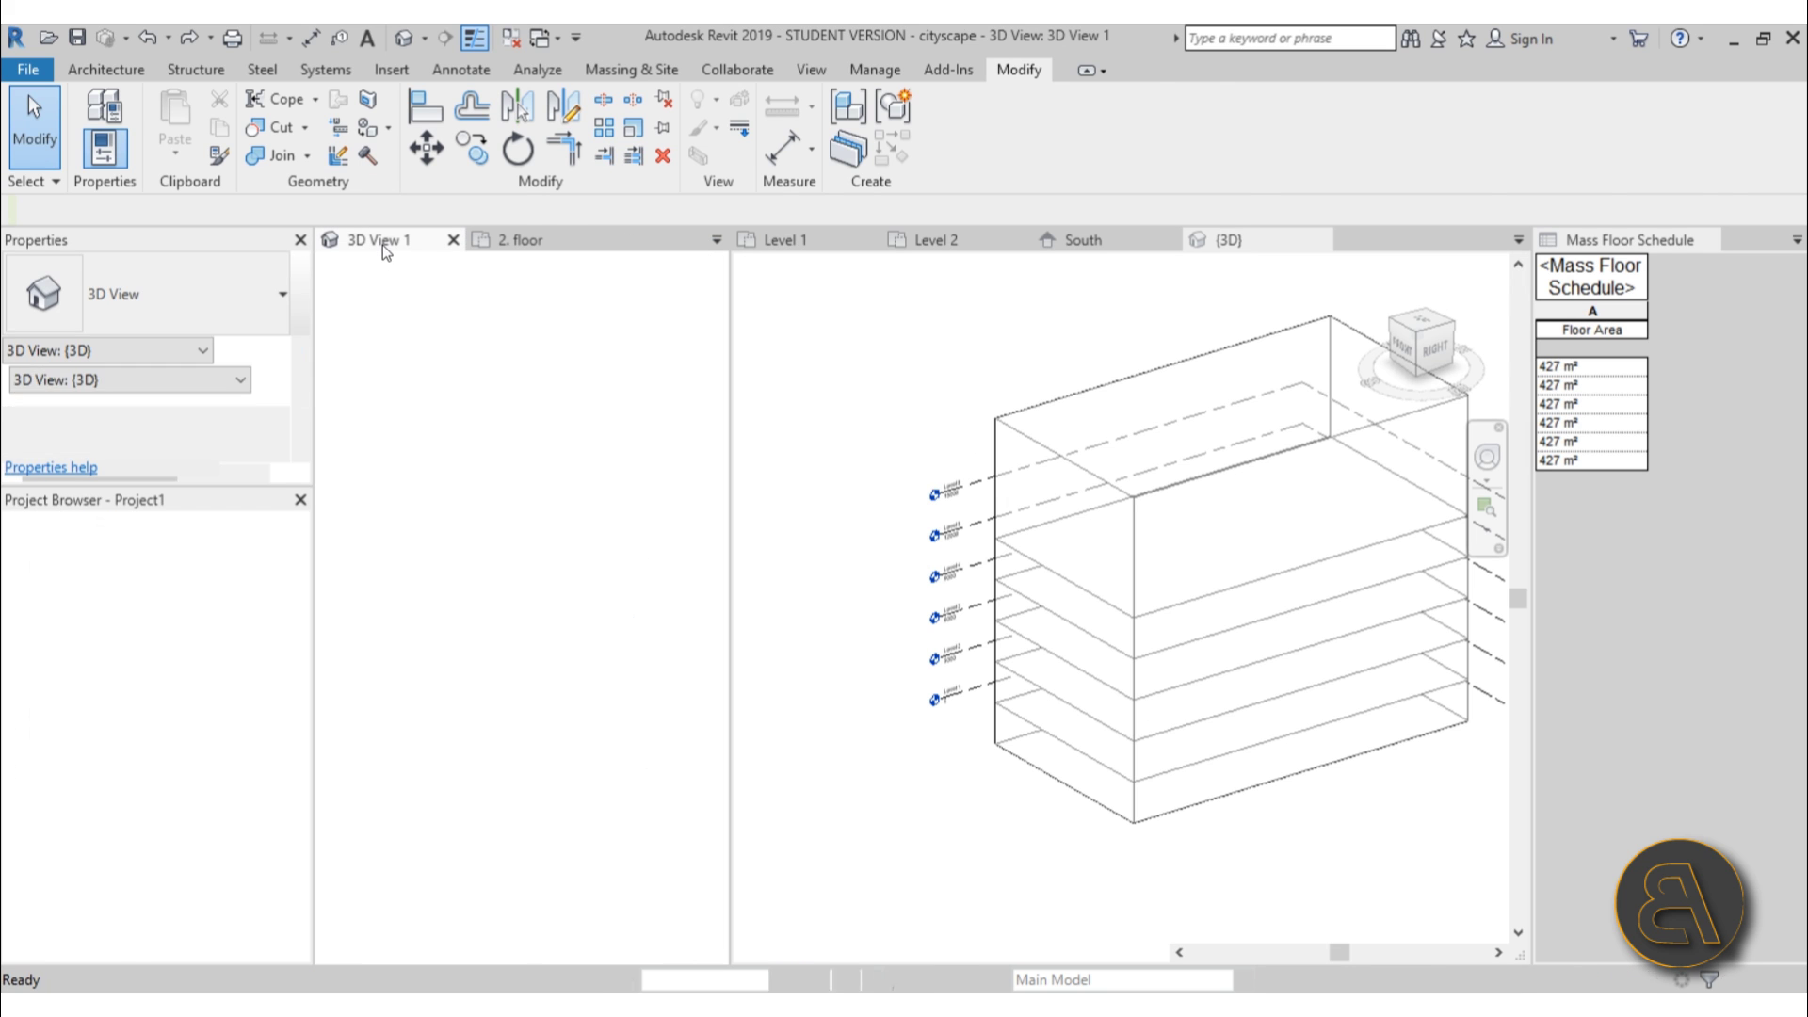
Turn off Drag elements on selection and widen the mass 3D view pane again.
{"action": "left_click_drag", "start_coordinate": [730, 471], "coordinate": [1199, 485]}
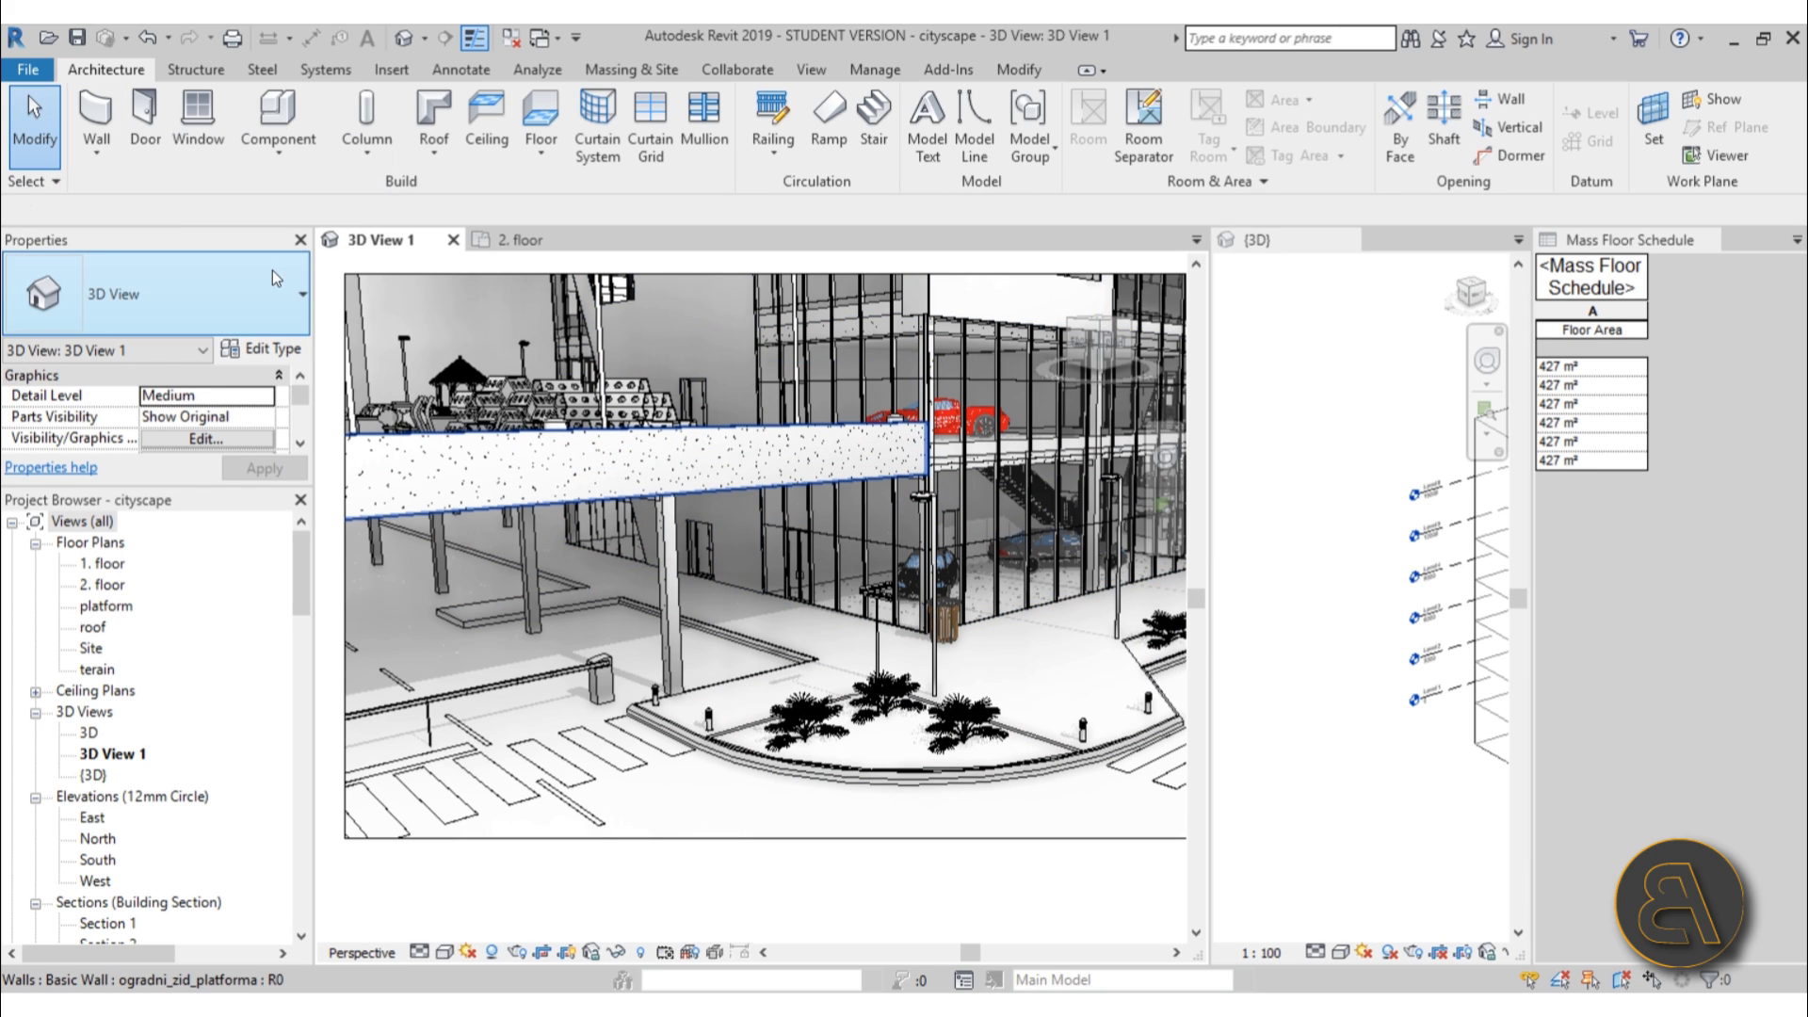
{"action": "left_click", "coordinate": [54, 181]}
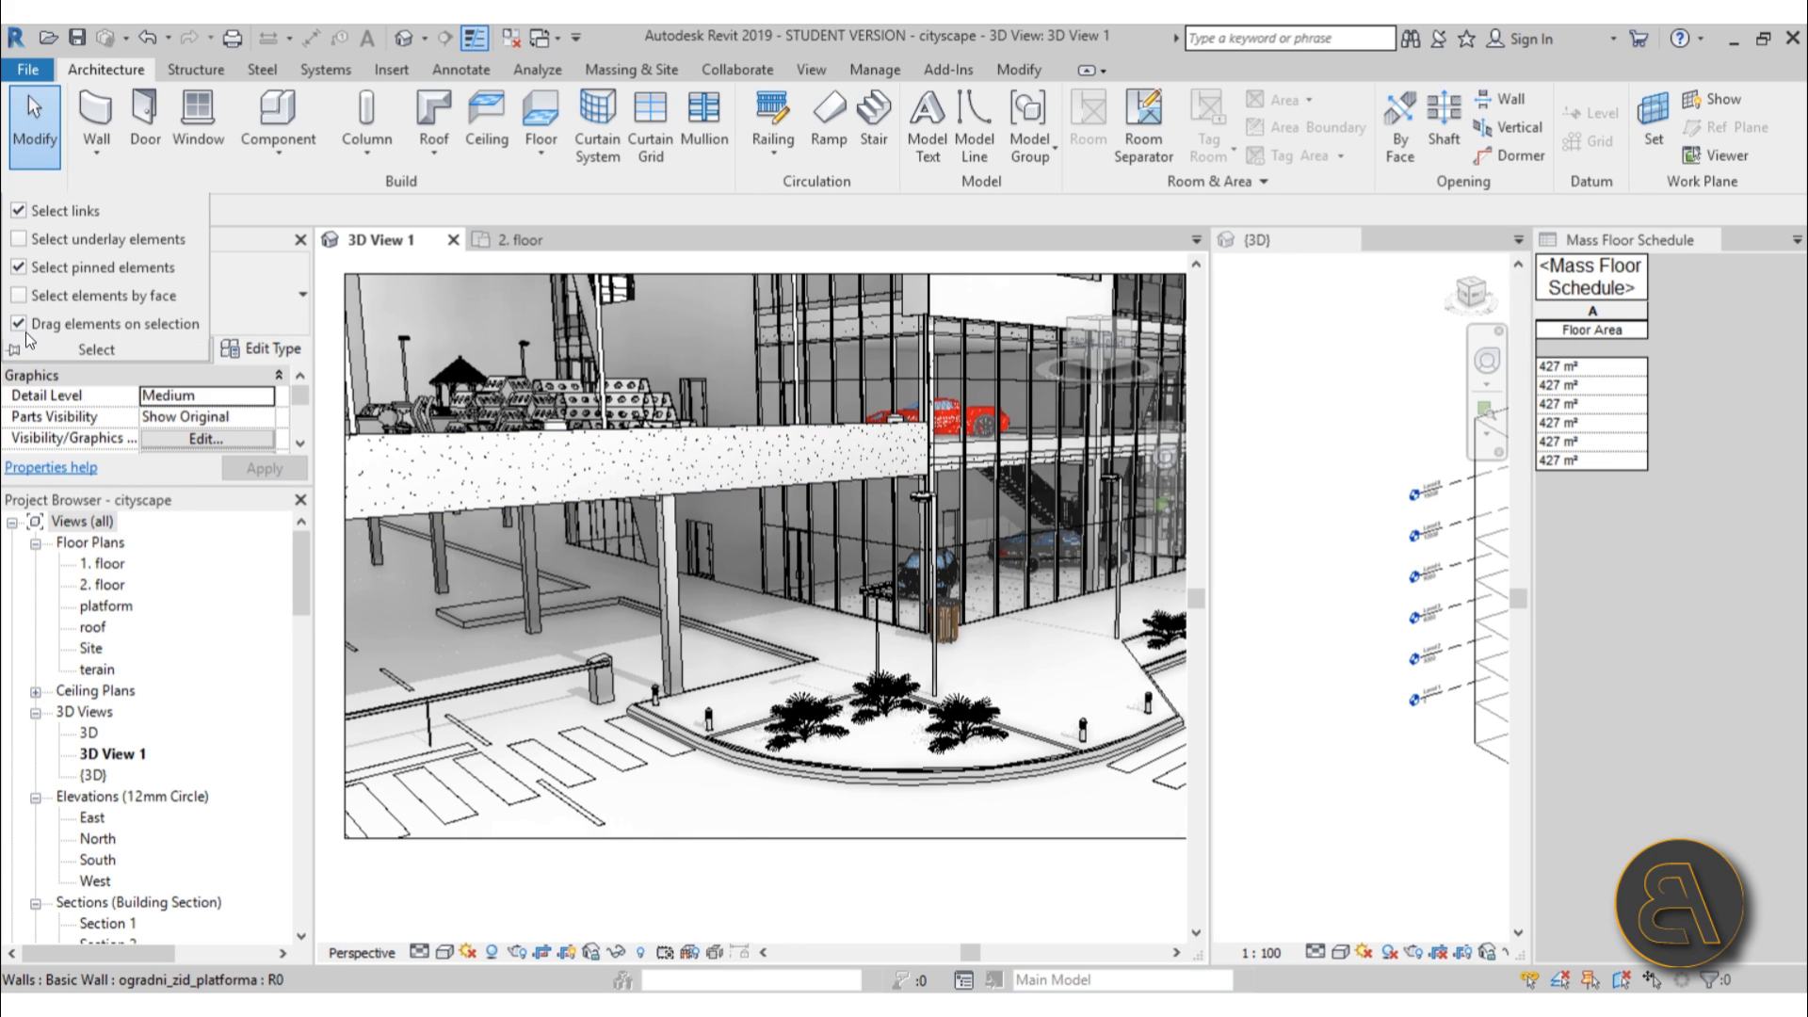
{"action": "left_click", "coordinate": [102, 326]}
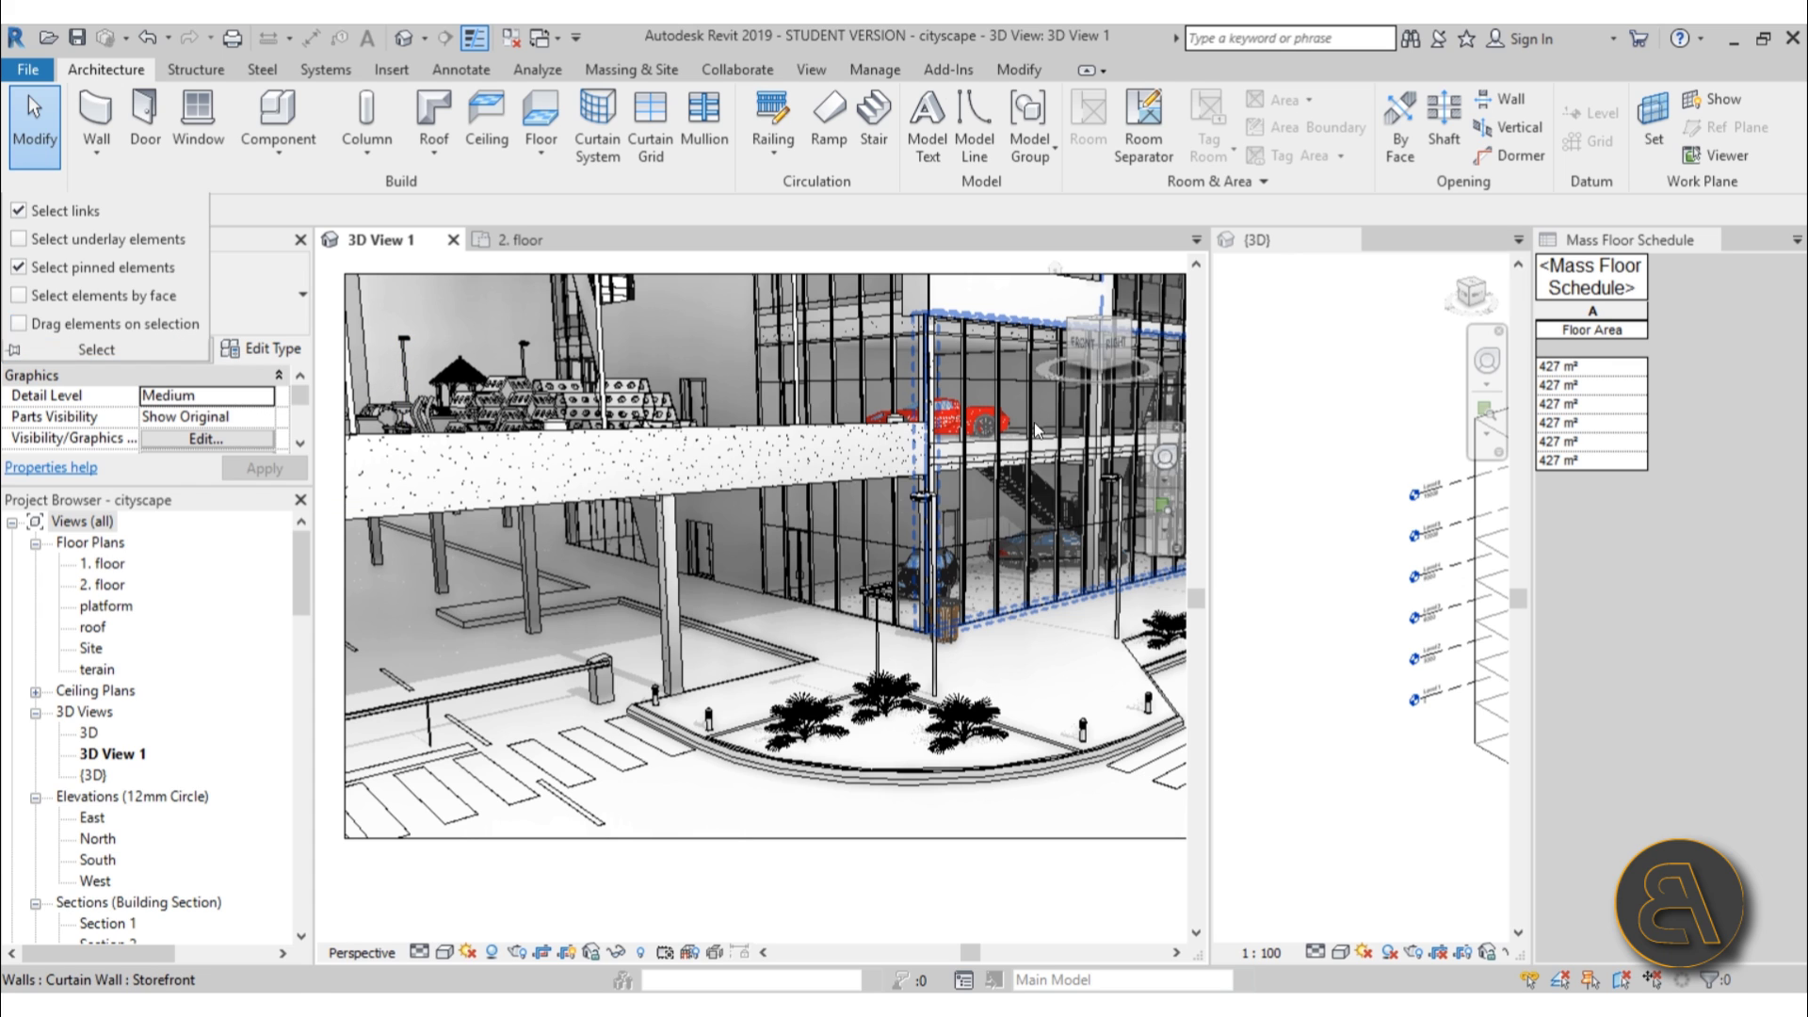
{"action": "left_click_drag", "start_coordinate": [1209, 425], "coordinate": [458, 433]}
Tab from the mass to its floors, then crossing-select the mass, floors and levels together.
{"action": "left_click", "coordinate": [802, 399]}
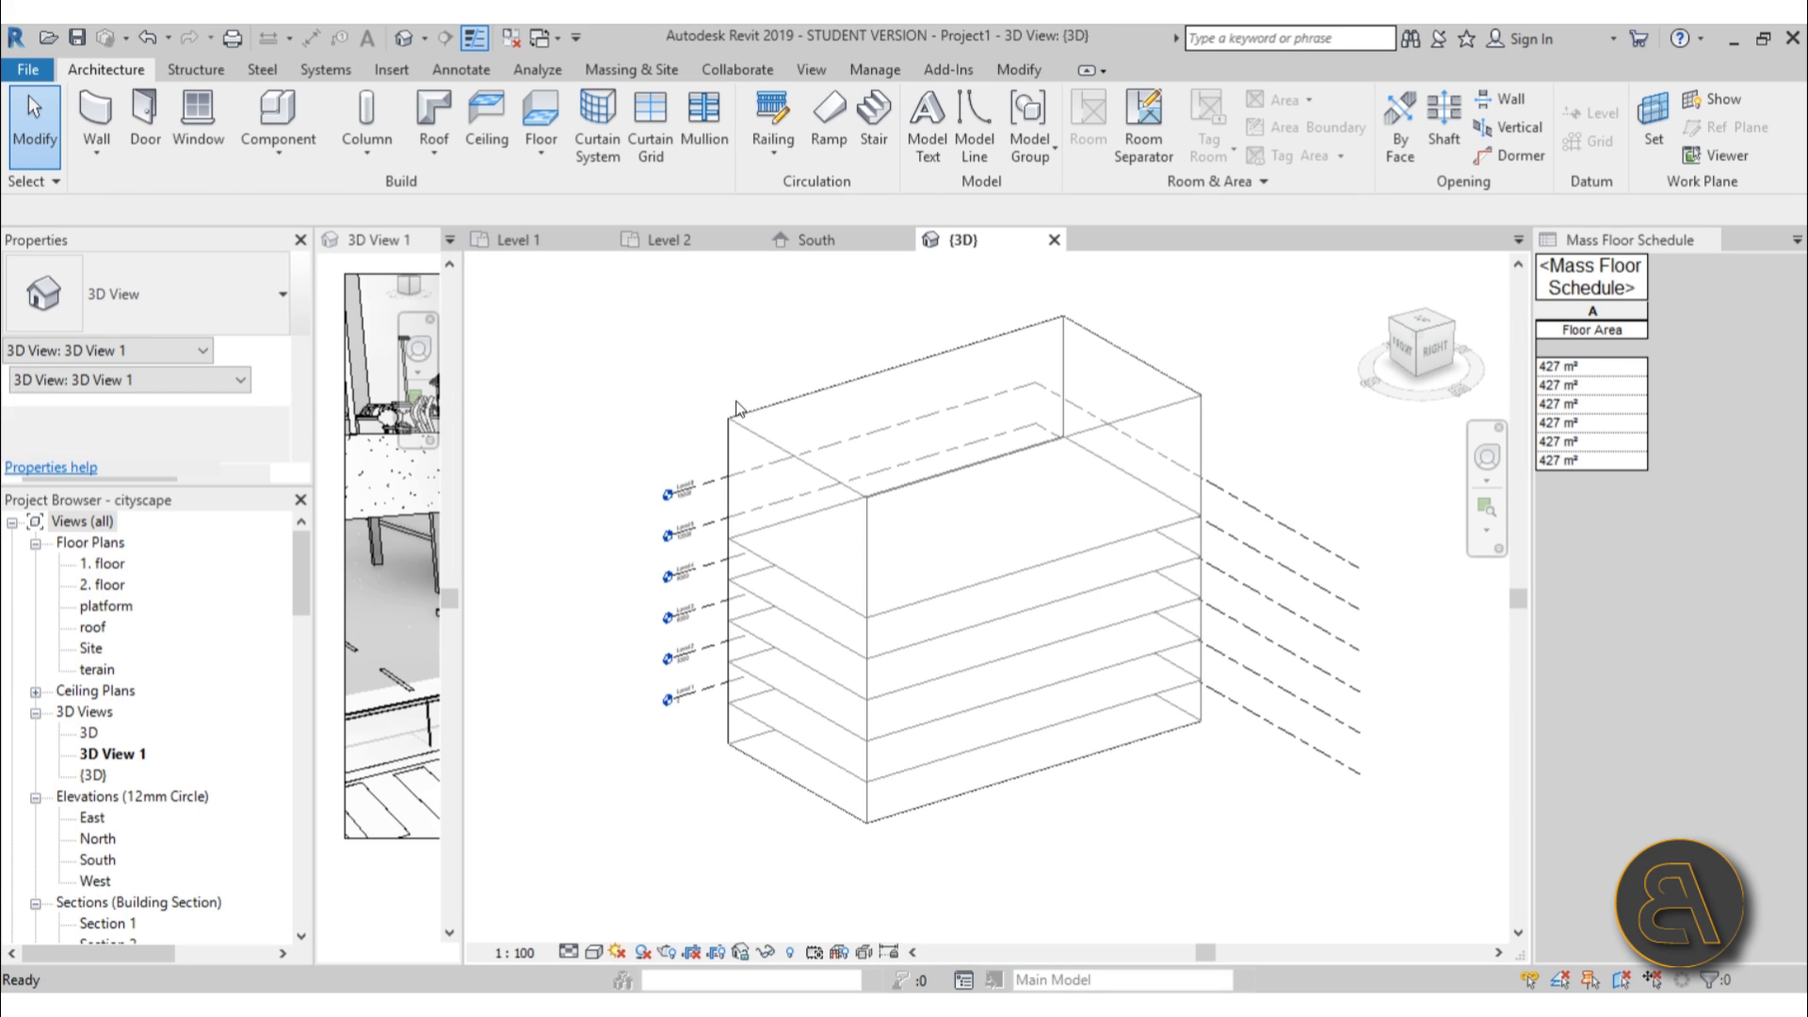
{"action": "left_click", "coordinate": [731, 421]}
{"action": "left_click_drag", "start_coordinate": [731, 422], "coordinate": [1100, 756]}
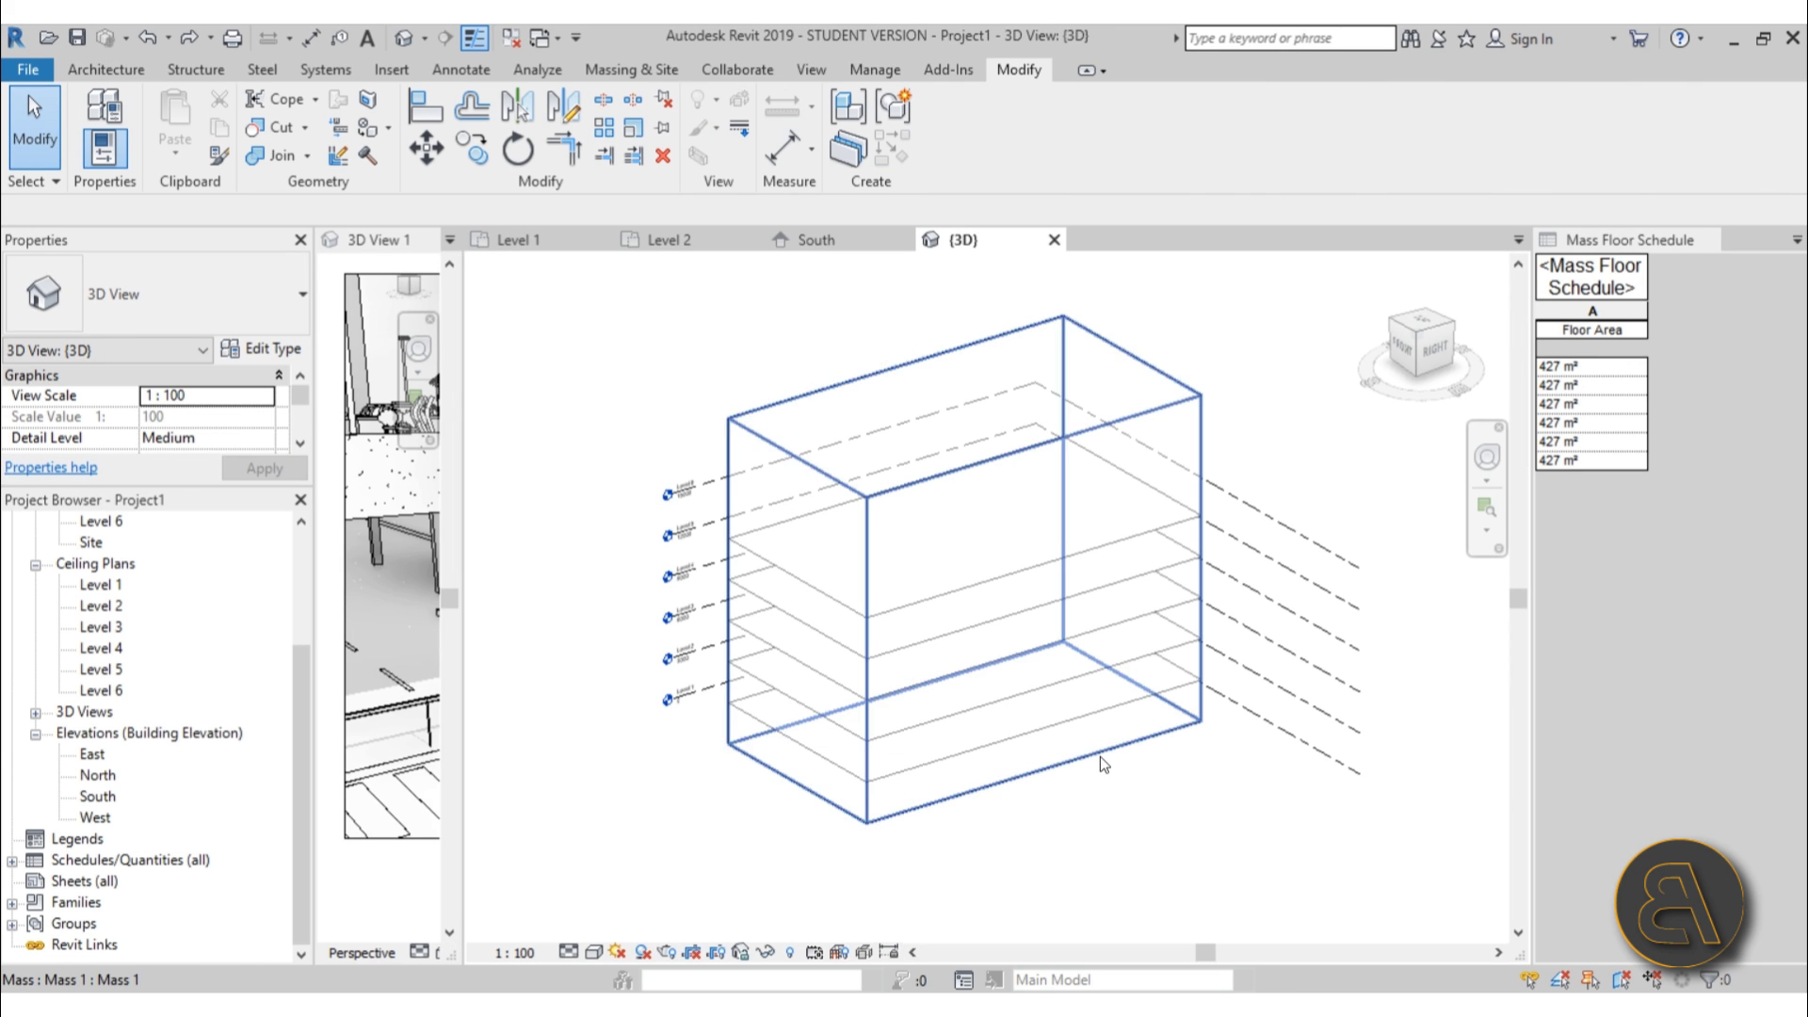
{"action": "left_click_drag", "start_coordinate": [738, 428], "coordinate": [1150, 787]}
{"action": "left_click", "coordinate": [797, 469]}
{"action": "key", "text": "Tab"}
{"action": "left_click", "coordinate": [773, 442]}
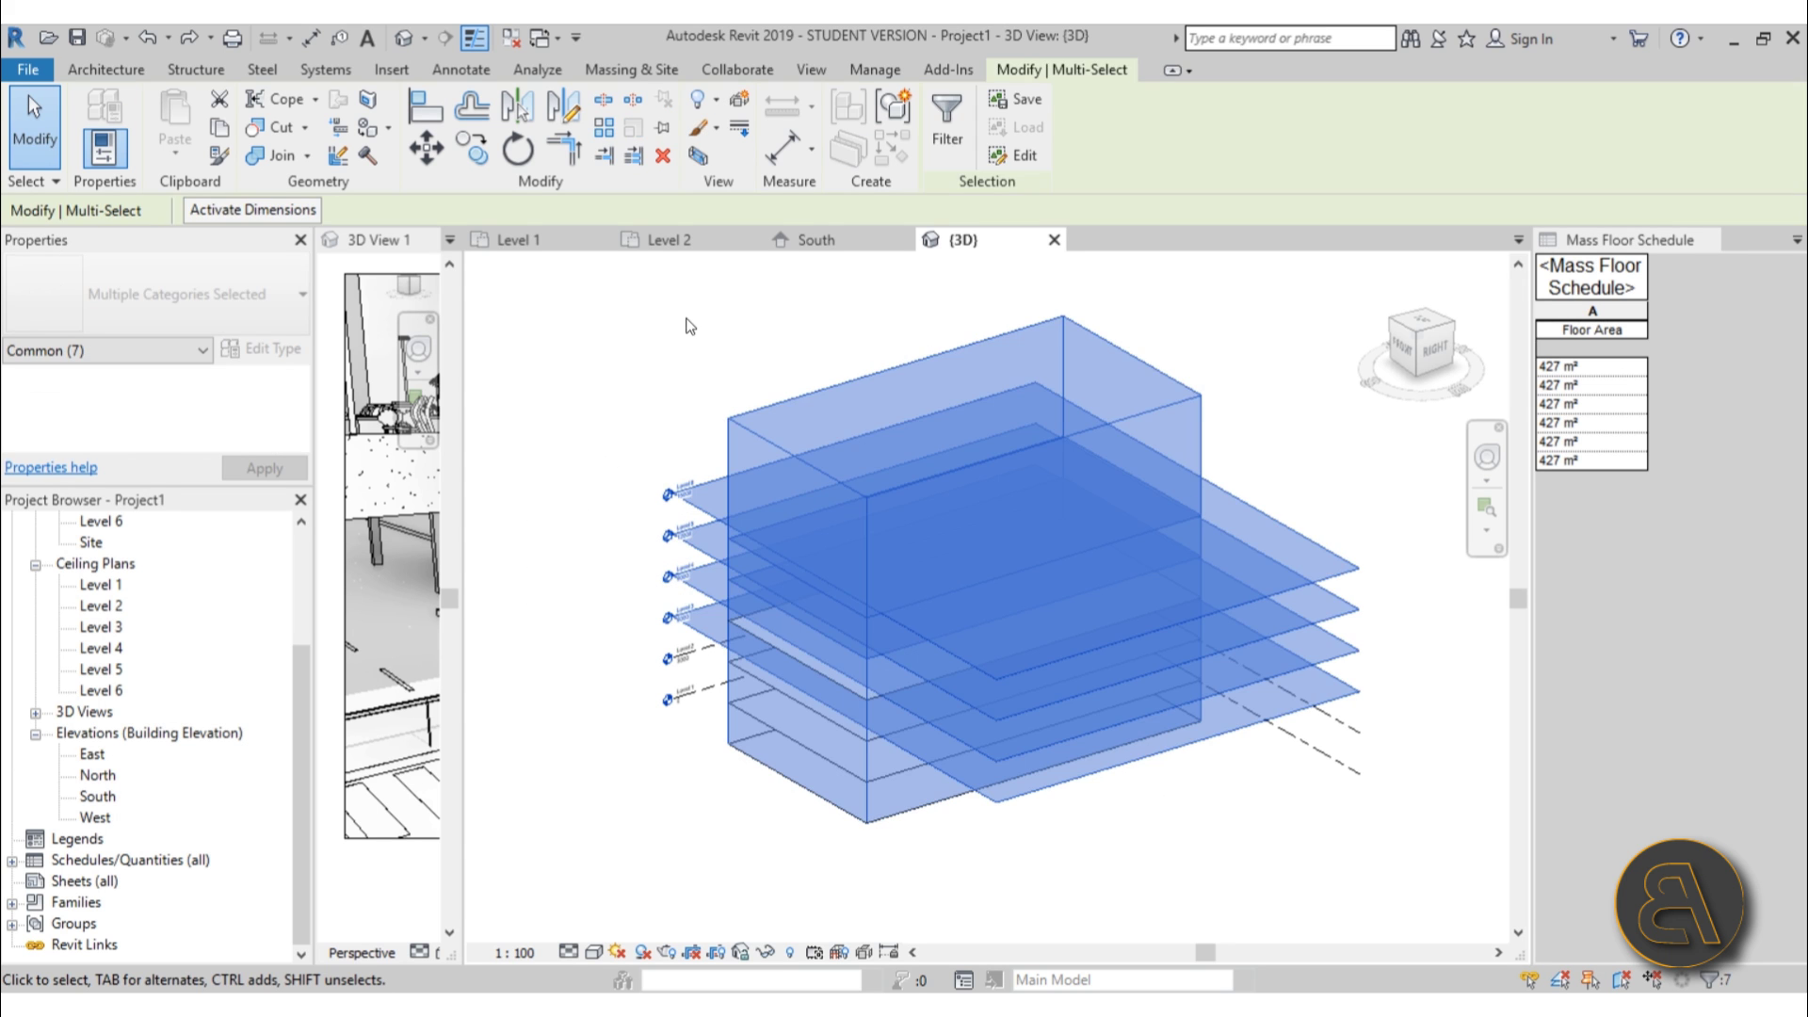
{"action": "key", "text": "Escape"}
{"action": "middle_click_drag", "start_coordinate": [658, 423], "coordinate": [634, 468], "text": "shift"}
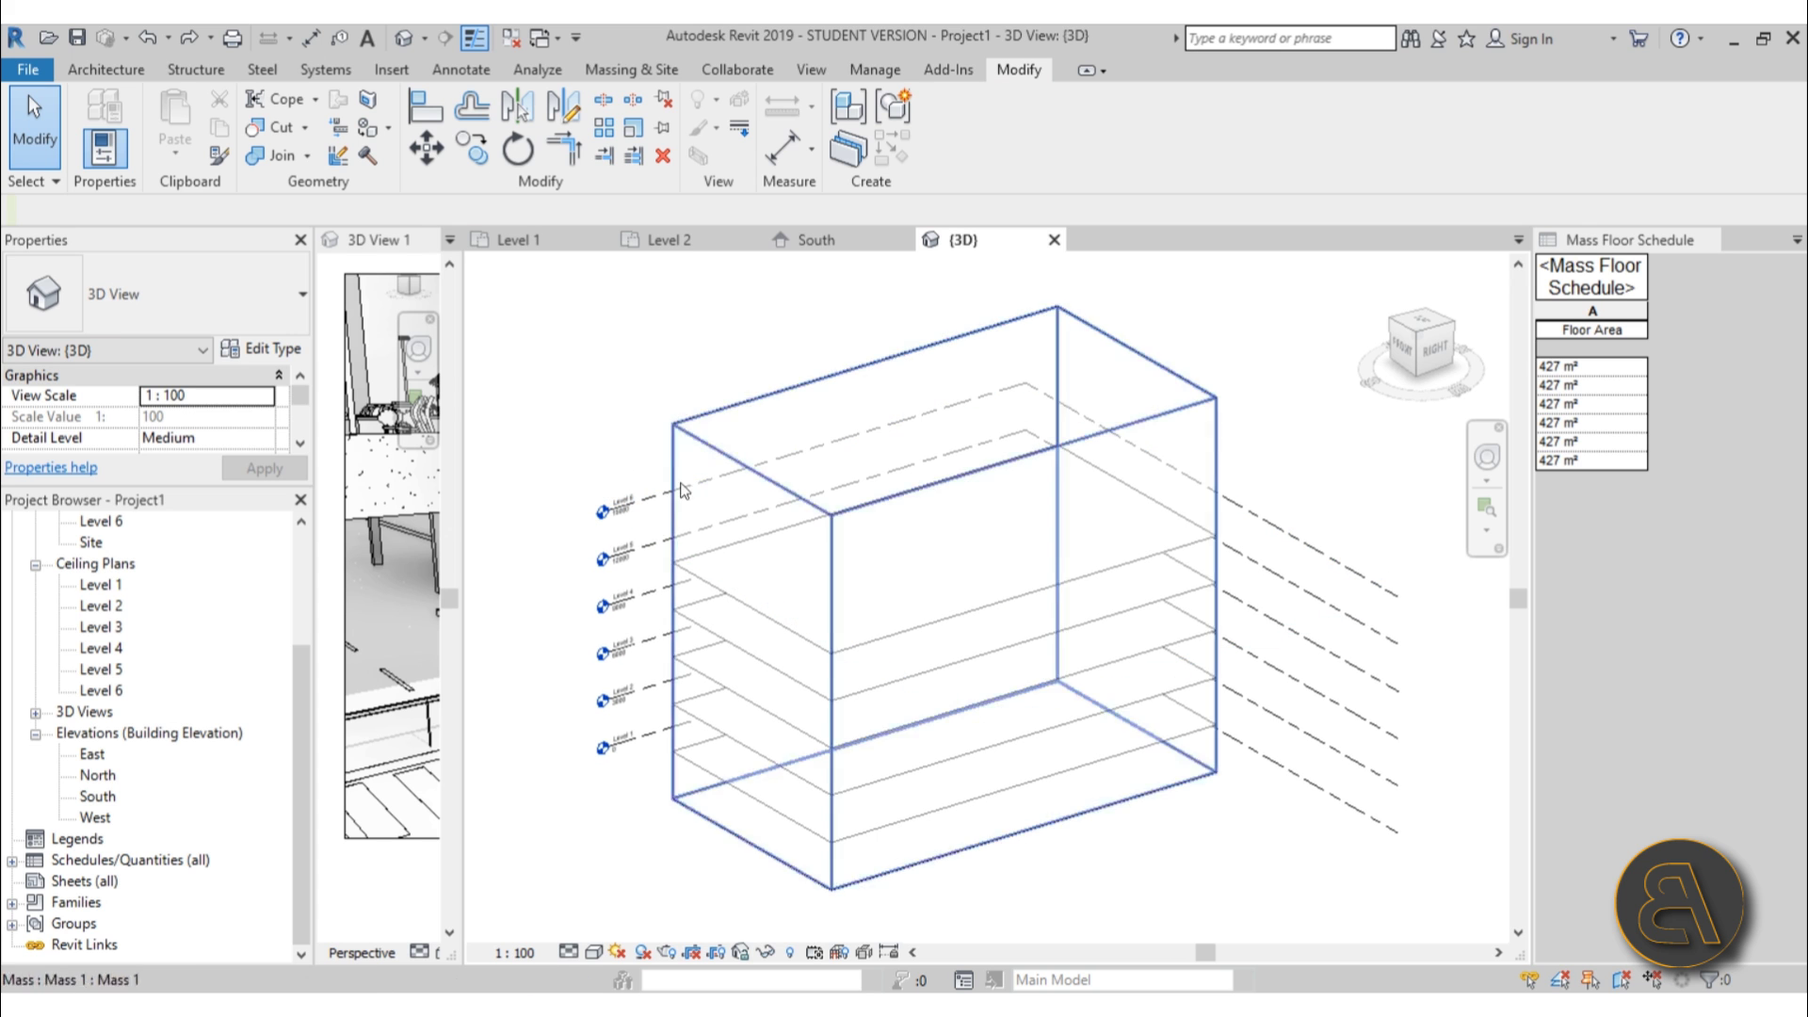
{"action": "left_click_drag", "start_coordinate": [765, 367], "coordinate": [553, 818]}
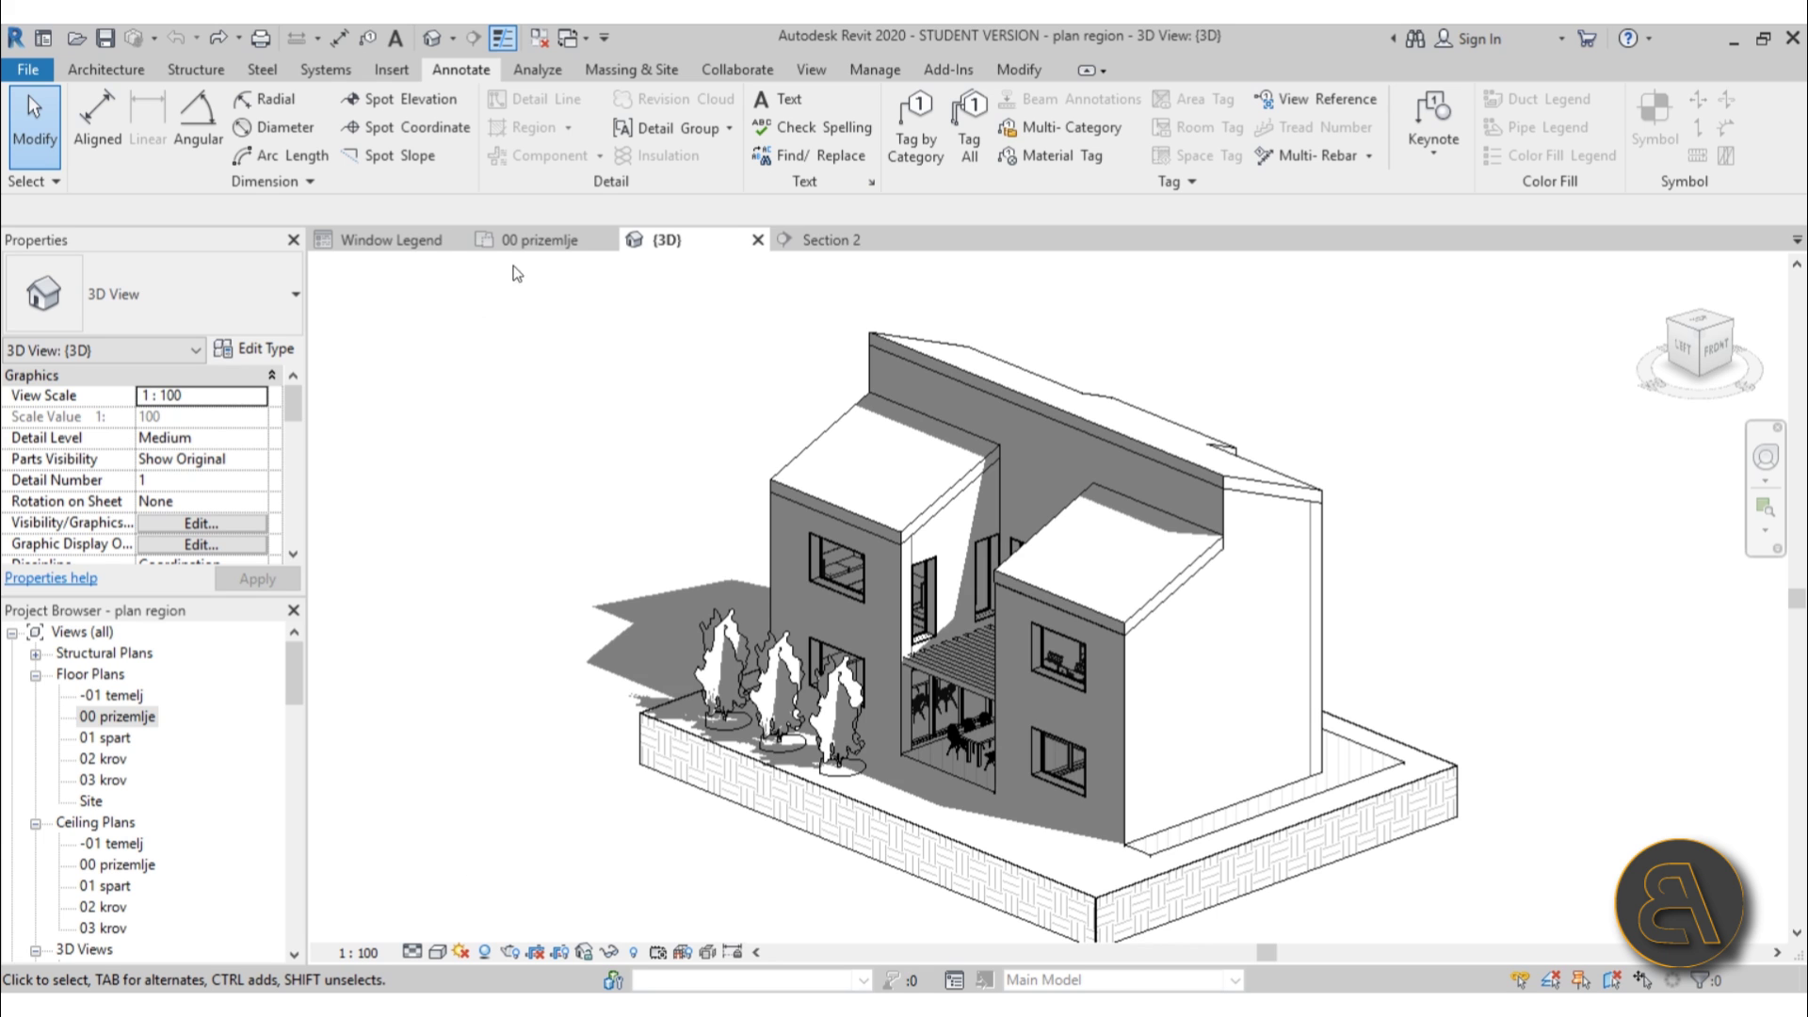
Open the 00 prizemlje floor plan and pan to the section marker near grids C–D.
{"action": "left_click", "coordinate": [527, 242]}
{"action": "scroll", "coordinate": [972, 449], "scroll_direction": "up", "scroll_amount": 3}
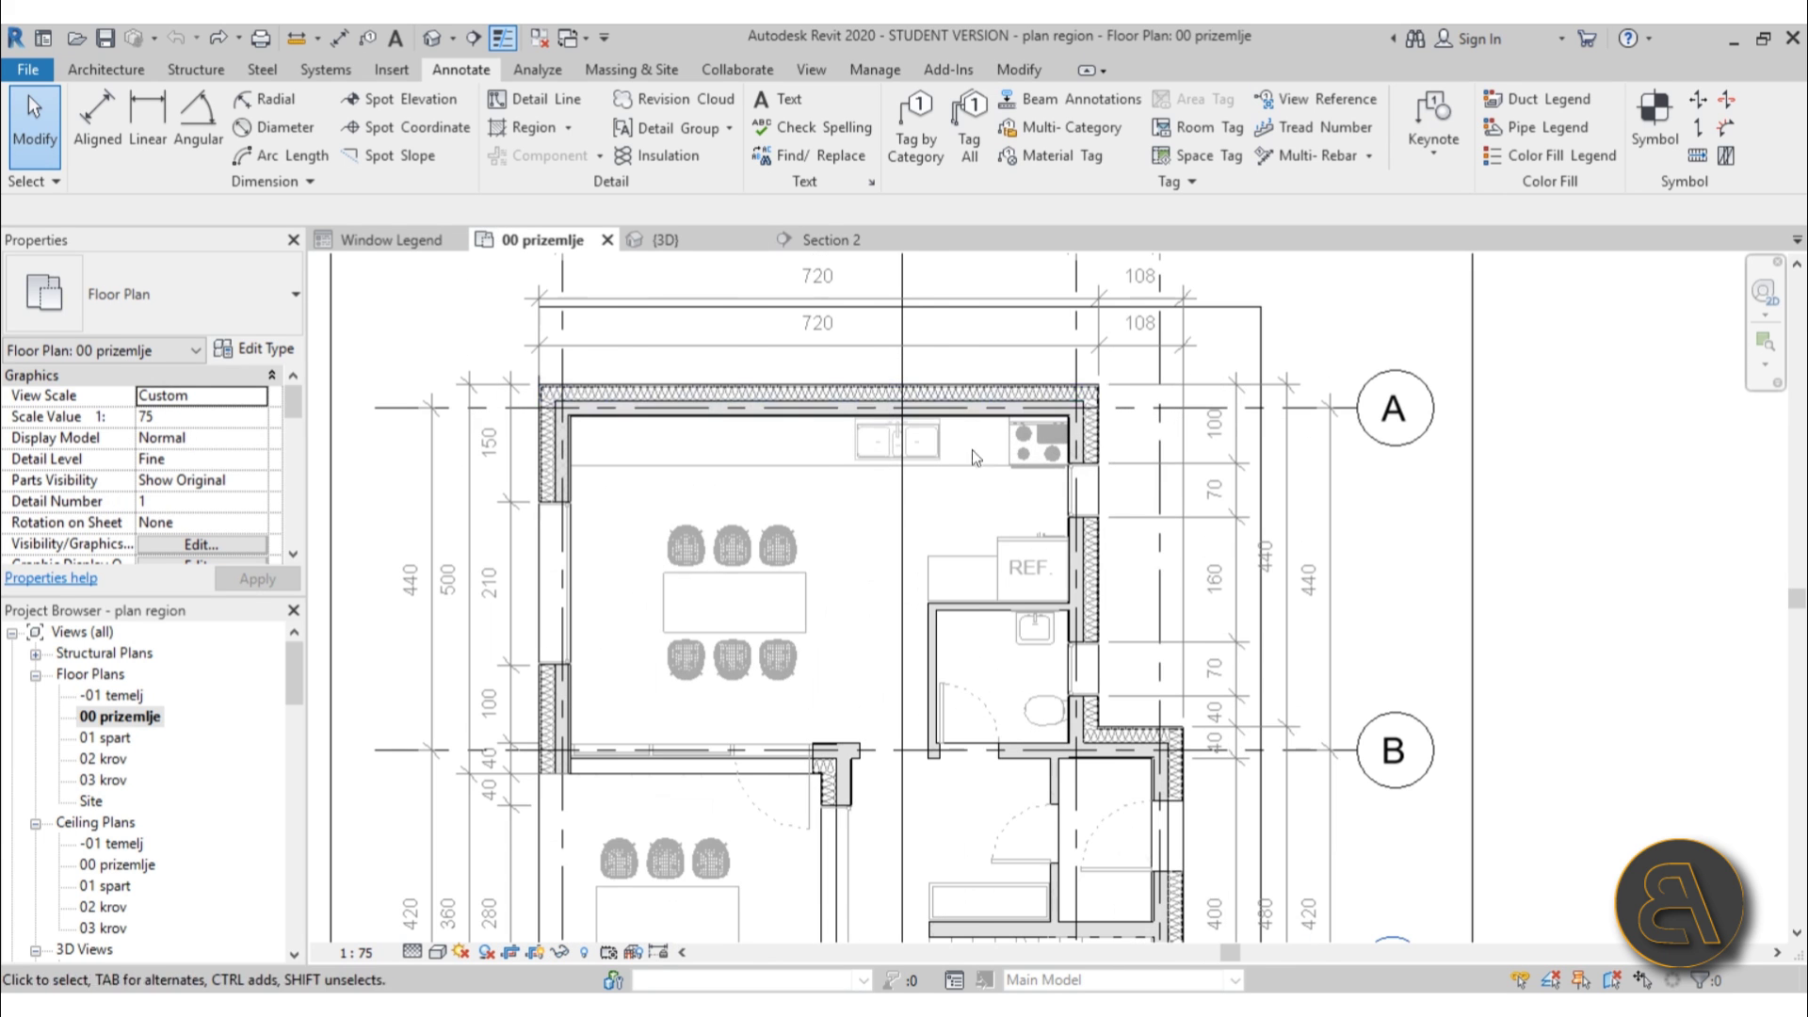
{"action": "mouse_move", "coordinate": [773, 395]}
{"action": "middle_mouse_down"}
{"action": "mouse_move", "coordinate": [750, 374]}
{"action": "mouse_move", "coordinate": [744, 397]}
{"action": "middle_mouse_up"}
{"action": "scroll", "coordinate": [867, 556], "scroll_direction": "down", "scroll_amount": 1}
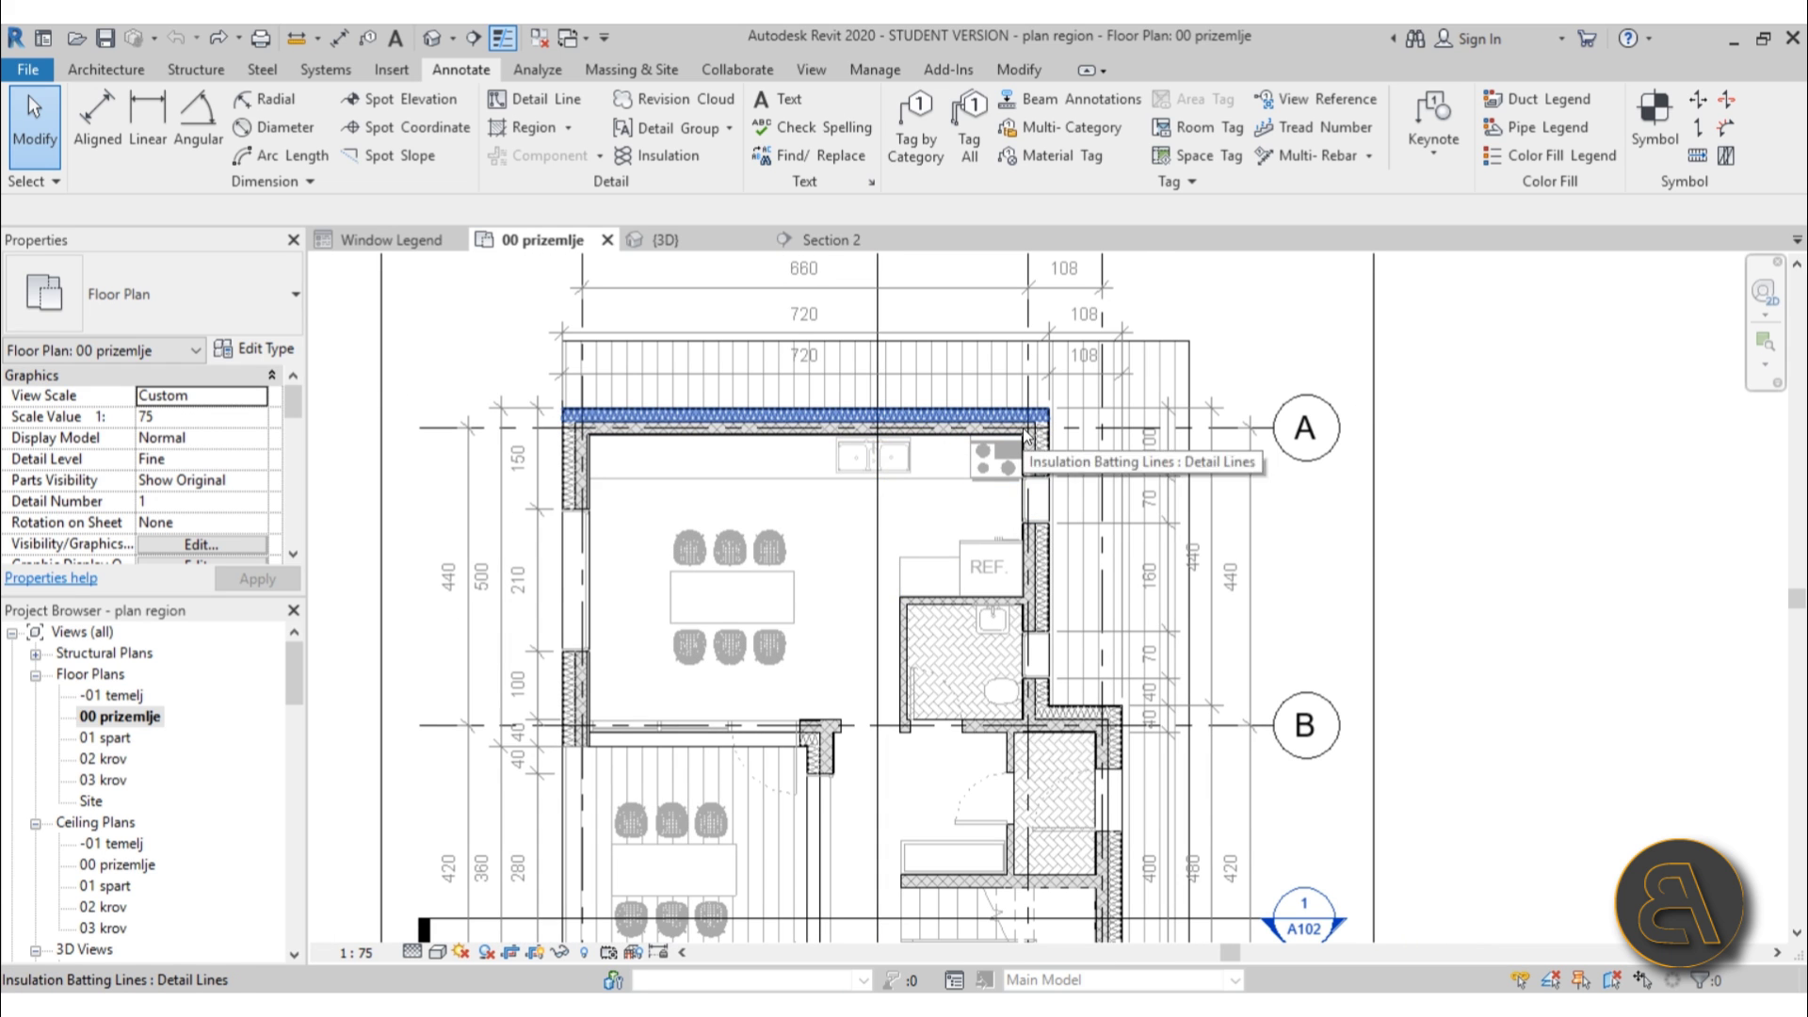
{"action": "scroll", "coordinate": [964, 545], "scroll_direction": "down", "scroll_amount": 3}
{"action": "middle_click_drag", "start_coordinate": [965, 546], "coordinate": [800, 244]}
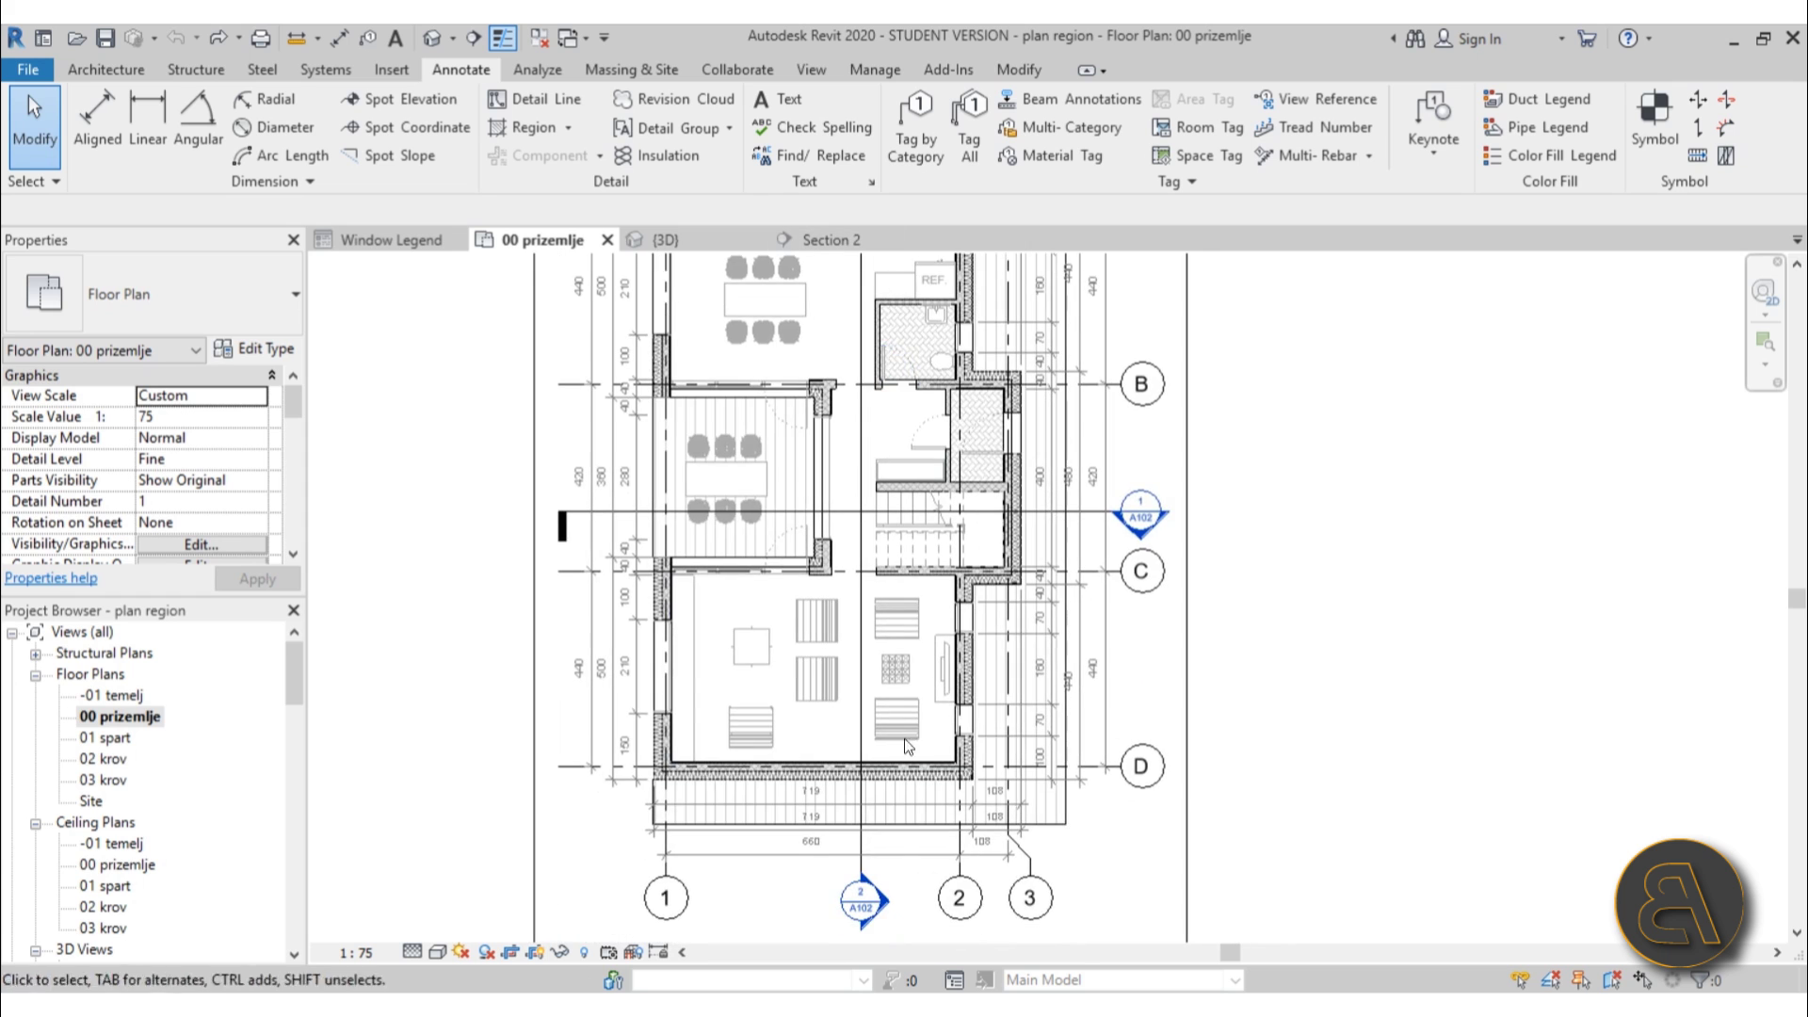
{"action": "middle_click_drag", "start_coordinate": [904, 738], "coordinate": [989, 588]}
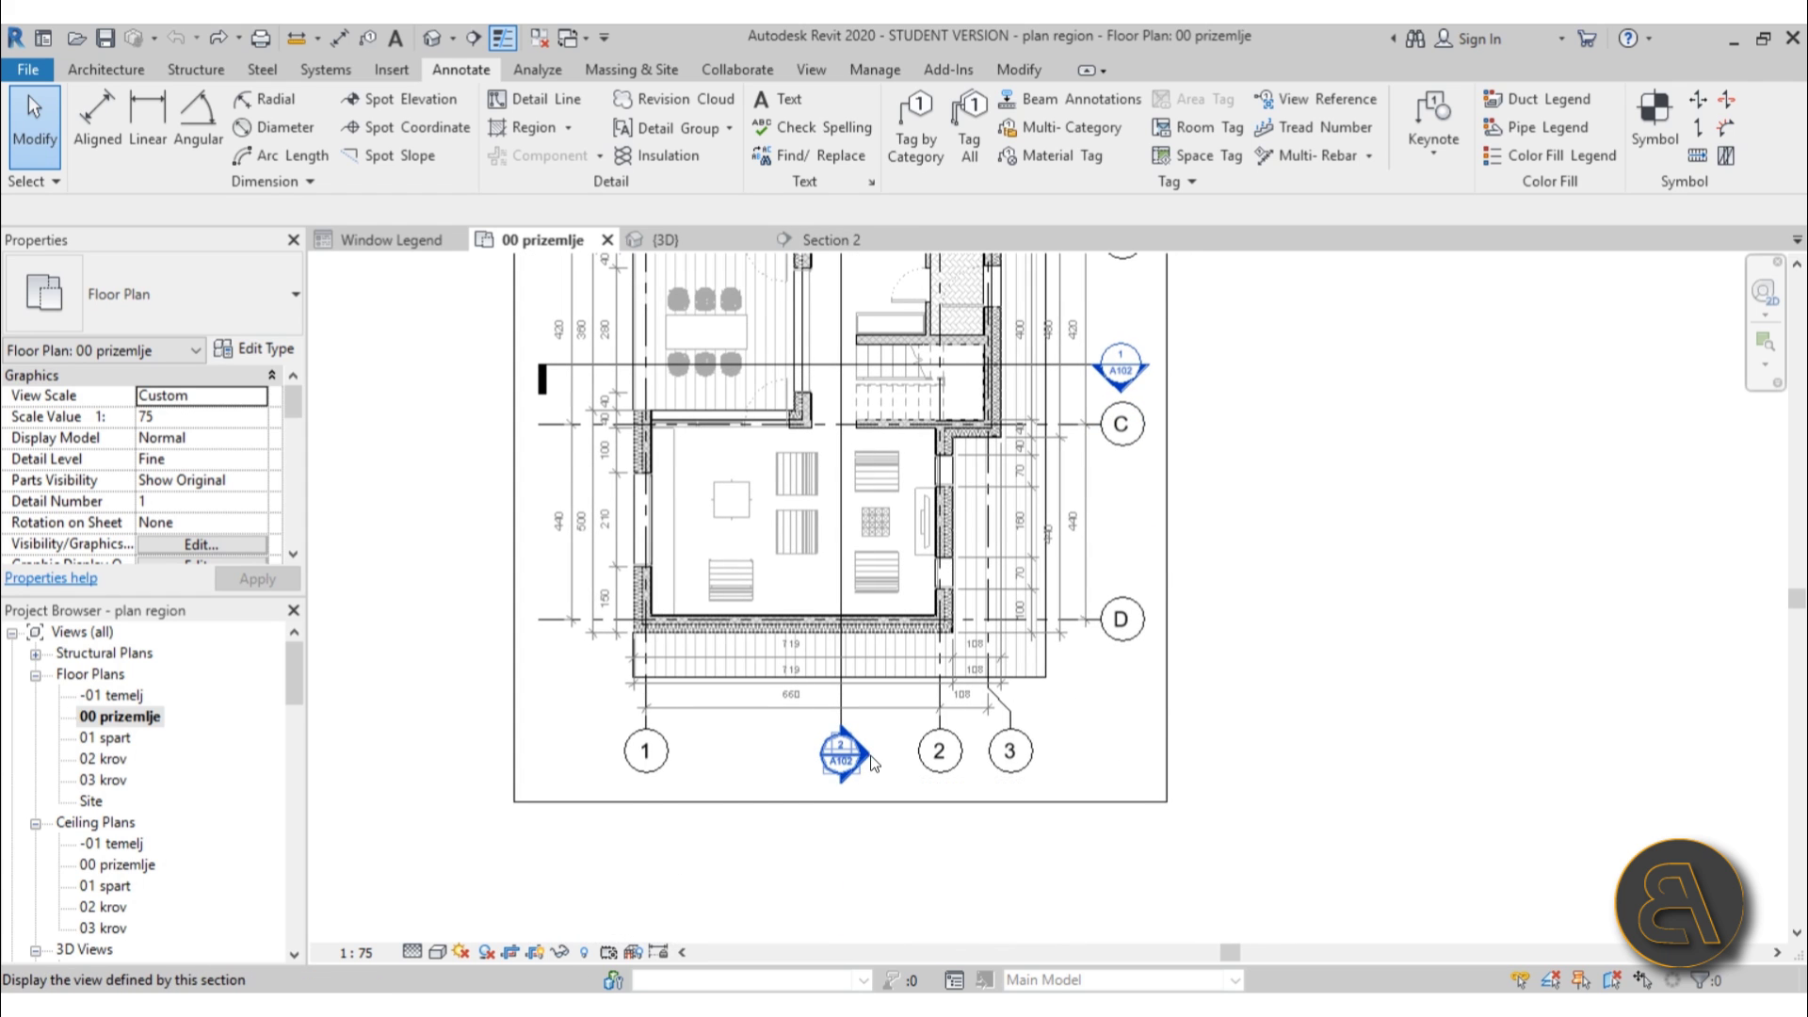
Open Section 2 and zoom in on the ground-floor levels.
{"action": "double_click", "coordinate": [872, 756]}
{"action": "scroll", "coordinate": [753, 647], "scroll_direction": "up", "scroll_amount": 5}
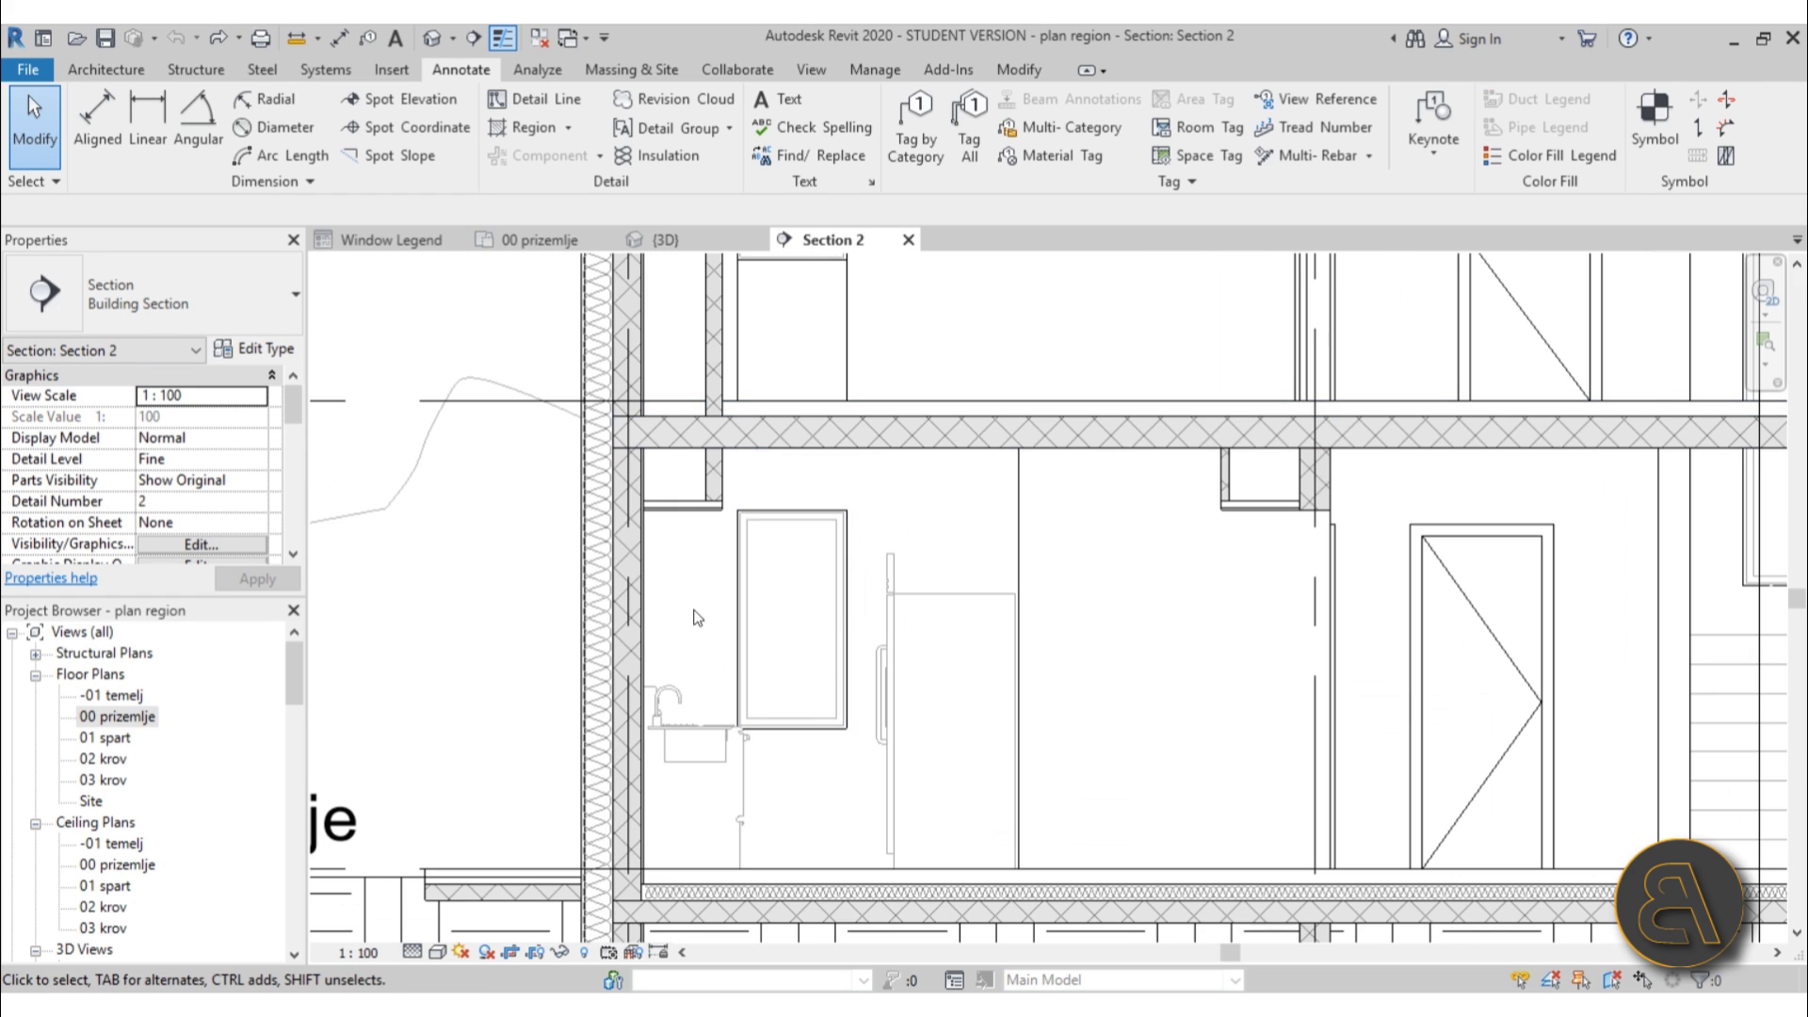
{"action": "scroll", "coordinate": [796, 631], "scroll_direction": "down", "scroll_amount": 5}
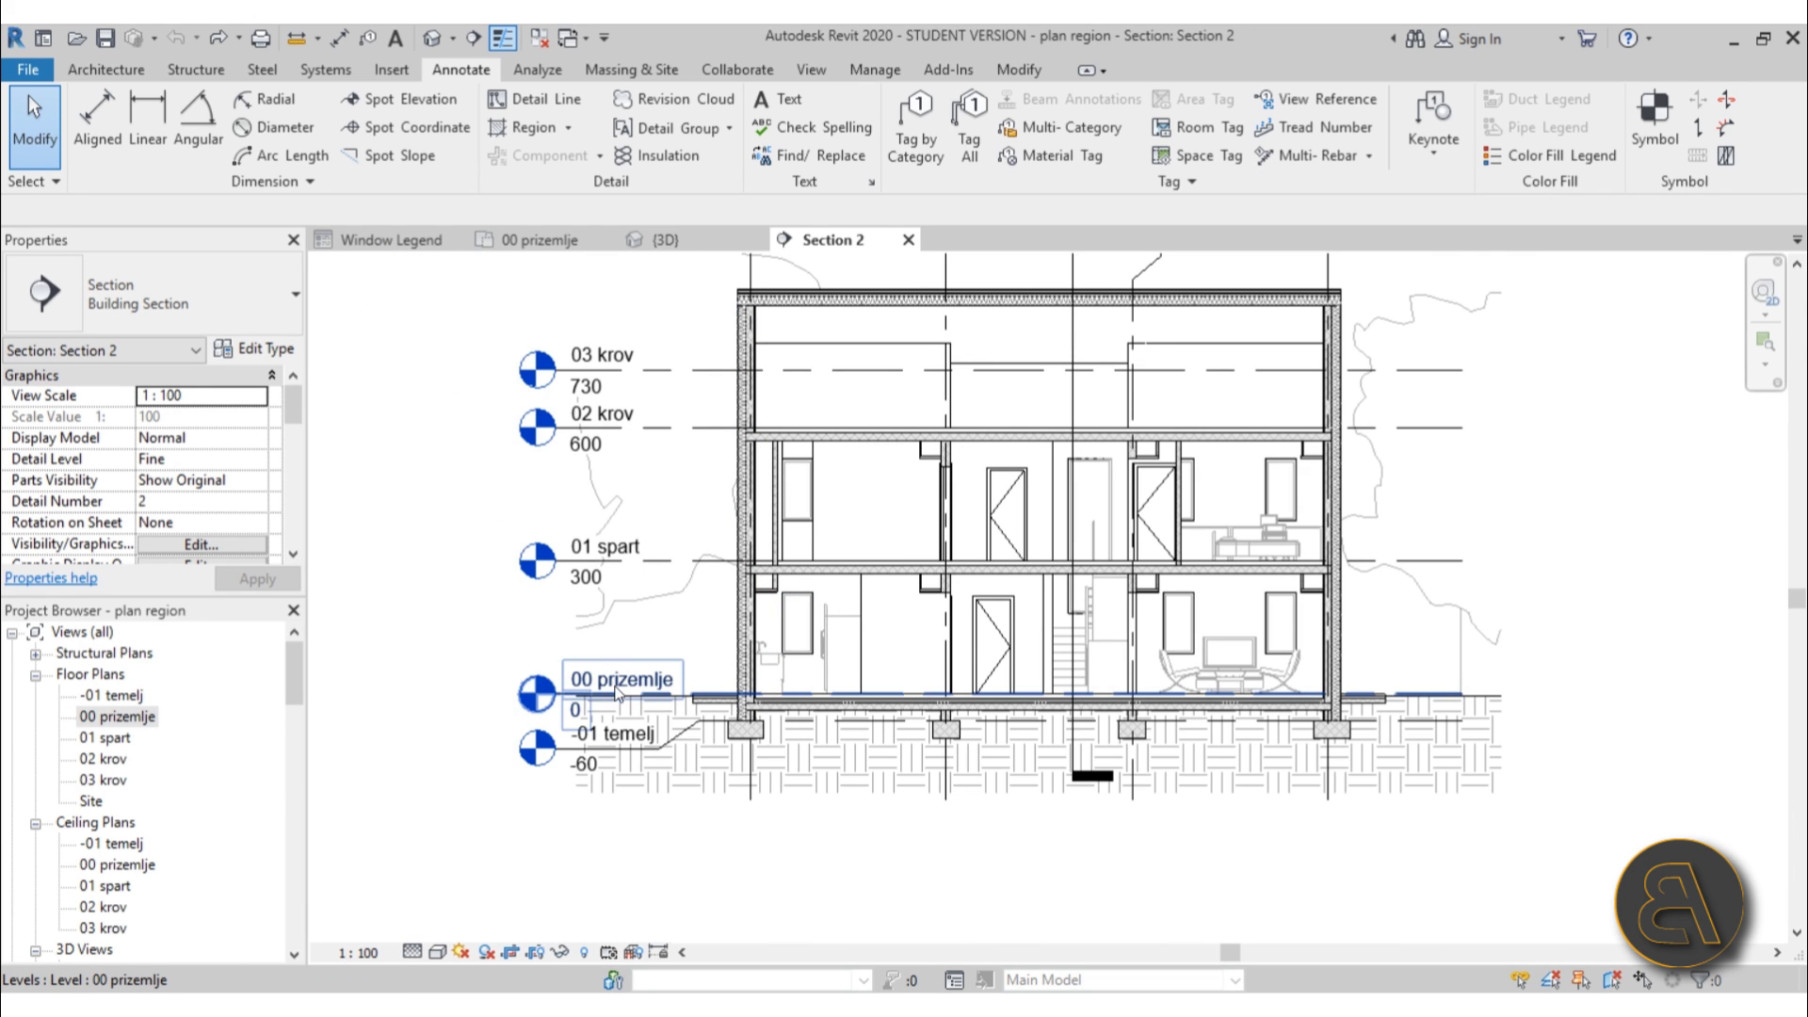
{"action": "scroll", "coordinate": [685, 642], "scroll_direction": "up", "scroll_amount": 3}
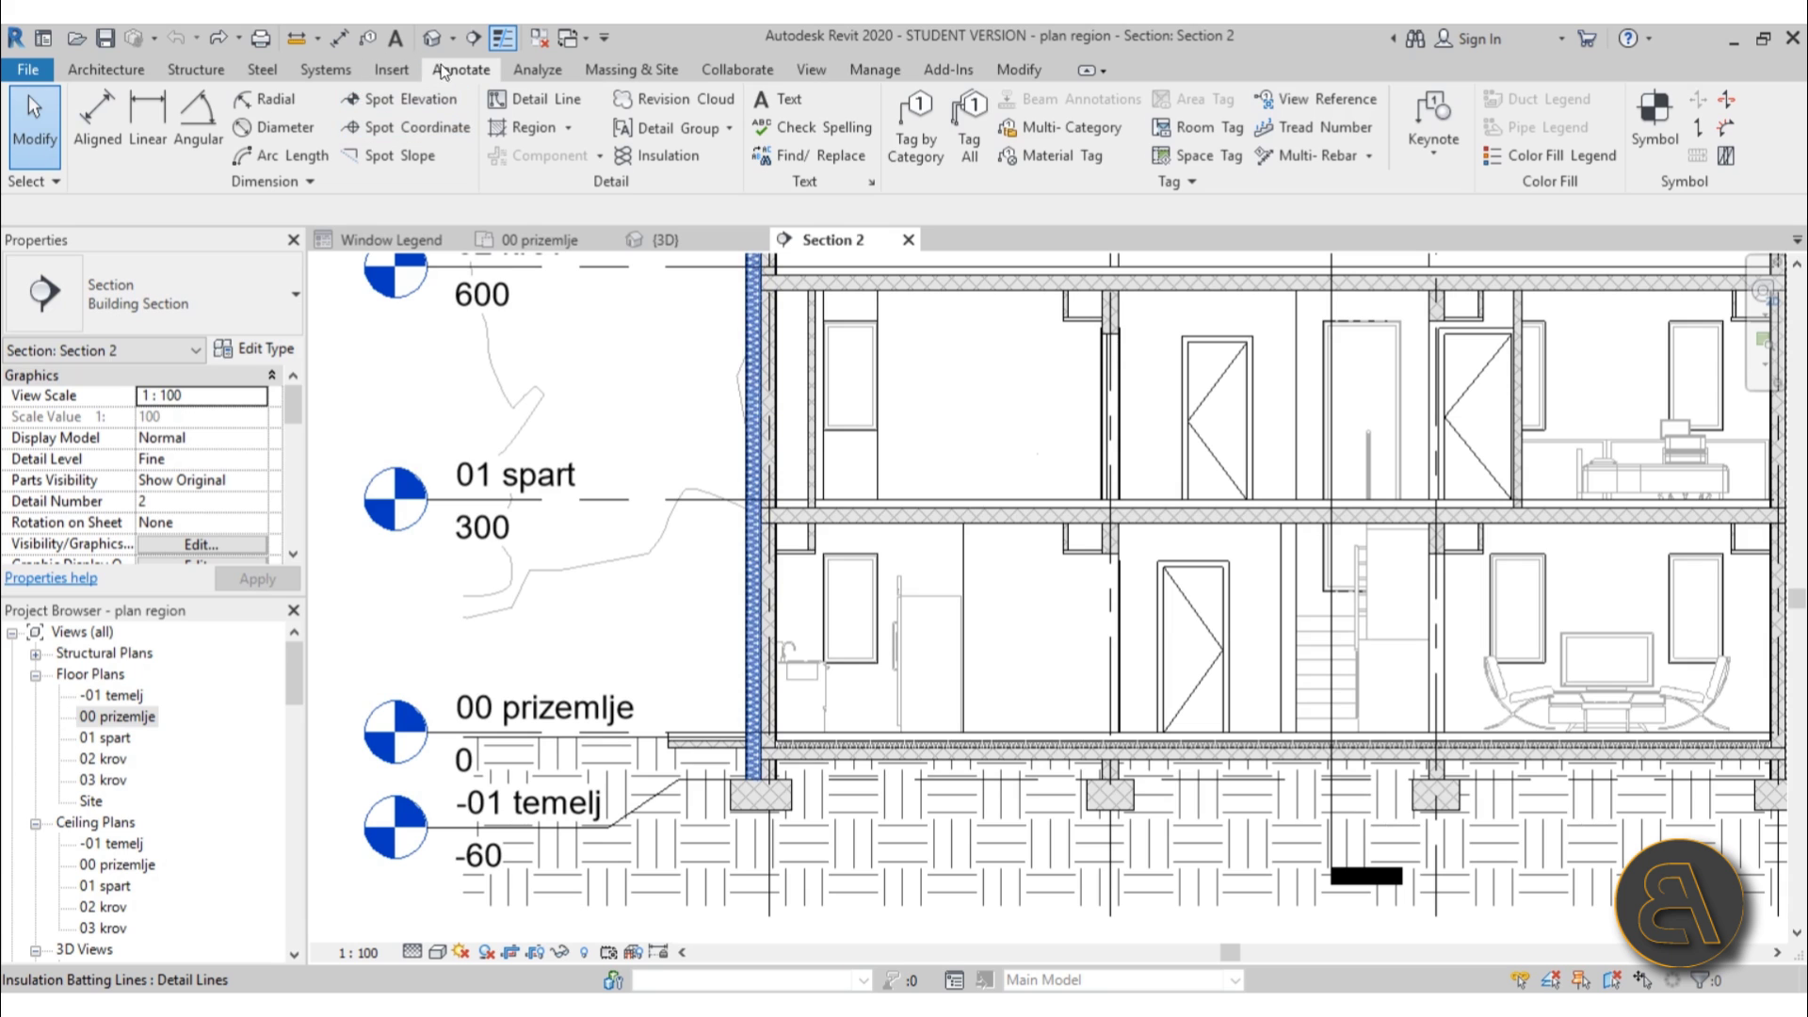
Draw a horizontal detail line across Section 2, spanning past both sides of the building.
{"action": "left_click", "coordinate": [537, 100]}
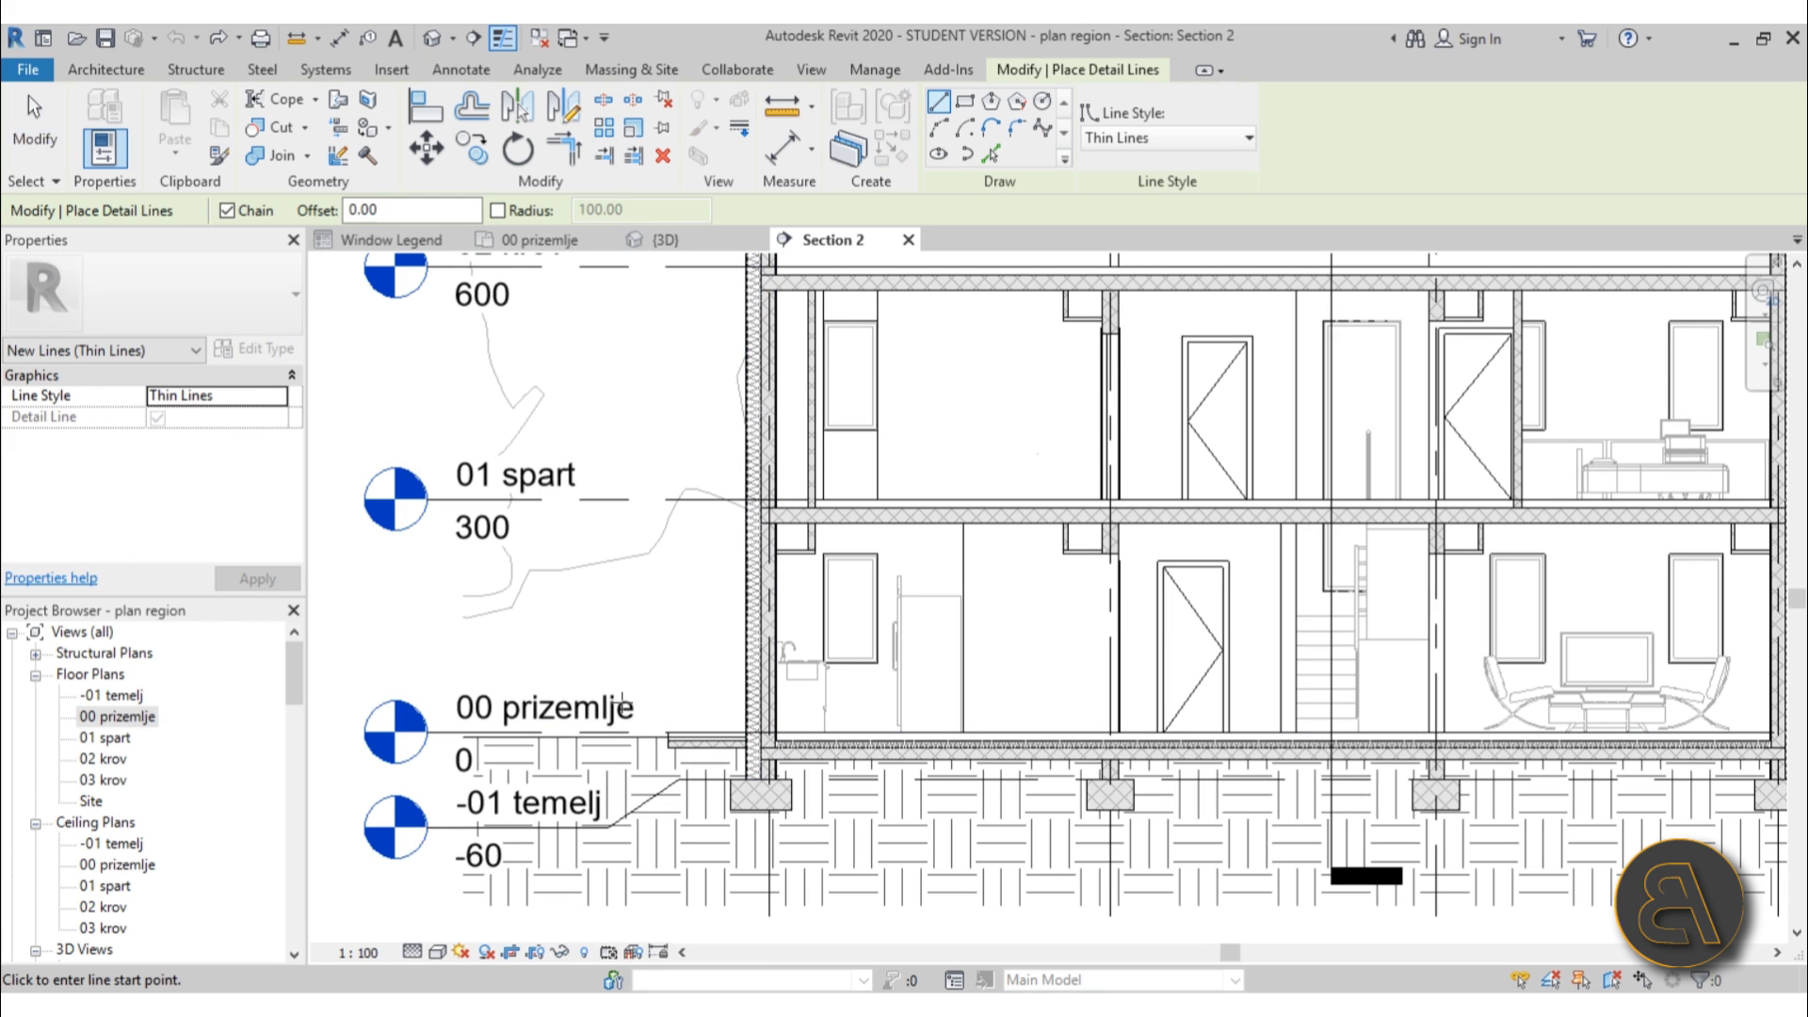
{"action": "left_click", "coordinate": [402, 622]}
{"action": "scroll", "coordinate": [403, 622], "scroll_direction": "down", "scroll_amount": 3}
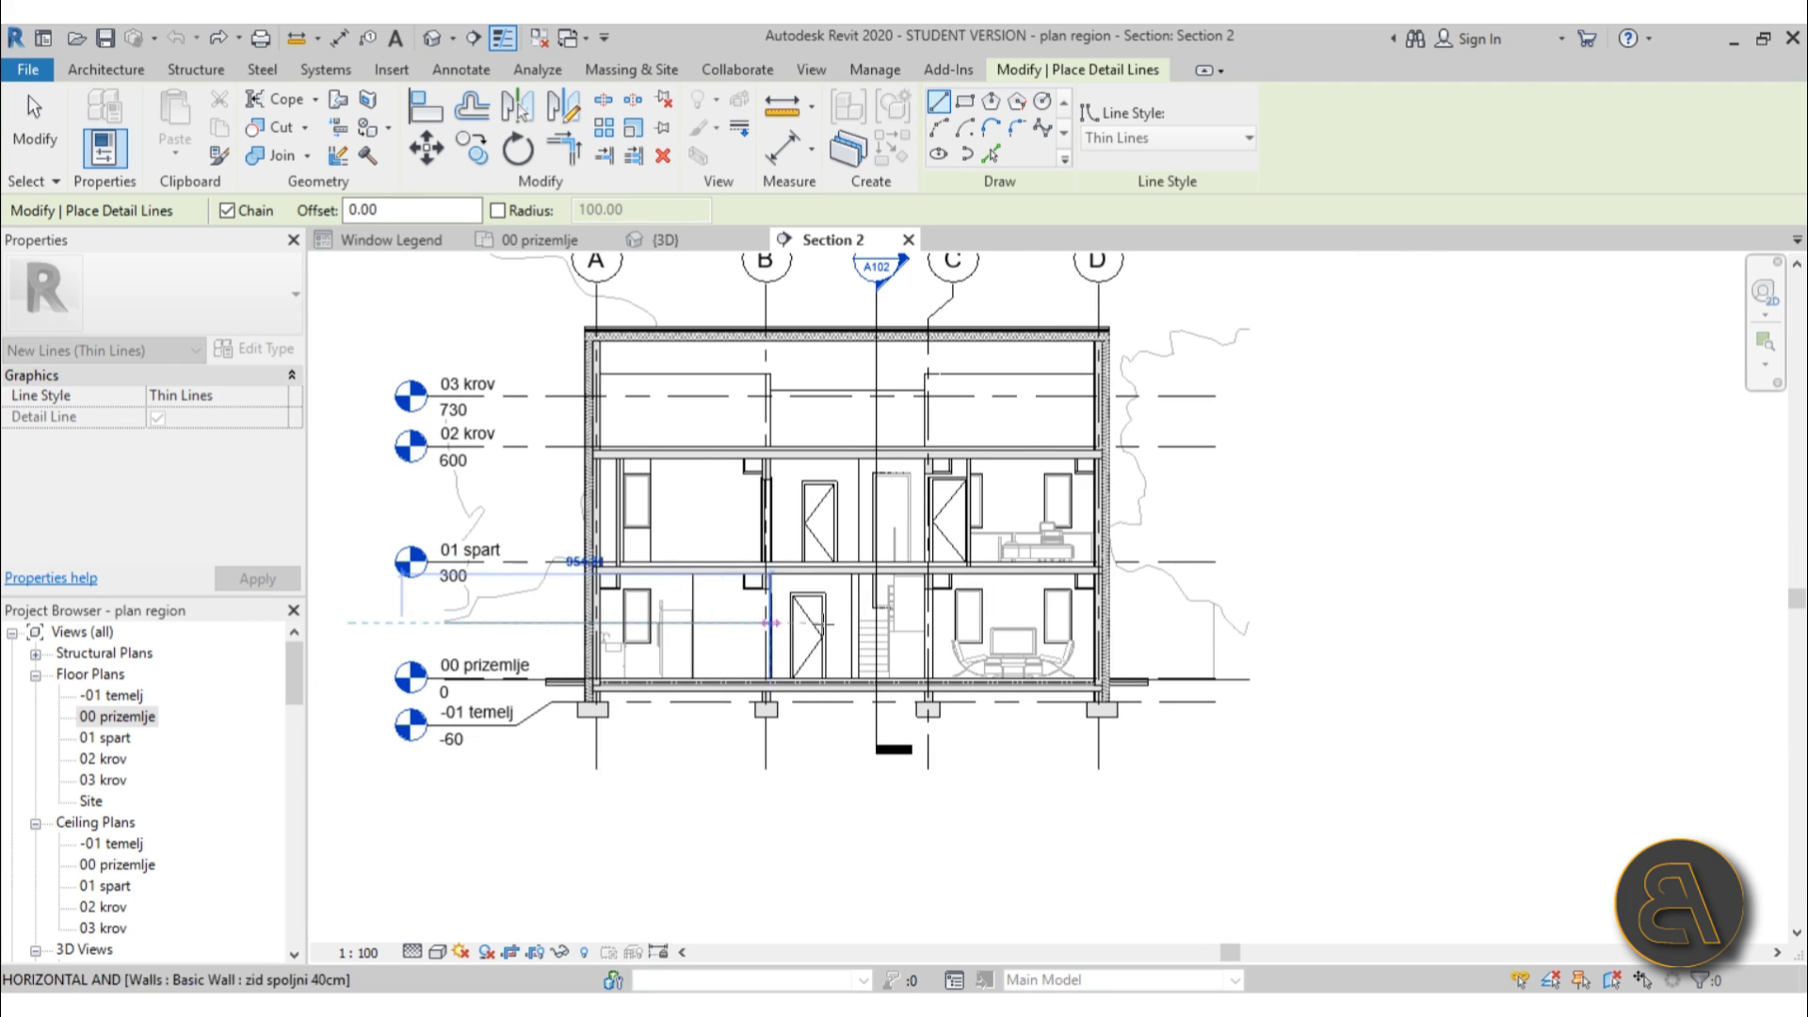
{"action": "left_click", "coordinate": [1247, 623]}
{"action": "key", "text": "Escape"}
{"action": "key", "text": "Escape"}
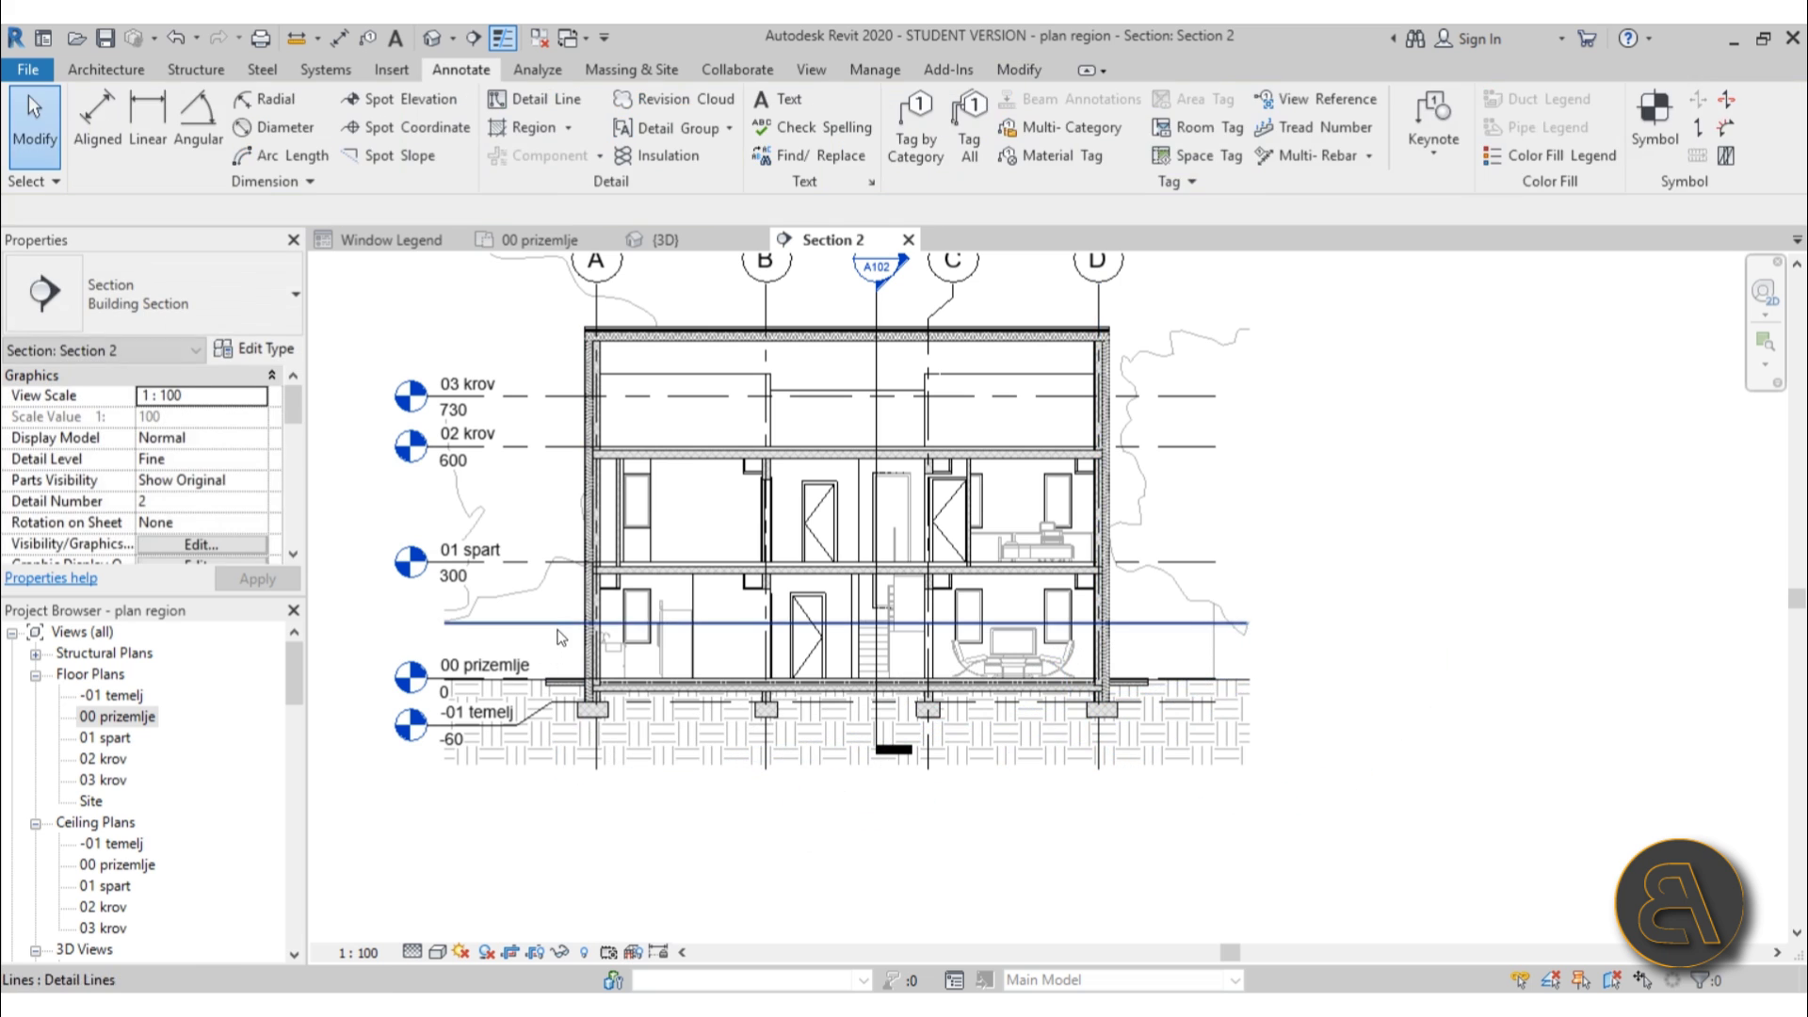
Set the detail line's distance above the ground floor to 120.
{"action": "left_click", "coordinate": [562, 624]}
{"action": "scroll", "coordinate": [396, 632], "scroll_direction": "up", "scroll_amount": 2}
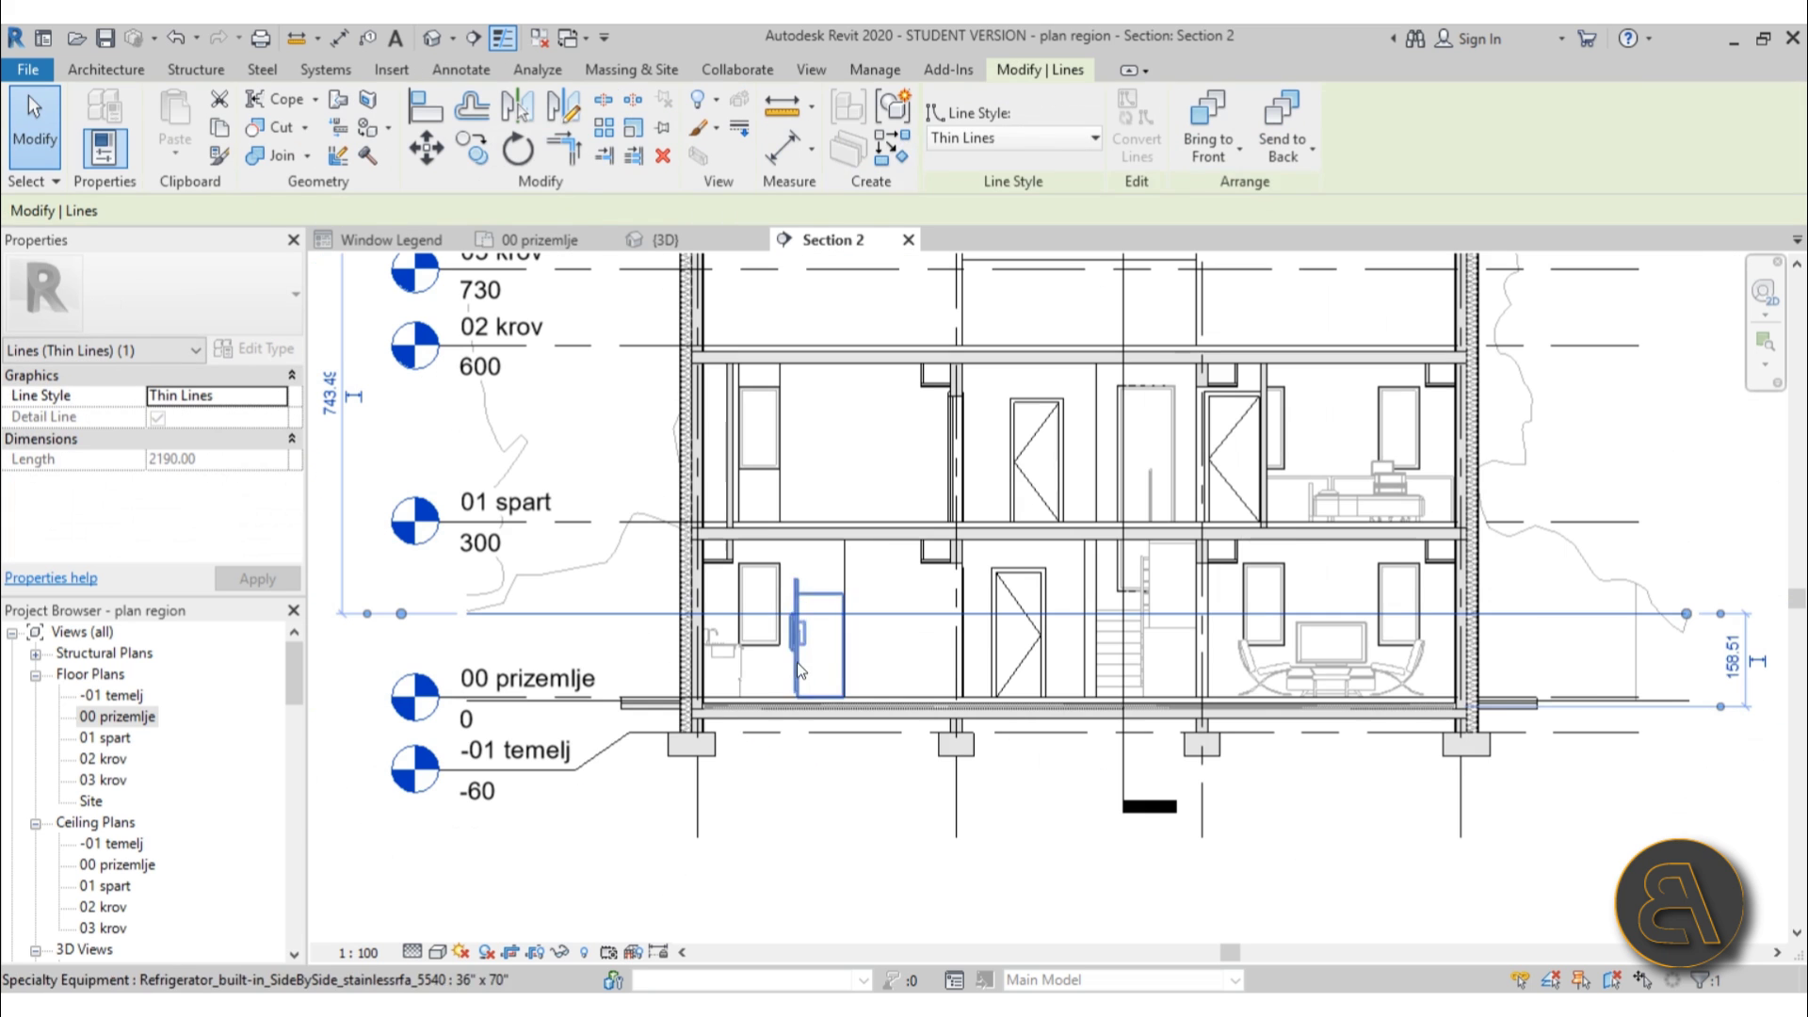
{"action": "left_click_drag", "start_coordinate": [1721, 708], "coordinate": [1721, 698]}
{"action": "left_click", "coordinate": [1720, 659]}
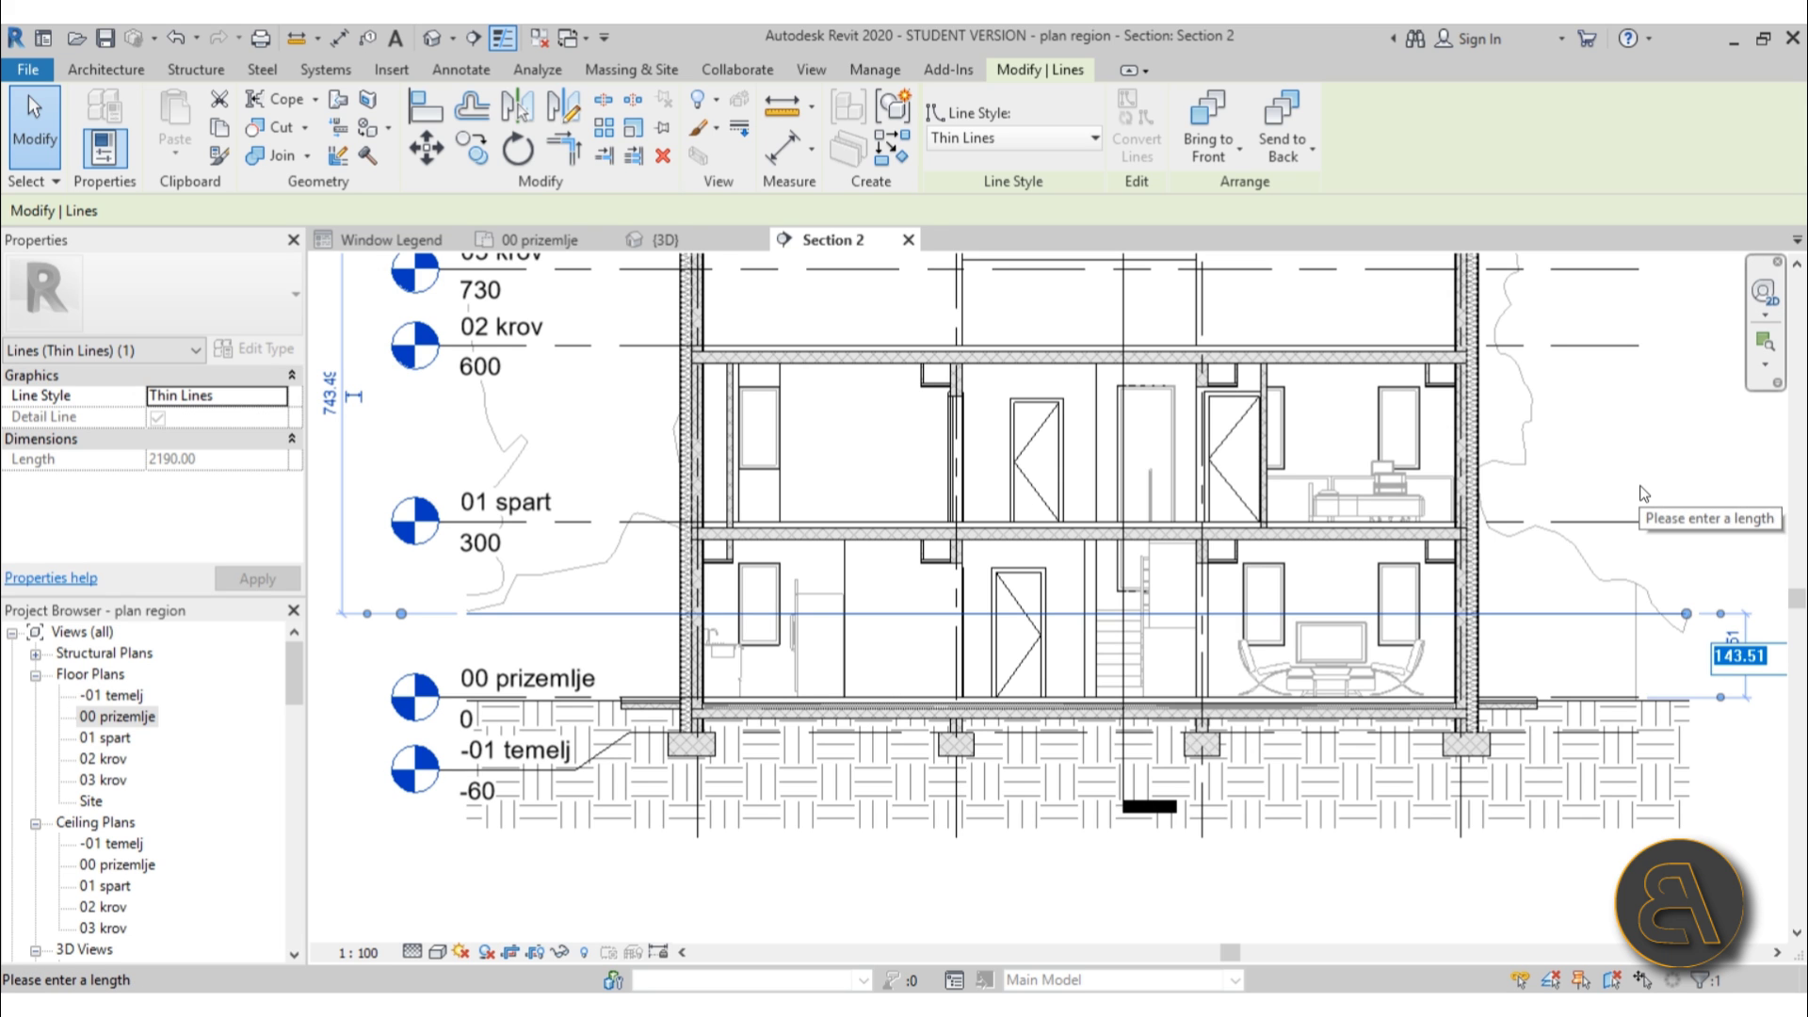
{"action": "type", "text": "120"}
{"action": "key", "text": "Return"}
{"action": "key", "text": "Escape"}
{"action": "scroll", "coordinate": [716, 650], "scroll_direction": "up", "scroll_amount": 6}
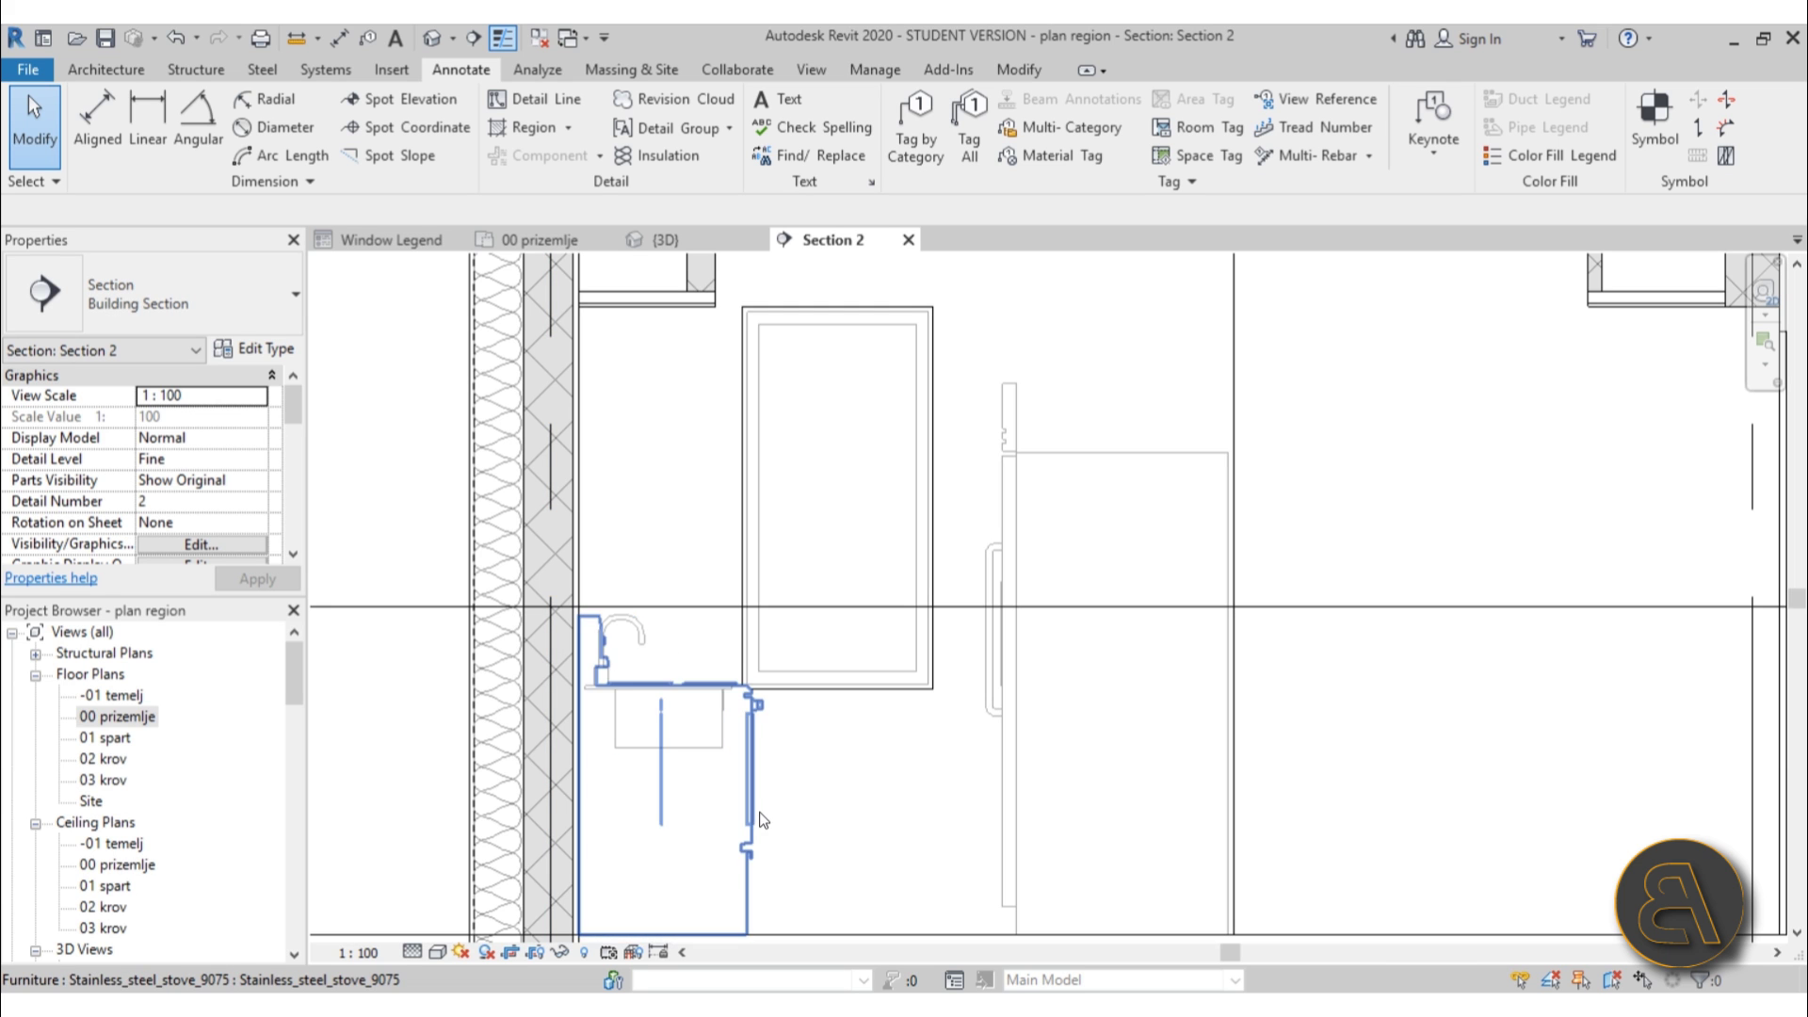
{"action": "scroll", "coordinate": [884, 755], "scroll_direction": "down", "scroll_amount": 5}
{"action": "scroll", "coordinate": [895, 694], "scroll_direction": "up", "scroll_amount": 3}
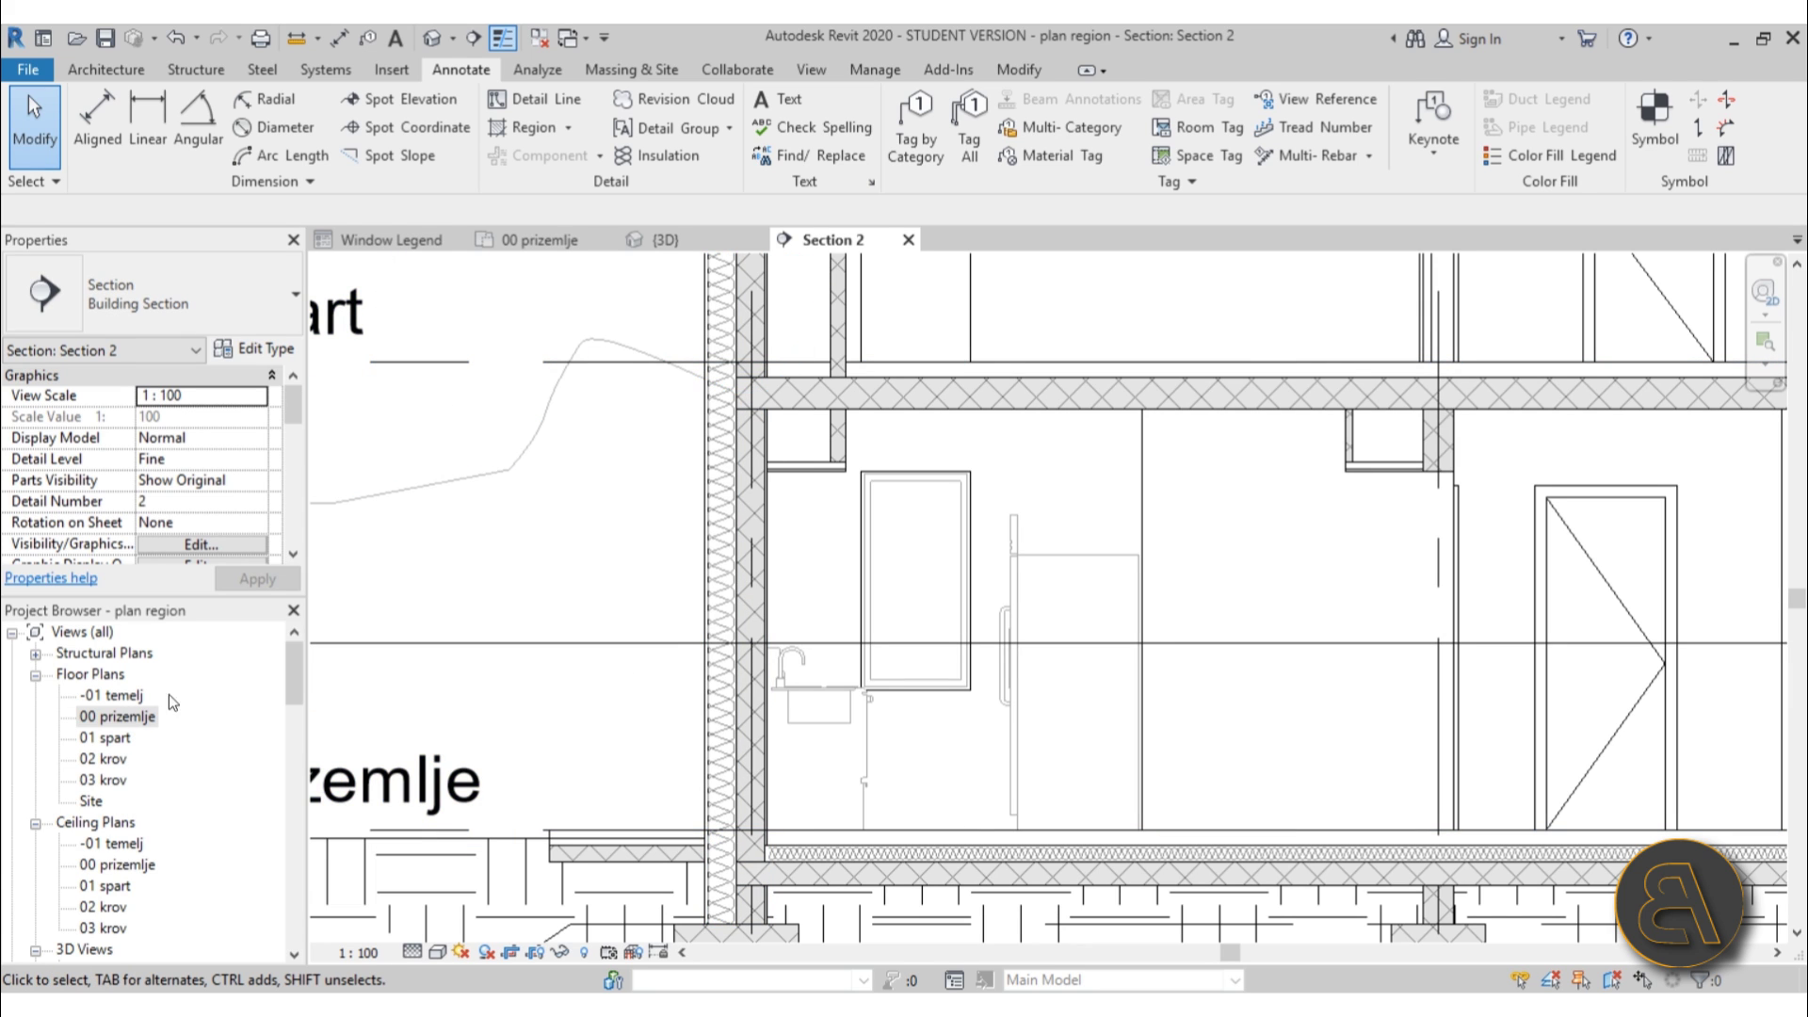
In the 3D view, start a window using the M_Fixed 0610 x 0610mm type.
{"action": "left_click", "coordinate": [666, 239]}
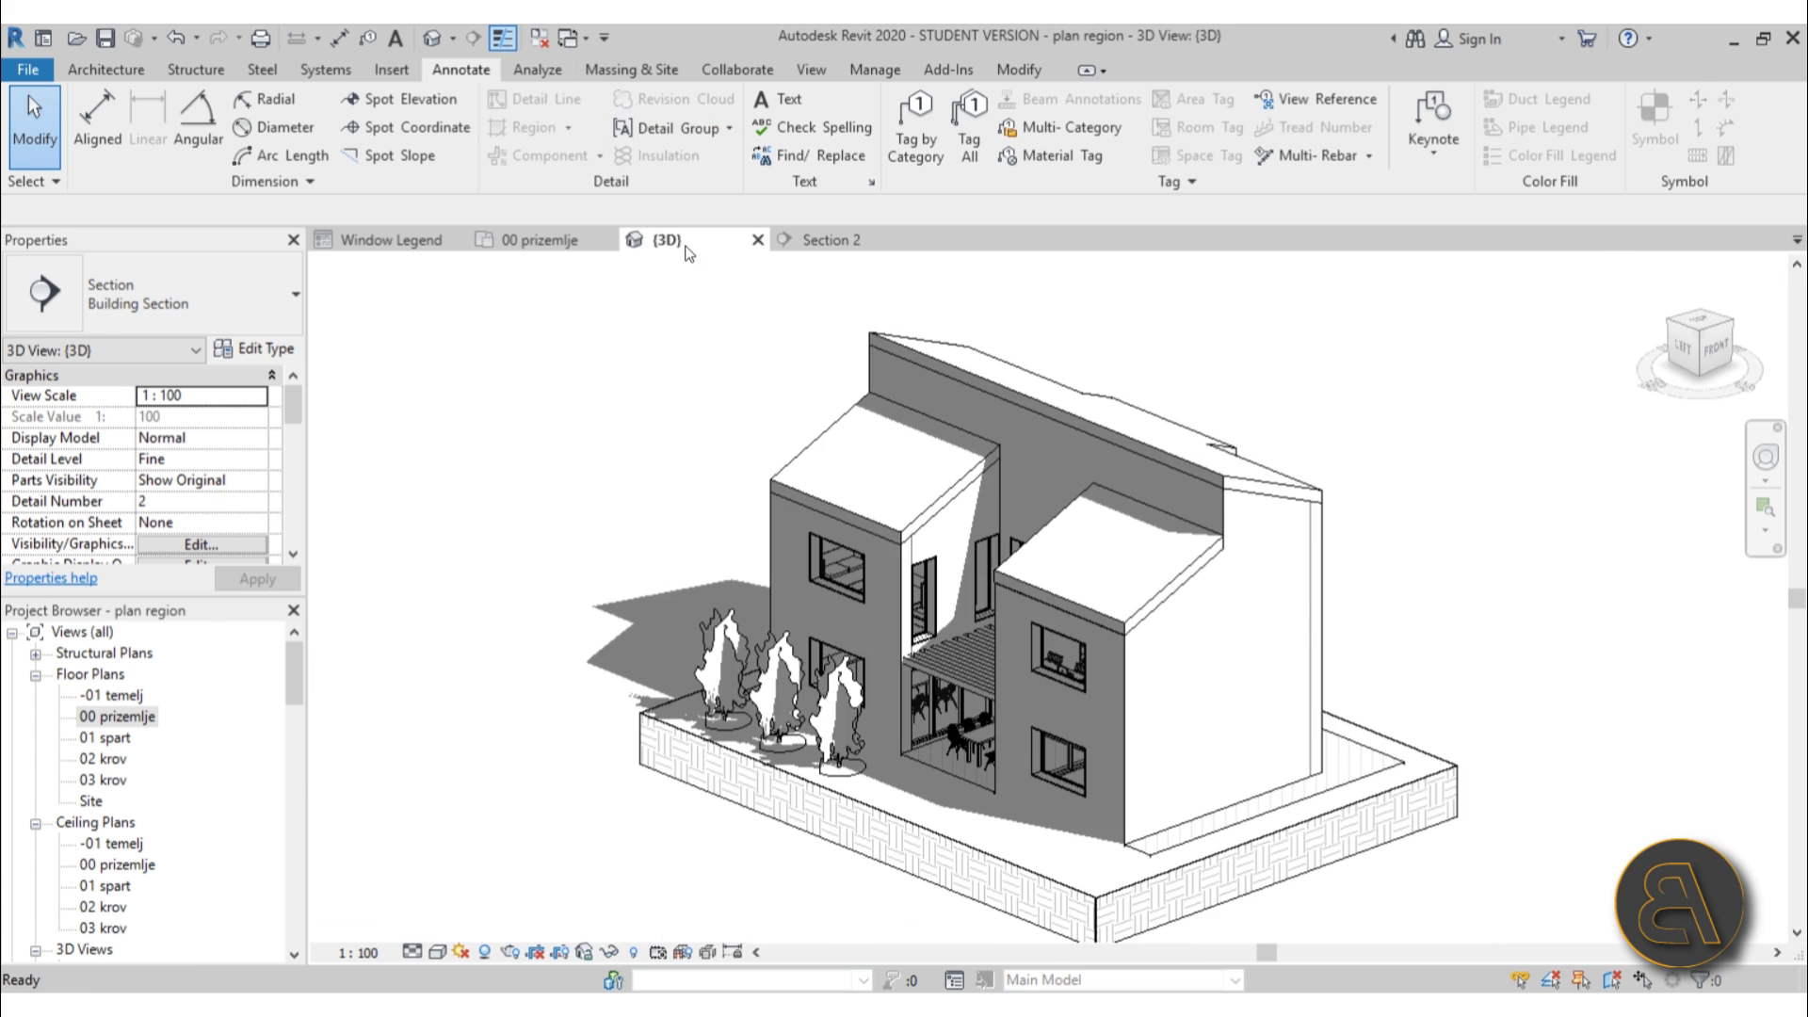
{"action": "middle_click_drag", "start_coordinate": [949, 654], "coordinate": [1212, 772], "text": "shift"}
{"action": "scroll", "coordinate": [1211, 771], "scroll_direction": "up", "scroll_amount": 5}
{"action": "left_click", "coordinate": [107, 69]}
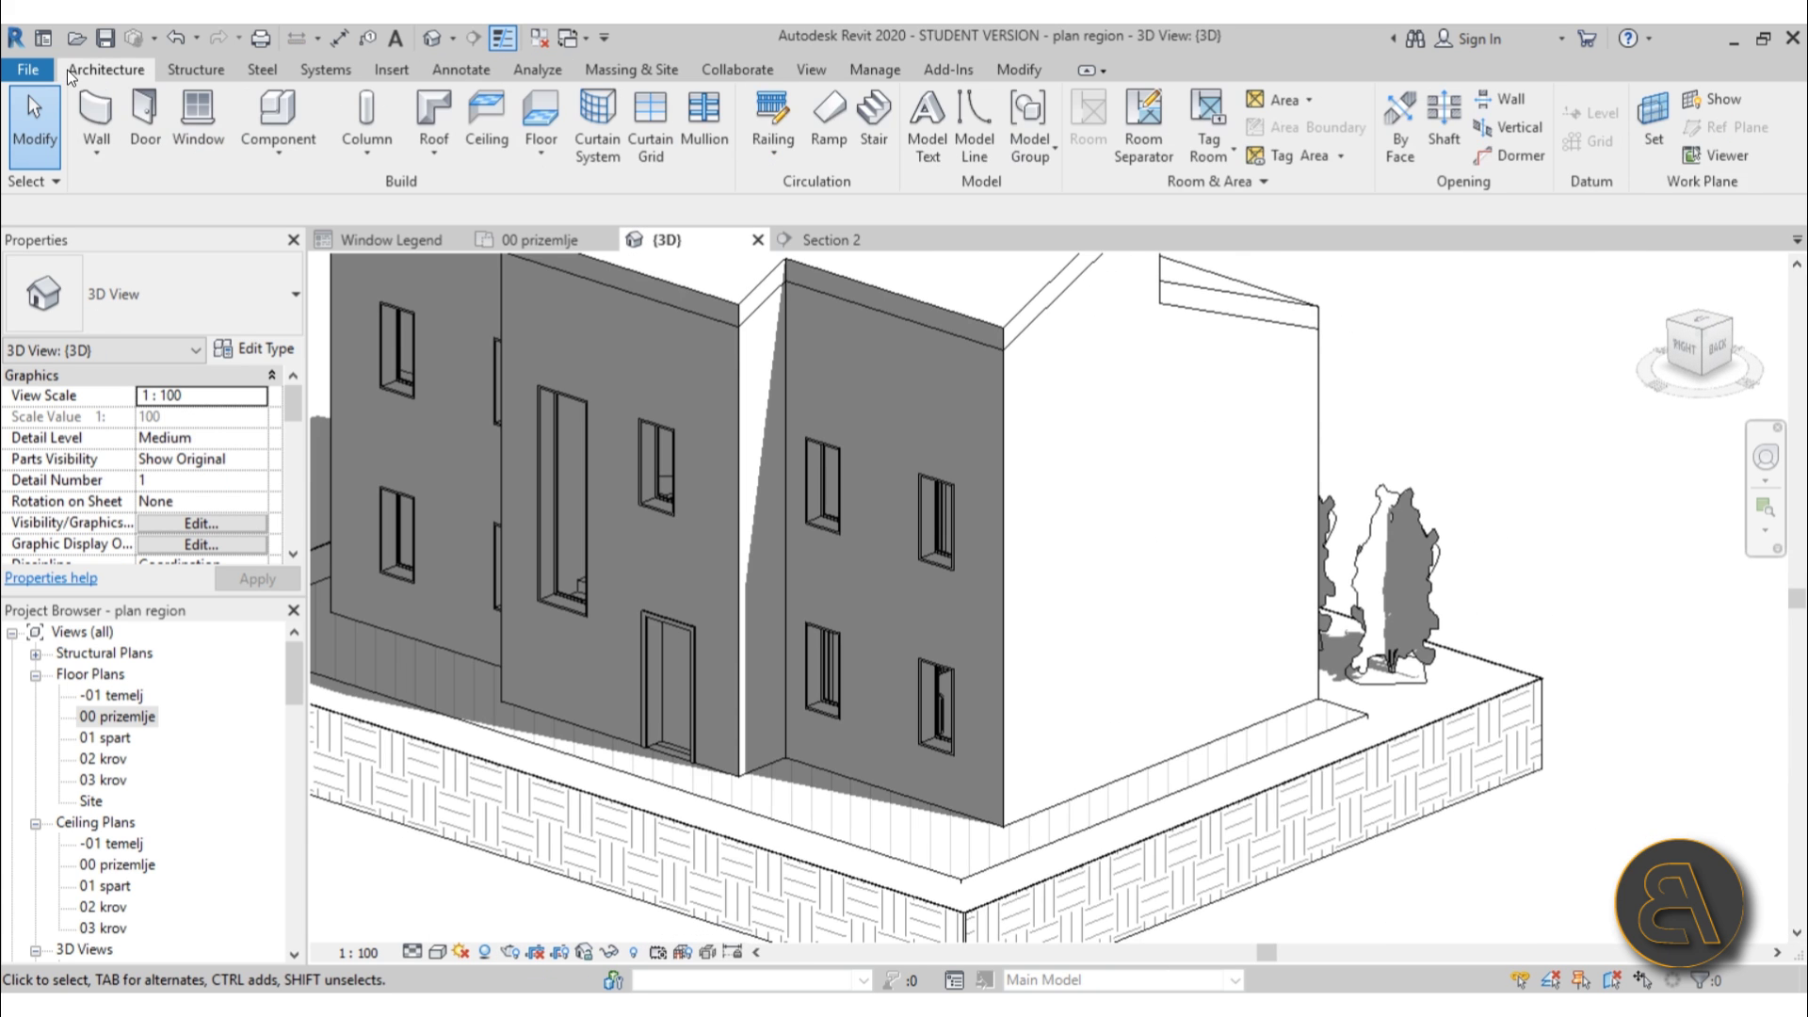
{"action": "left_click", "coordinate": [194, 115]}
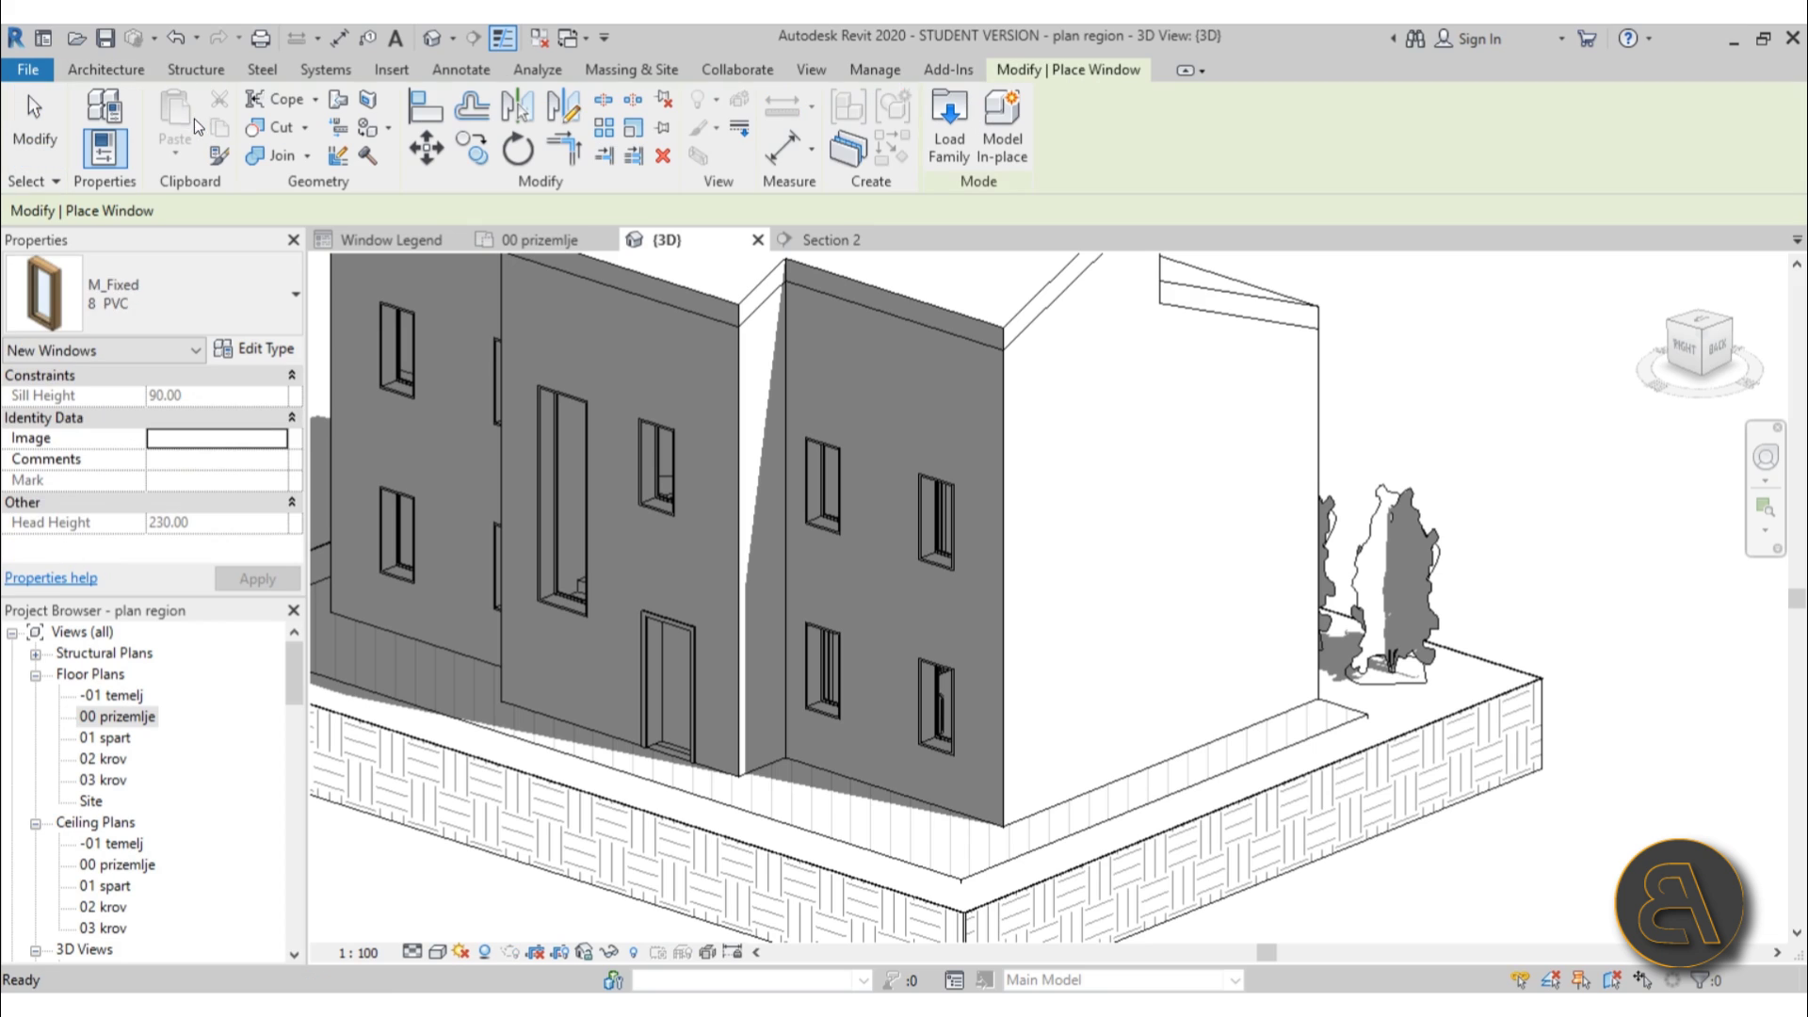
{"action": "left_click", "coordinate": [158, 313]}
{"action": "scroll", "coordinate": [129, 488], "scroll_direction": "down", "scroll_amount": 2}
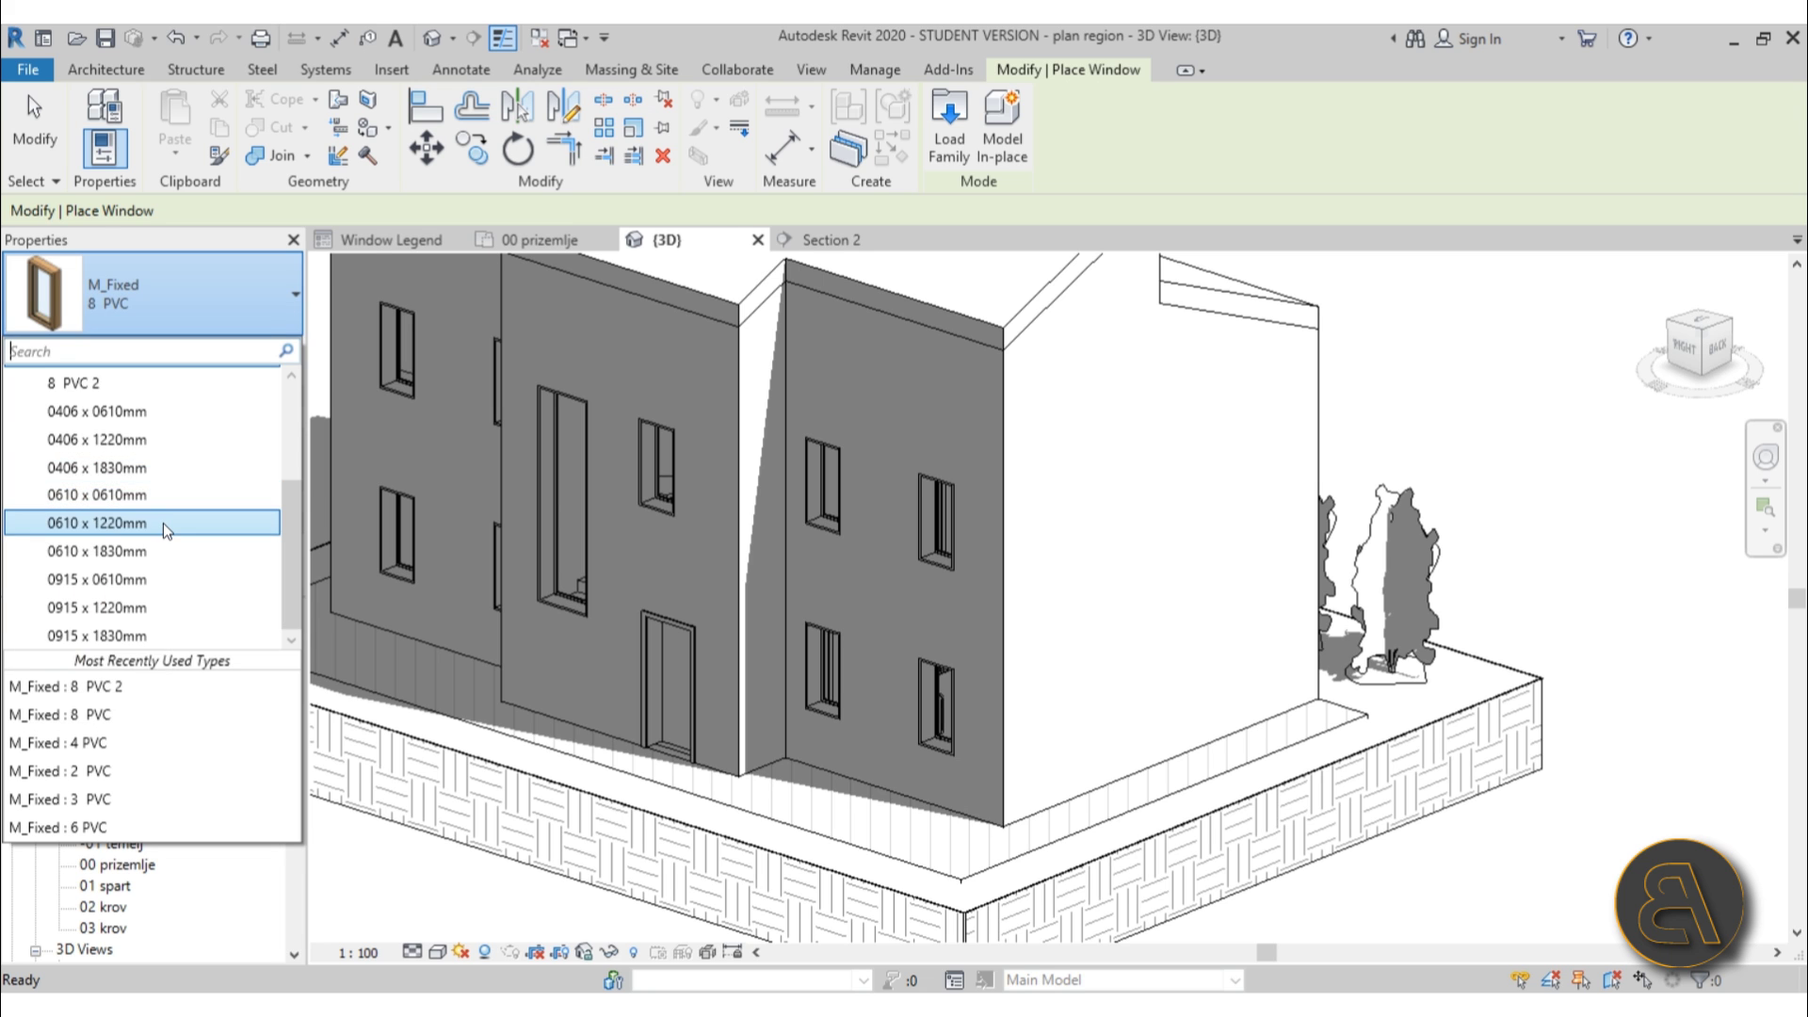
{"action": "left_click", "coordinate": [162, 523]}
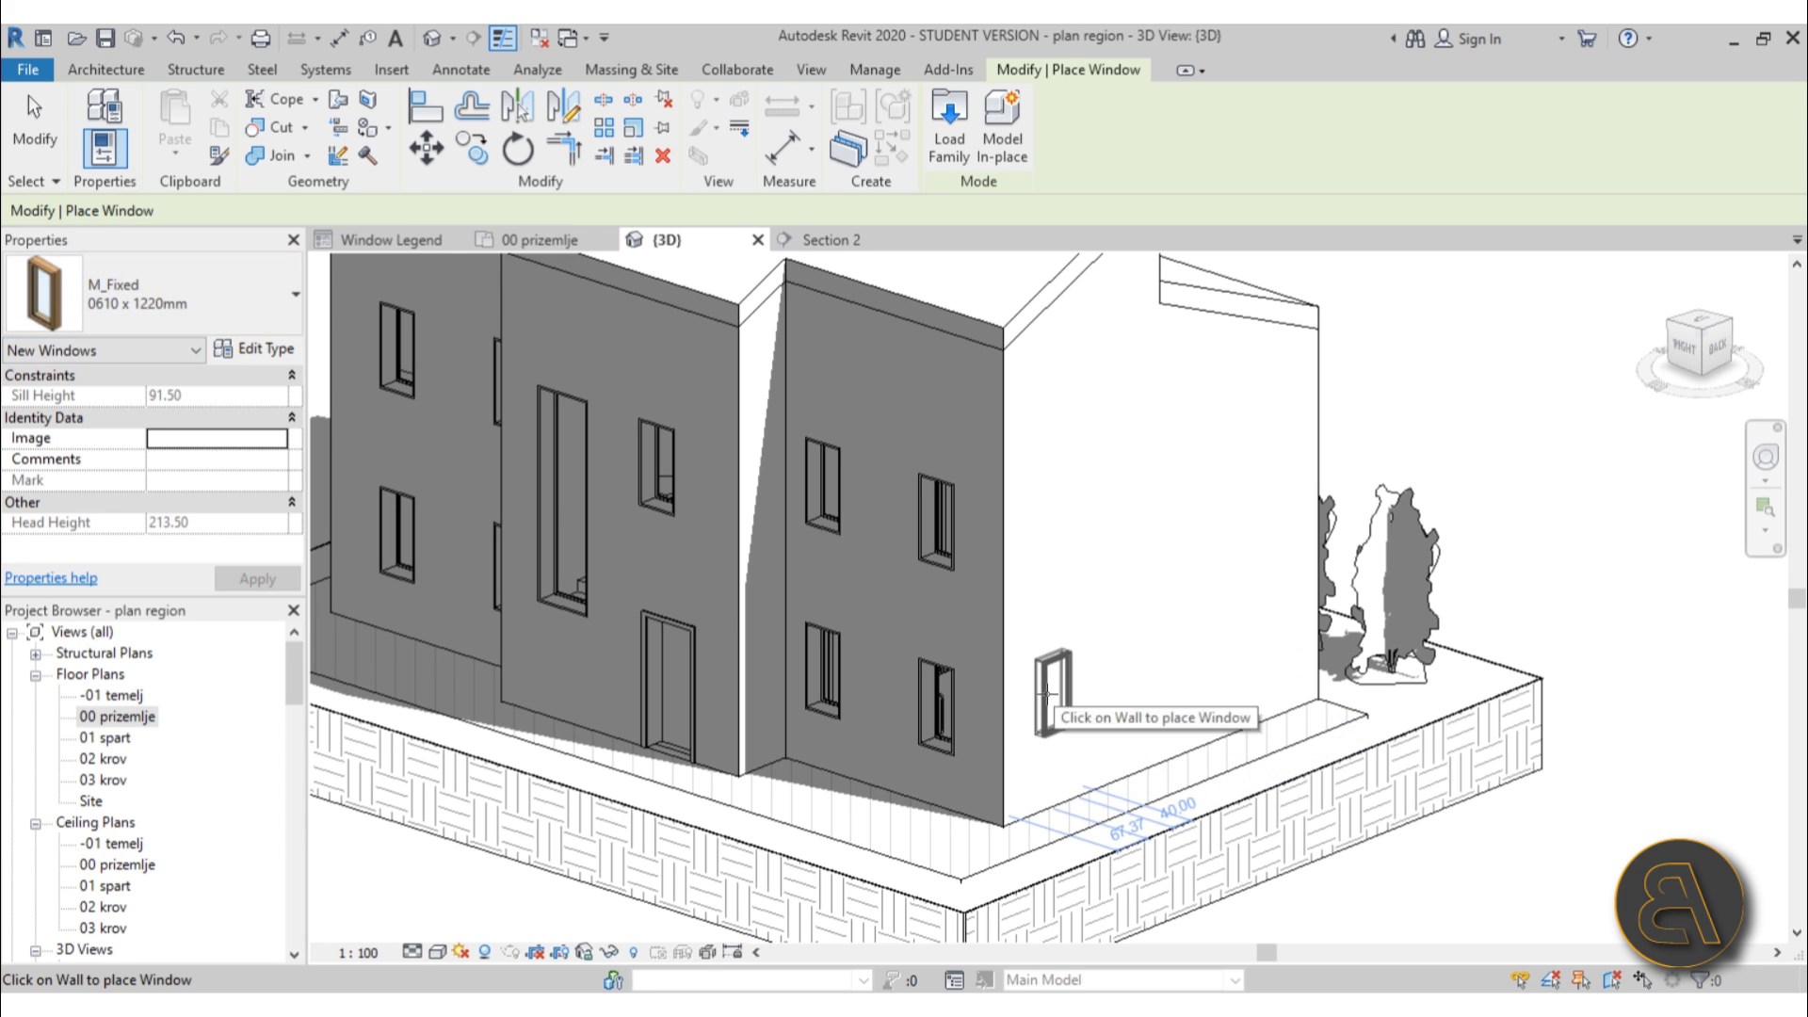
{"action": "left_click", "coordinate": [155, 302]}
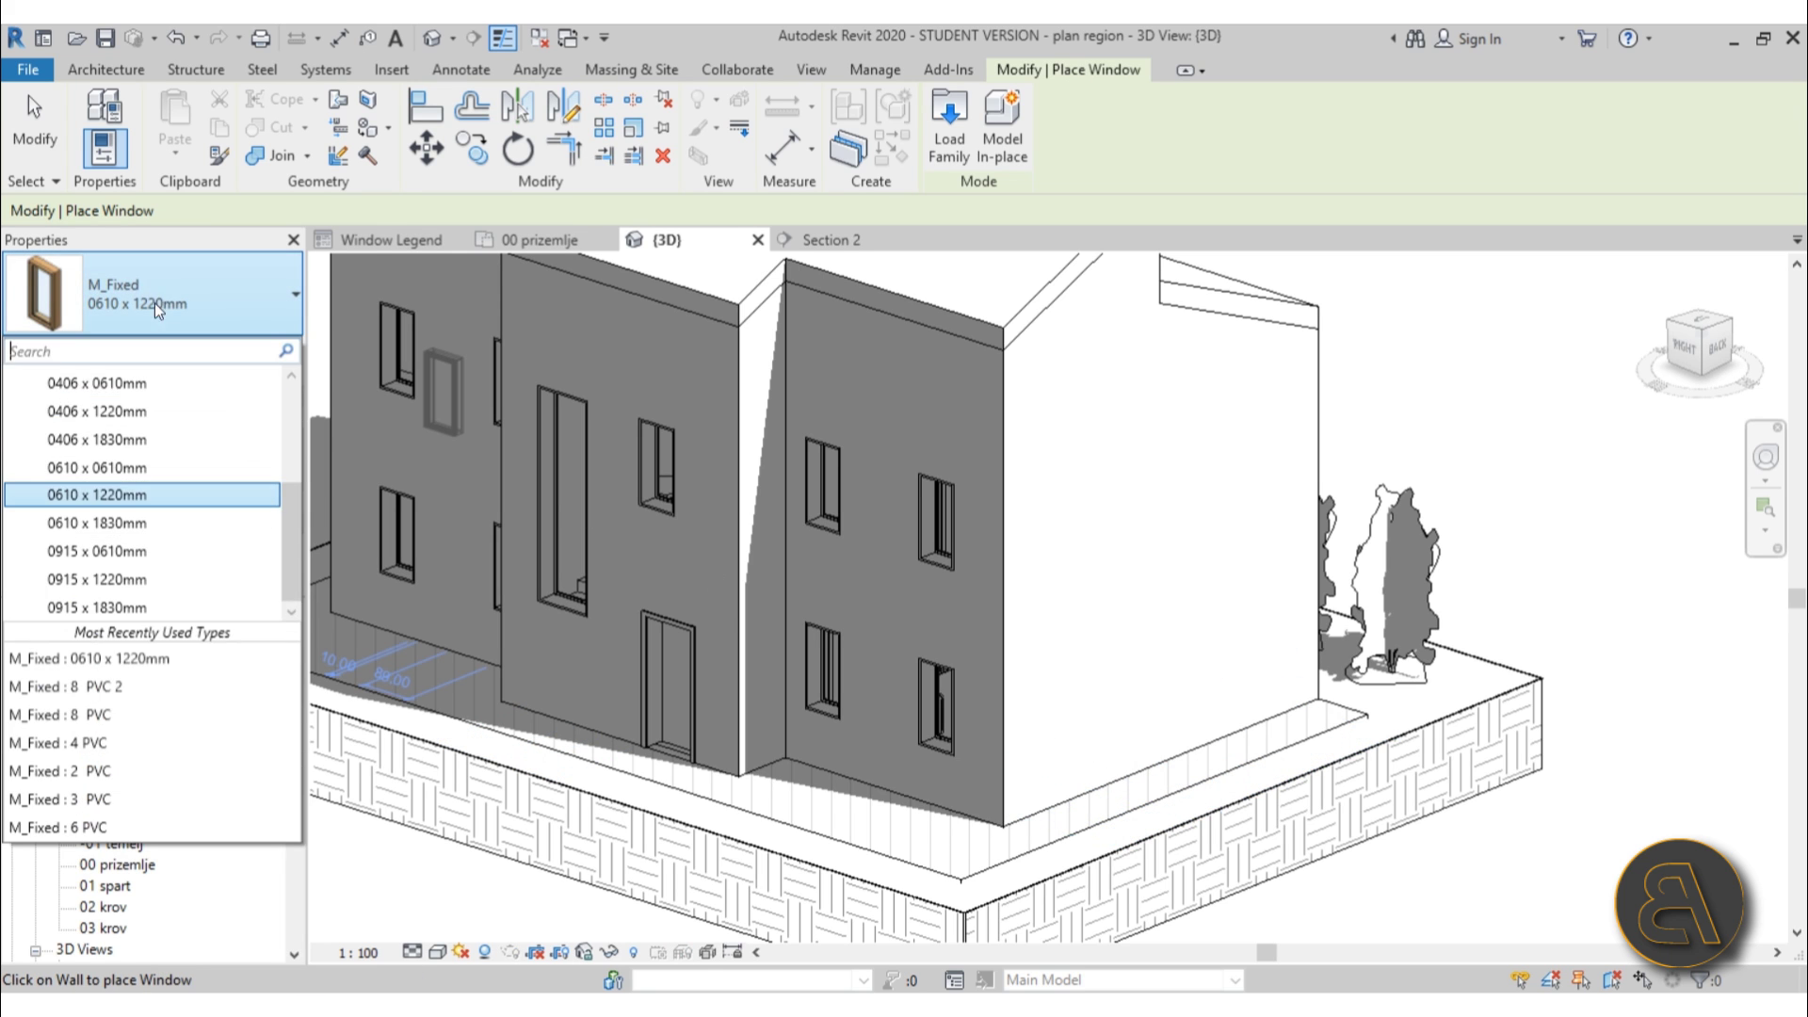
{"action": "left_click", "coordinate": [151, 473]}
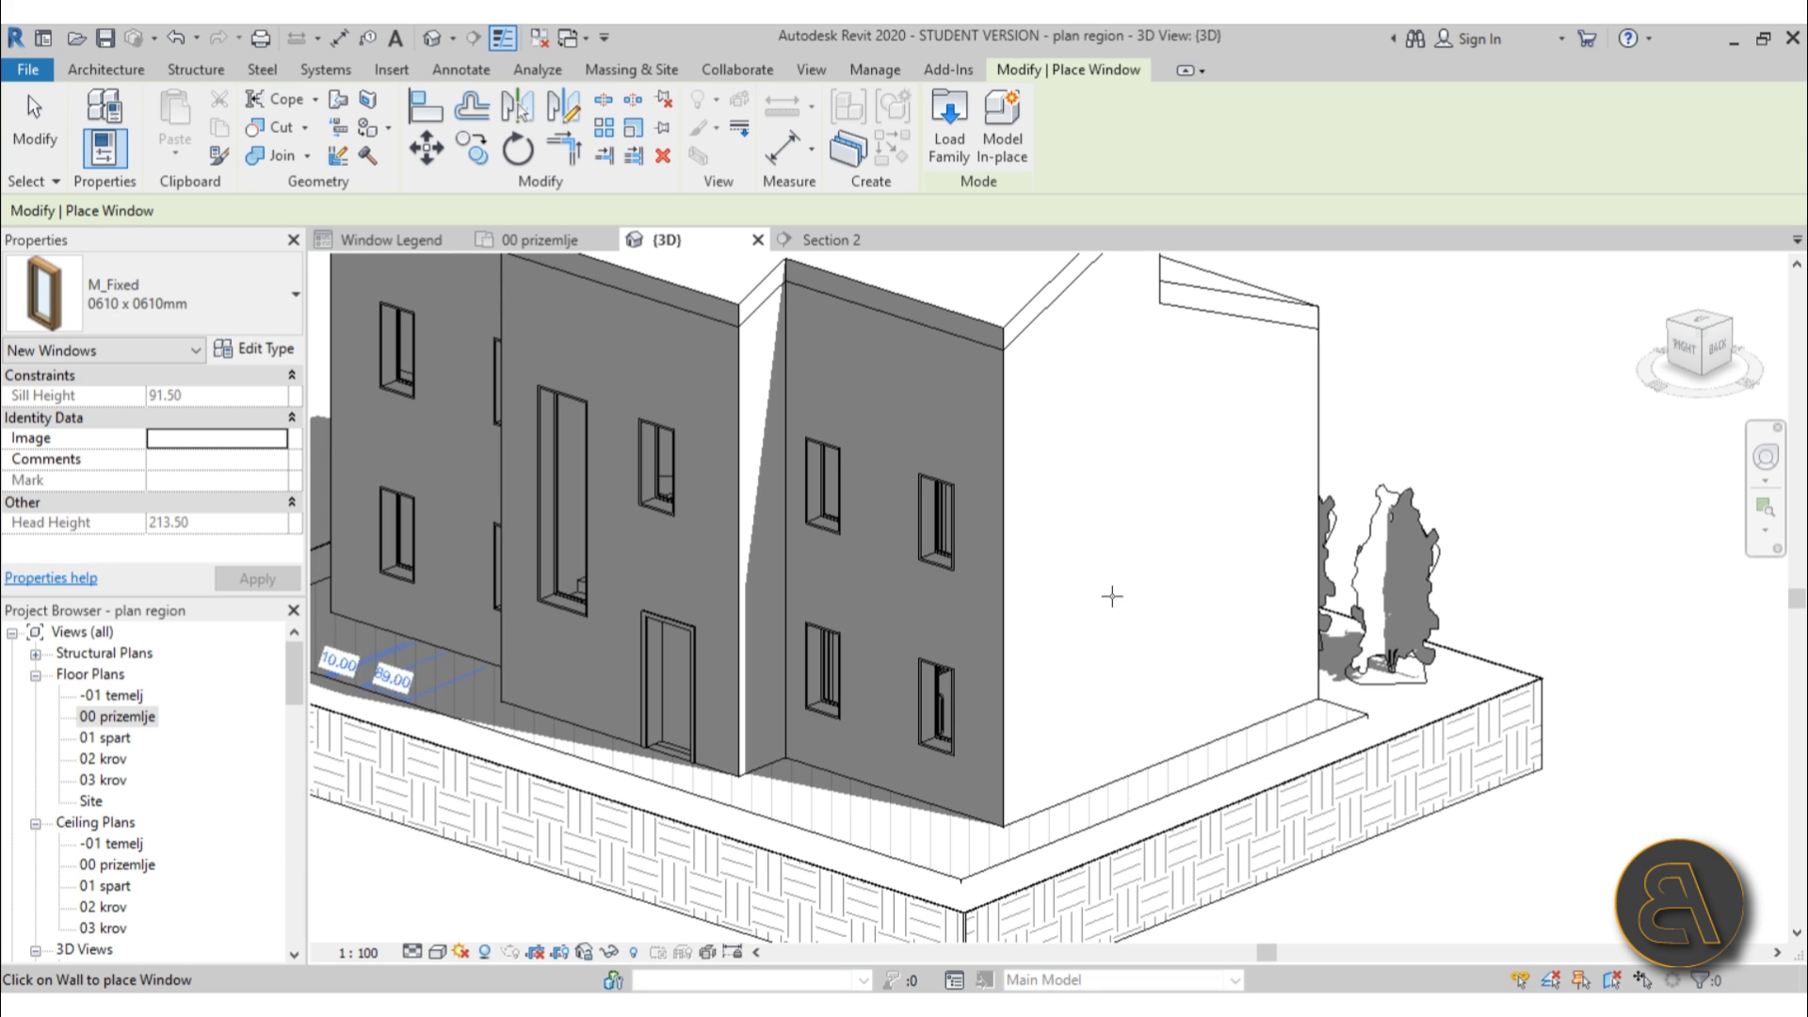
Place the window high on the kitchen's exterior wall and open the 00 prizemlje plan.
{"action": "scroll", "coordinate": [1028, 700], "scroll_direction": "up", "scroll_amount": 4}
{"action": "scroll", "coordinate": [1028, 700], "scroll_direction": "down", "scroll_amount": 4}
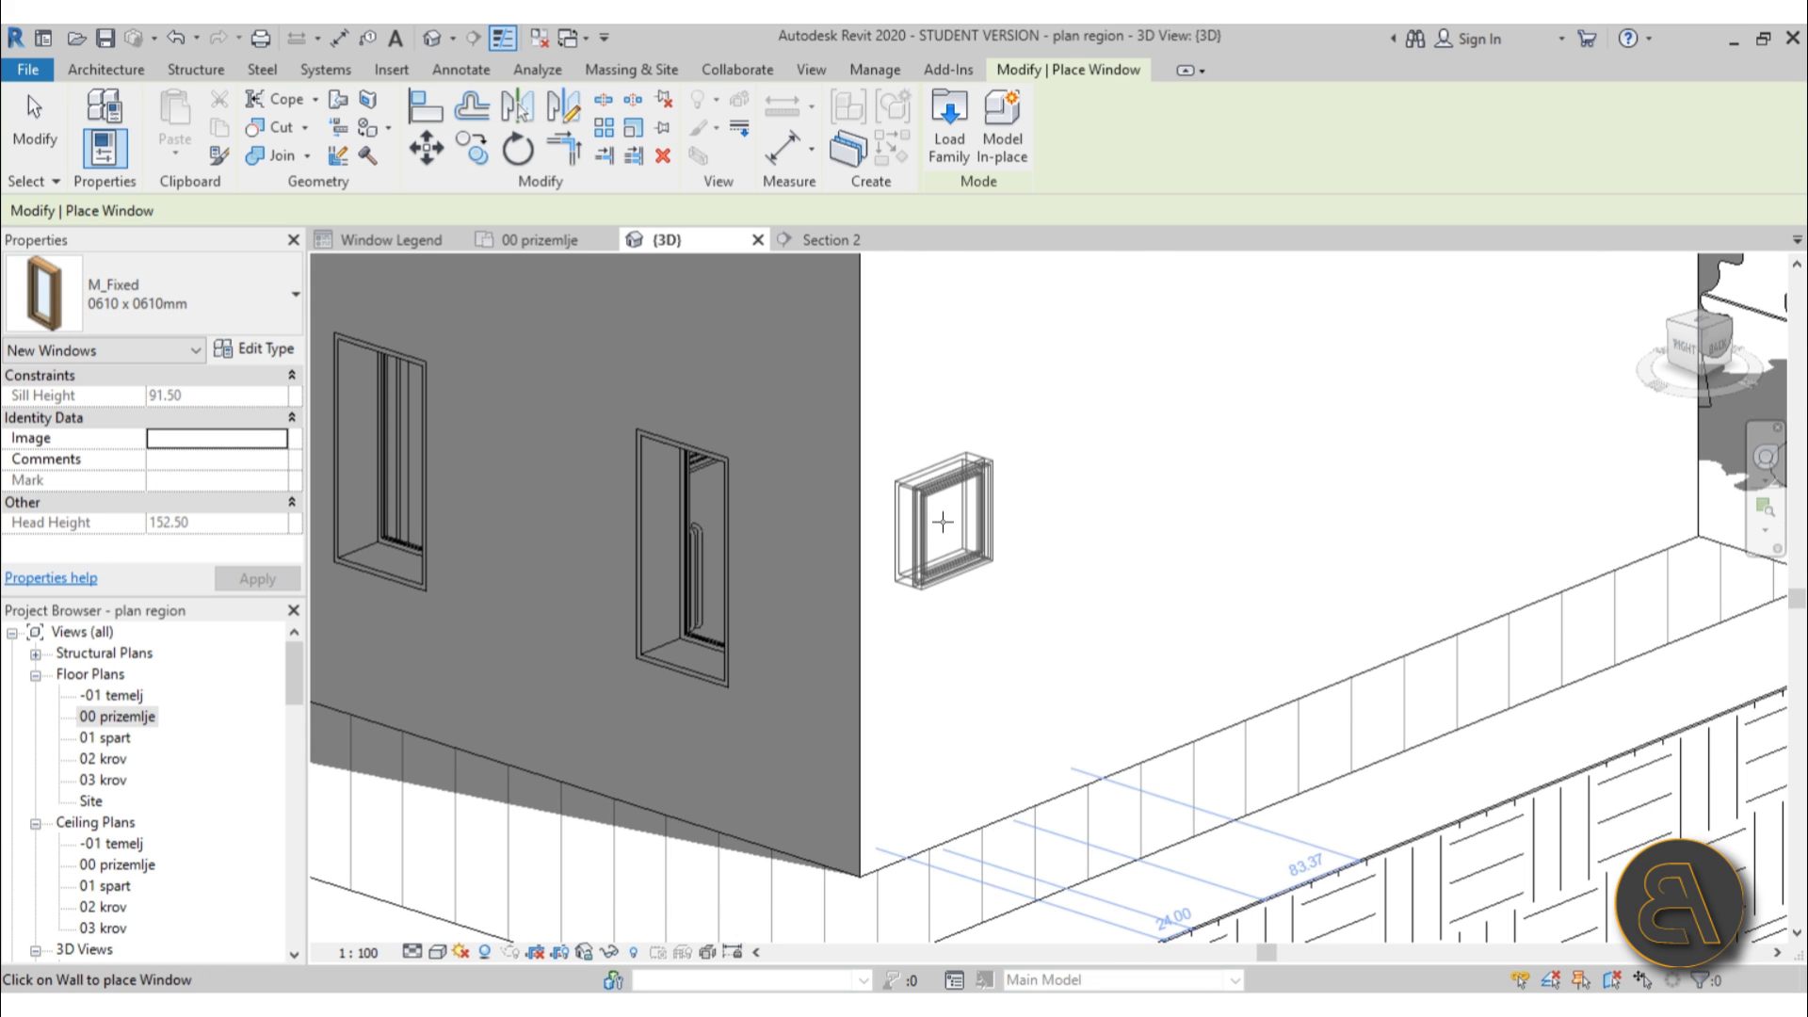
{"action": "left_click_drag", "start_coordinate": [960, 586], "coordinate": [1028, 549]}
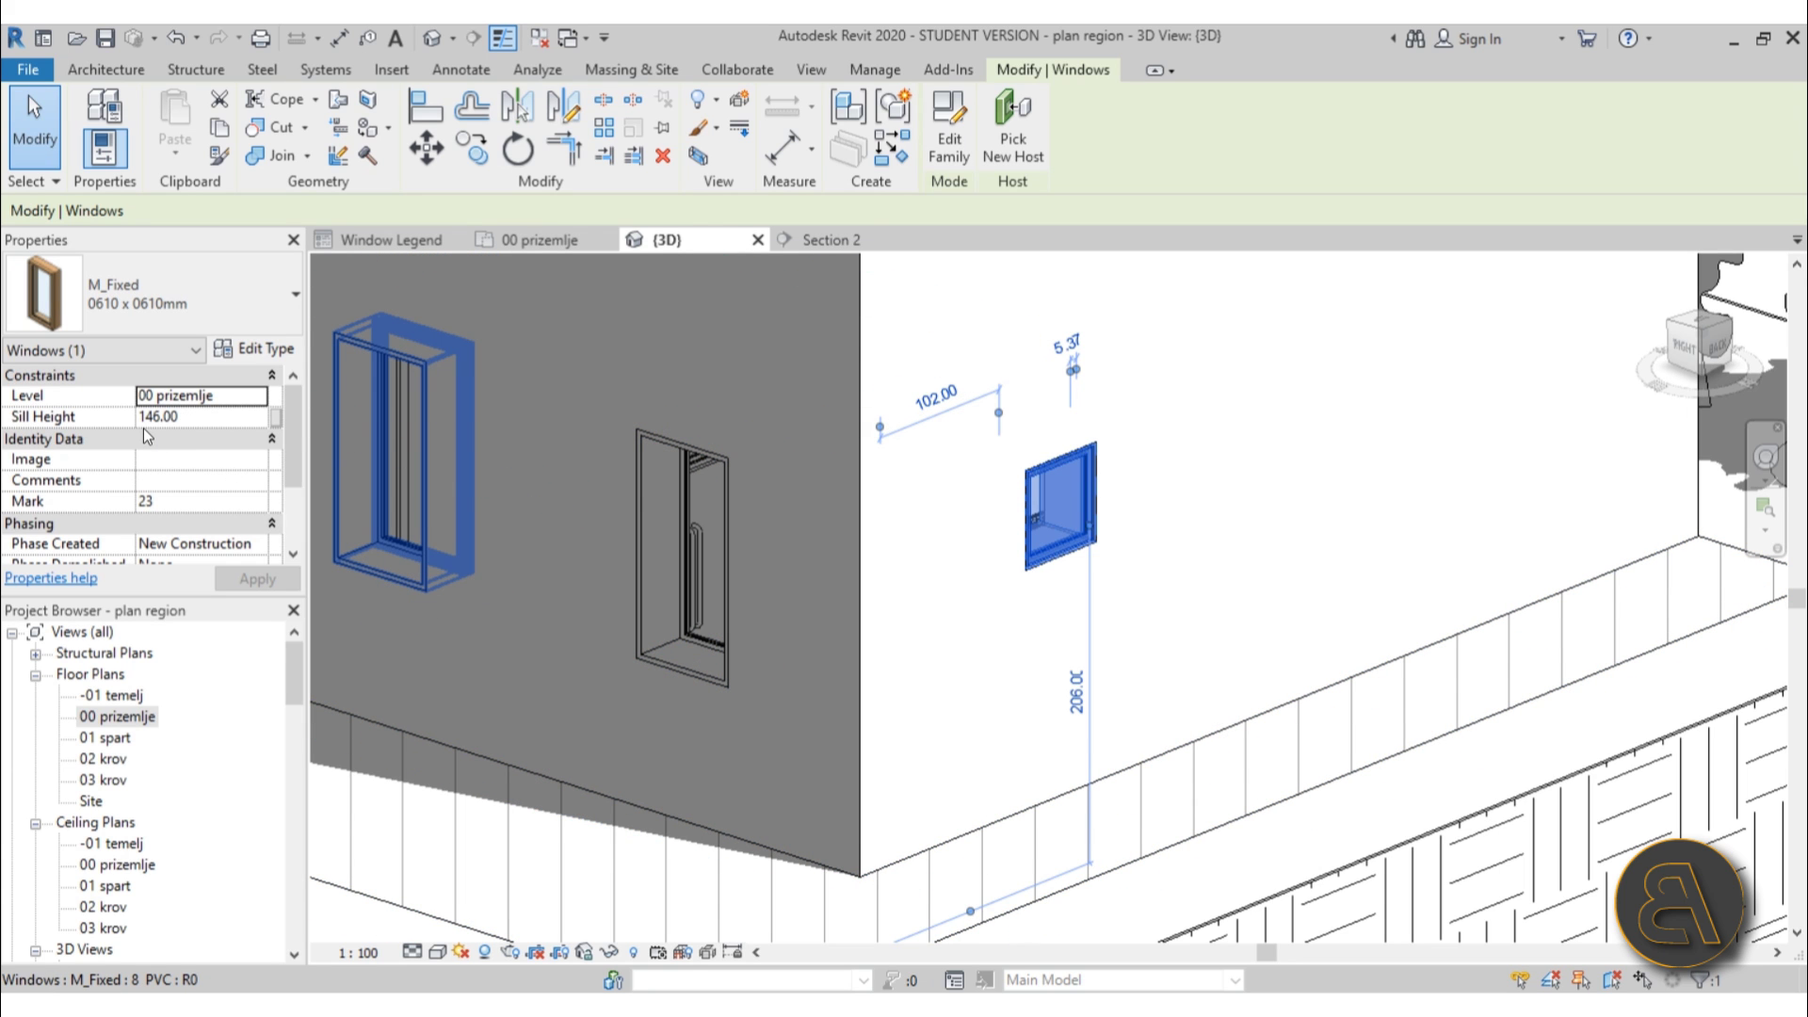
{"action": "scroll", "coordinate": [1125, 568], "scroll_direction": "down", "scroll_amount": 3}
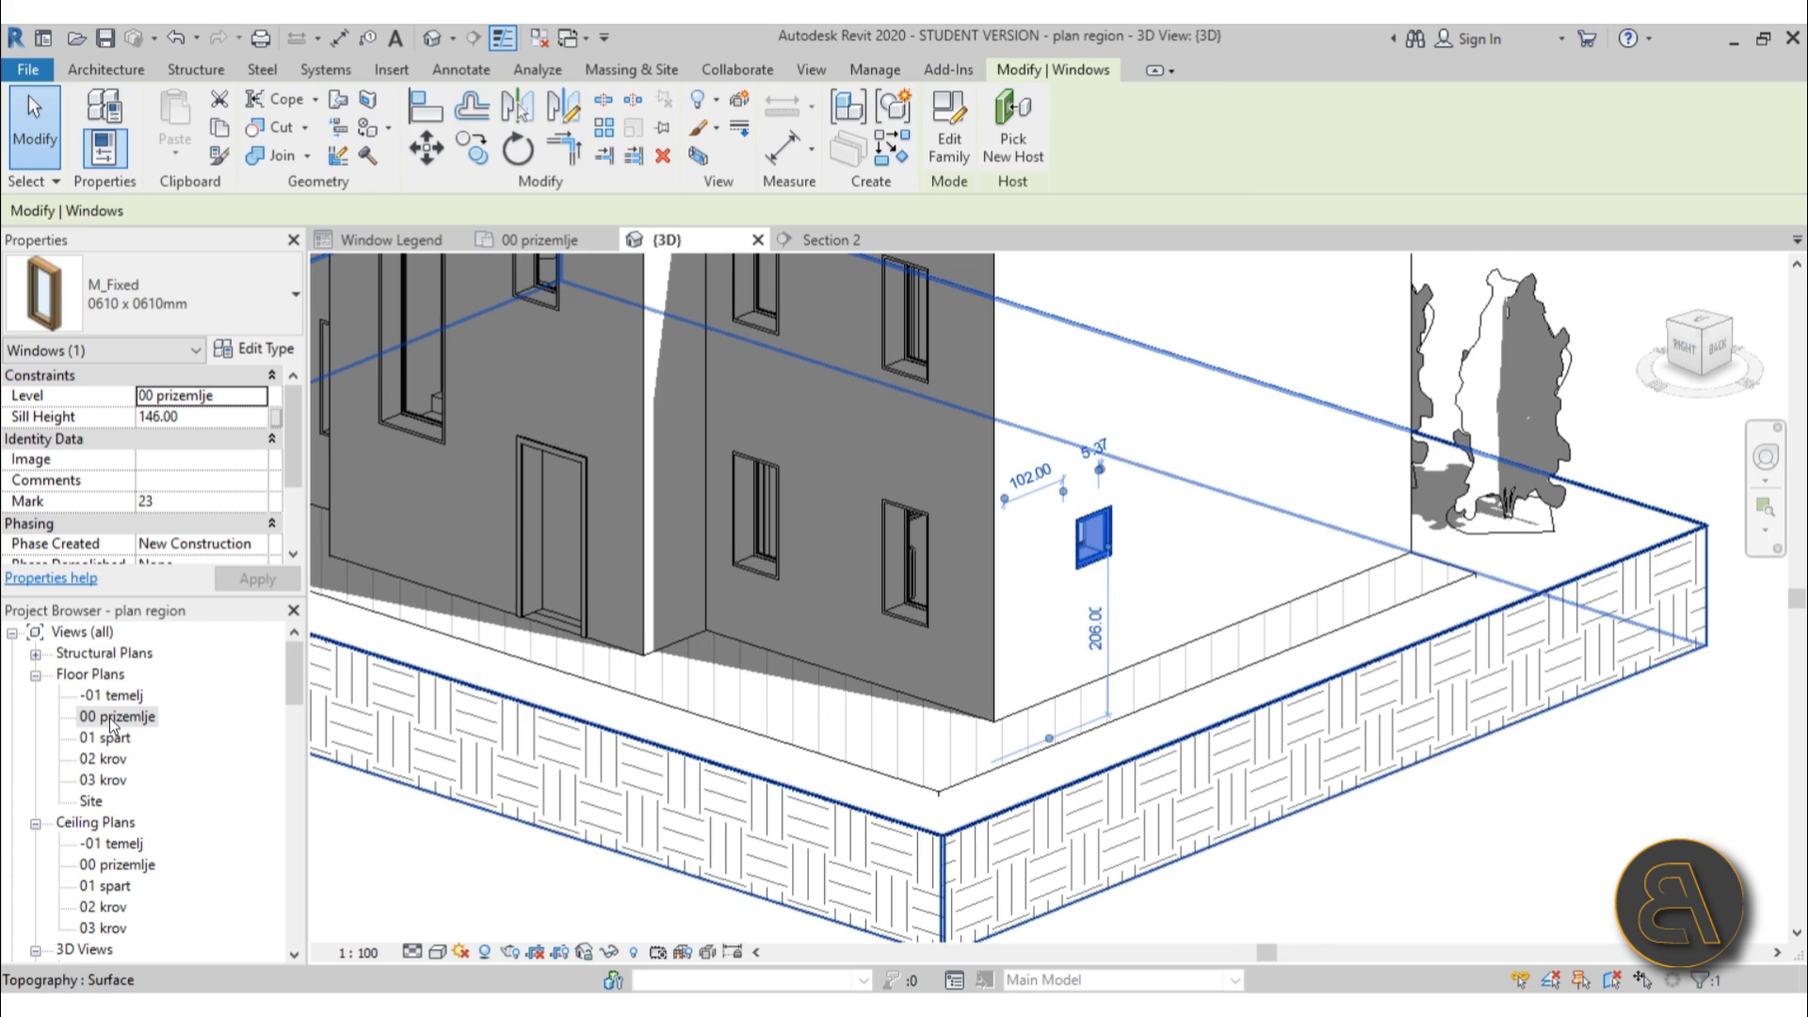
{"action": "double_click", "coordinate": [110, 718]}
Slide the high window left along the wall so it sits over the kitchen sink.
{"action": "middle_click_drag", "start_coordinate": [684, 627], "coordinate": [574, 928]}
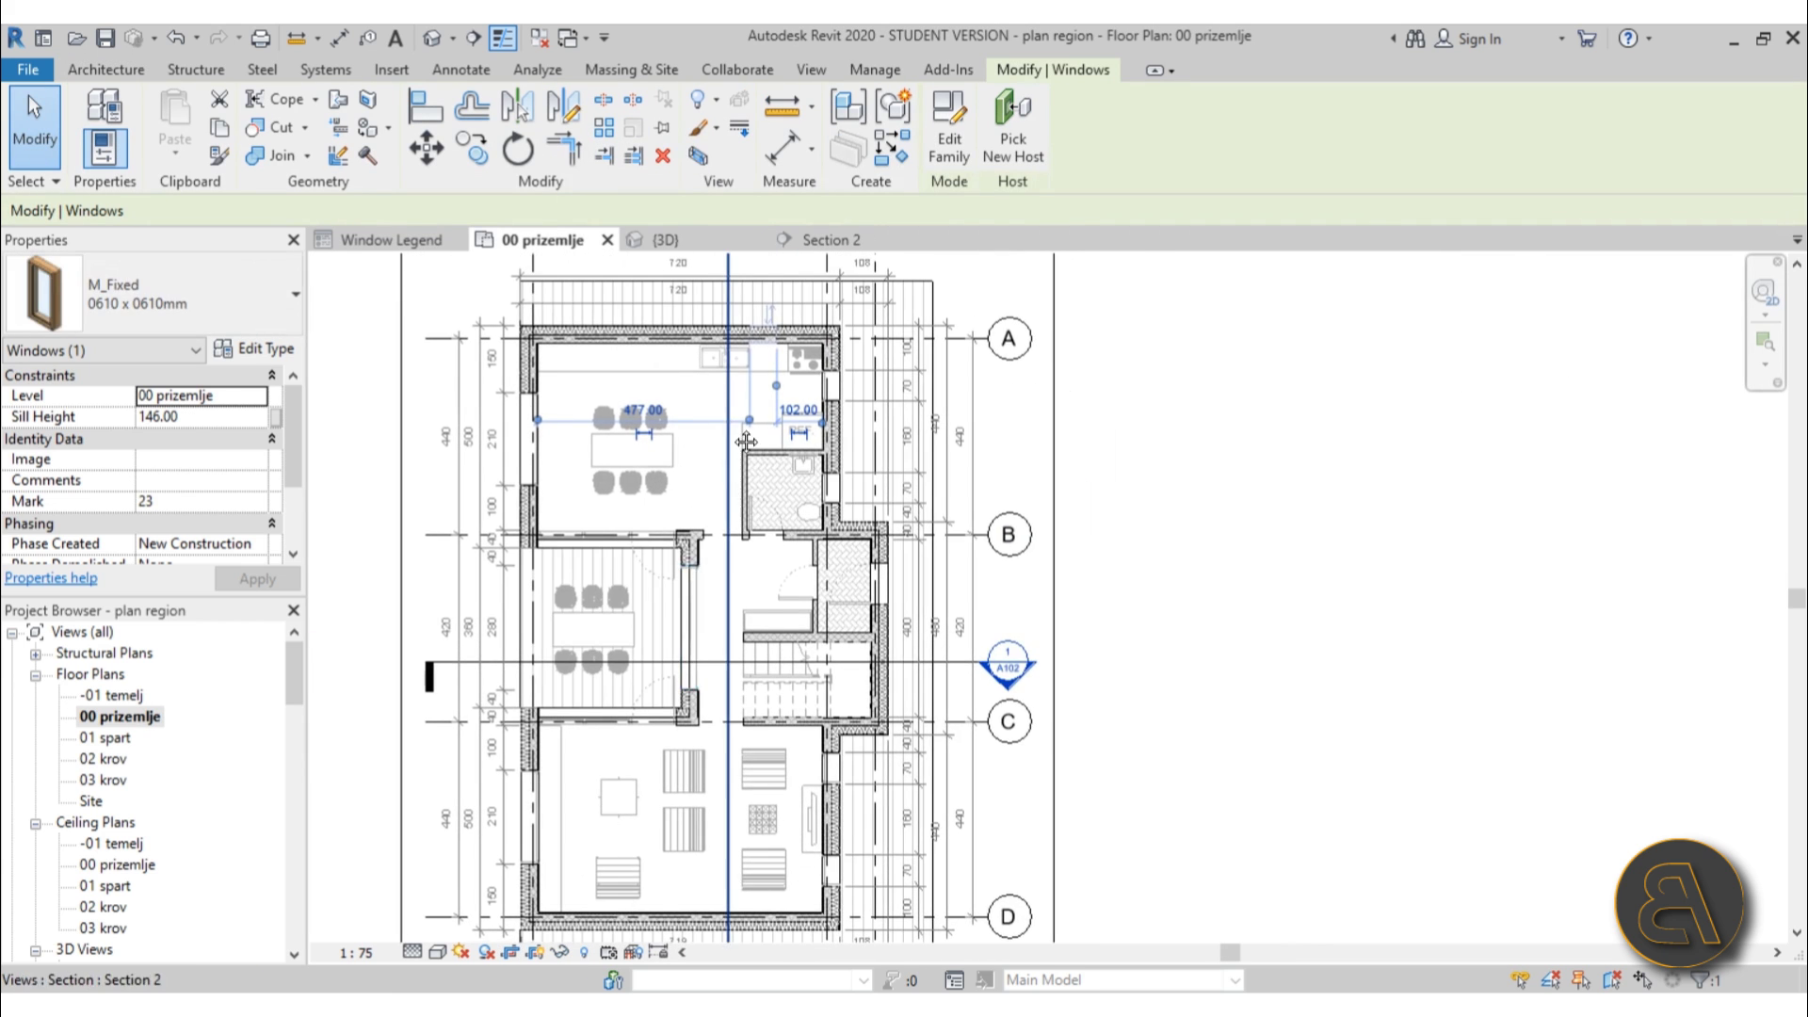
{"action": "scroll", "coordinate": [866, 442], "scroll_direction": "up", "scroll_amount": 6}
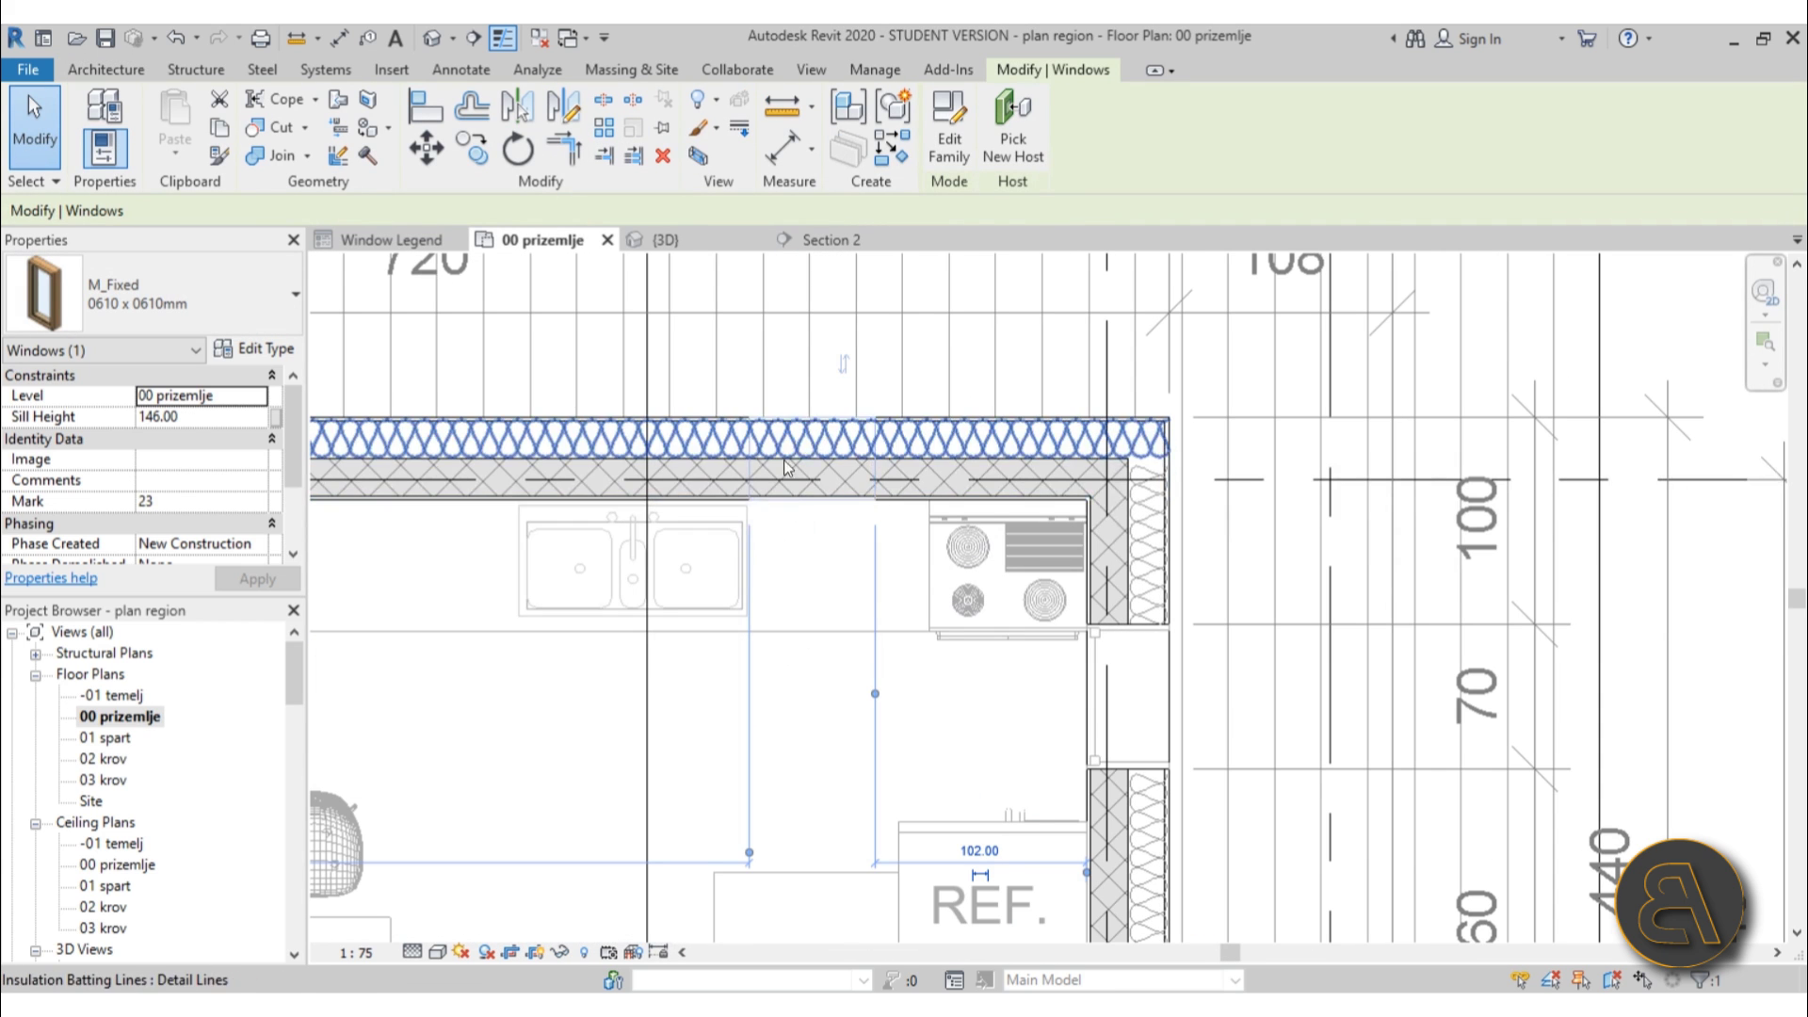
{"action": "key", "text": "Left"}
{"action": "key", "text": "Left"}
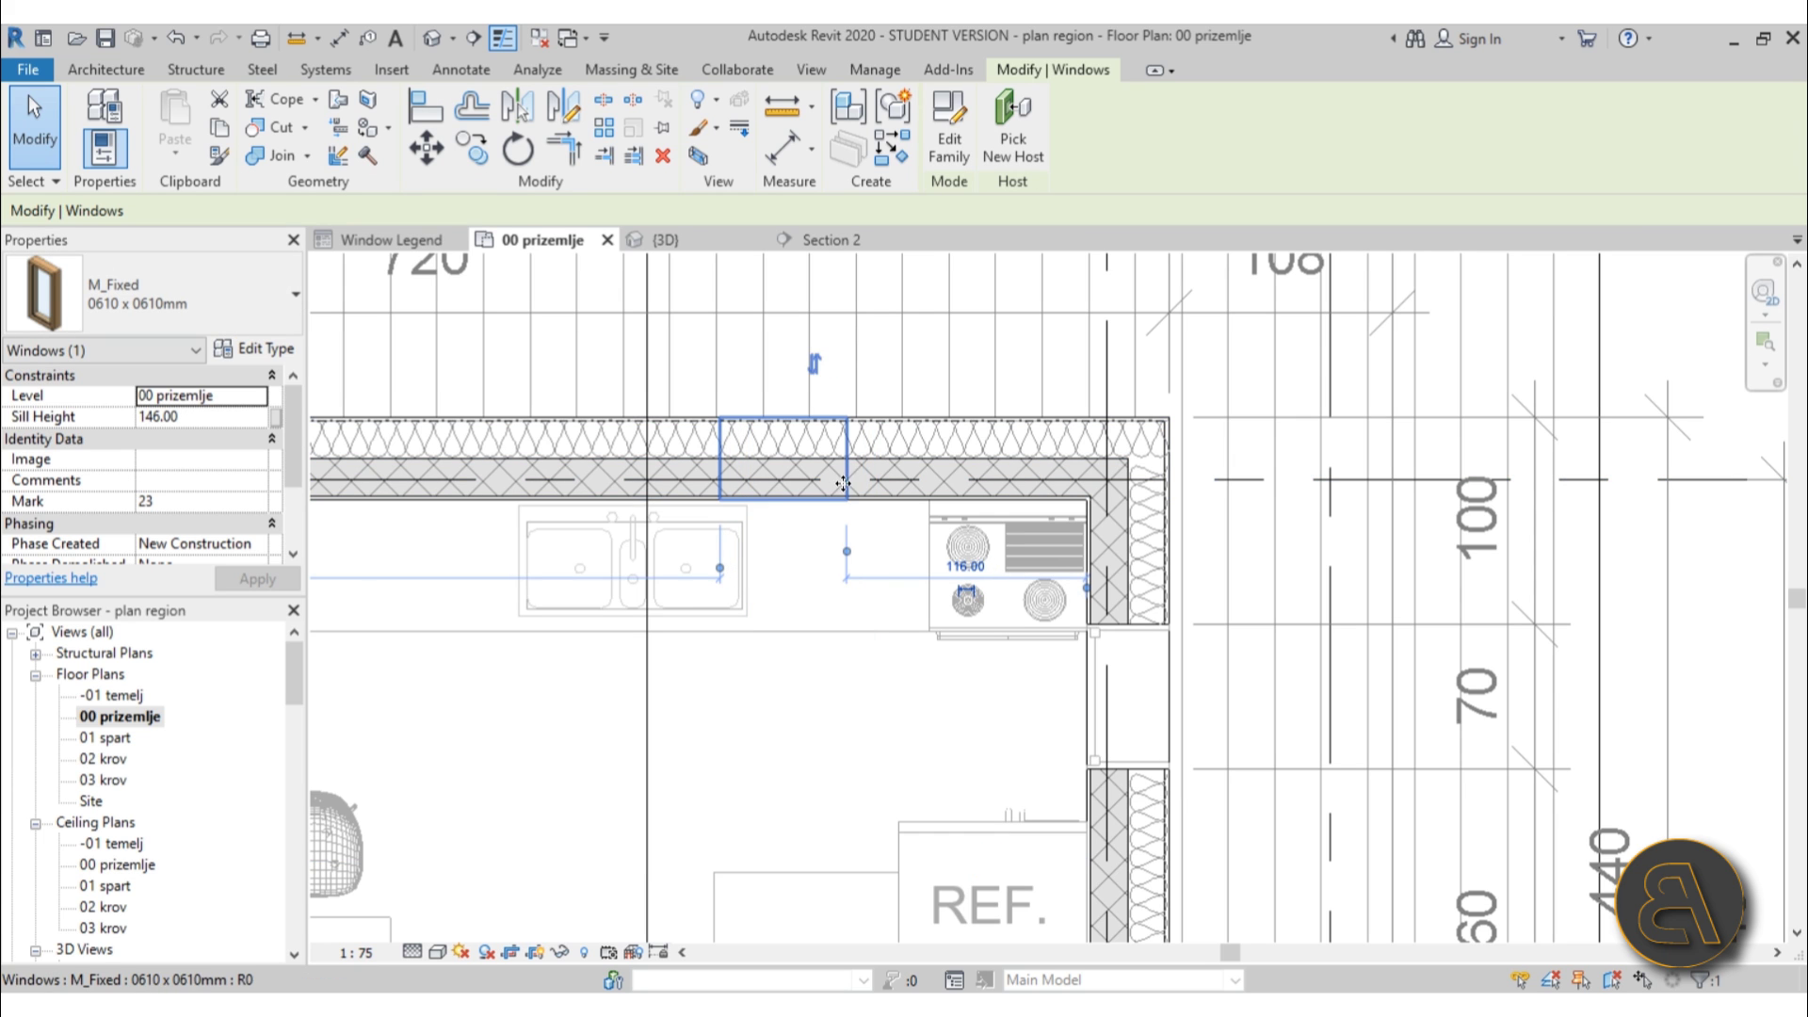
{"action": "left_click_drag", "start_coordinate": [834, 483], "coordinate": [717, 483]}
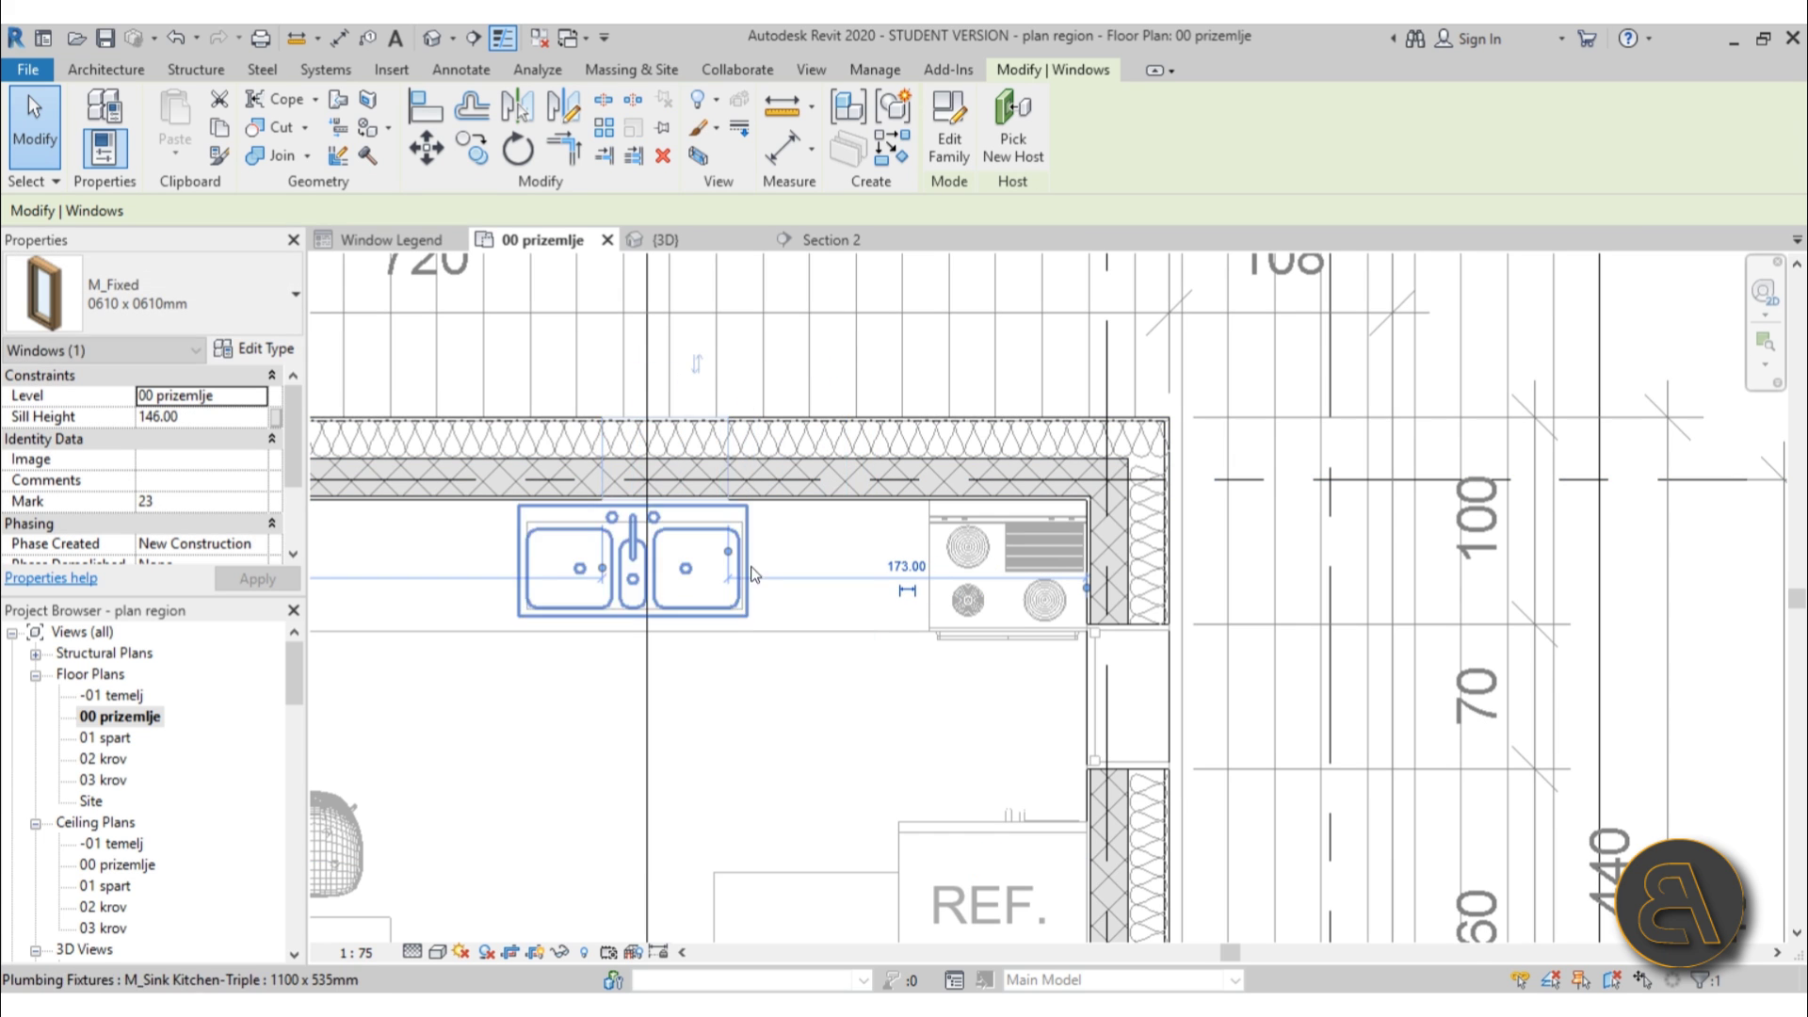
{"action": "scroll", "coordinate": [725, 518], "scroll_direction": "down", "scroll_amount": 1}
{"action": "scroll", "coordinate": [725, 518], "scroll_direction": "down", "scroll_amount": 3}
{"action": "scroll", "coordinate": [565, 368], "scroll_direction": "up", "scroll_amount": 2}
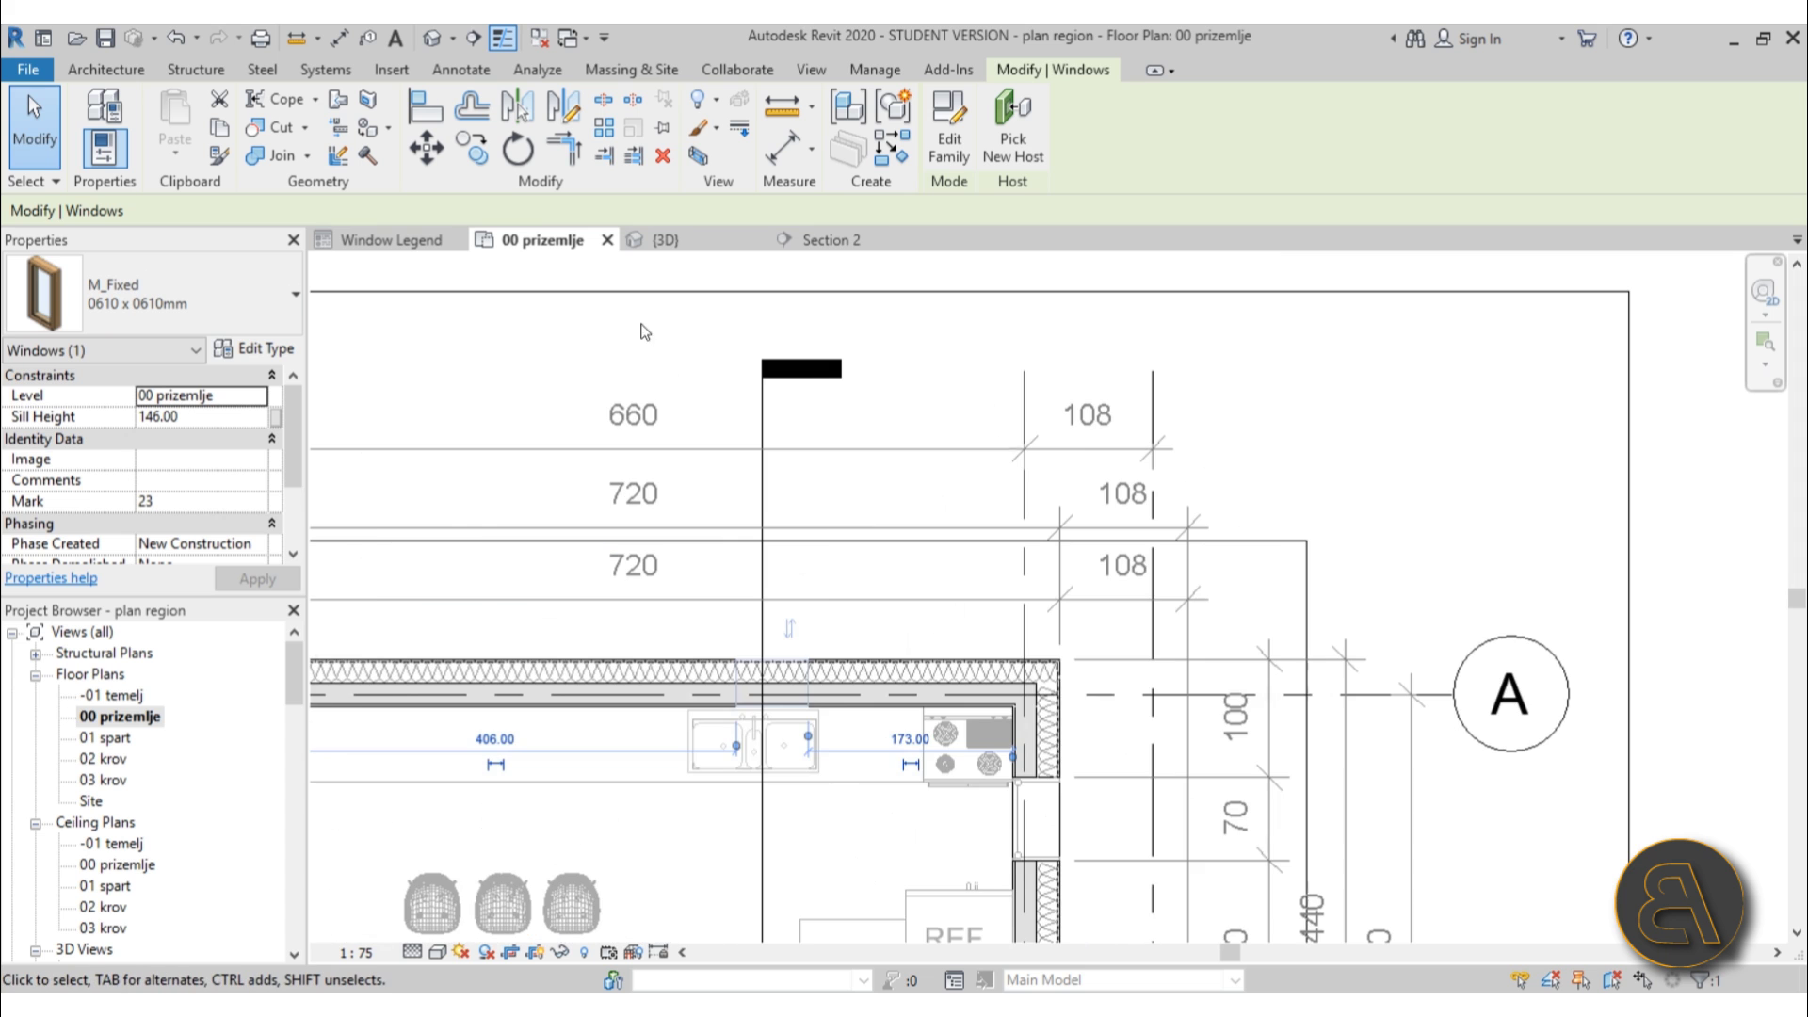
{"action": "left_click", "coordinate": [547, 375]}
{"action": "scroll", "coordinate": [725, 621], "scroll_direction": "up", "scroll_amount": 4}
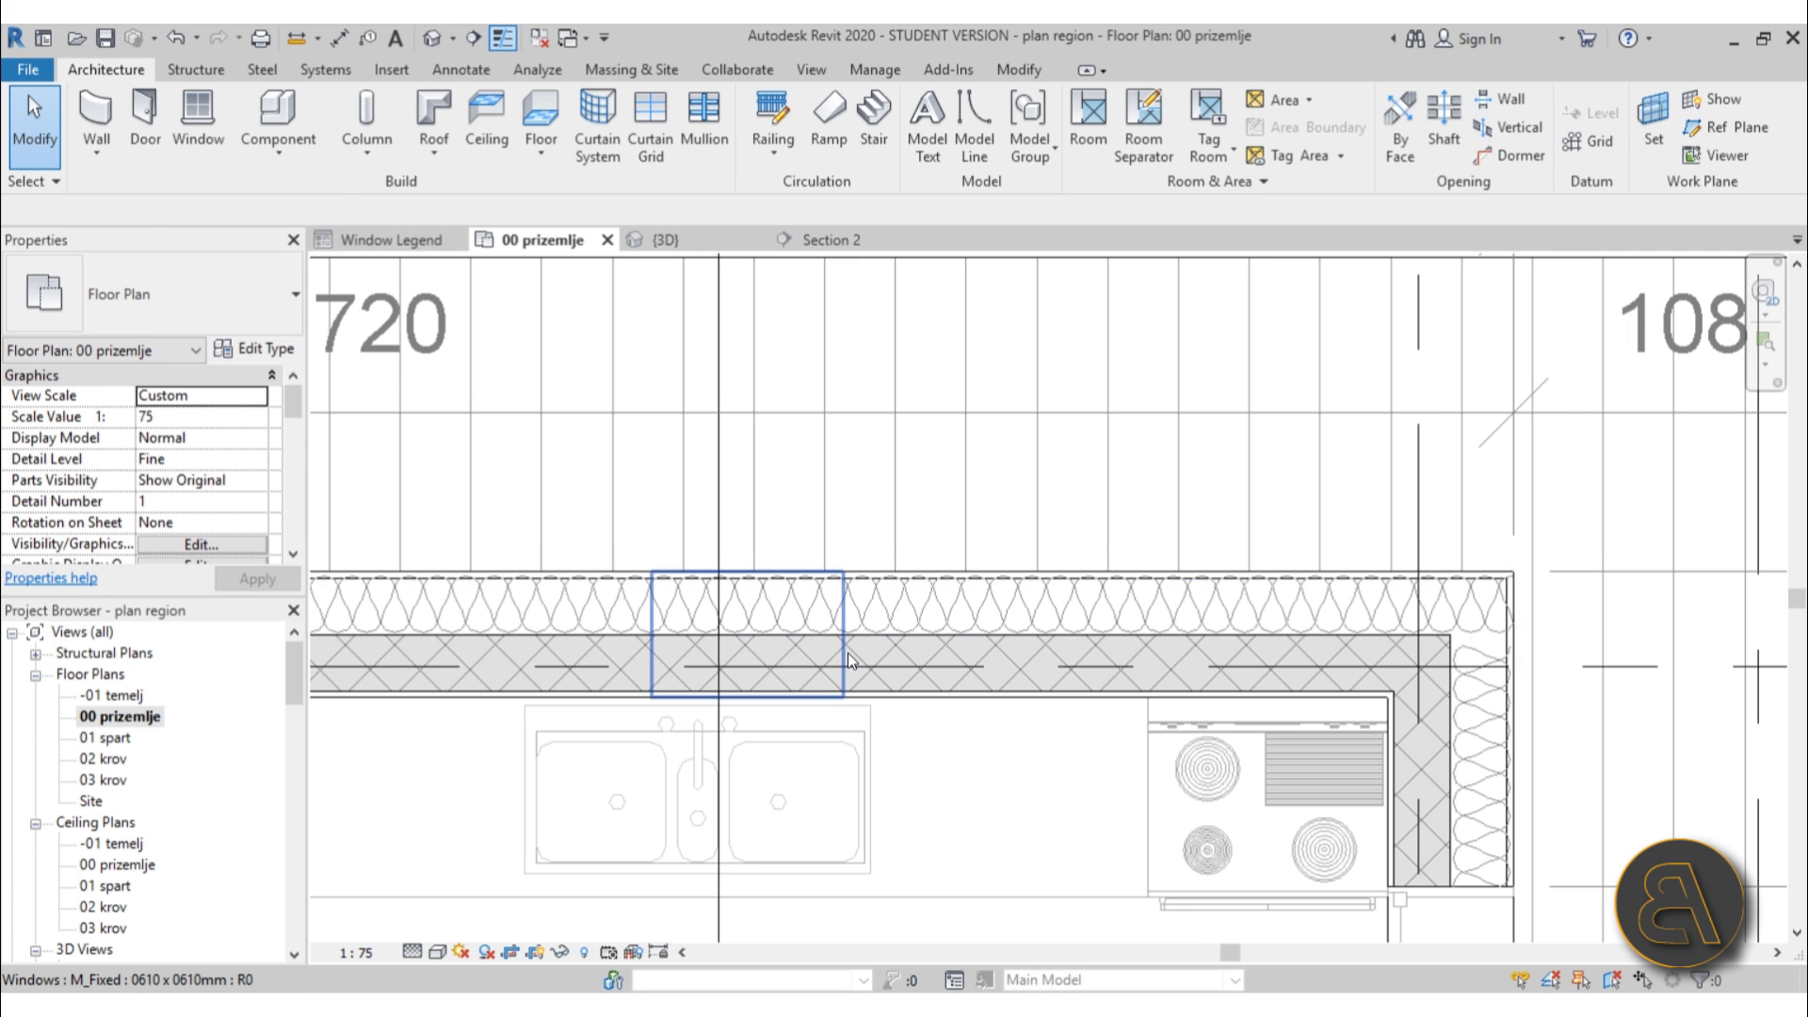
{"action": "left_click", "coordinate": [848, 657]}
{"action": "left_click", "coordinate": [963, 749]}
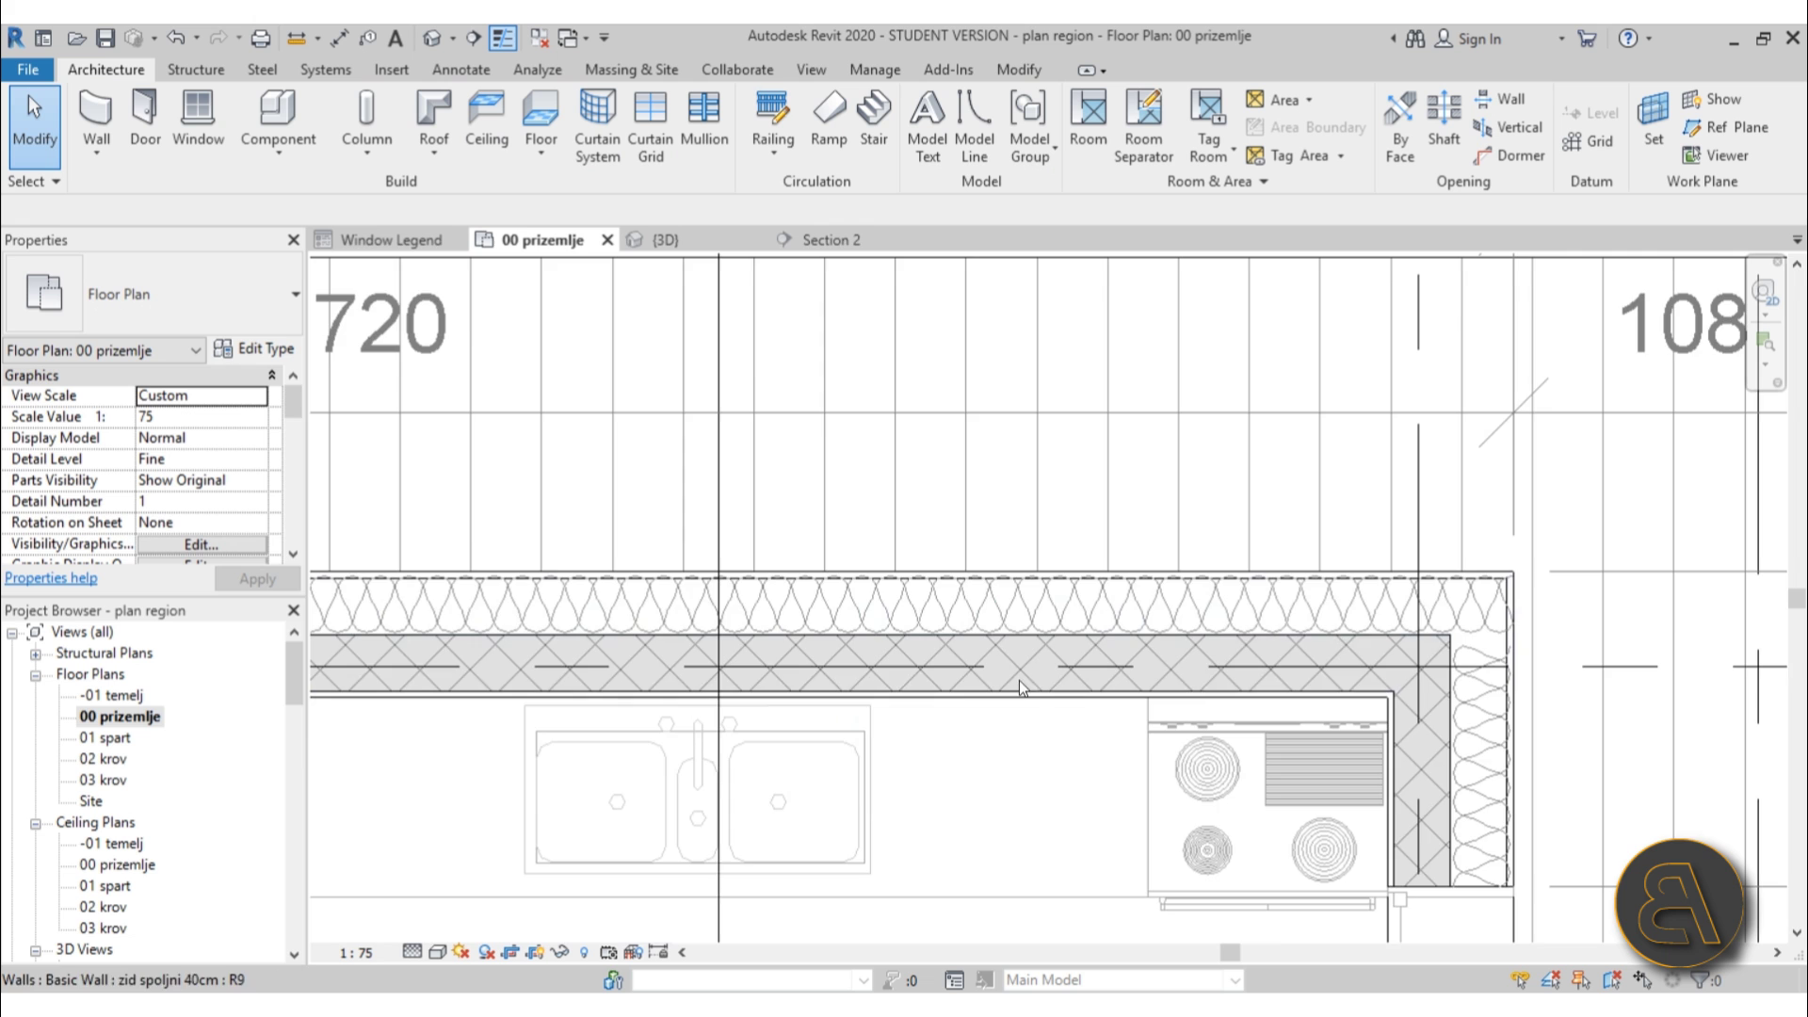
Open Section 2 from its marker to check the window's position.
{"action": "scroll", "coordinate": [807, 446], "scroll_direction": "down", "scroll_amount": 4}
{"action": "scroll", "coordinate": [807, 446], "scroll_direction": "down", "scroll_amount": 3}
{"action": "scroll", "coordinate": [866, 590], "scroll_direction": "up", "scroll_amount": 4}
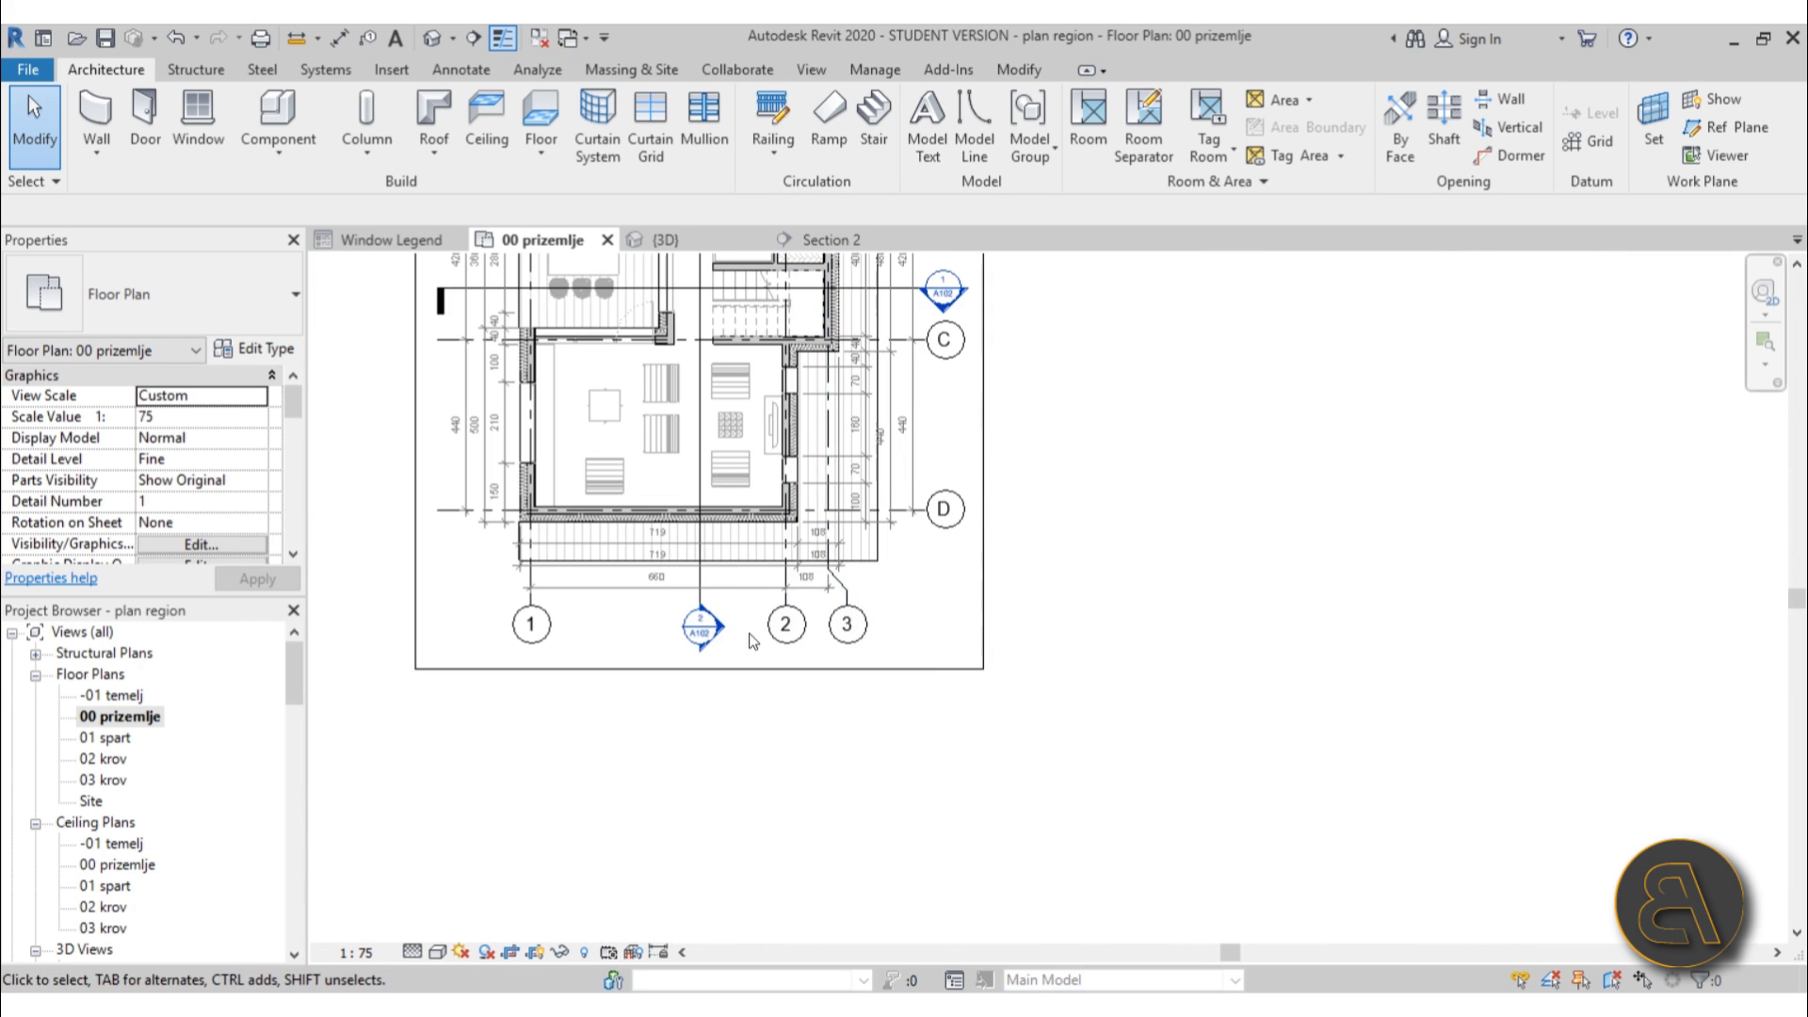
{"action": "double_click", "coordinate": [732, 633]}
{"action": "scroll", "coordinate": [1029, 598], "scroll_direction": "down", "scroll_amount": 2}
{"action": "scroll", "coordinate": [1029, 598], "scroll_direction": "up", "scroll_amount": 4}
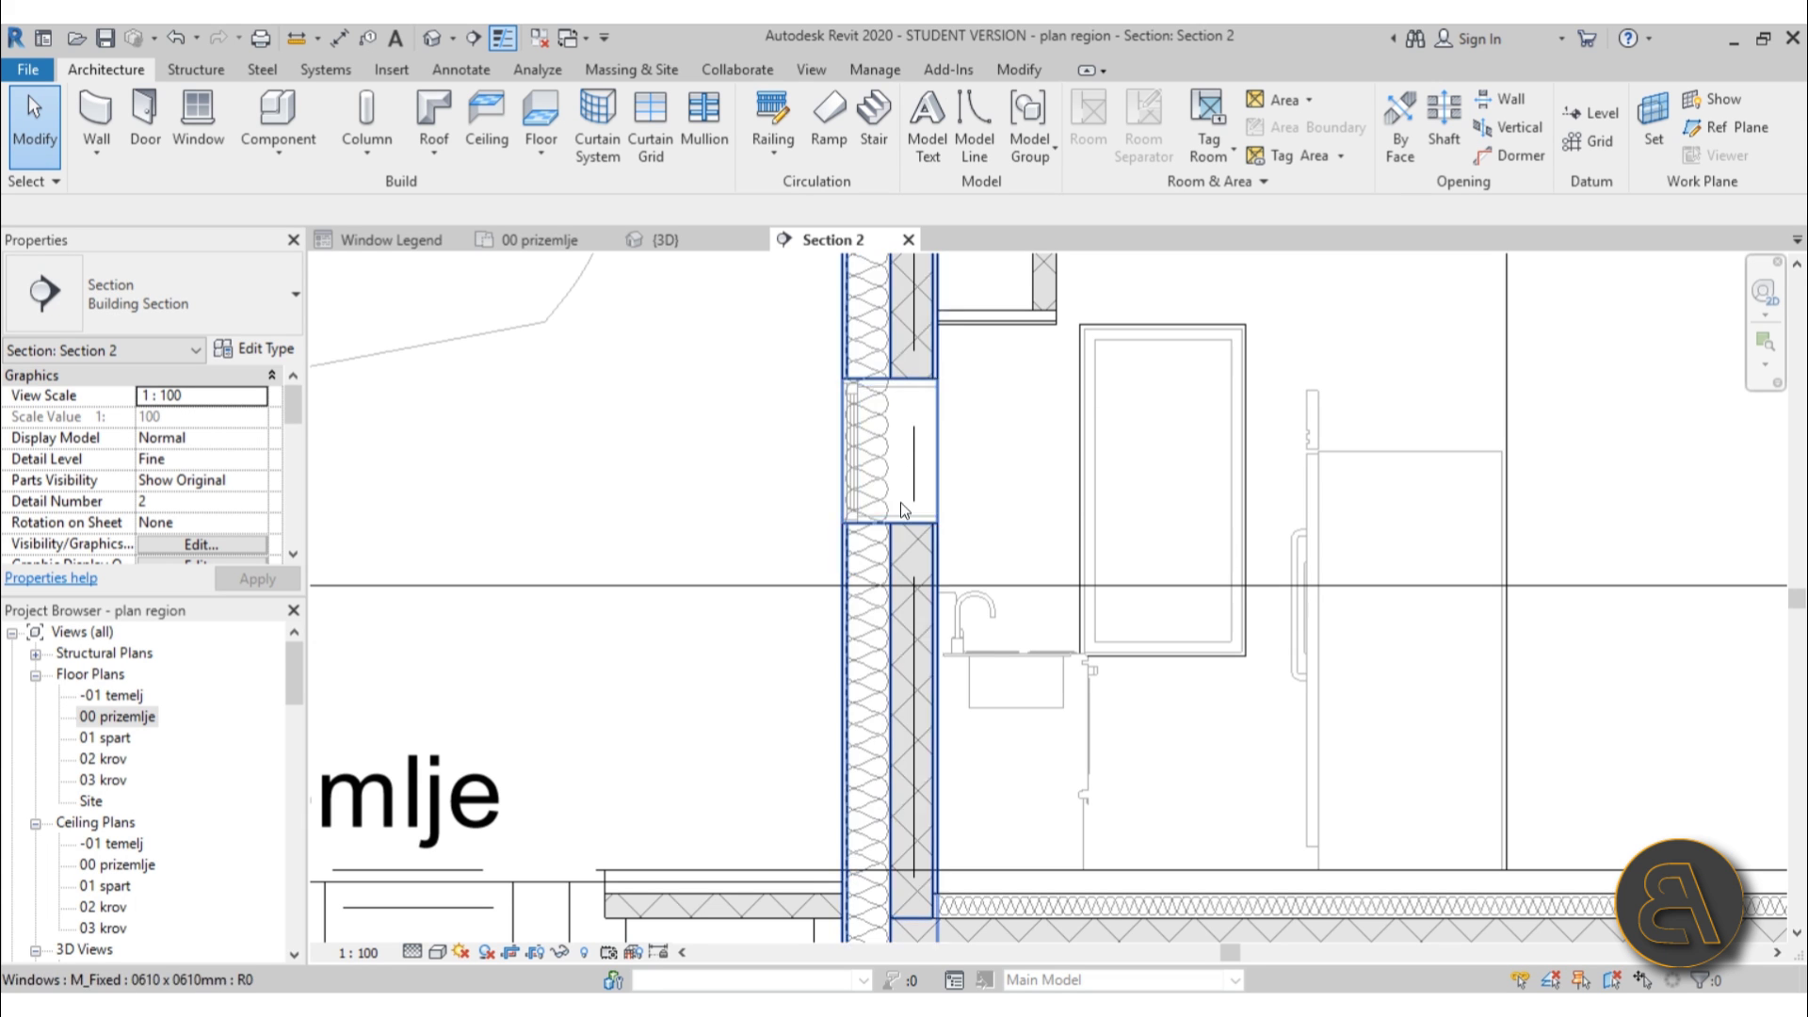
Nudge the kitchen window up in Section 2, raising its sill height to 158.
{"action": "scroll", "coordinate": [771, 461], "scroll_direction": "down", "scroll_amount": 3}
{"action": "scroll", "coordinate": [987, 598], "scroll_direction": "up", "scroll_amount": 3}
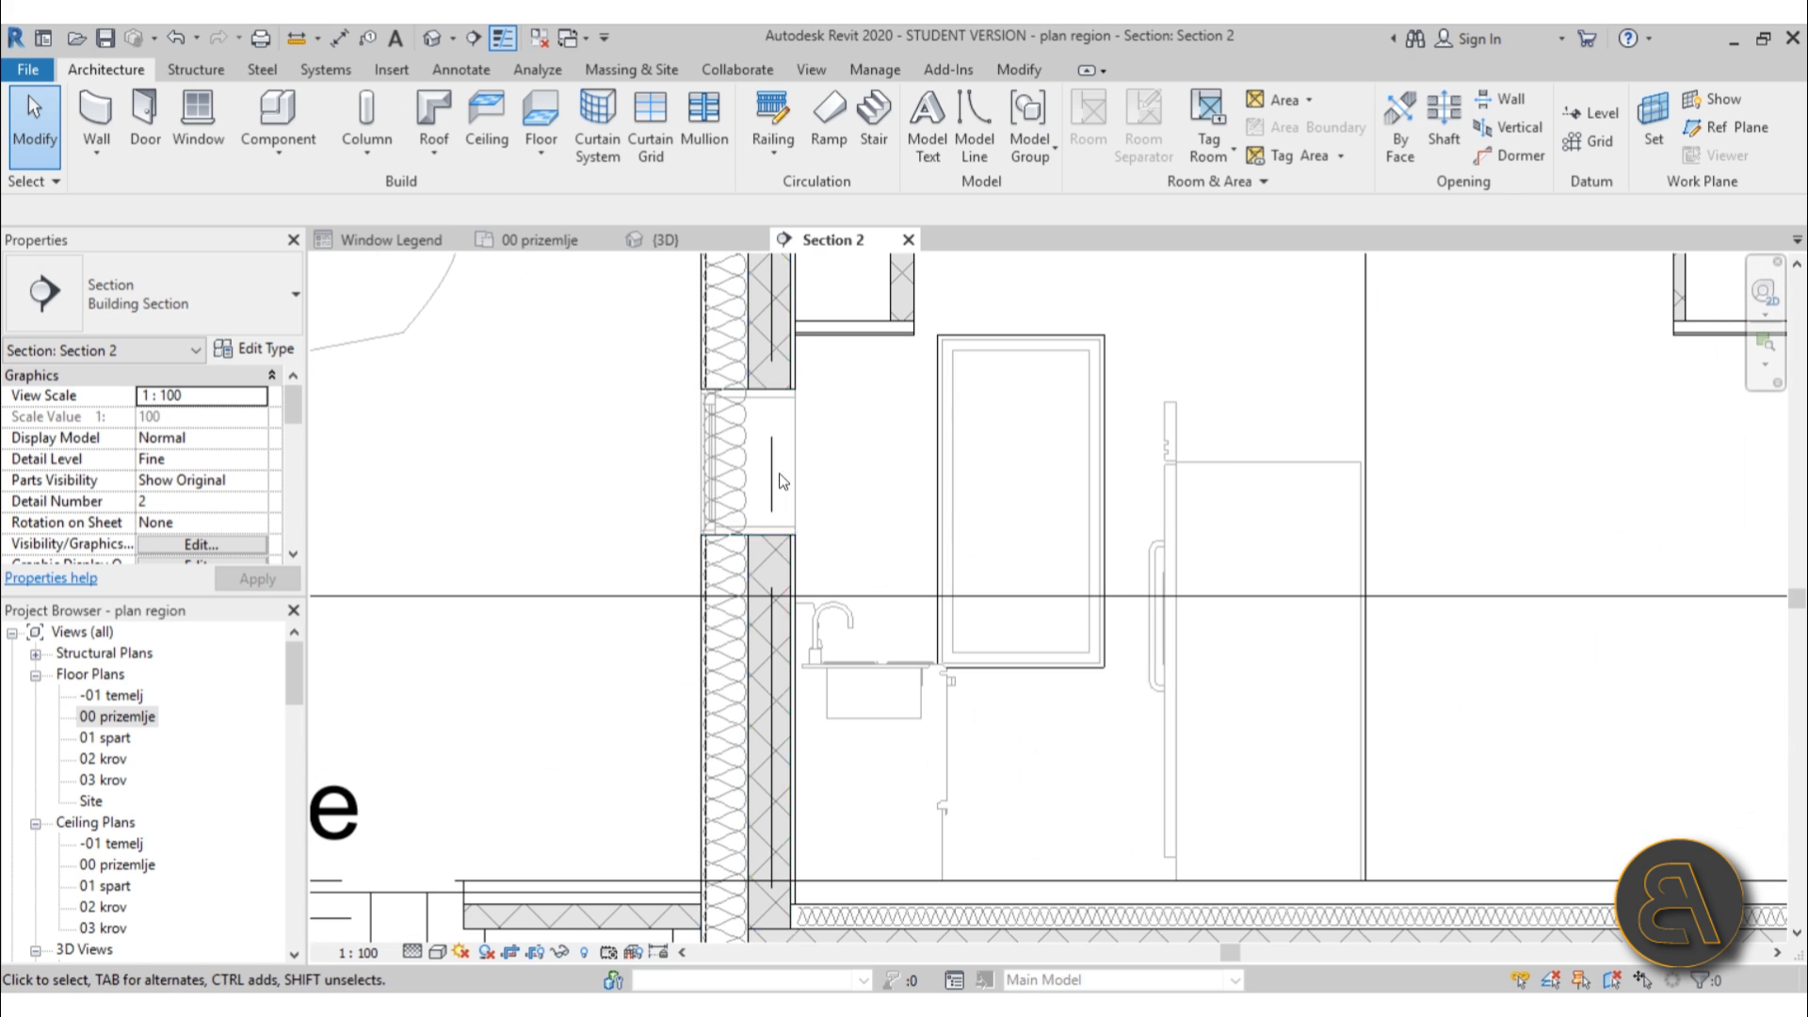
{"action": "left_click", "coordinate": [789, 461]}
{"action": "left_click", "coordinate": [634, 465]}
{"action": "scroll", "coordinate": [889, 484], "scroll_direction": "down", "scroll_amount": 3}
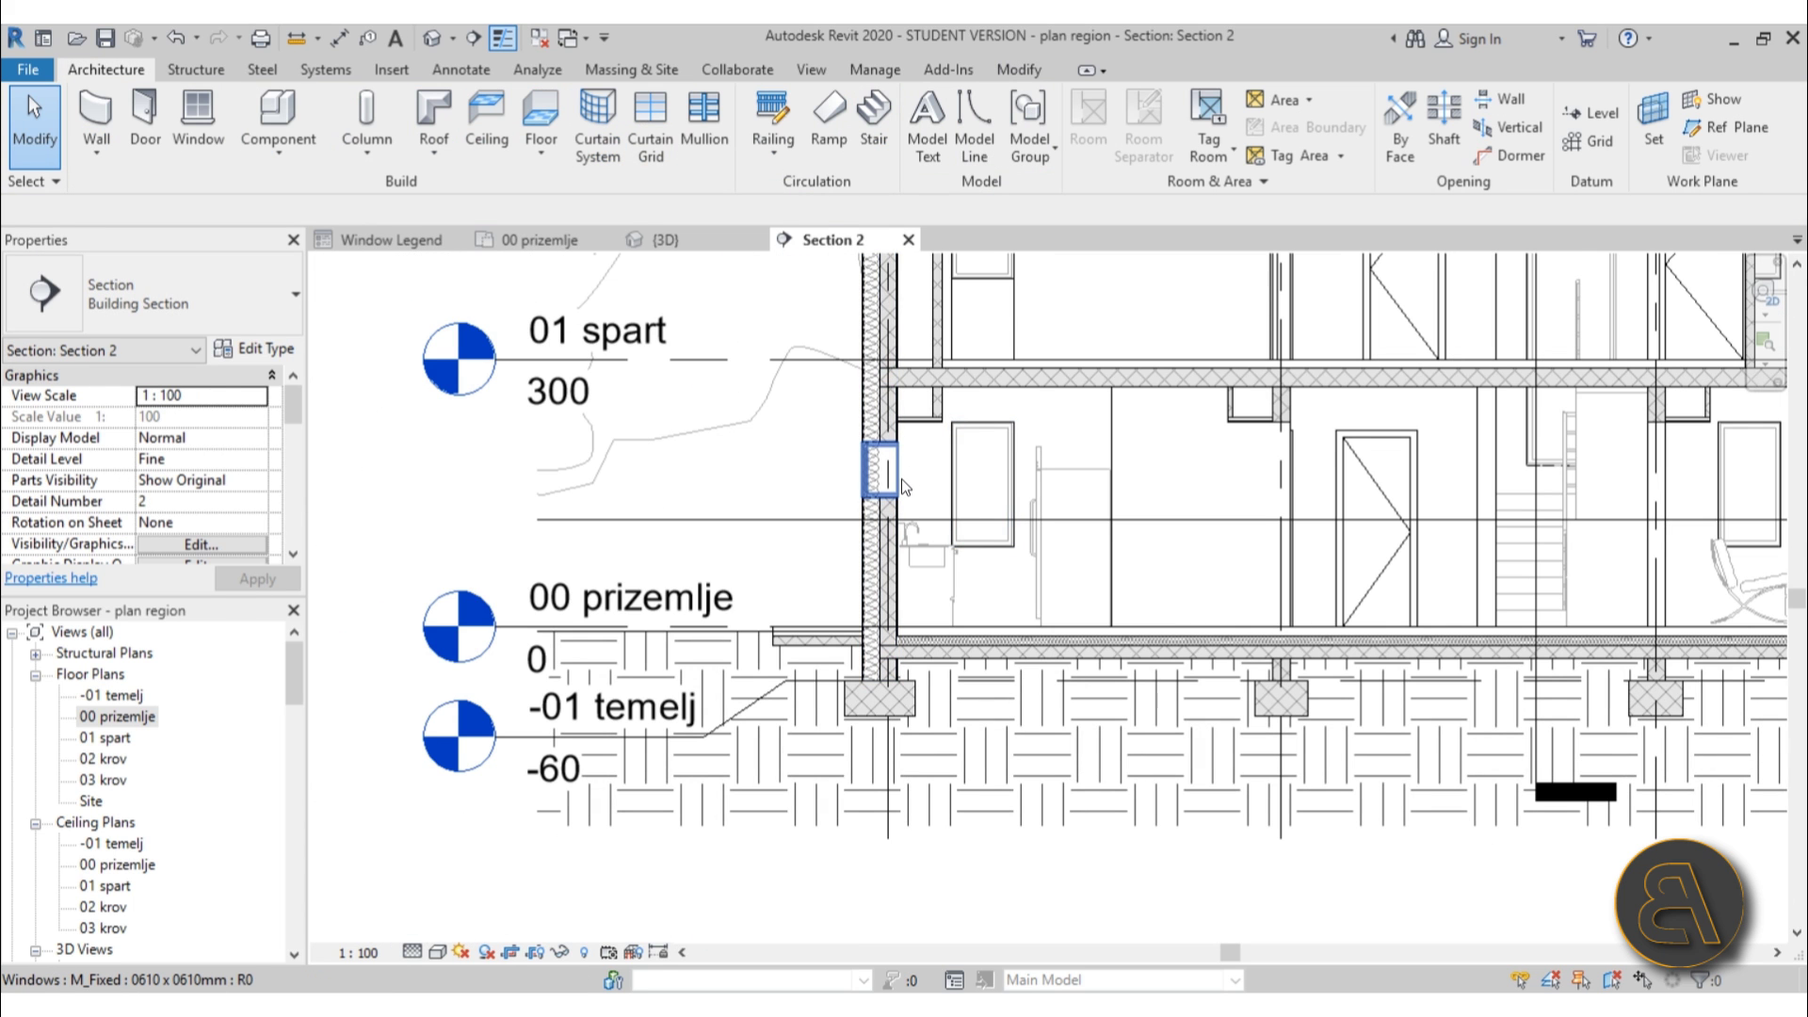
{"action": "left_click", "coordinate": [900, 481]}
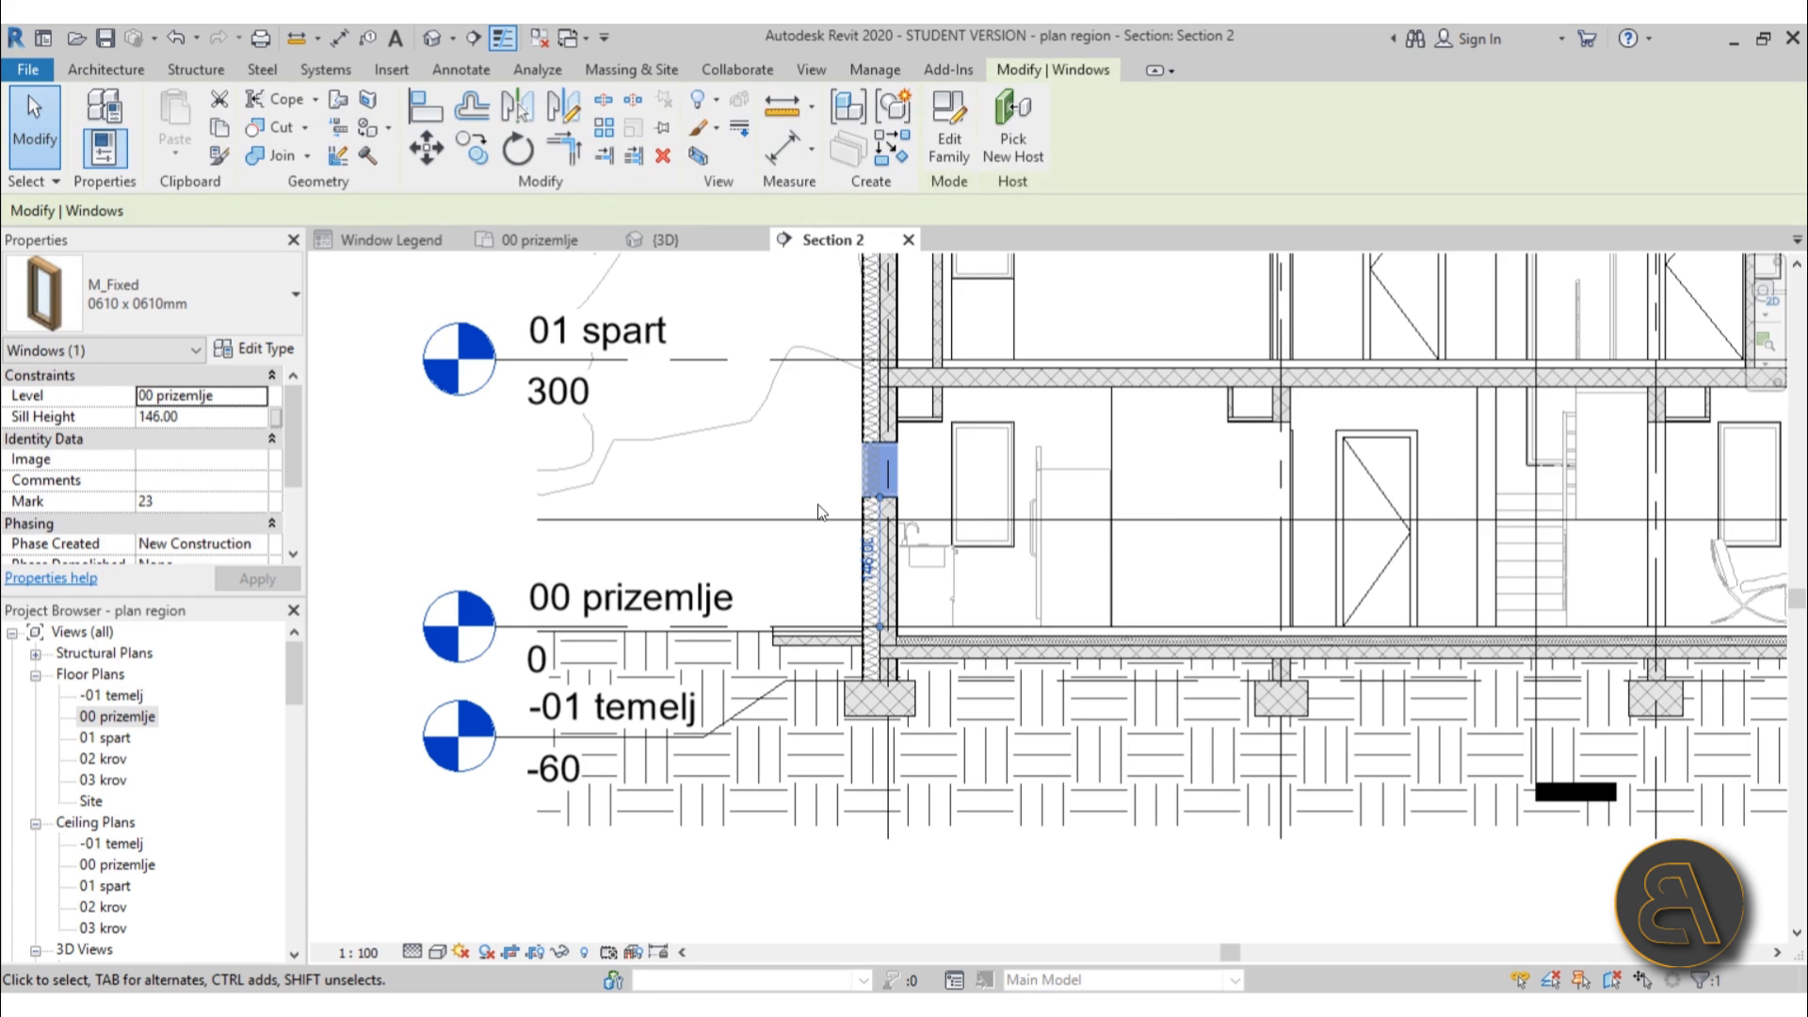
{"action": "key", "text": "Up"}
{"action": "left_click", "coordinate": [806, 488]}
In 00 prizemlje, sketch a rectangular plan region boundary across the kitchen's top wall.
{"action": "double_click", "coordinate": [115, 716]}
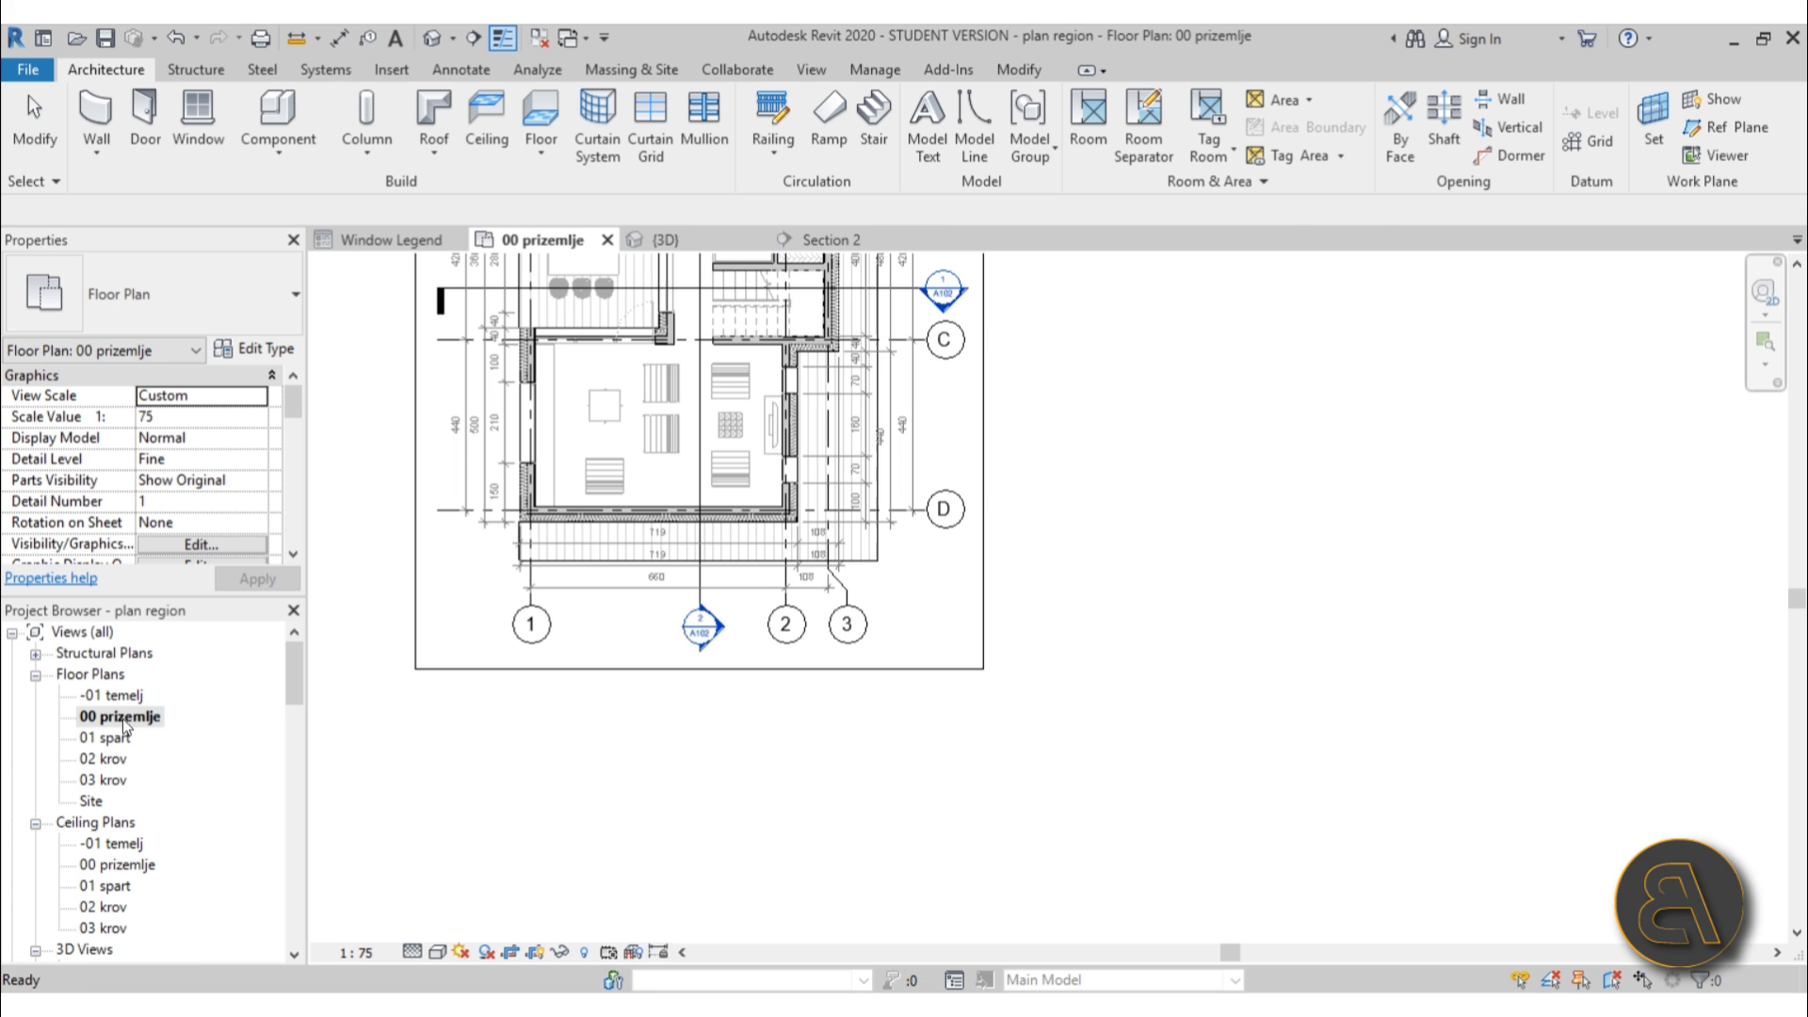
{"action": "scroll", "coordinate": [737, 460], "scroll_direction": "up", "scroll_amount": 3}
{"action": "scroll", "coordinate": [698, 275], "scroll_direction": "up", "scroll_amount": 5}
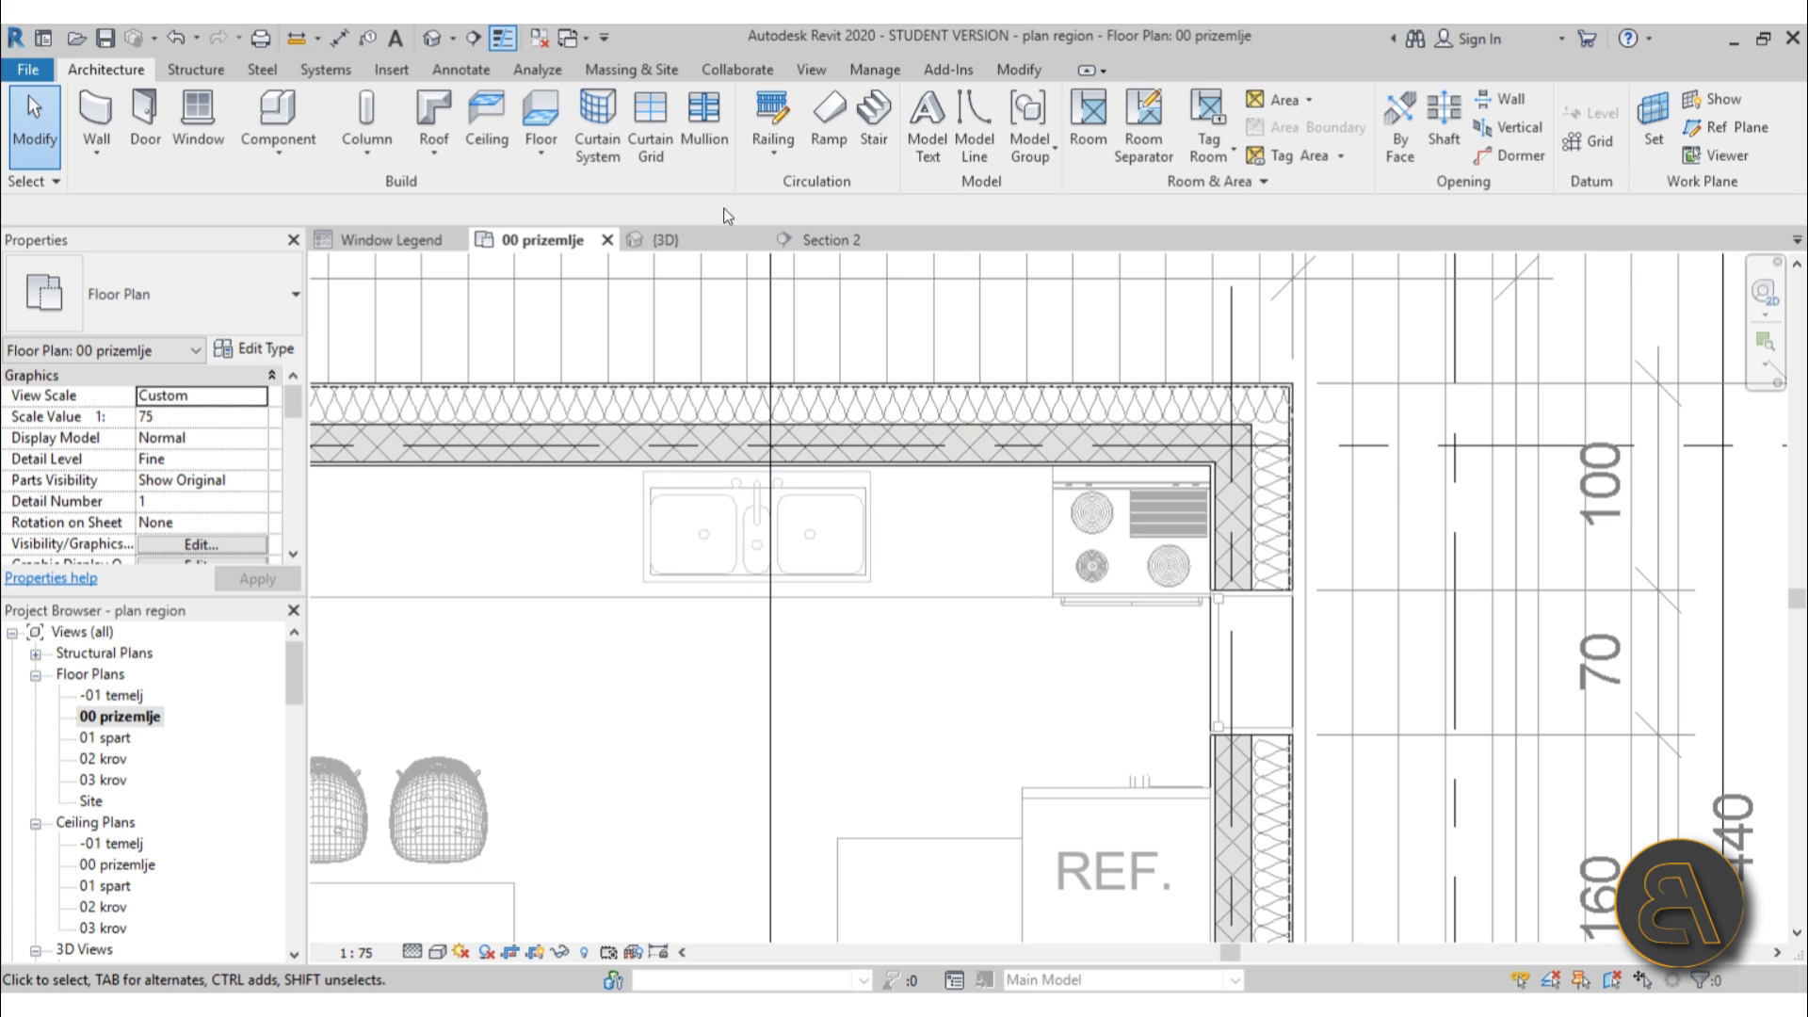
{"action": "left_click", "coordinate": [814, 74]}
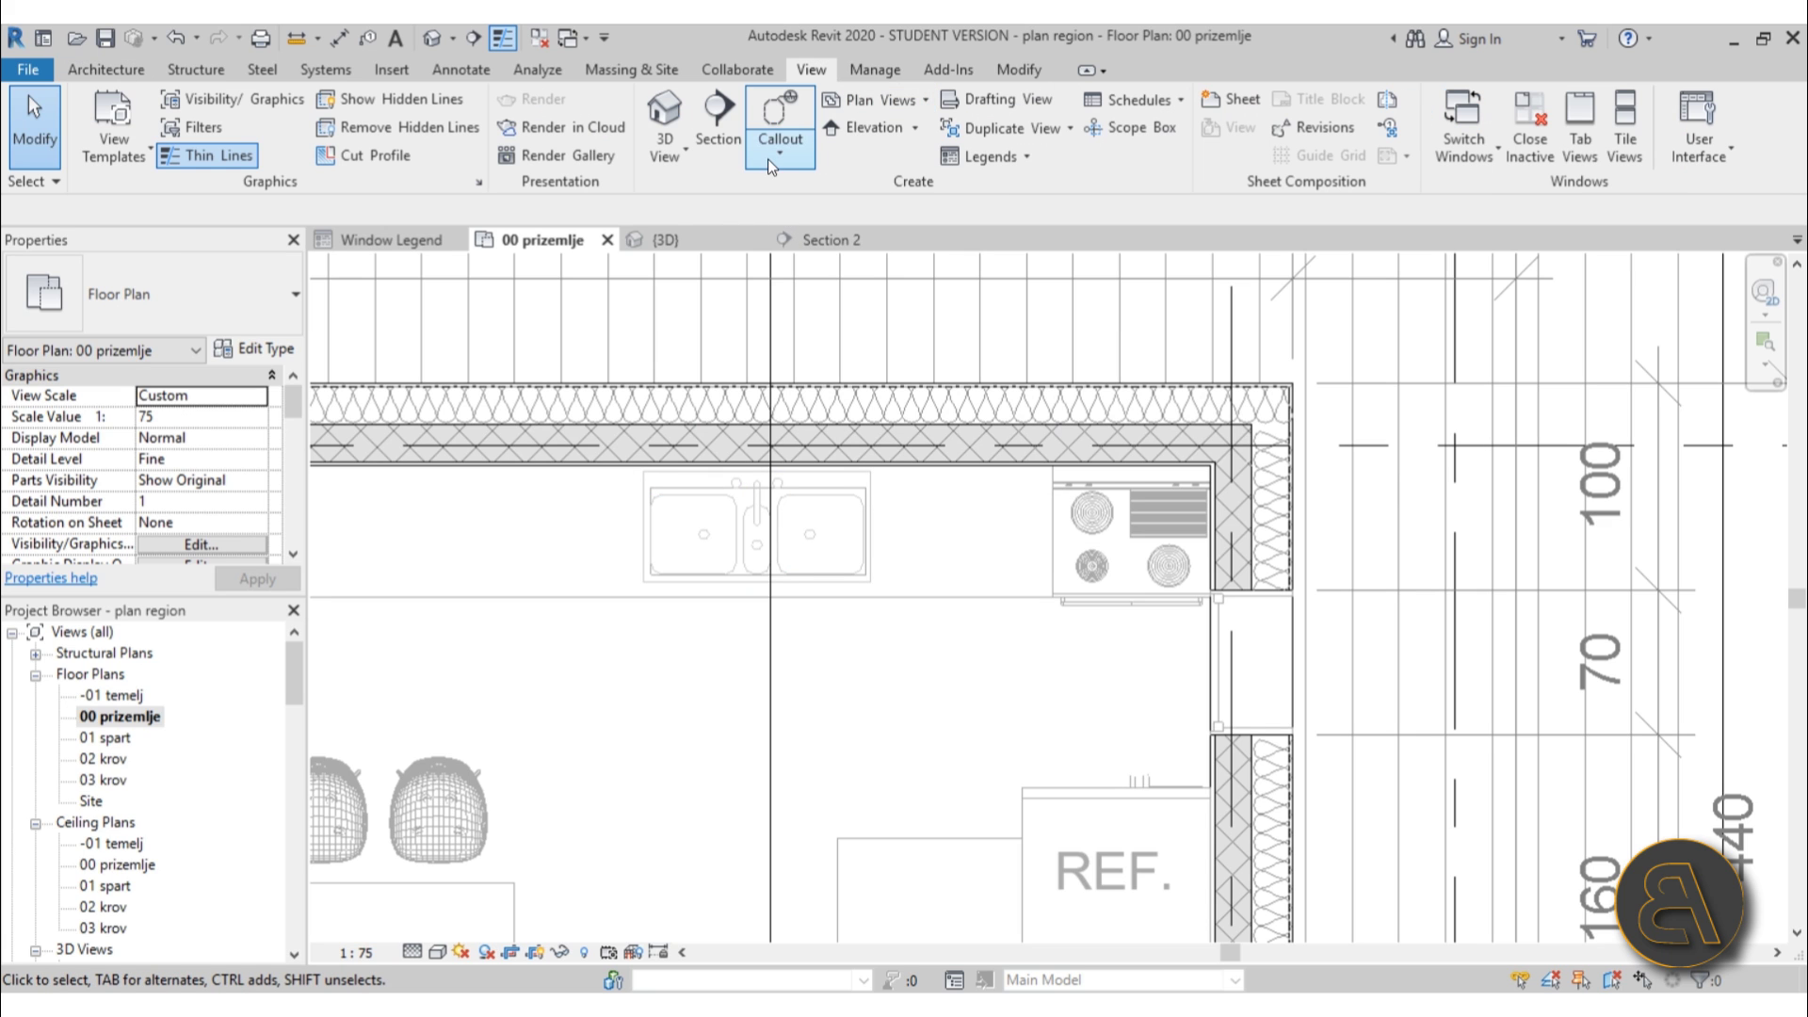
{"action": "left_click", "coordinate": [925, 101]}
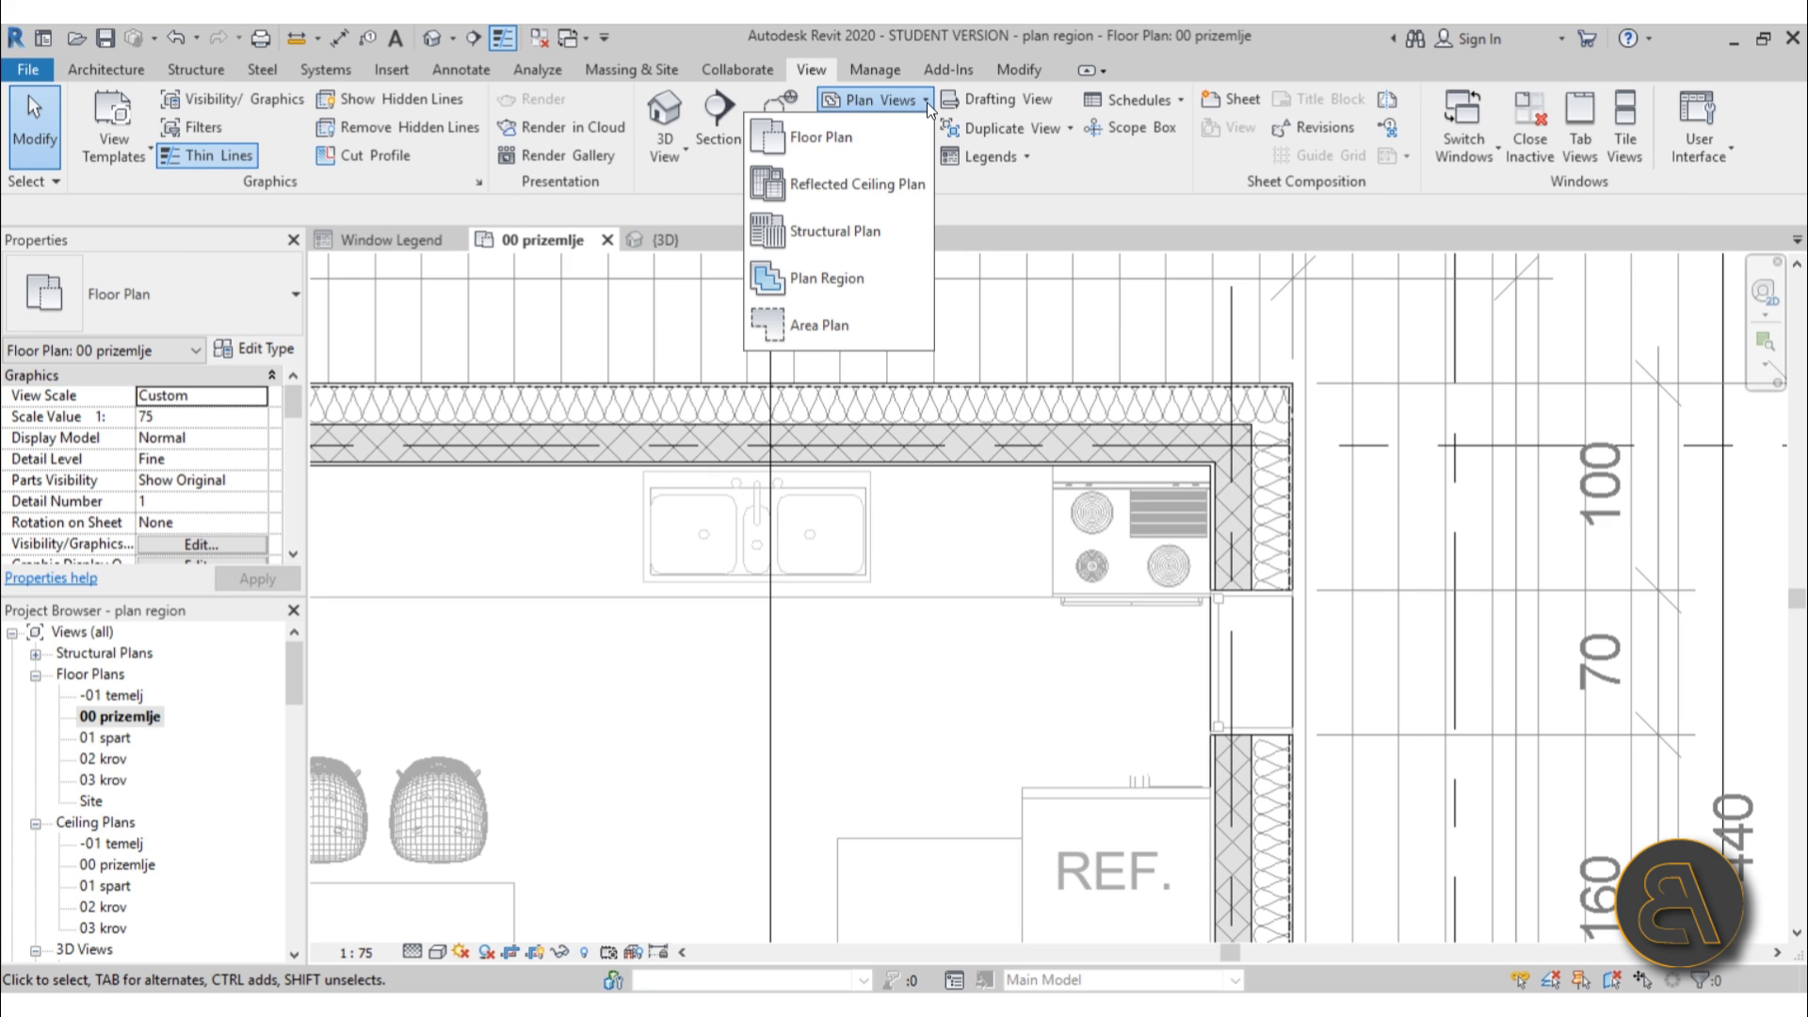
{"action": "left_click", "coordinate": [822, 285]}
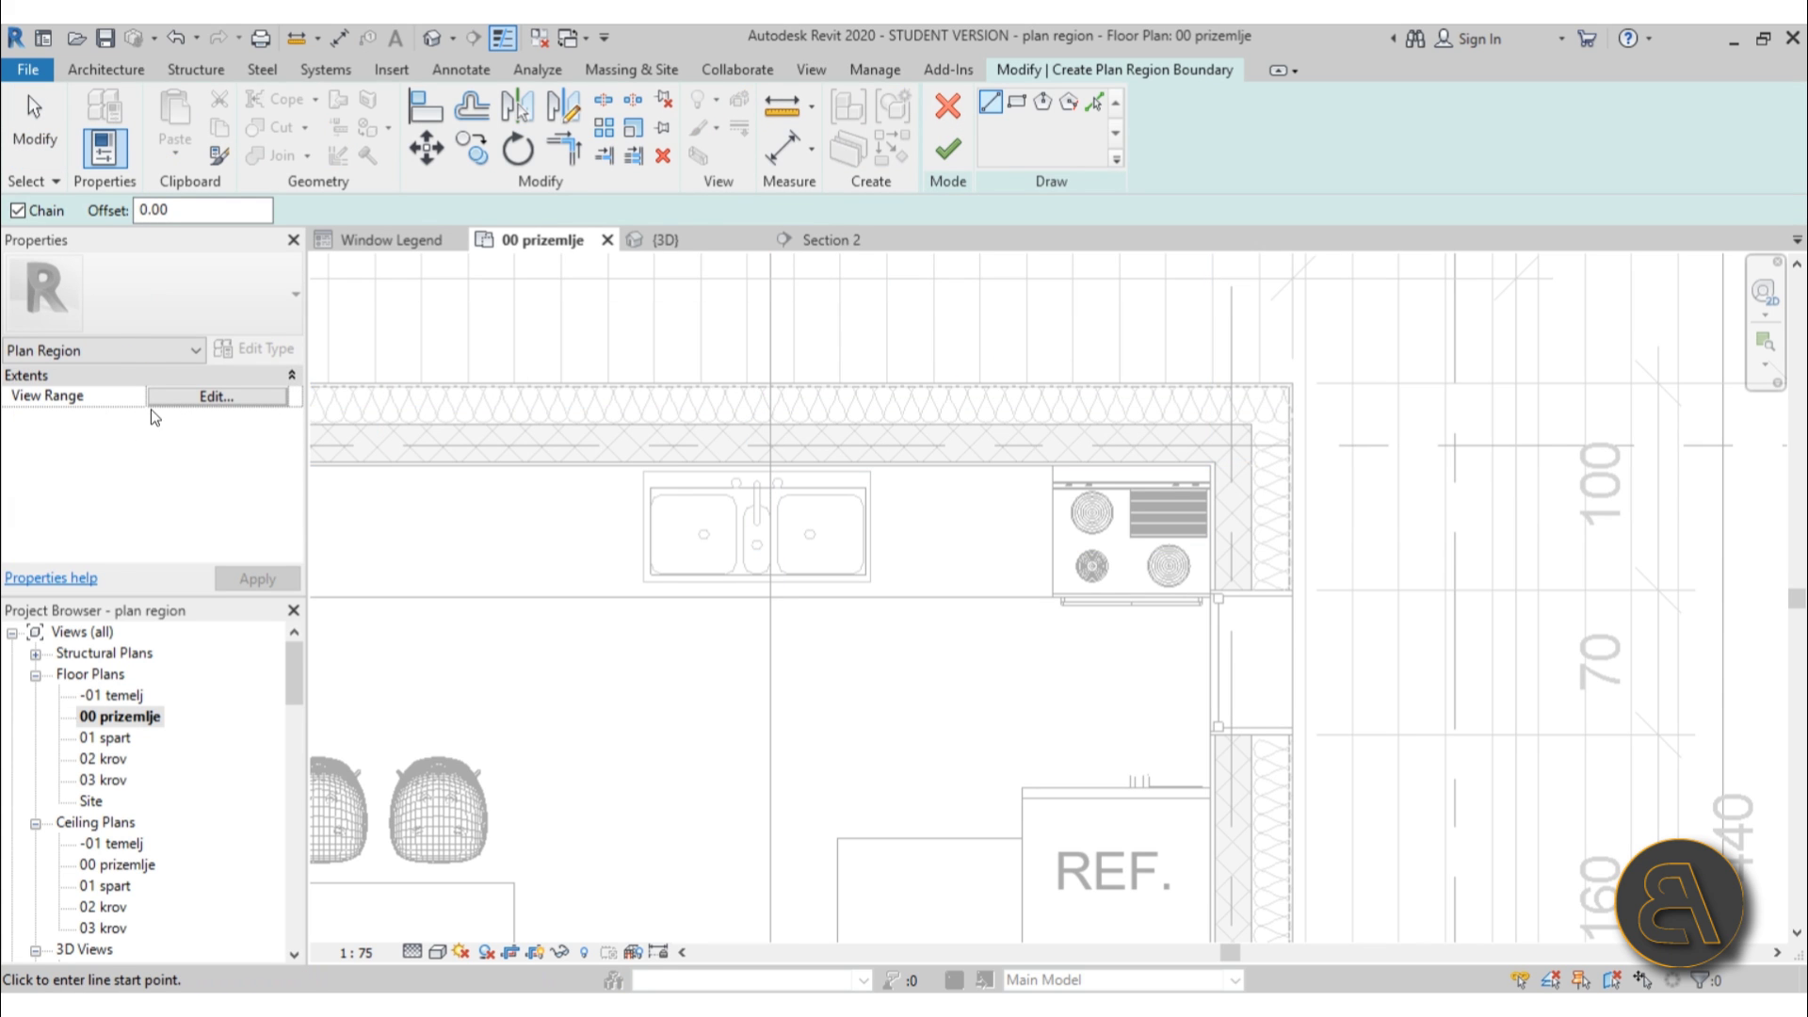
{"action": "left_click", "coordinate": [1021, 104]}
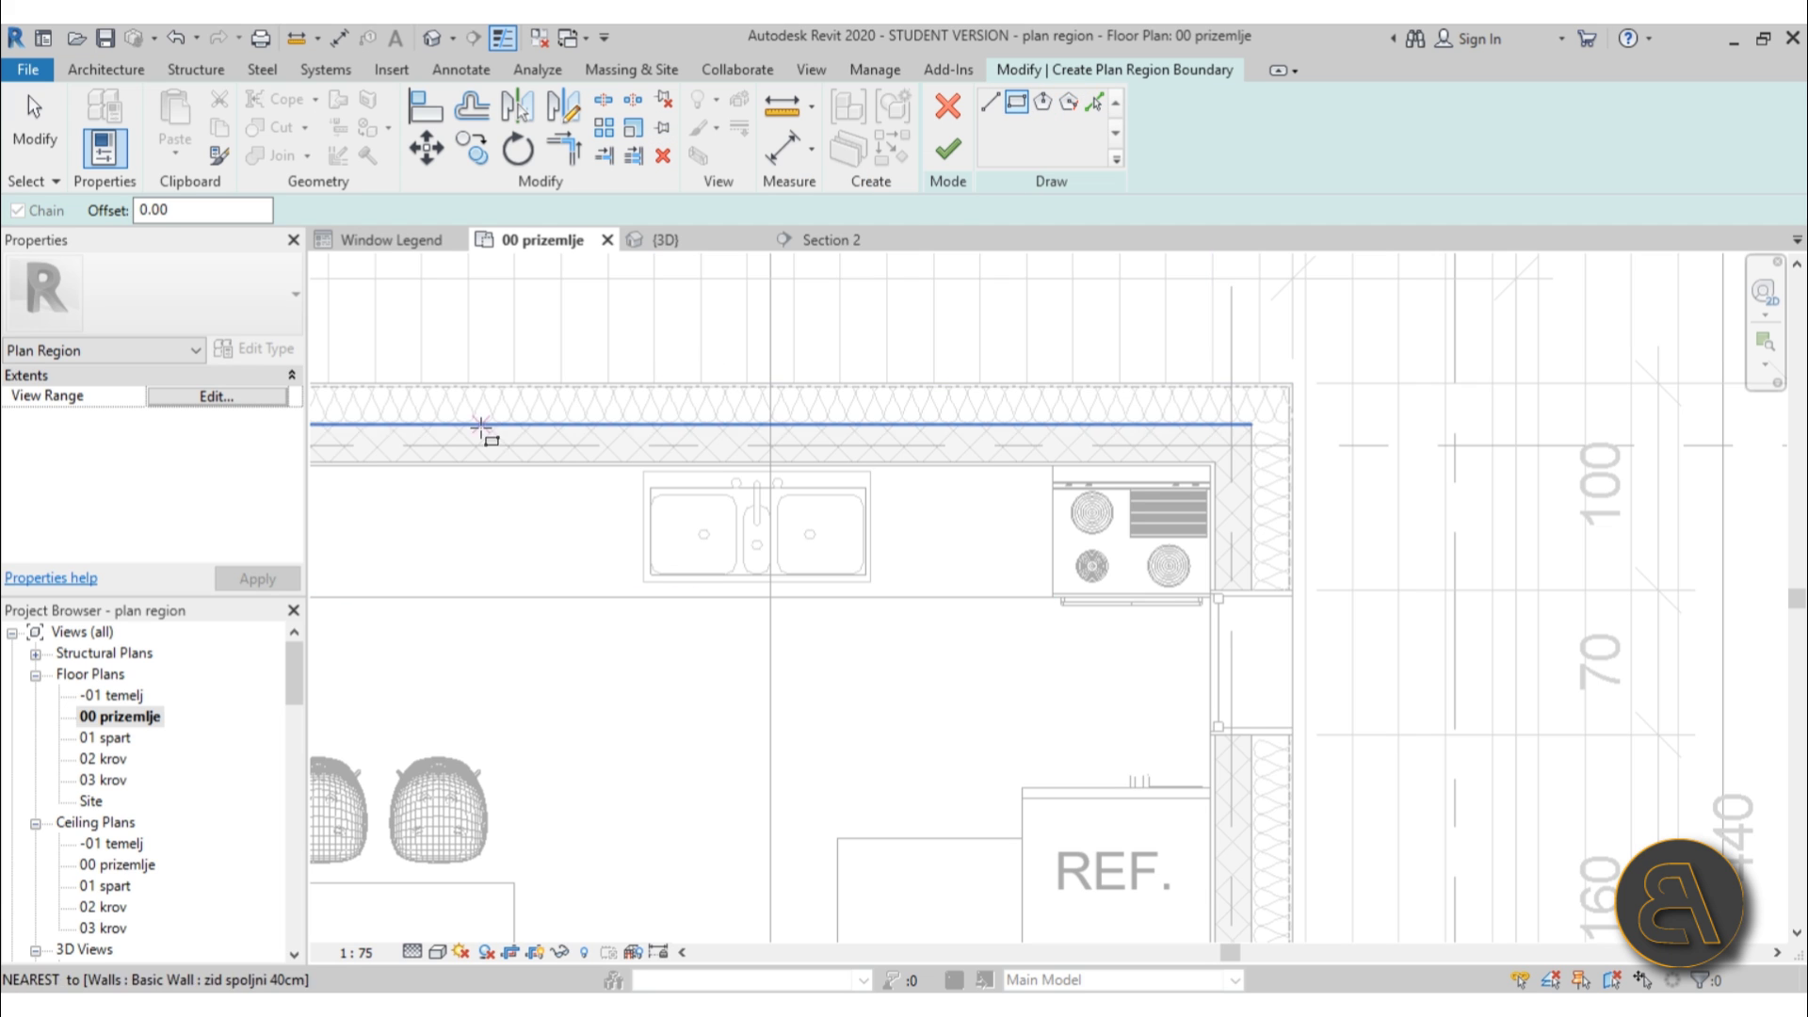
{"action": "left_click", "coordinate": [509, 464]}
{"action": "left_click", "coordinate": [1078, 383]}
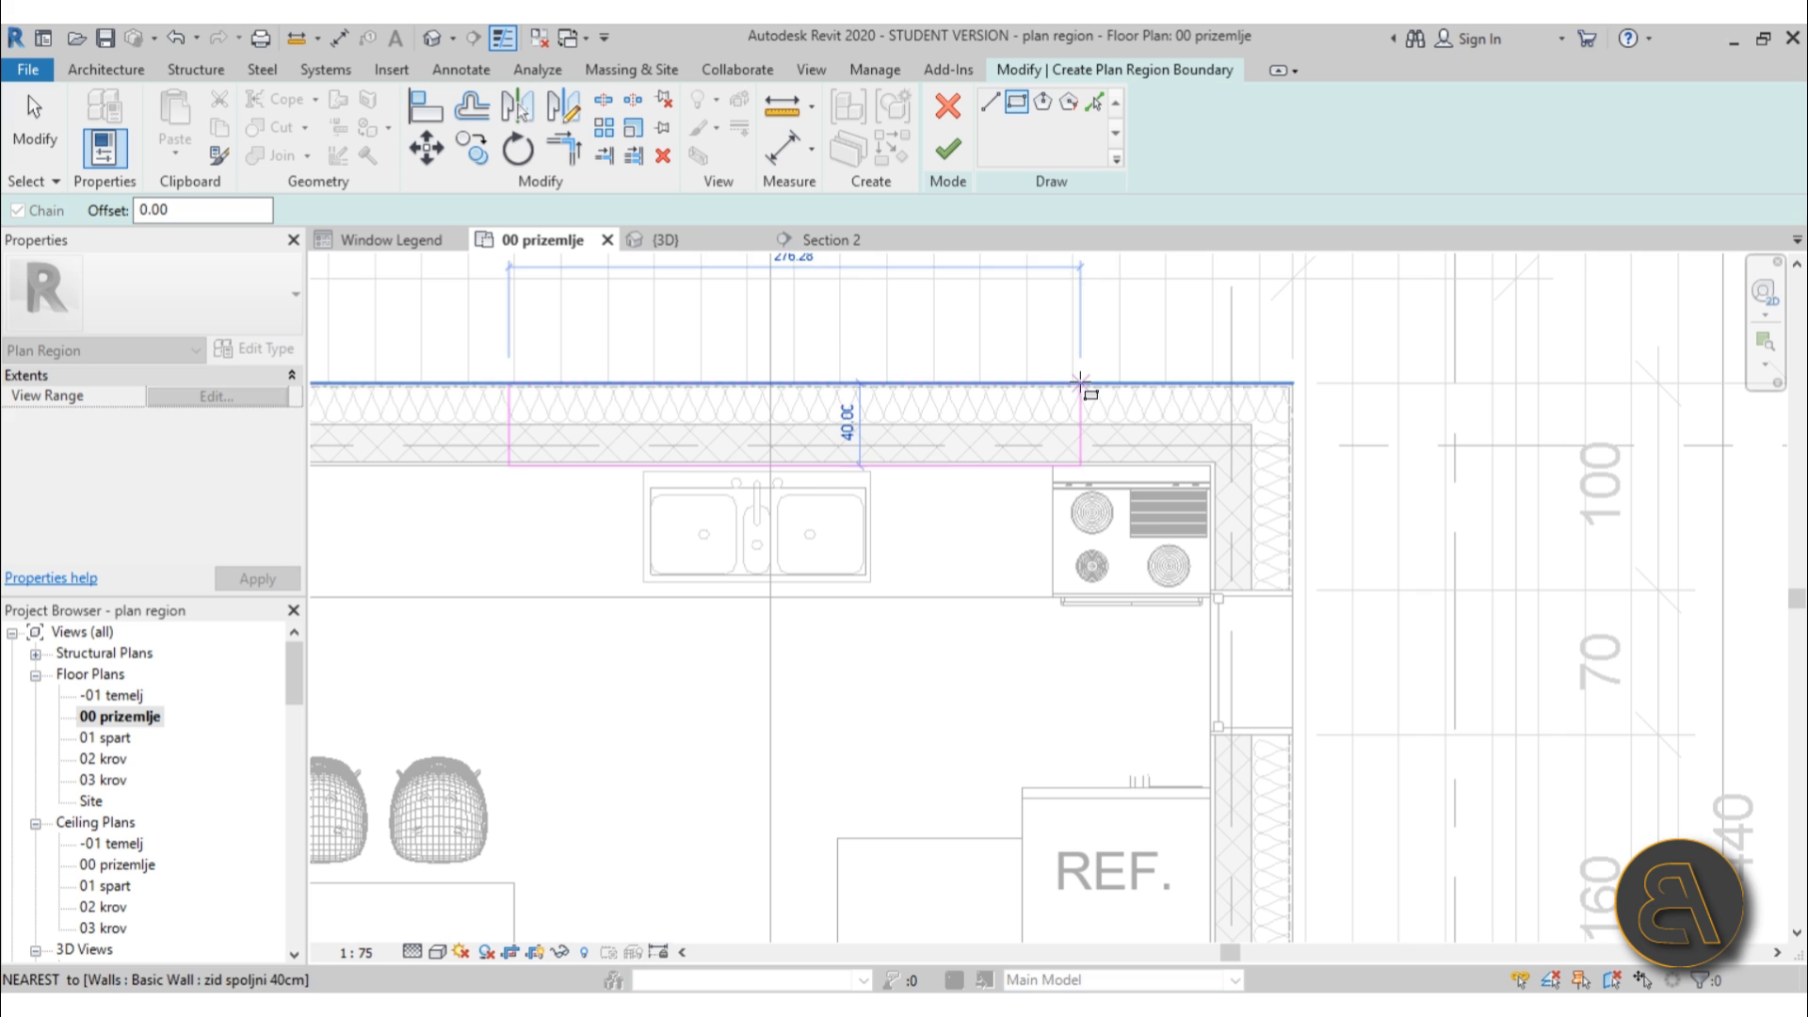
{"action": "key", "text": "Escape"}
{"action": "key", "text": "Escape"}
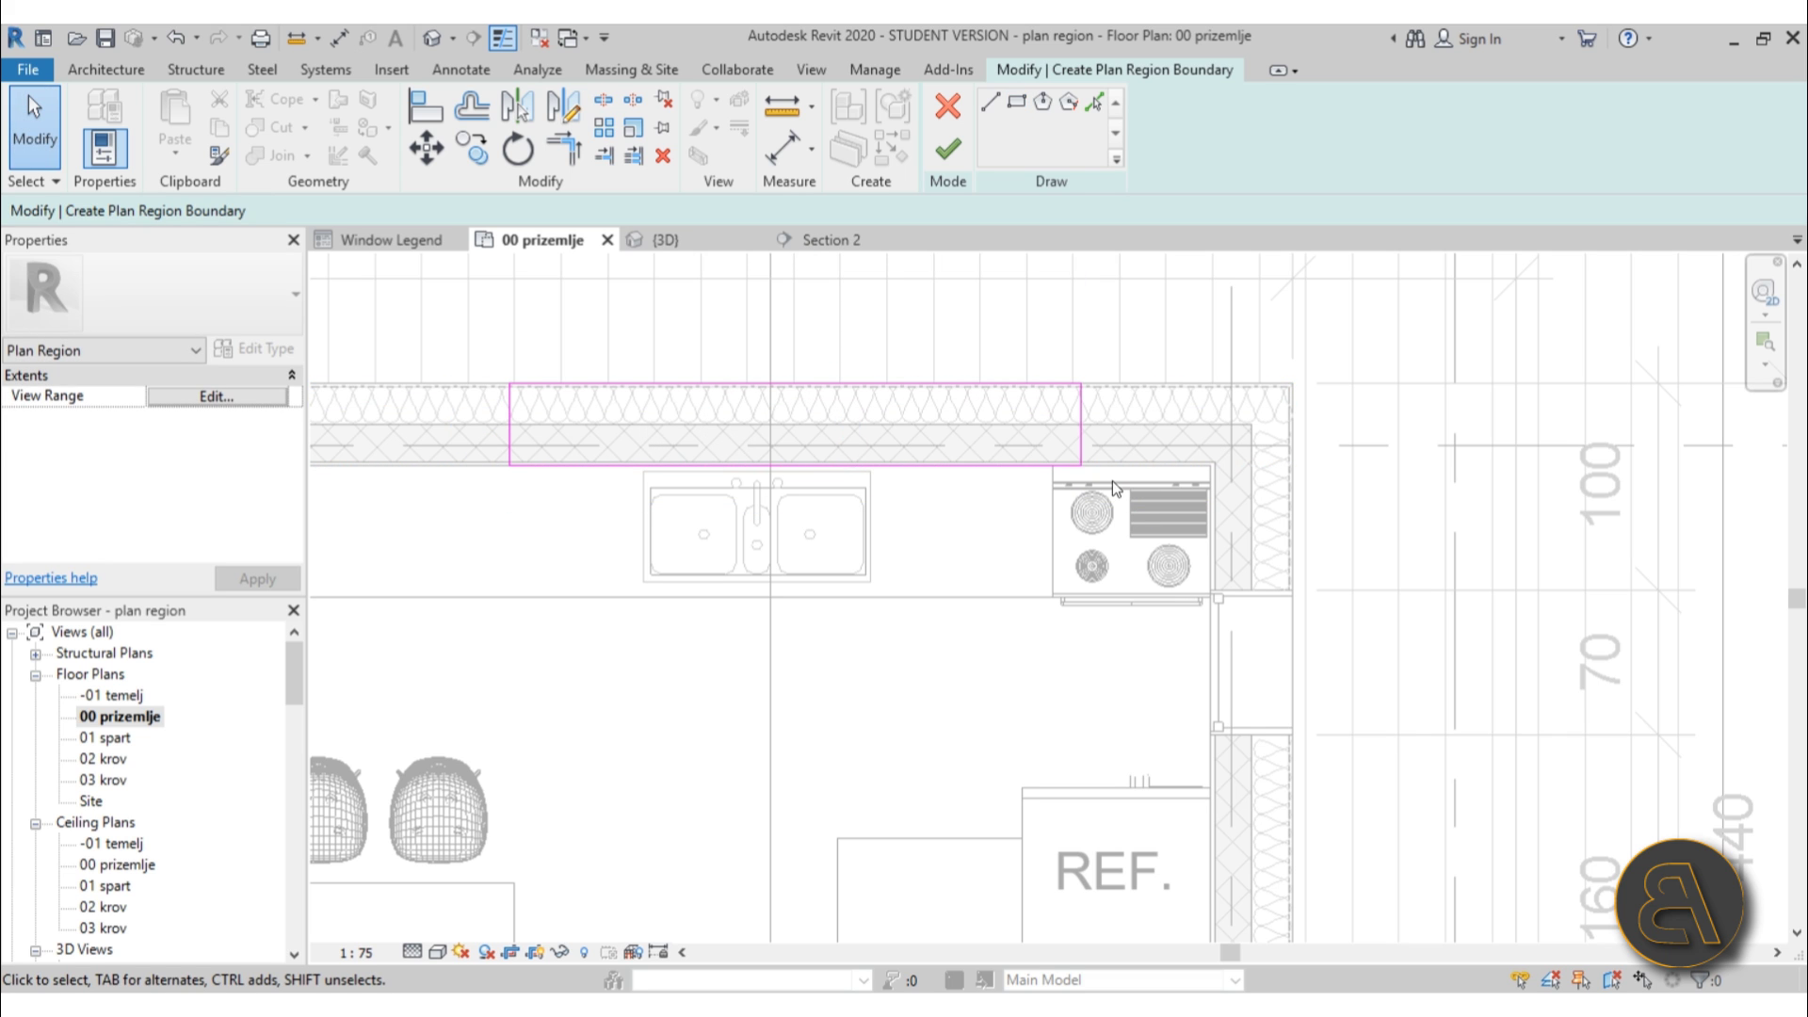
Set the plan region's view range cut plane offset to 160 and finish the region.
{"action": "left_click", "coordinate": [226, 396]}
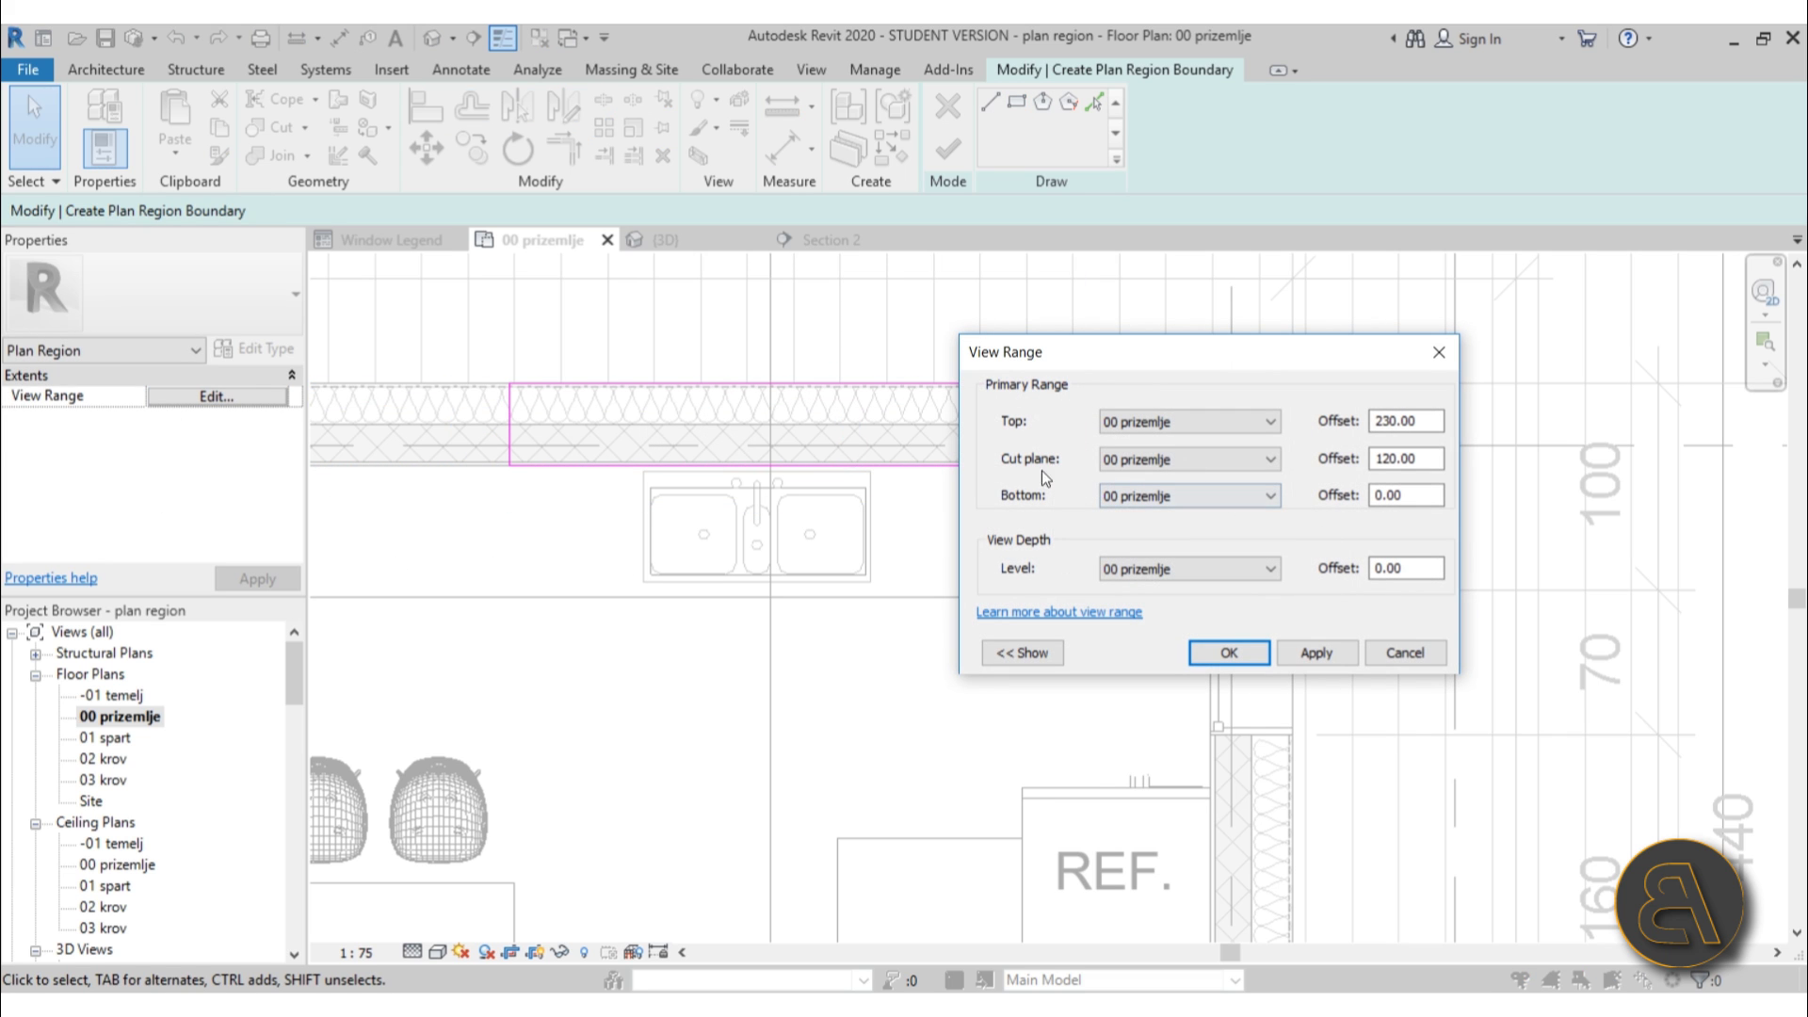
{"action": "left_click", "coordinate": [1385, 464]}
{"action": "left_click", "coordinate": [1301, 652]}
{"action": "left_click", "coordinate": [1230, 653]}
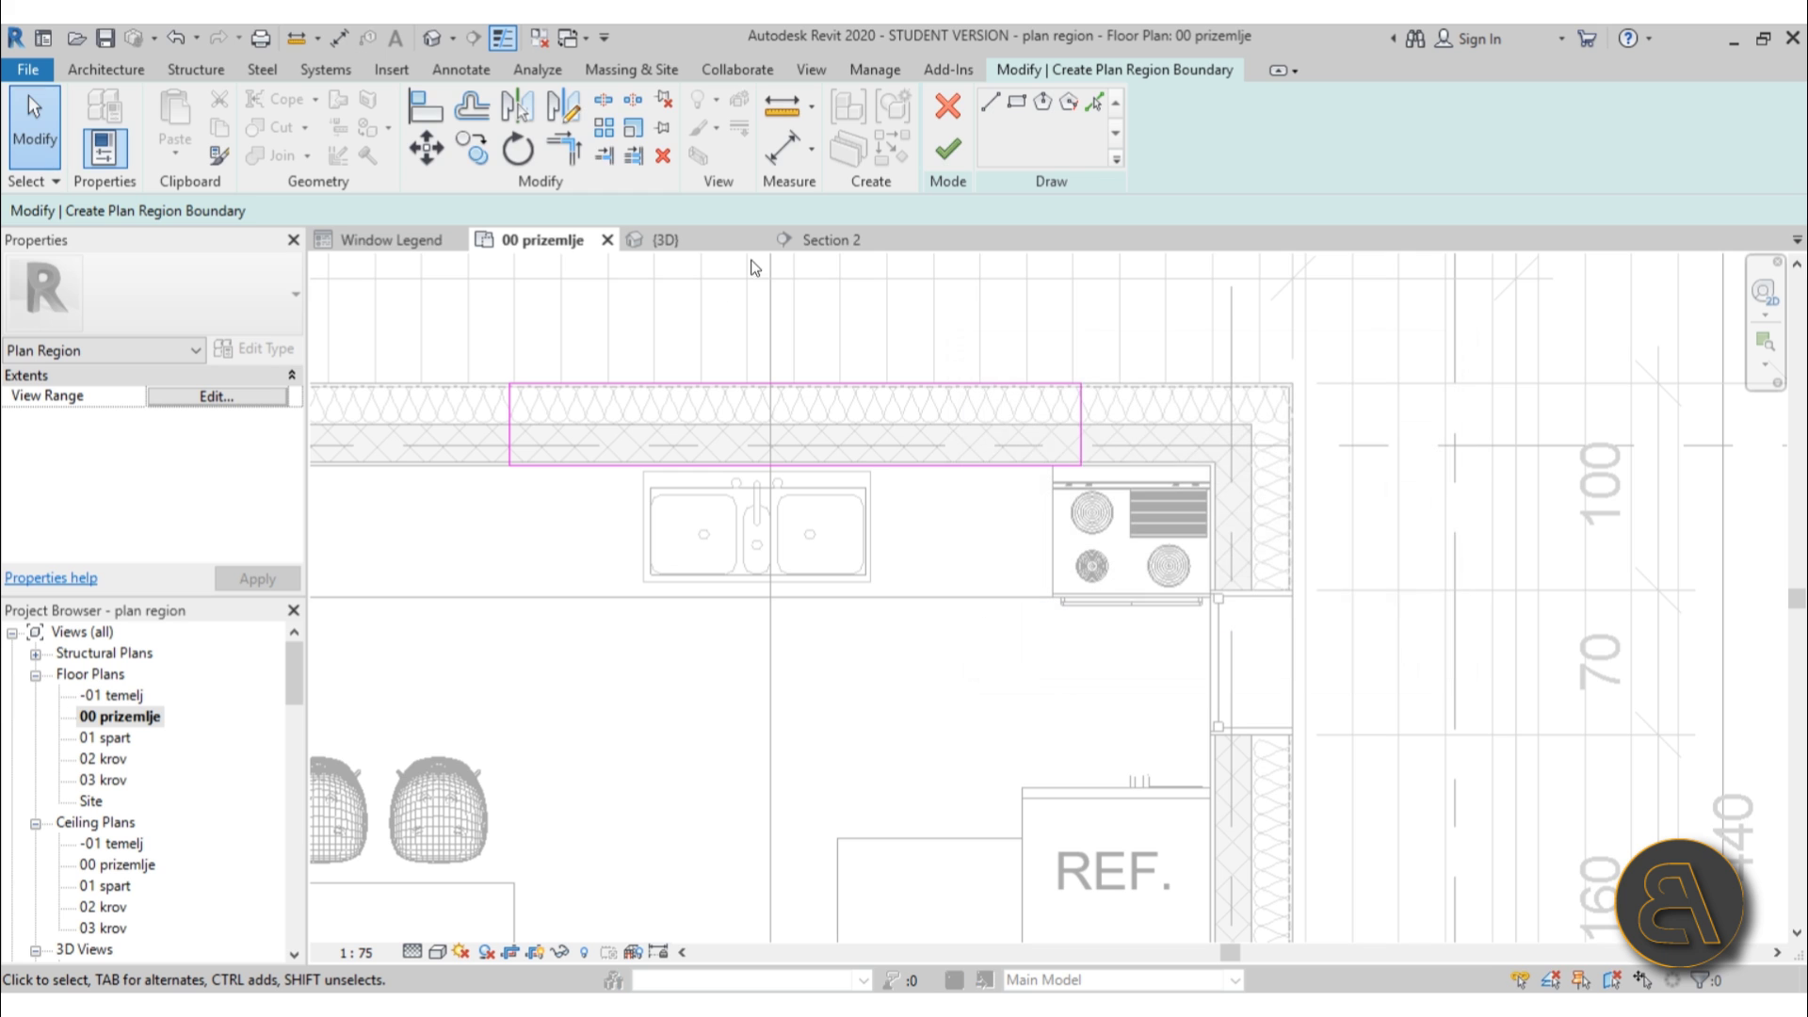
{"action": "left_click", "coordinate": [952, 147]}
{"action": "left_click", "coordinate": [867, 782]}
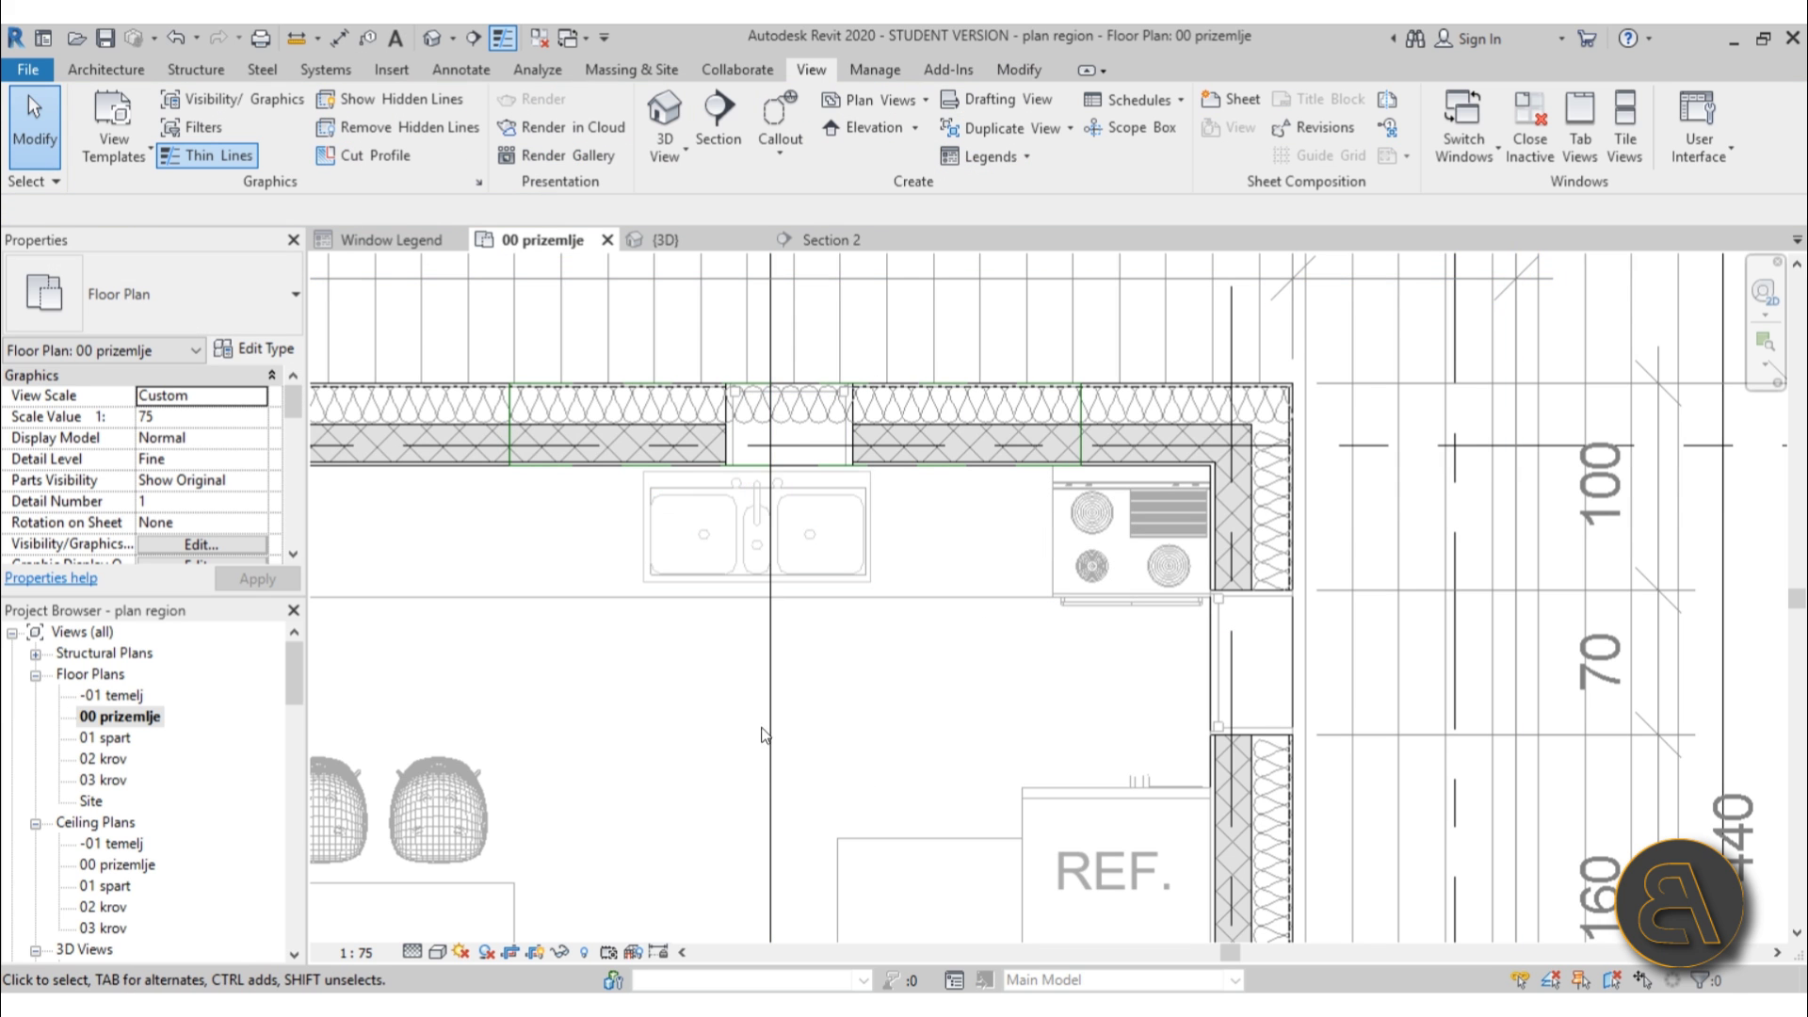
Inspect the new plan region and the kitchen's top wall by selecting each in turn.
{"action": "scroll", "coordinate": [824, 562], "scroll_direction": "up", "scroll_amount": 2}
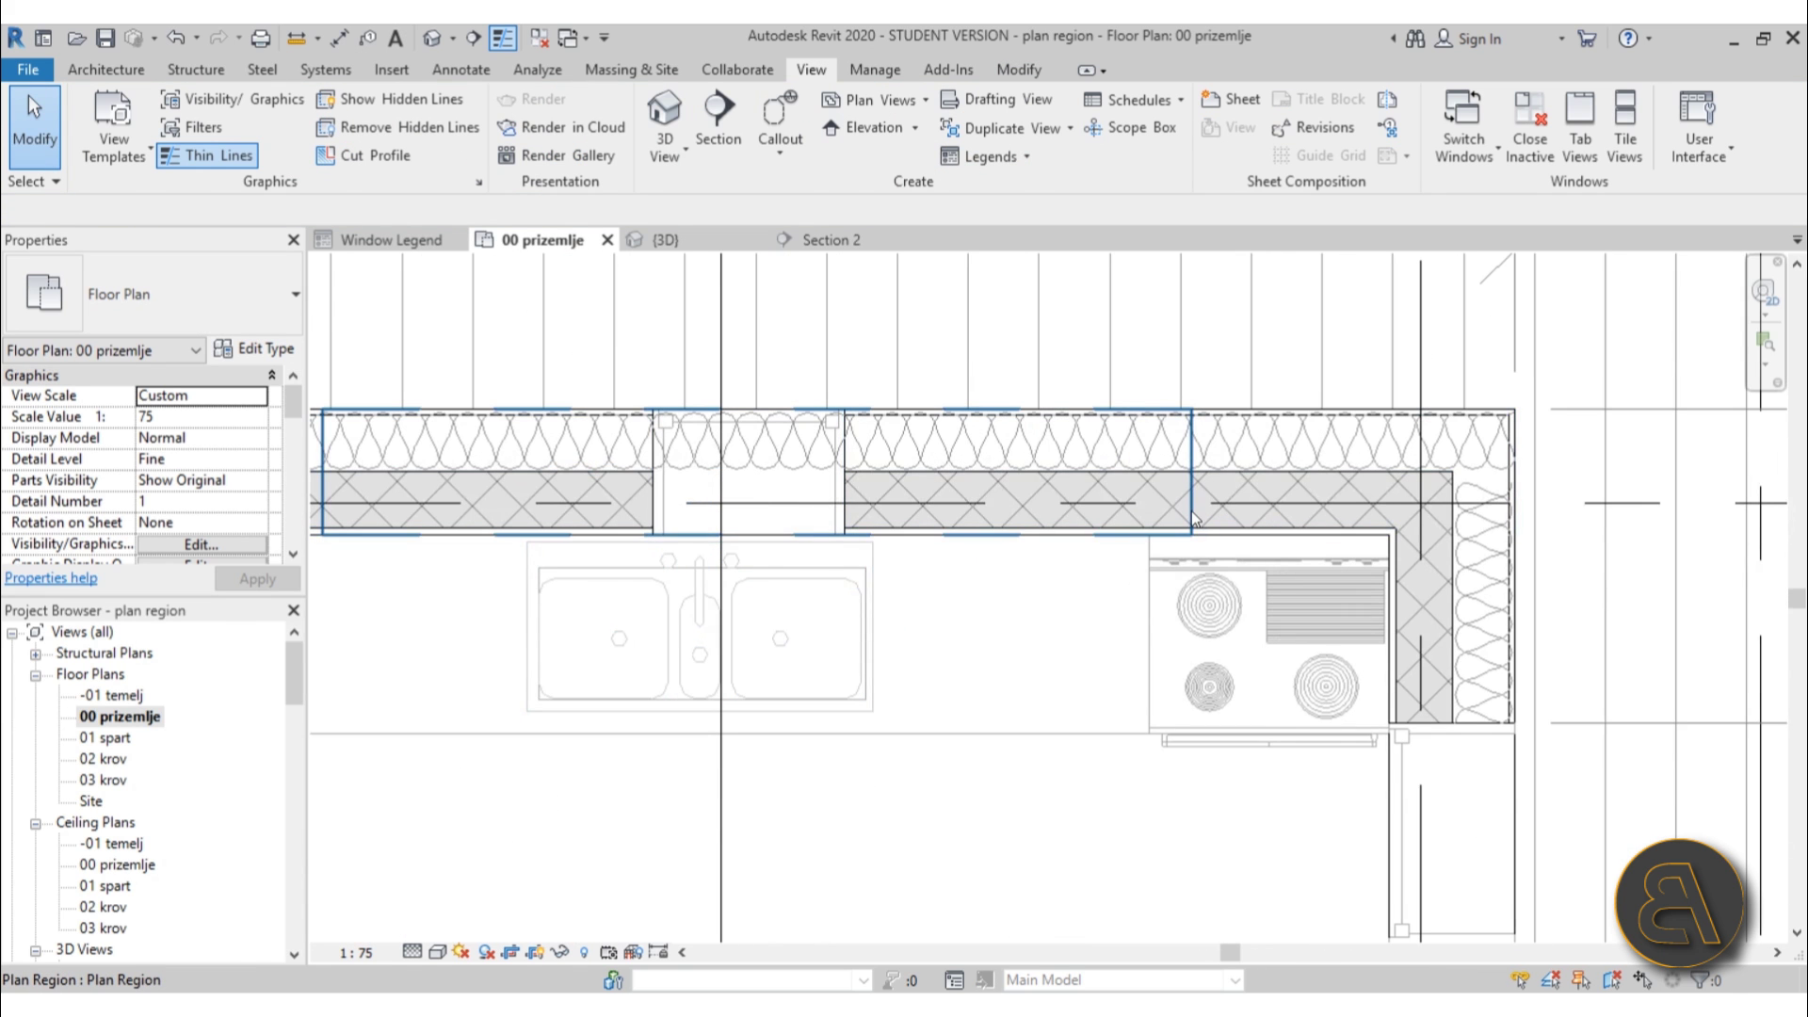
{"action": "left_click", "coordinate": [867, 403]}
{"action": "scroll", "coordinate": [1168, 560], "scroll_direction": "down", "scroll_amount": 1}
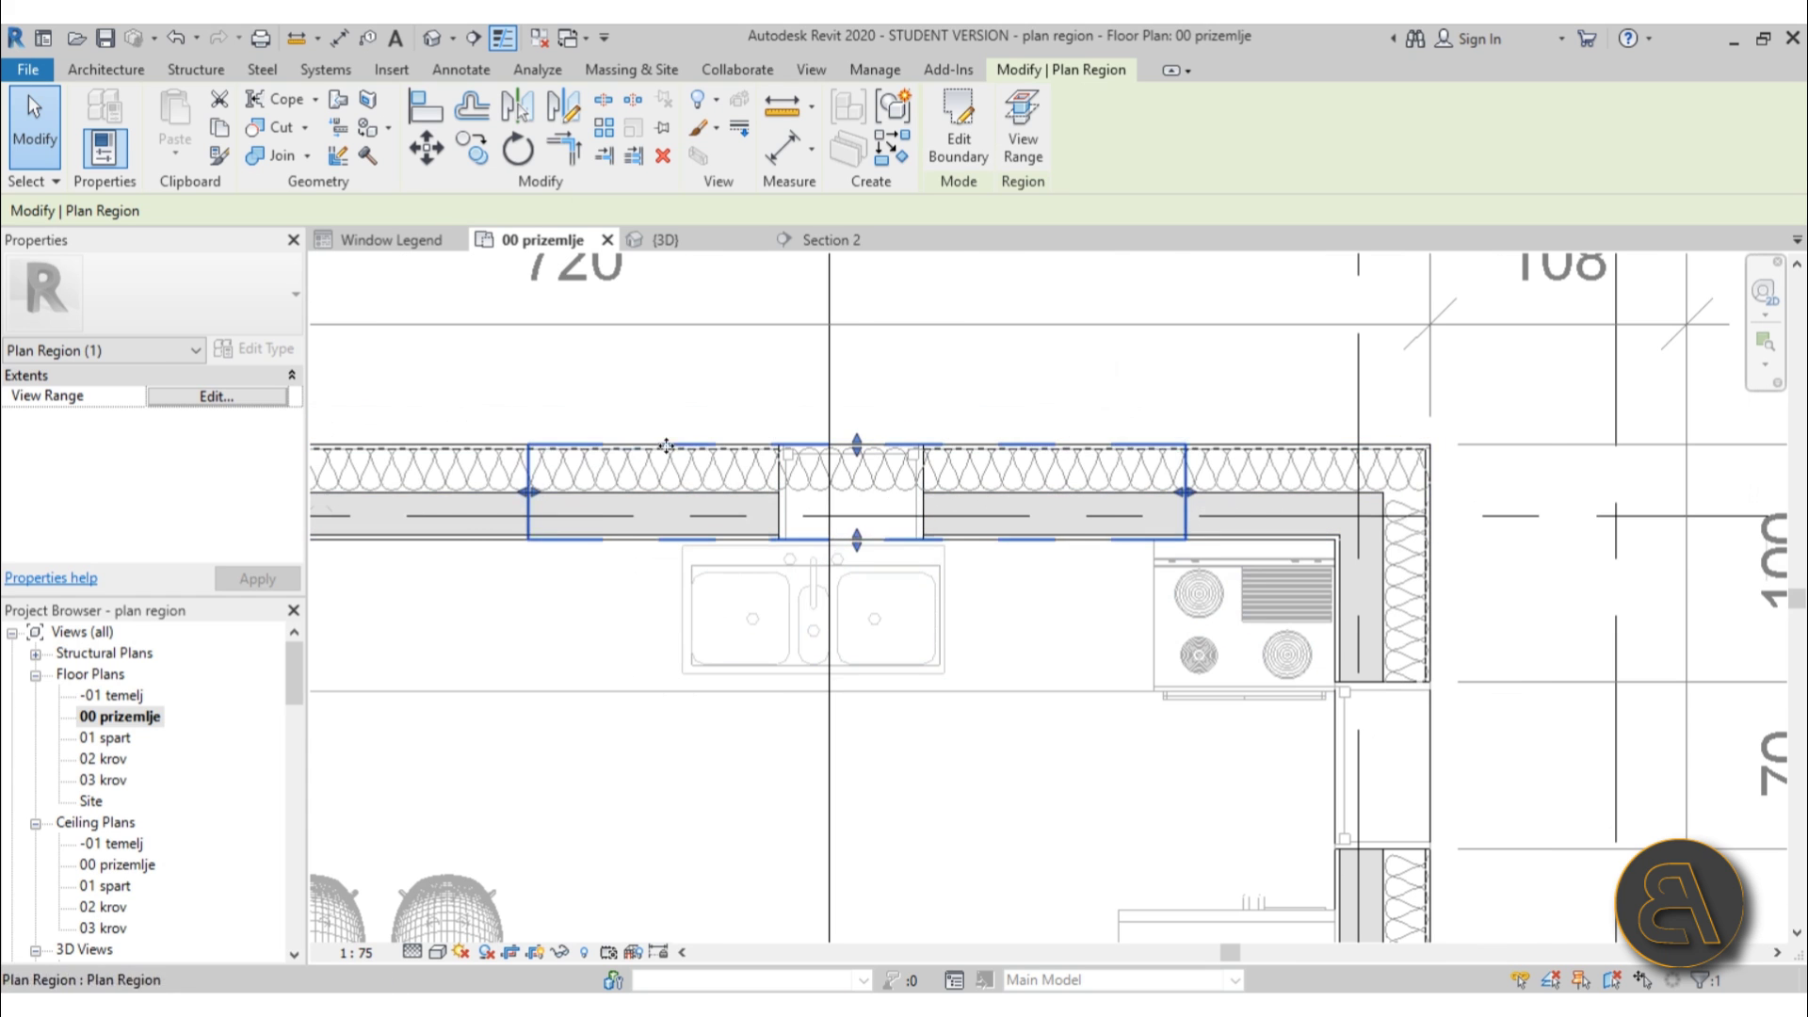
{"action": "left_click", "coordinate": [1000, 840]}
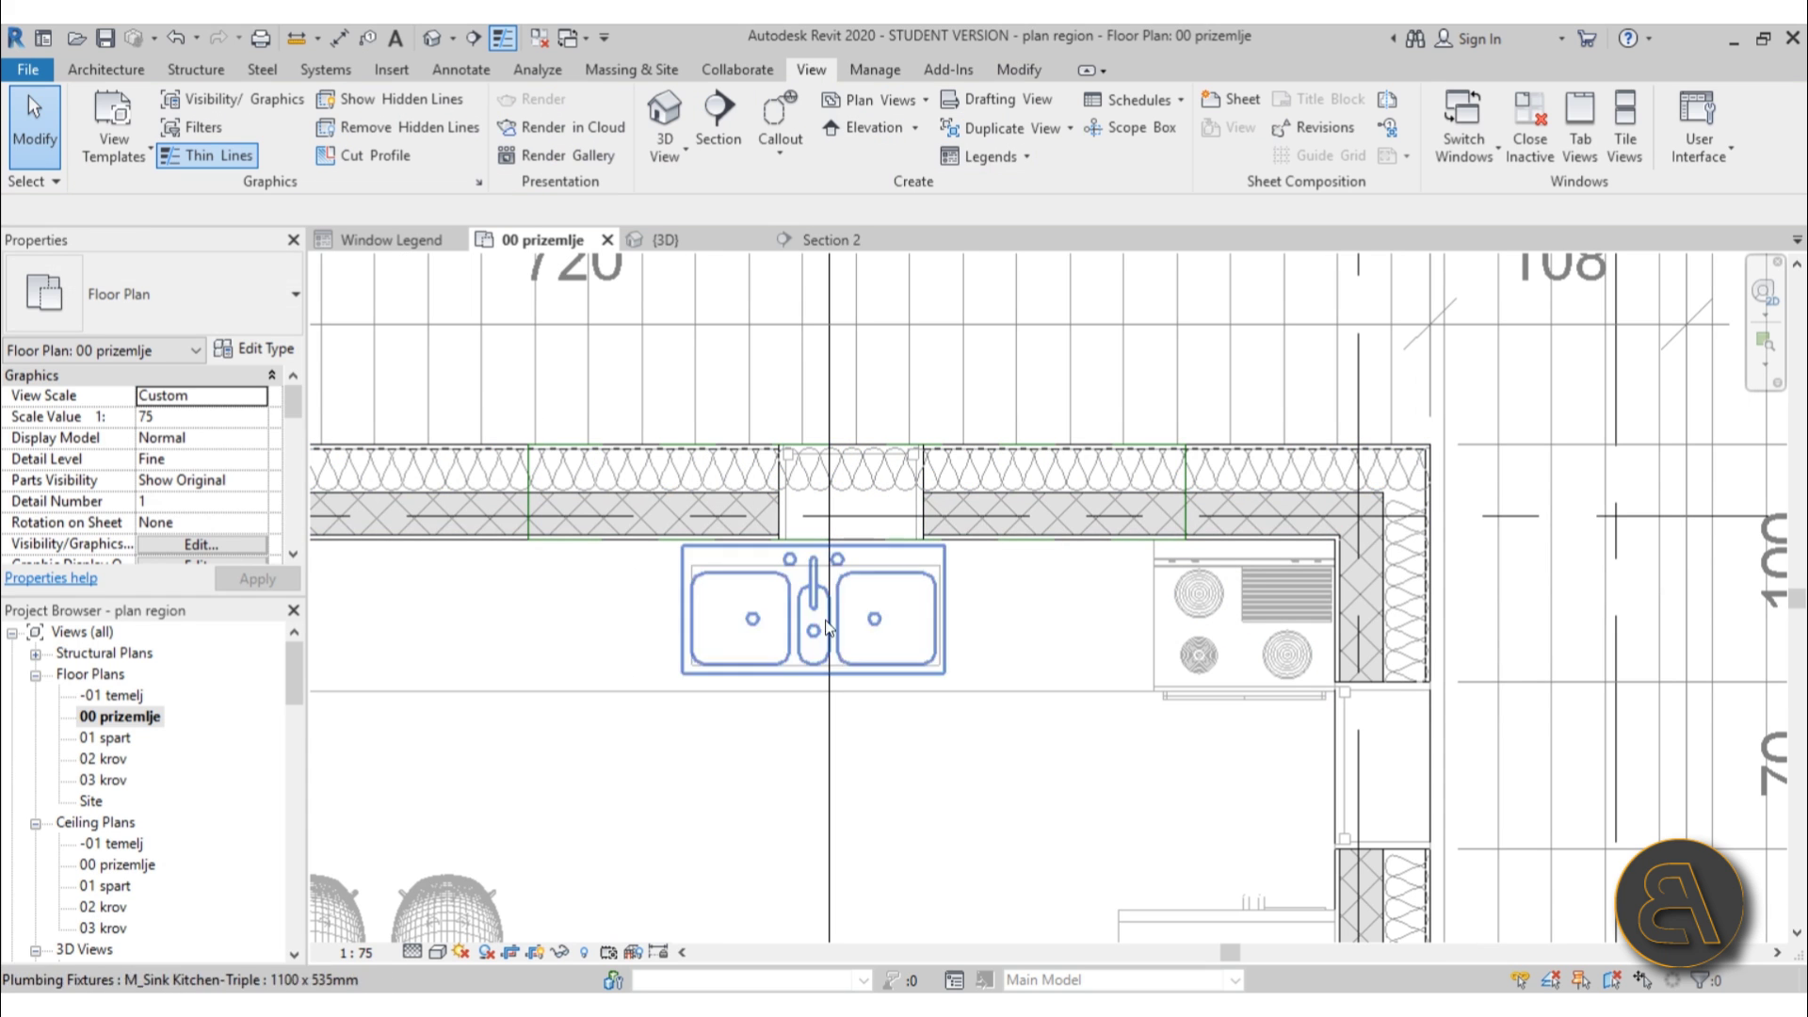
{"action": "left_click", "coordinate": [998, 539]}
{"action": "left_click", "coordinate": [997, 801]}
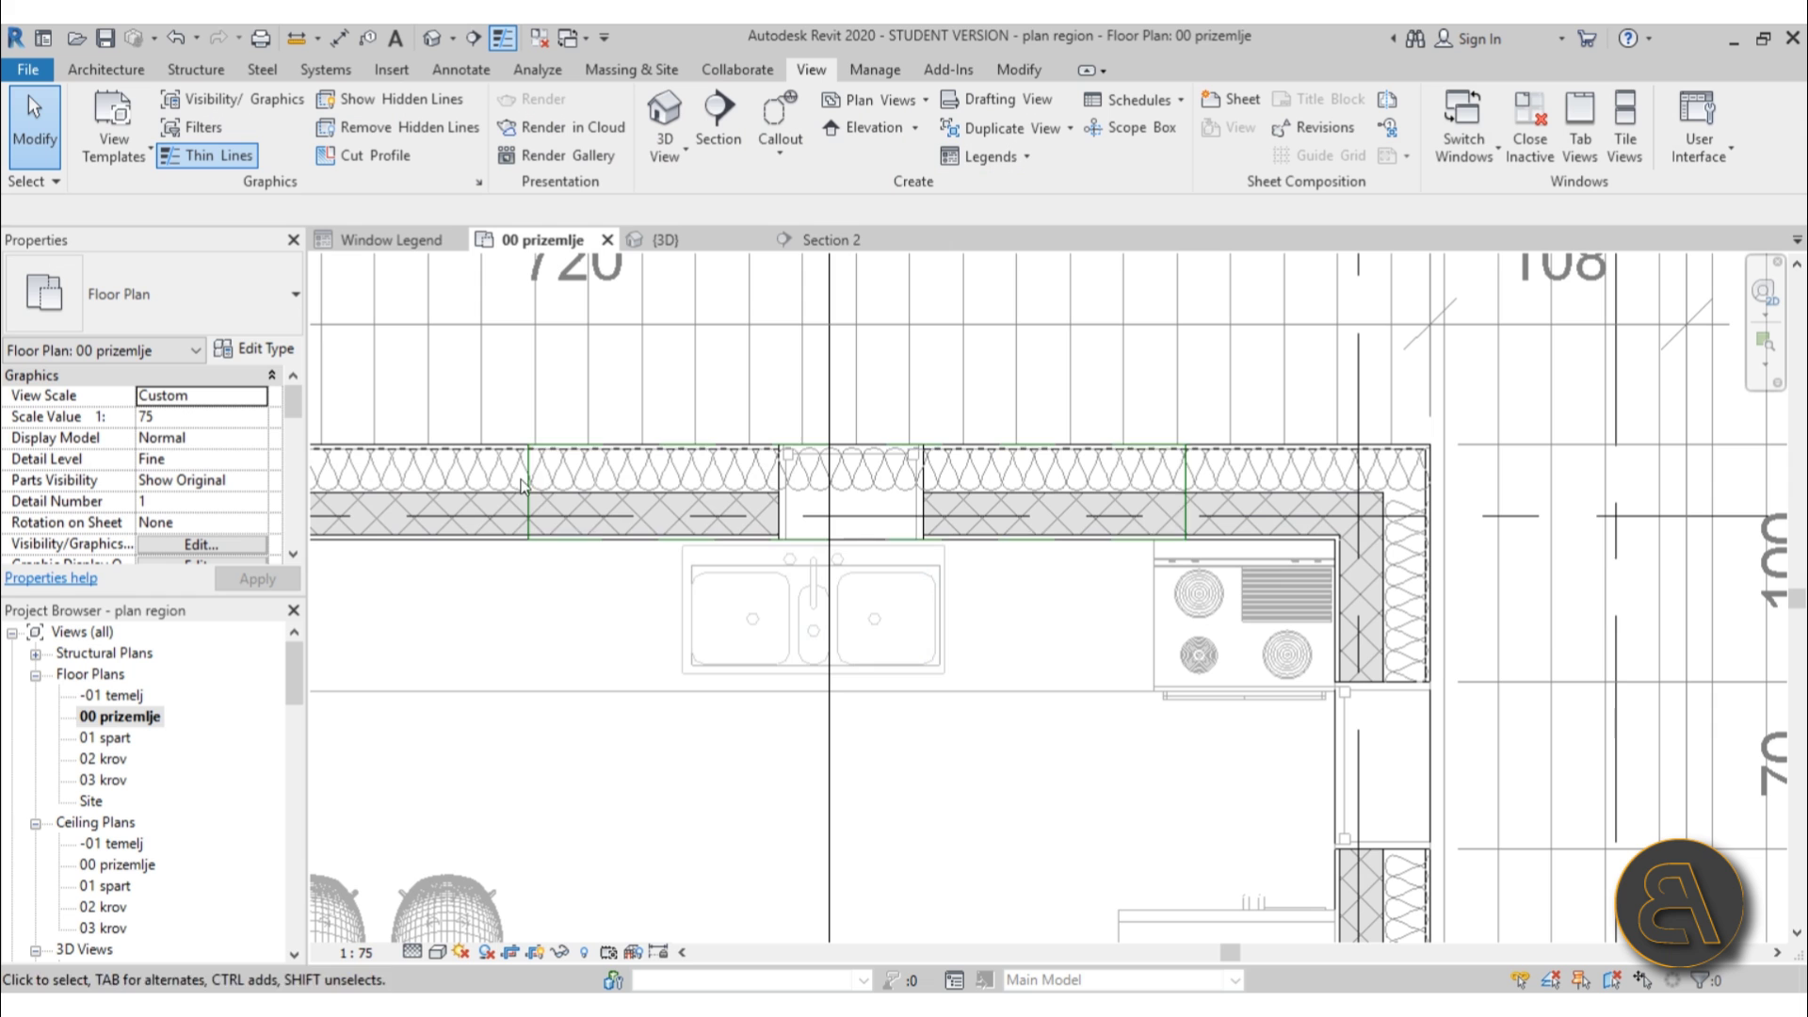
{"action": "left_click", "coordinate": [552, 537]}
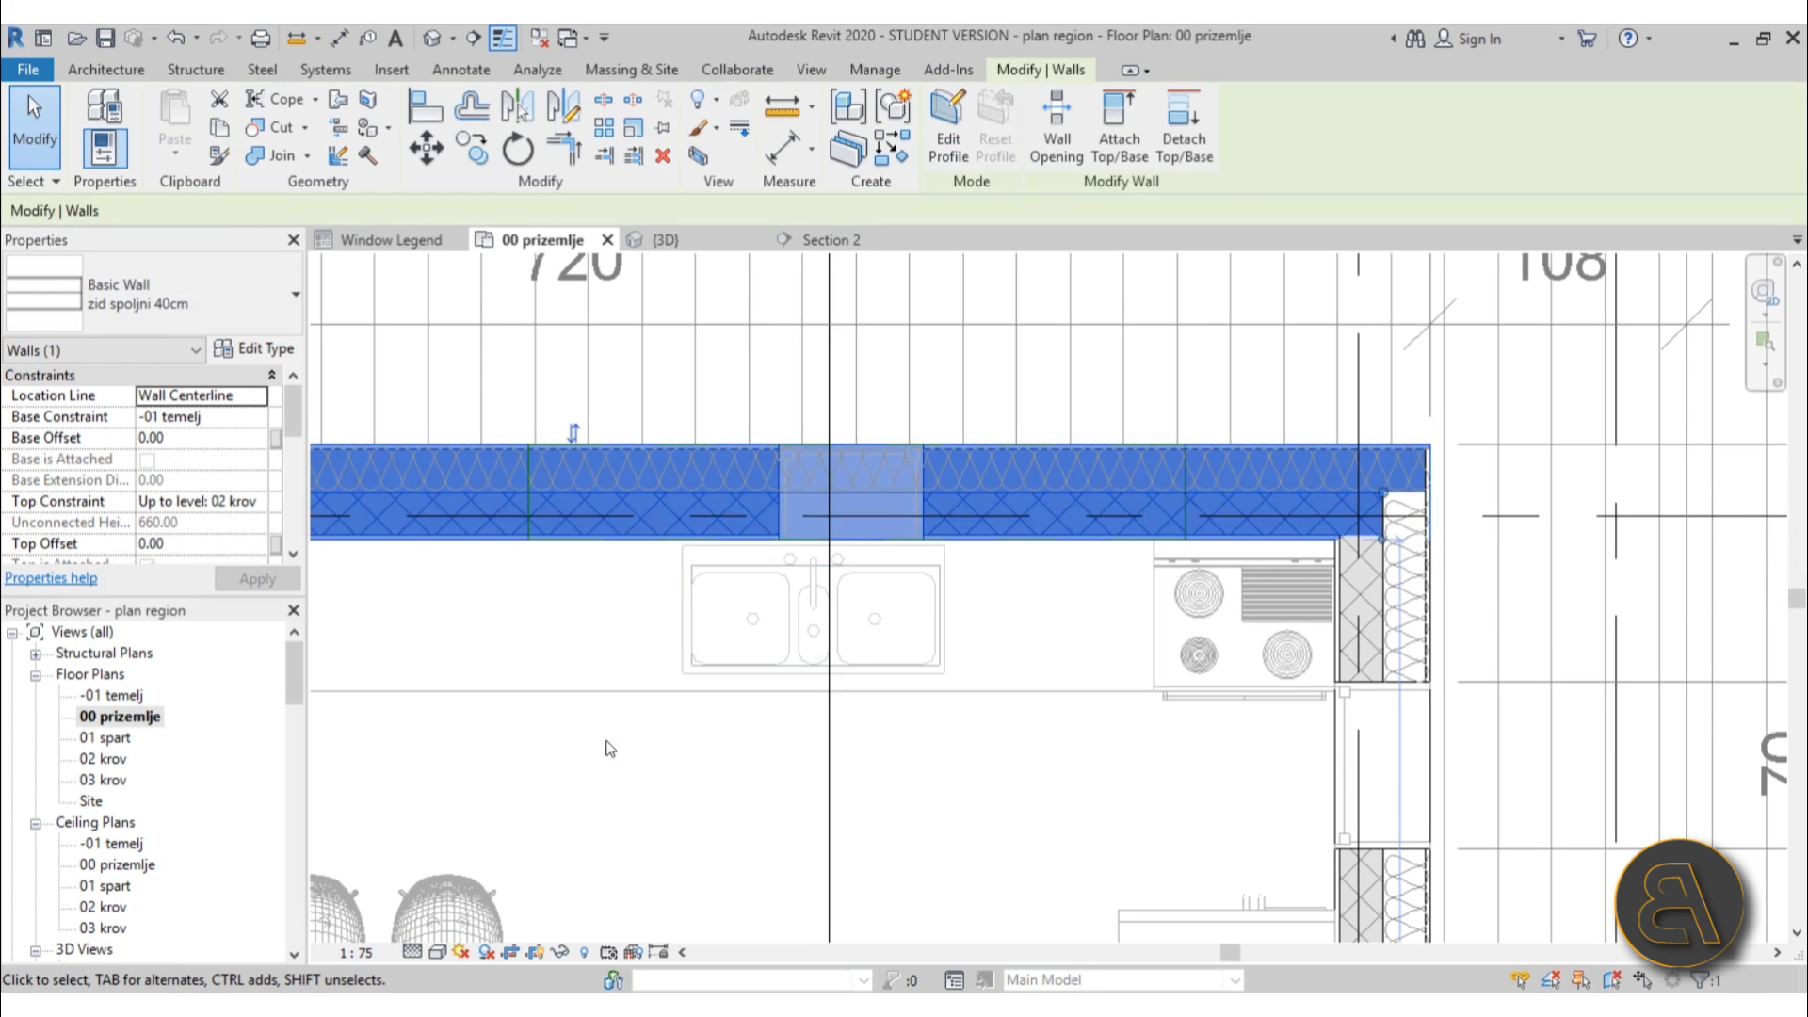
{"action": "left_click", "coordinate": [664, 850]}
{"action": "left_click", "coordinate": [525, 512]}
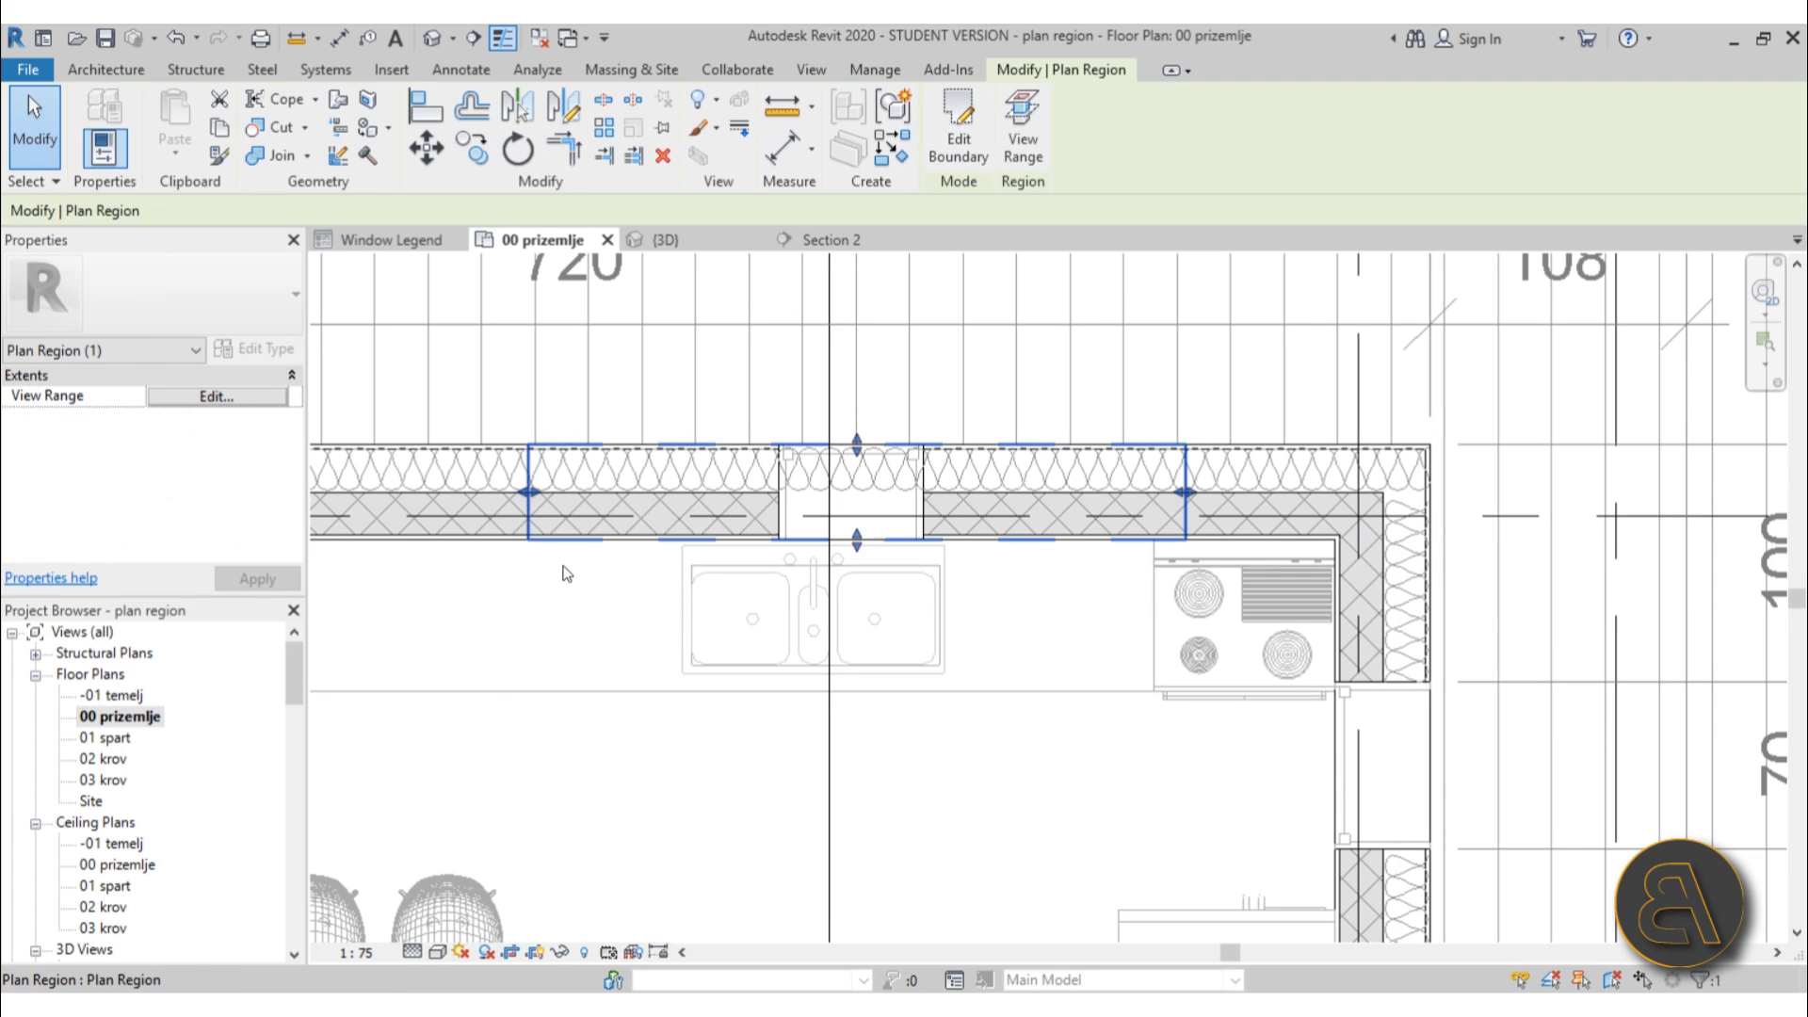
{"action": "left_click", "coordinate": [678, 565]}
Zoom out to the whole plan and open its View Range with VR (cut plane 120).
{"action": "scroll", "coordinate": [768, 566], "scroll_direction": "down", "scroll_amount": 5}
{"action": "scroll", "coordinate": [768, 565], "scroll_direction": "down", "scroll_amount": 2}
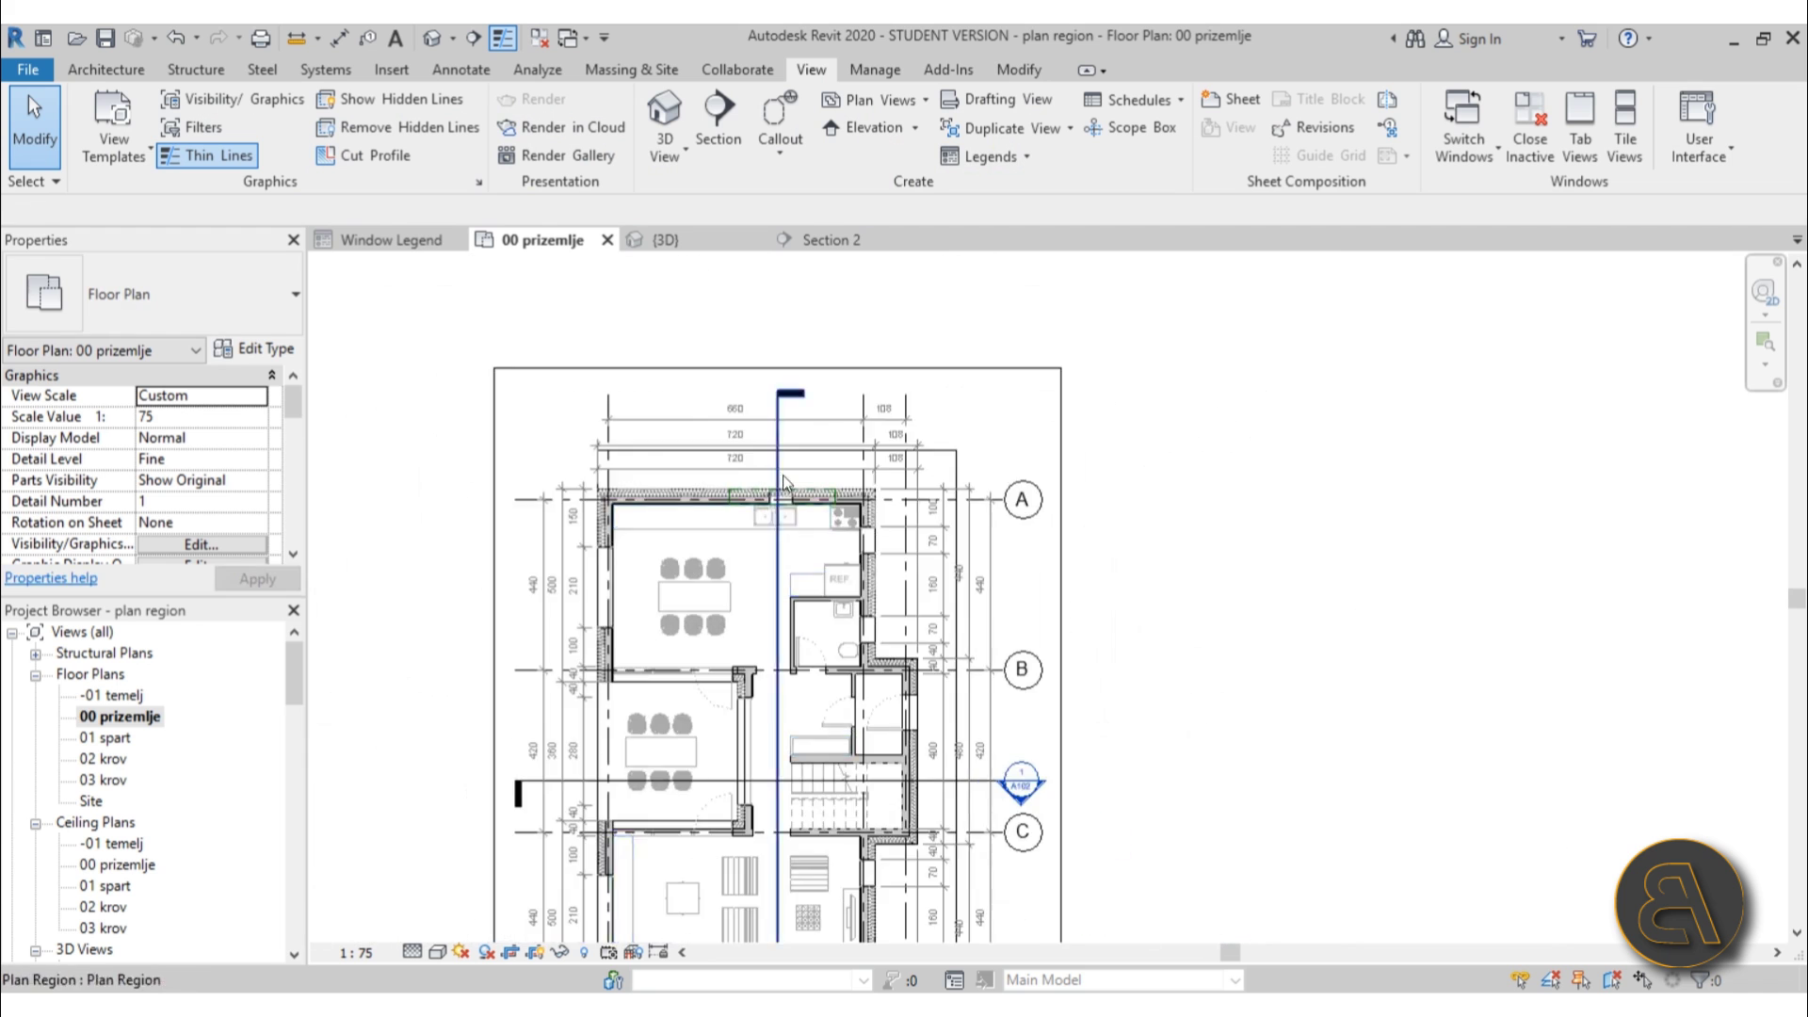
{"action": "scroll", "coordinate": [806, 633], "scroll_direction": "up", "scroll_amount": 6}
{"action": "scroll", "coordinate": [865, 496], "scroll_direction": "down", "scroll_amount": 7}
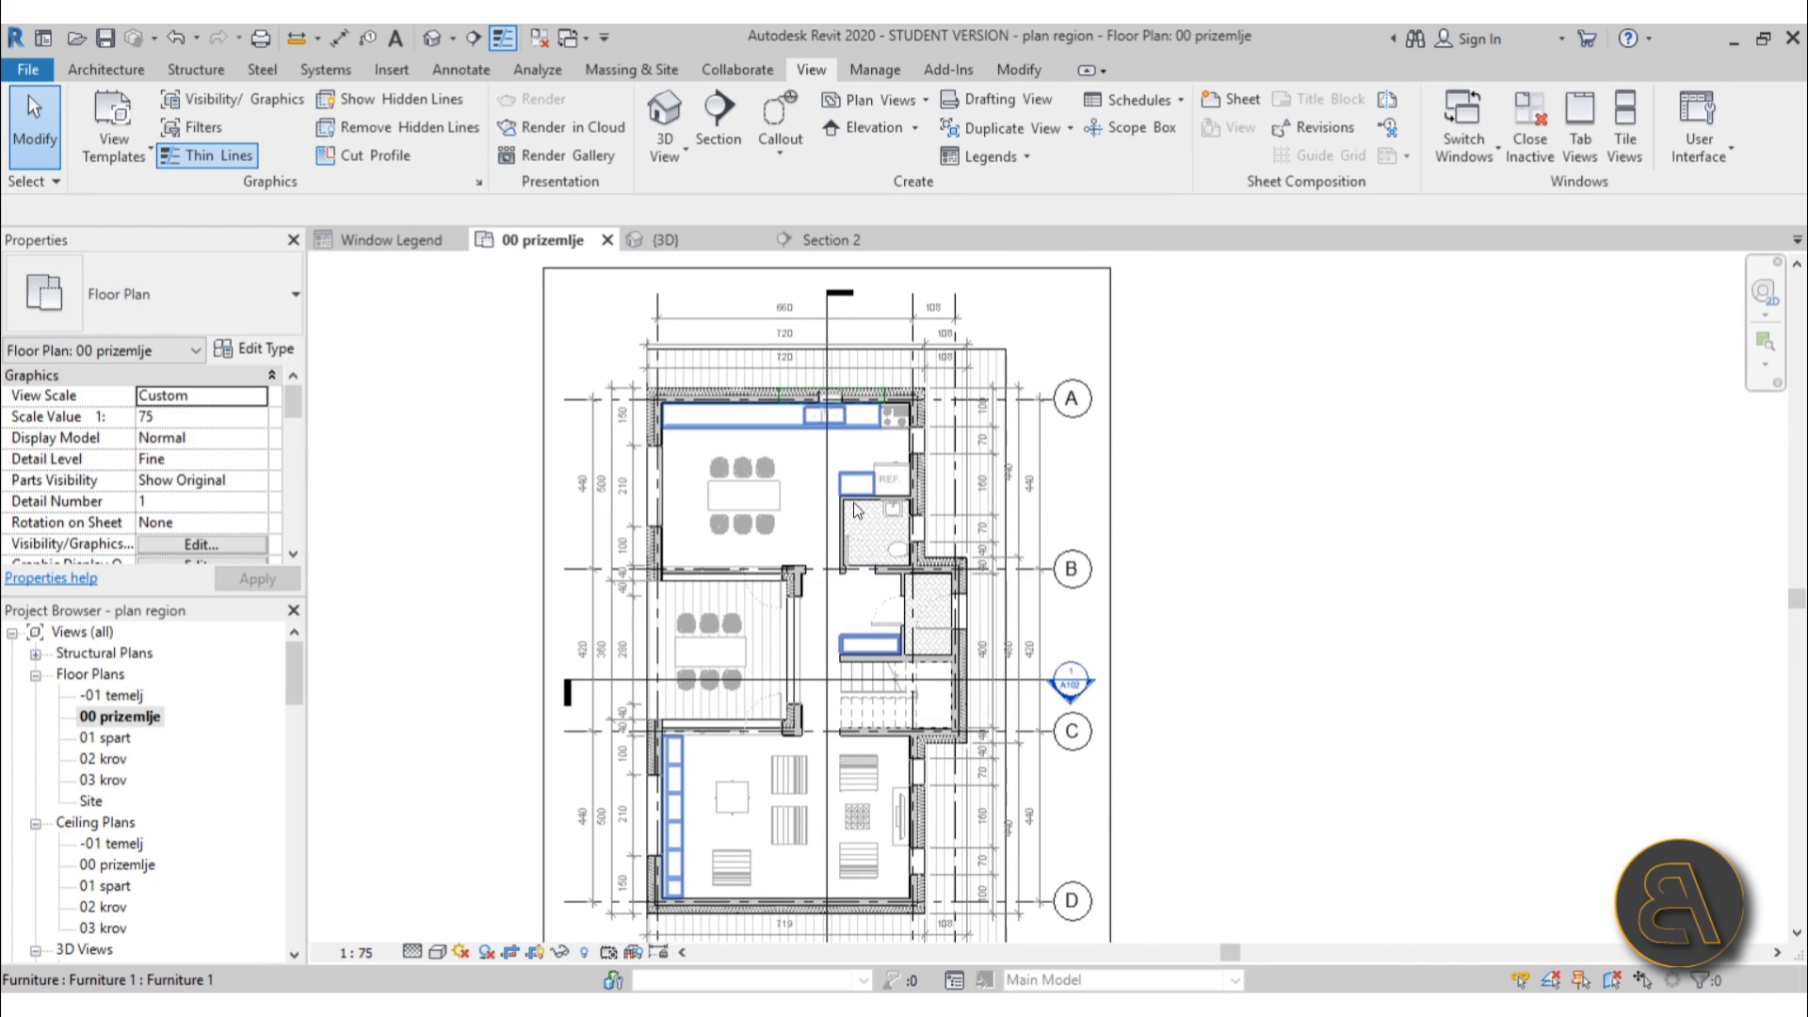
{"action": "middle_click_drag", "start_coordinate": [843, 492], "coordinate": [837, 478]}
{"action": "key", "text": "v"}
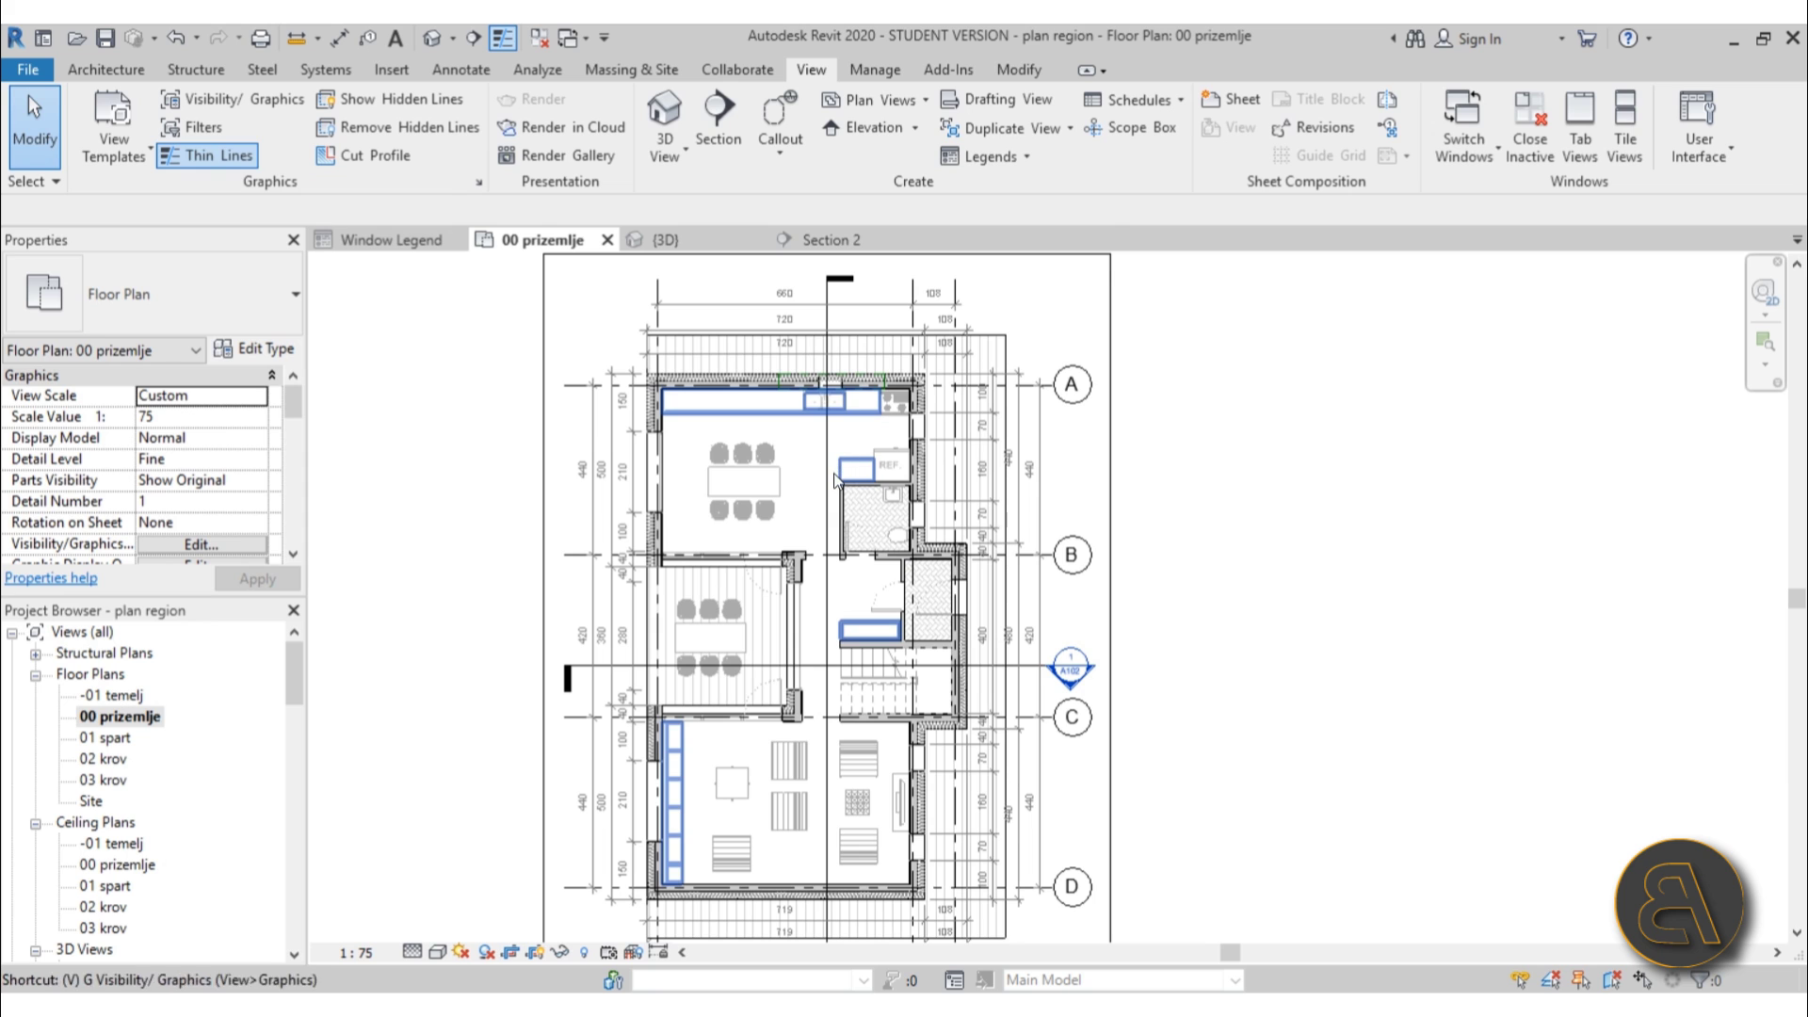
{"action": "key", "text": "r"}
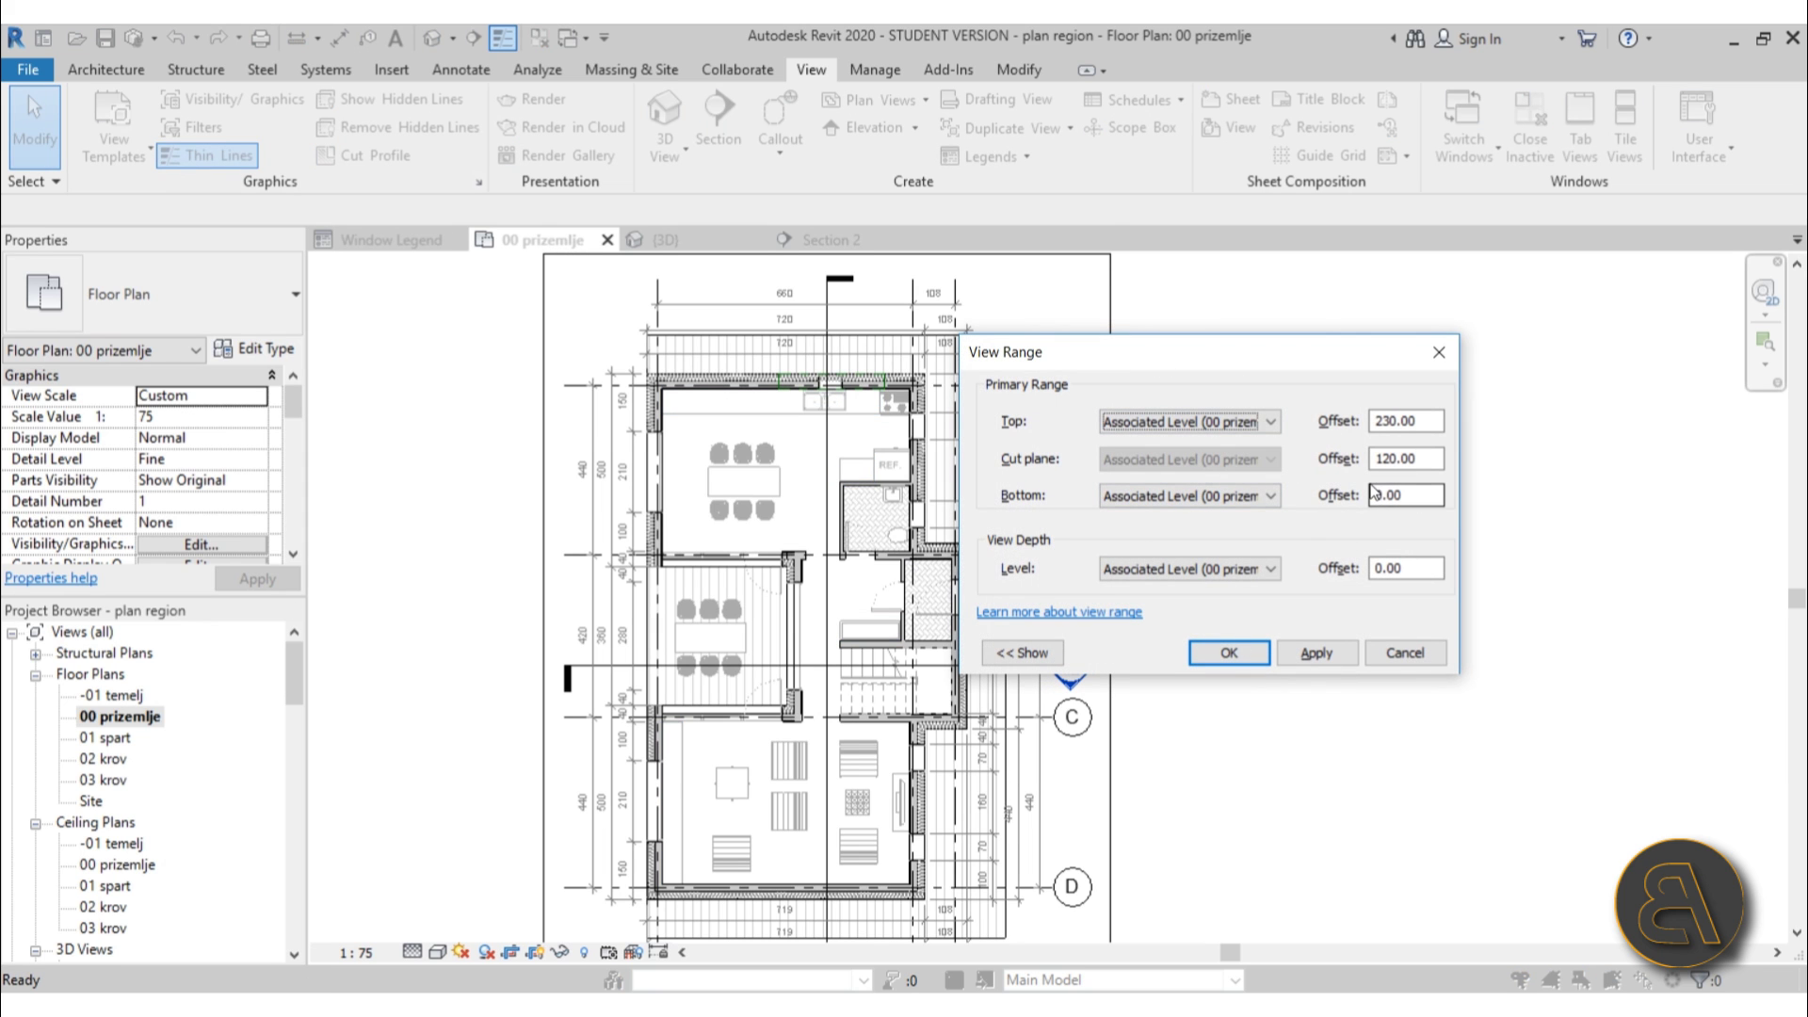
Close the plan's View Range, confirm the kitchen plan region cuts at 160, and zoom out.
{"action": "left_click", "coordinate": [1229, 653]}
{"action": "scroll", "coordinate": [881, 386], "scroll_direction": "up", "scroll_amount": 6}
{"action": "left_click", "coordinate": [866, 399]}
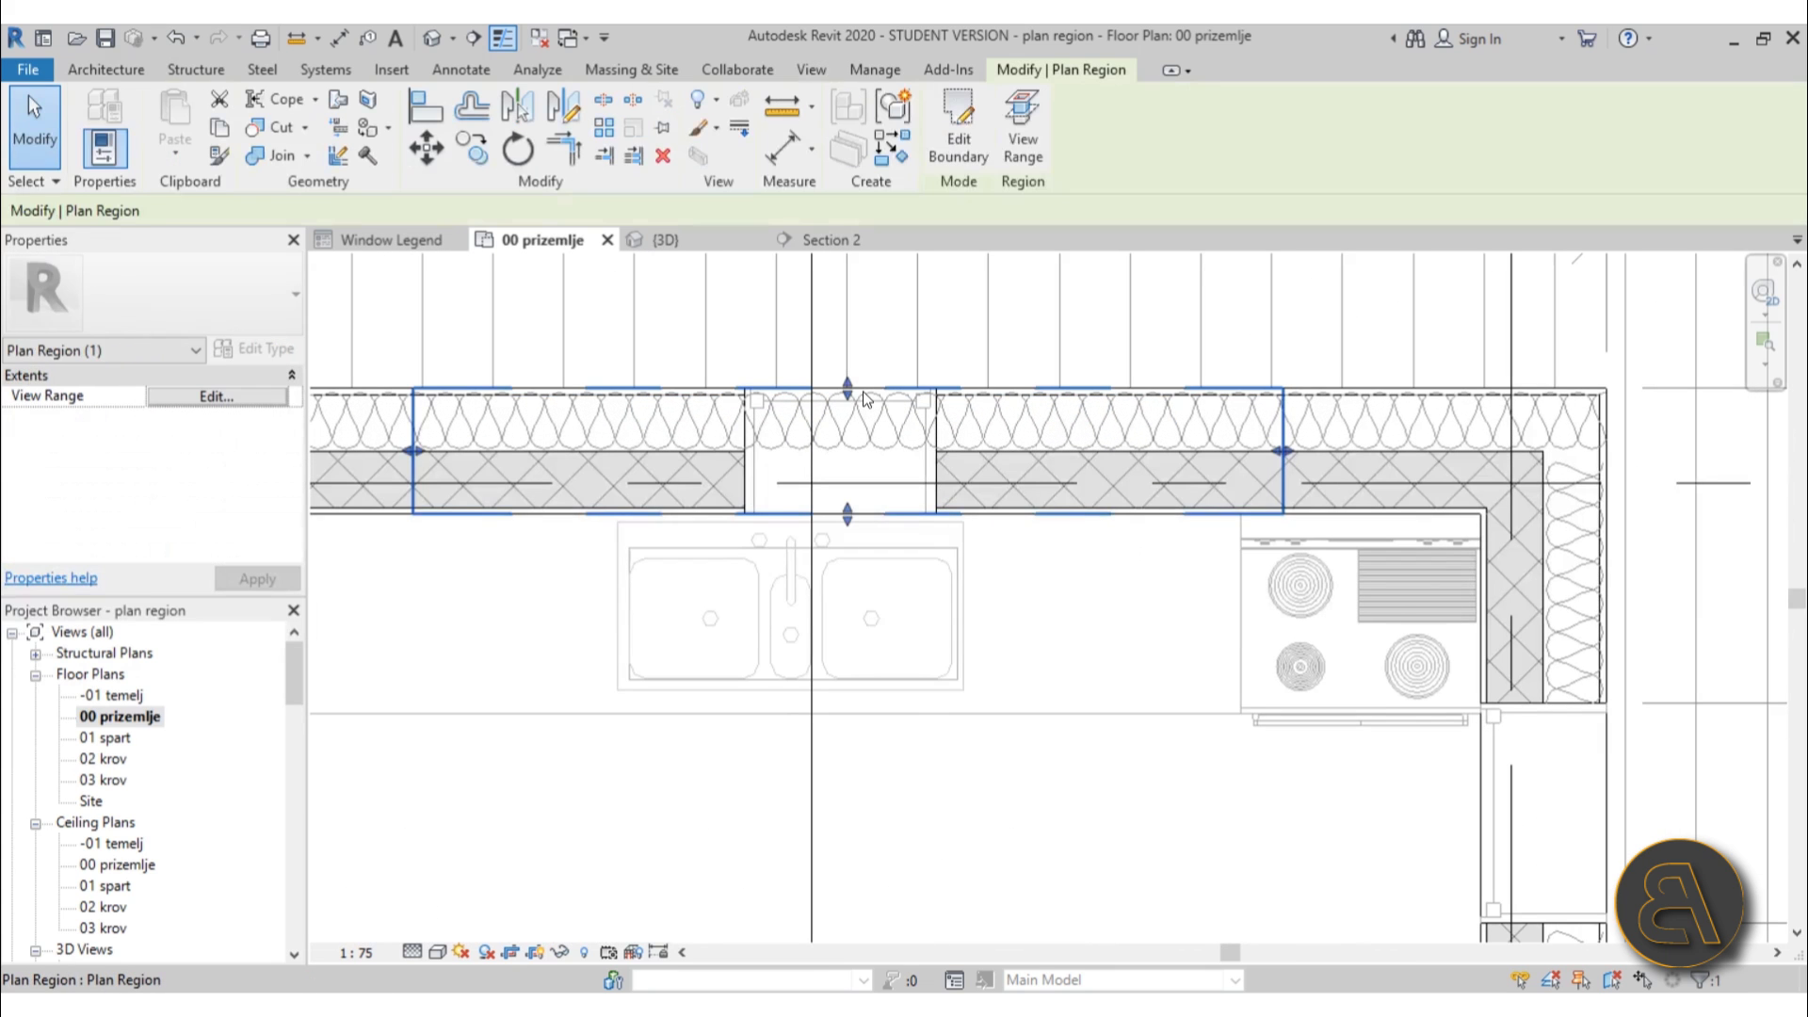
{"action": "left_click", "coordinate": [1023, 136]}
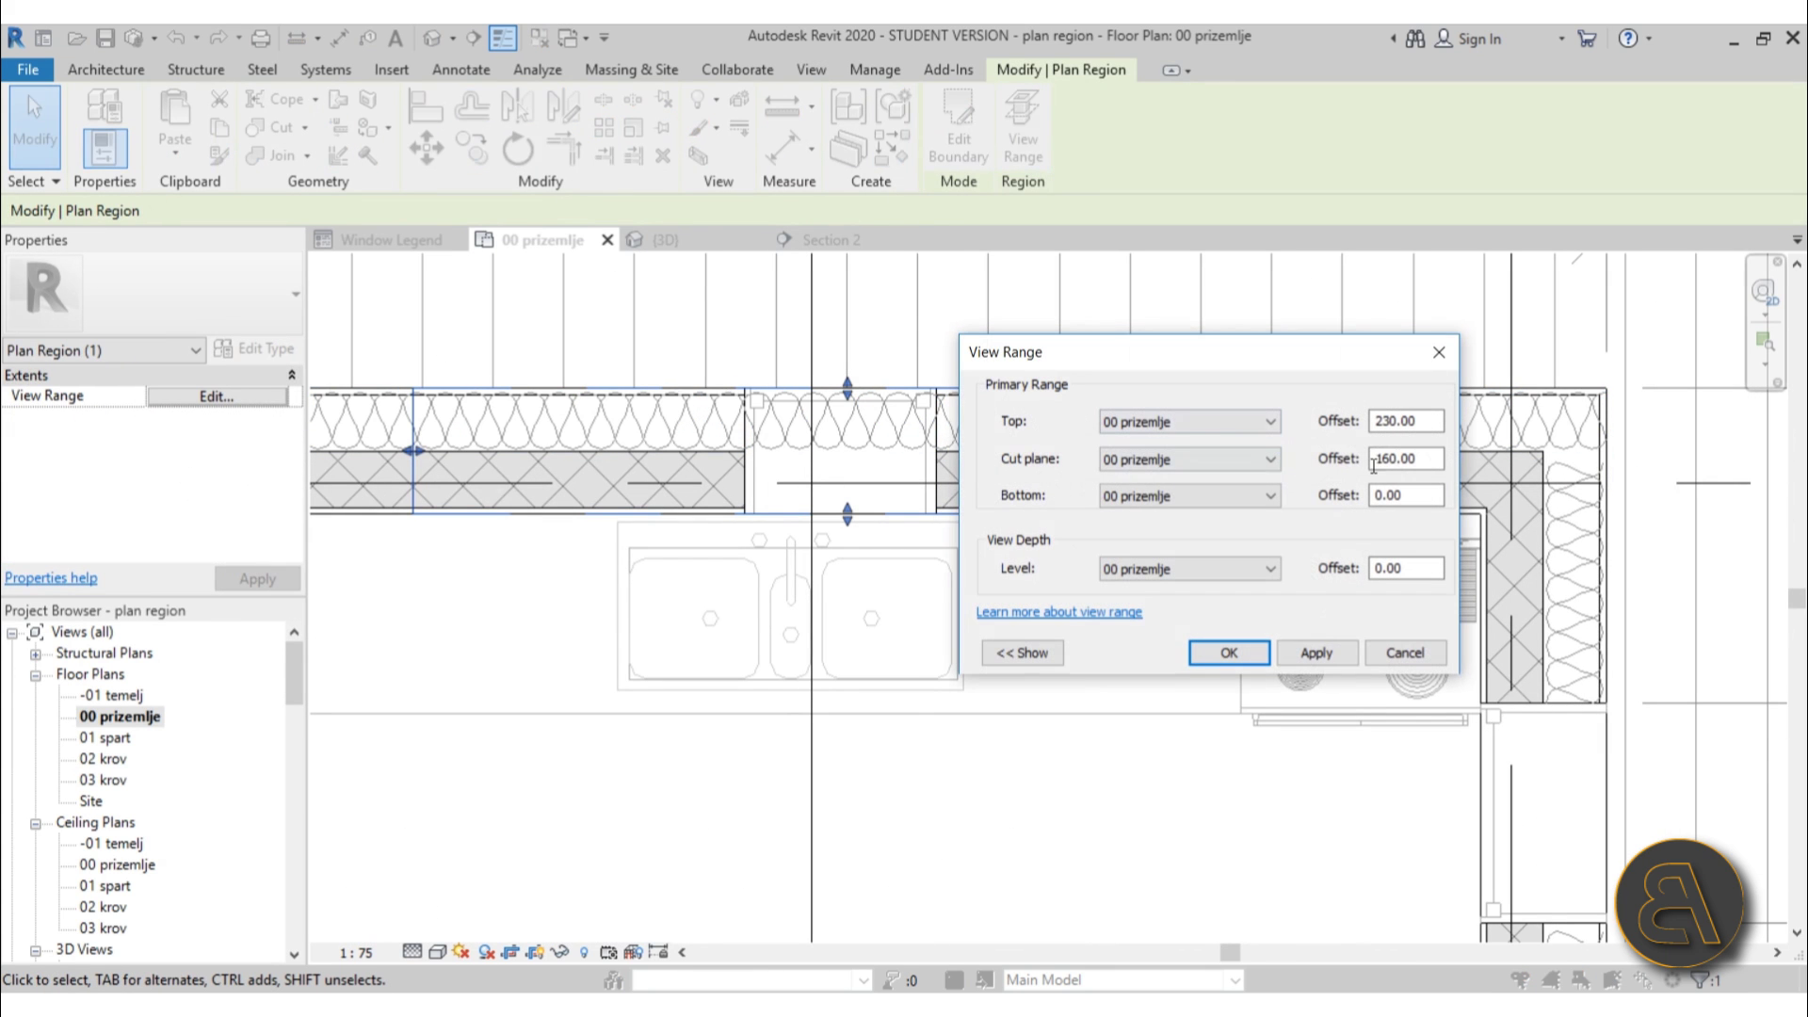
{"action": "left_click", "coordinate": [1238, 658]}
{"action": "left_click", "coordinate": [1123, 798]}
{"action": "scroll", "coordinate": [868, 562], "scroll_direction": "down", "scroll_amount": 6}
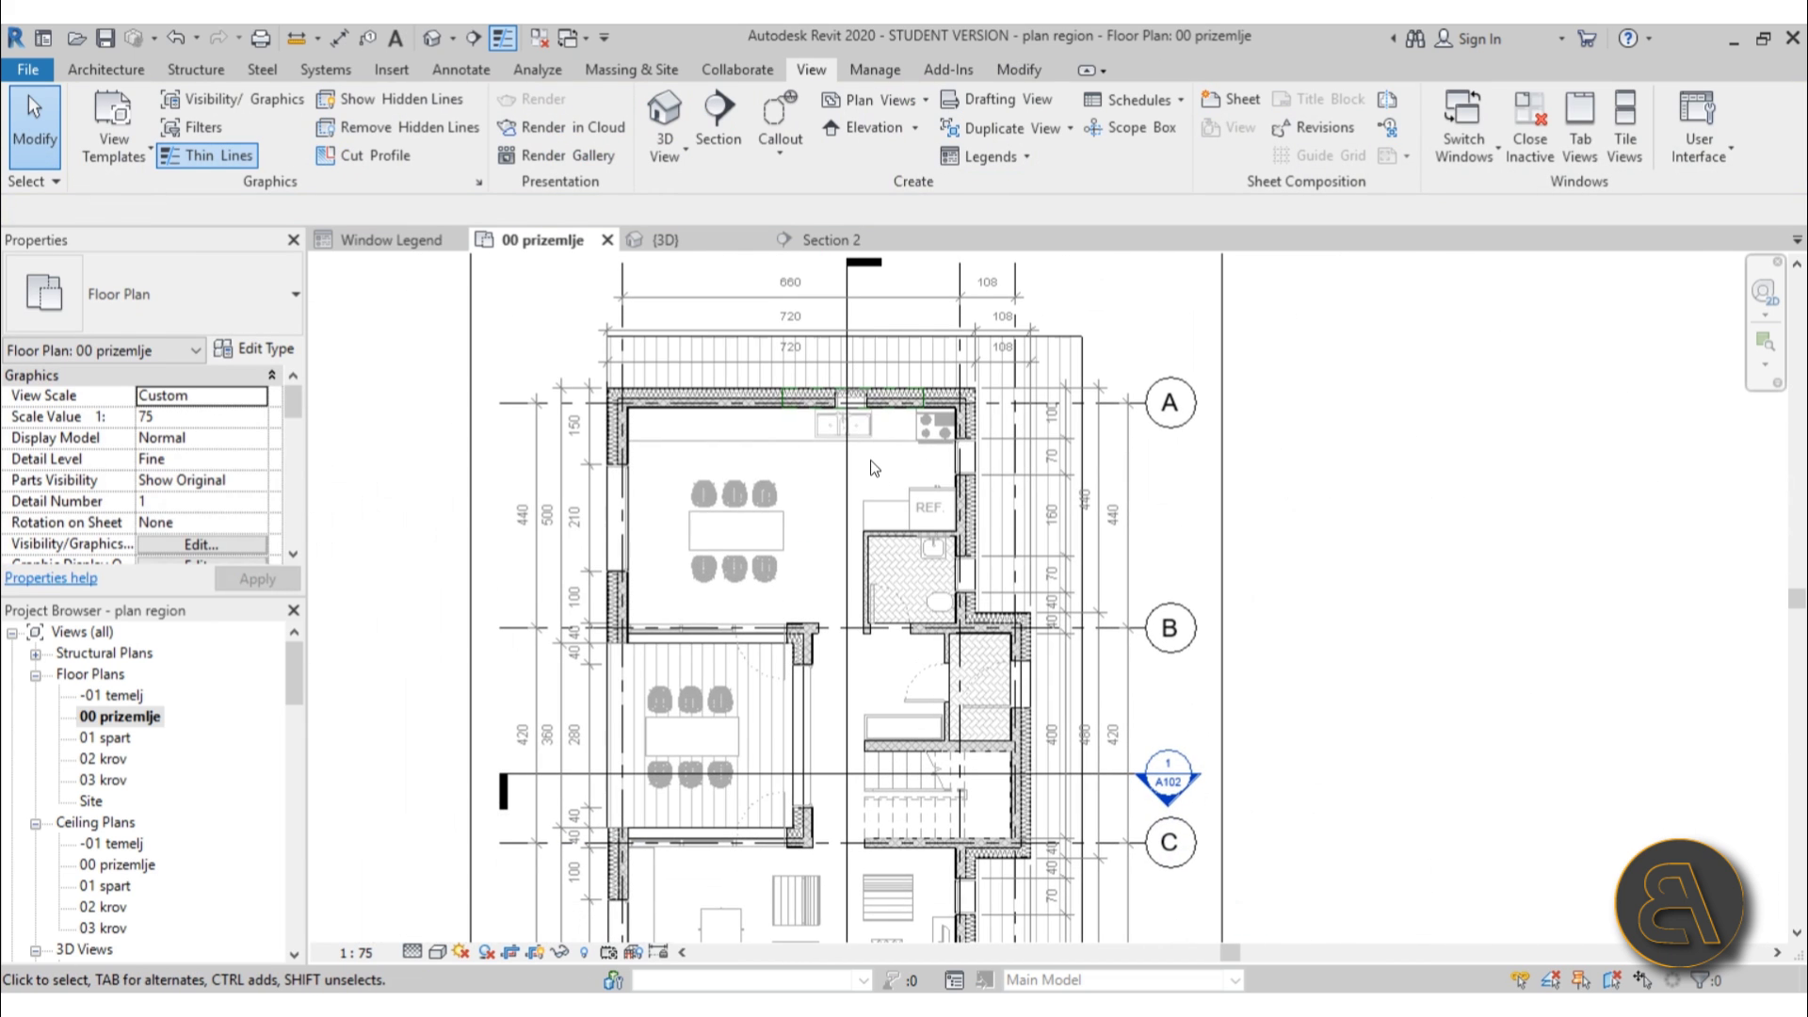